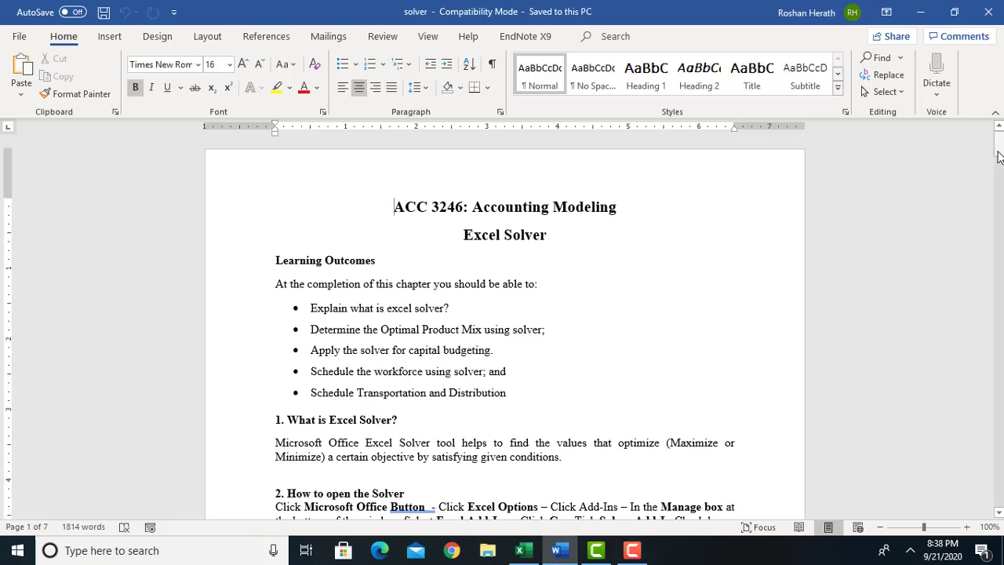
Switch to Excel and enable the Solver Add-in by managing Excel Add-ins from the Excel Options.
{"action": "left_click_drag", "start_coordinate": [999, 157], "coordinate": [999, 178]}
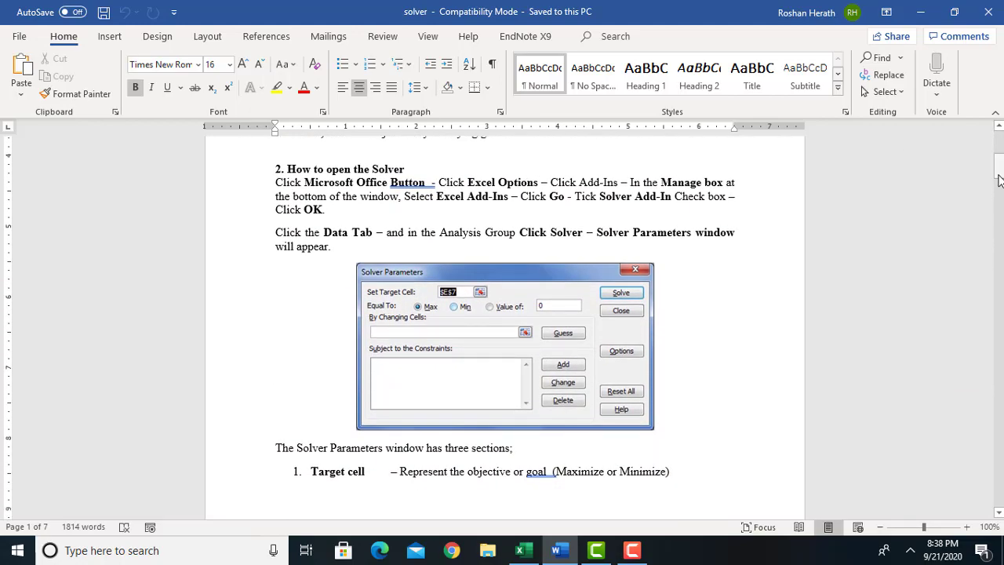
{"action": "left_click", "coordinate": [522, 551]}
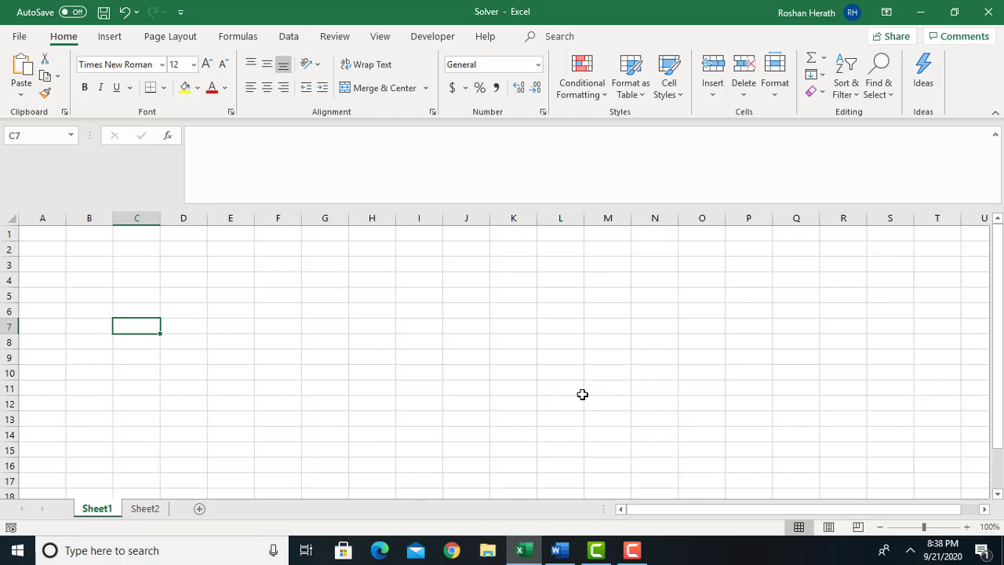
{"action": "left_click", "coordinate": [18, 37]}
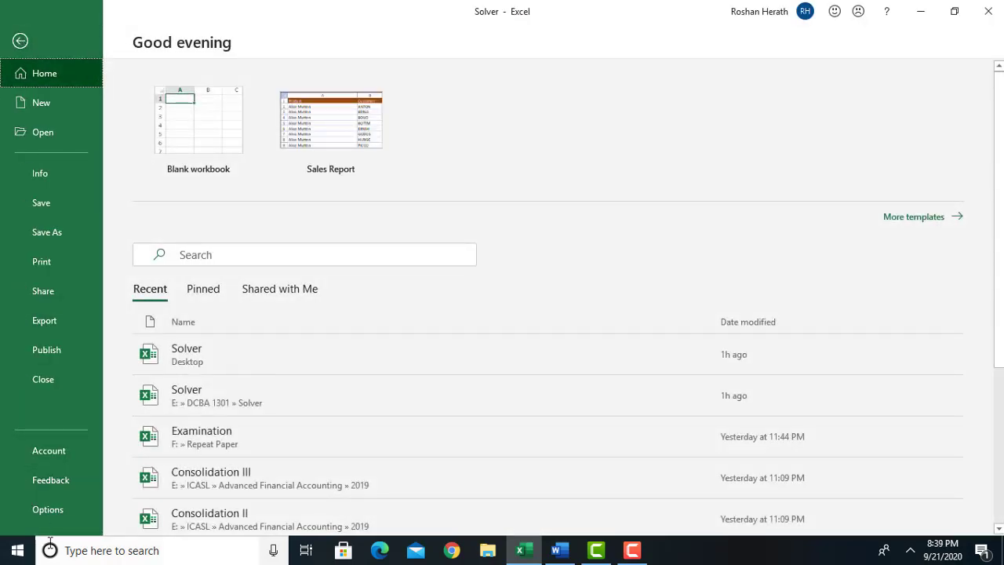
{"action": "left_click", "coordinate": [53, 508]}
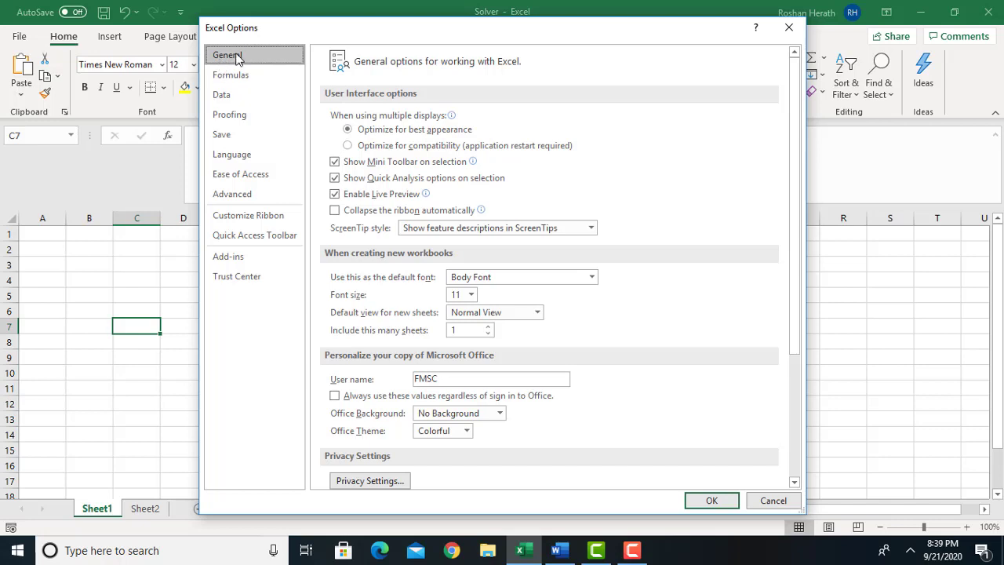
{"action": "left_click", "coordinate": [241, 260]}
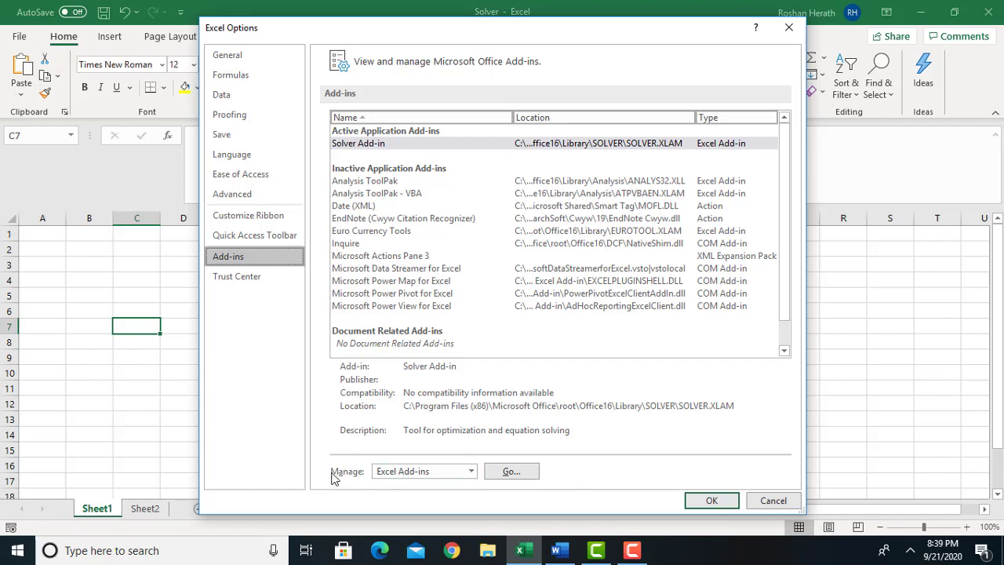
{"action": "left_click", "coordinate": [472, 471]}
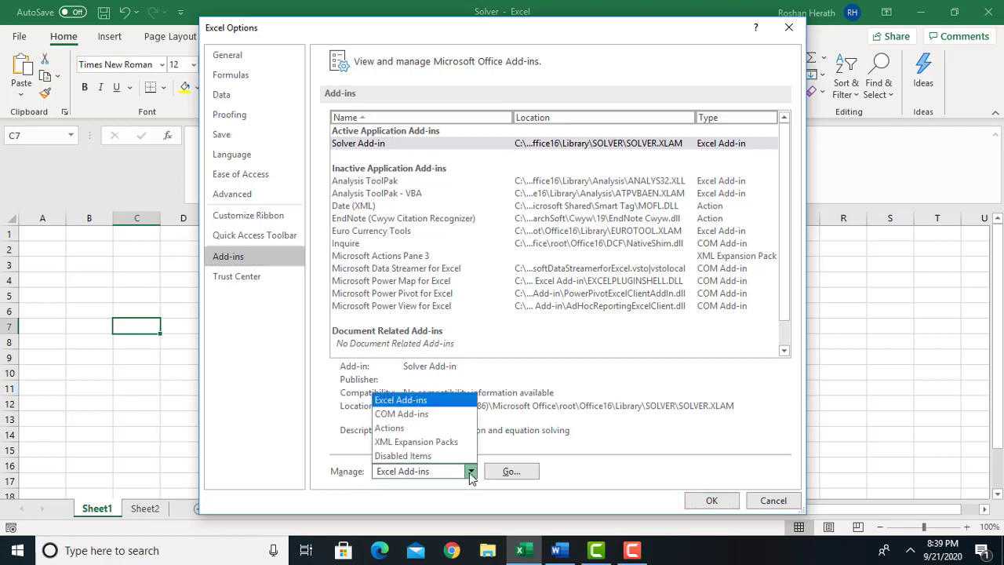
{"action": "left_click", "coordinate": [416, 401]}
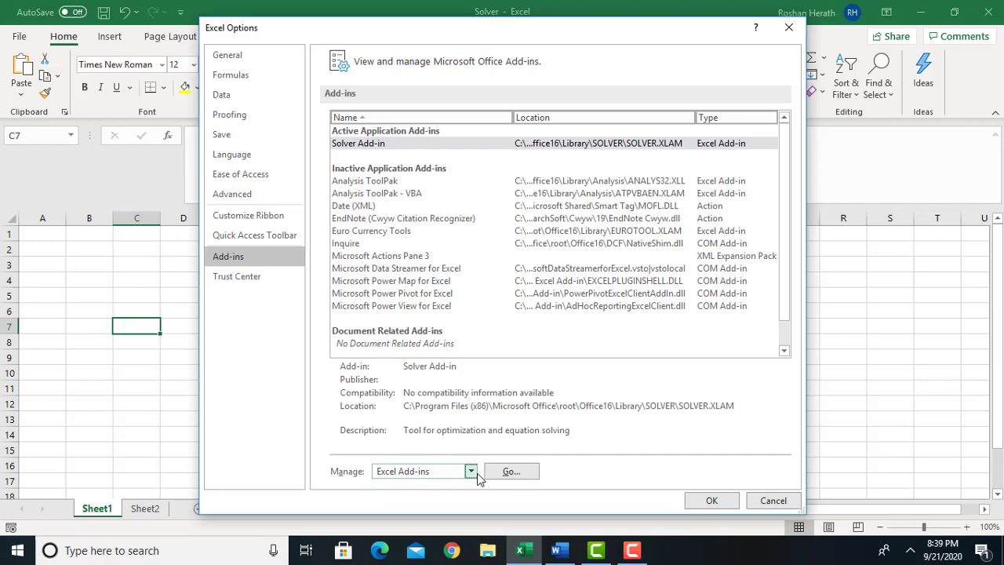
{"action": "left_click", "coordinate": [510, 472]}
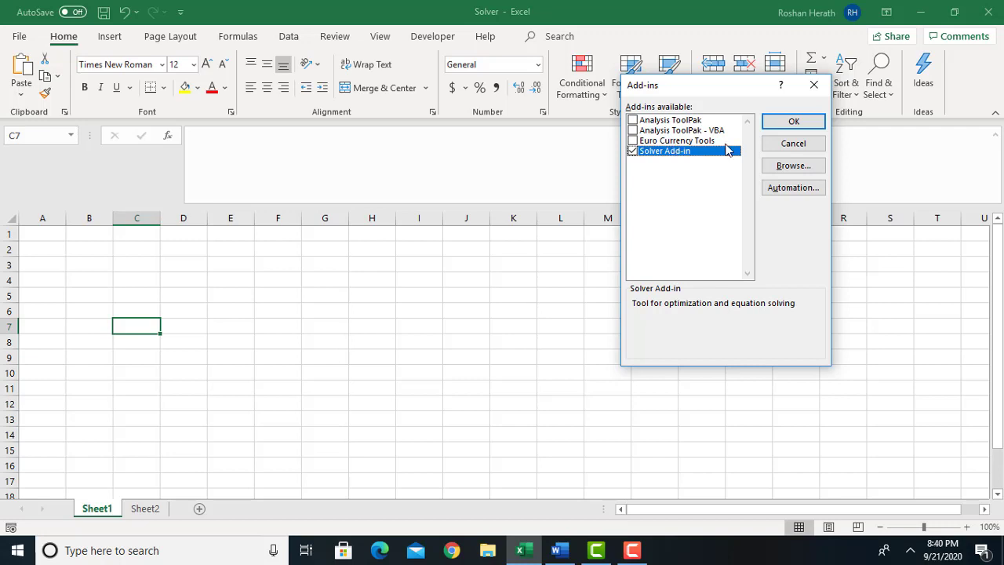
{"action": "left_click", "coordinate": [635, 155]}
{"action": "left_click", "coordinate": [784, 124]}
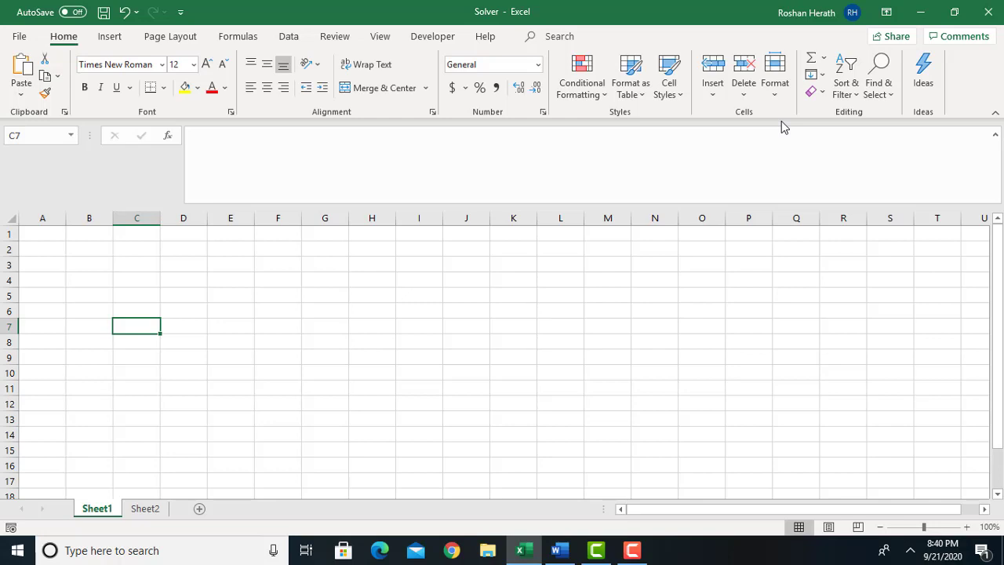
Open the Solver Parameters window to examine its sections and close it without solving.
{"action": "left_click", "coordinate": [289, 37]}
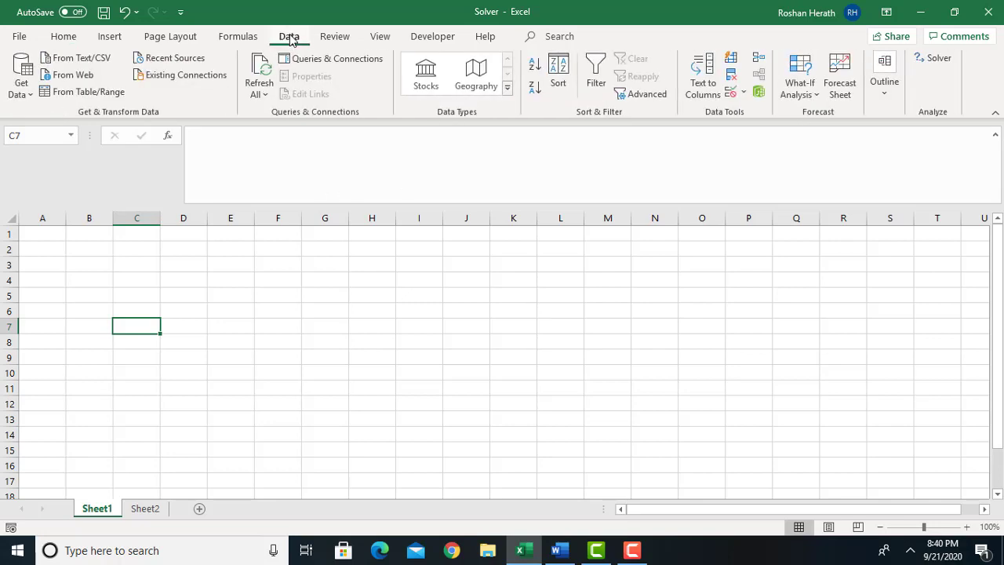
{"action": "left_click", "coordinate": [941, 61]}
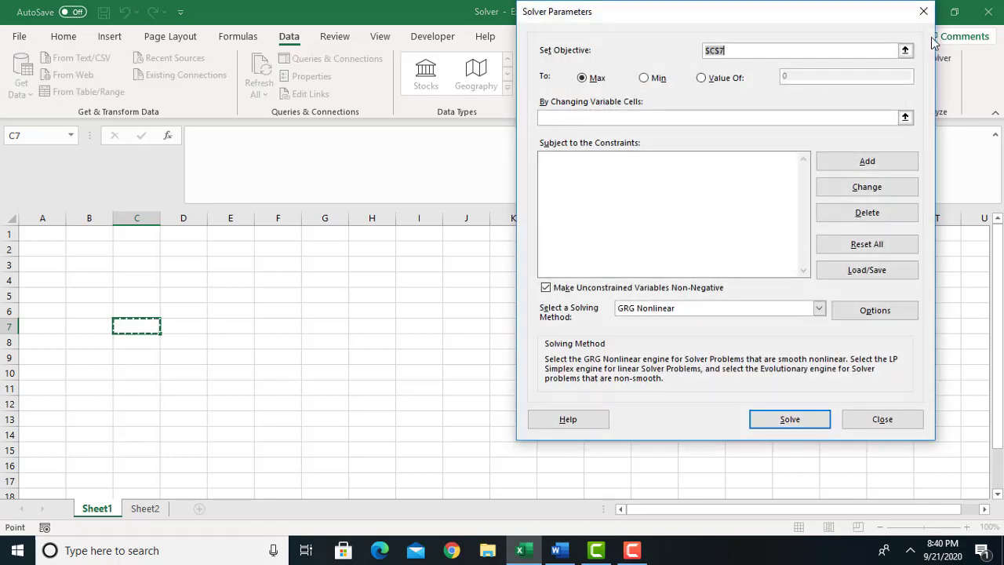
{"action": "left_click", "coordinate": [925, 13]}
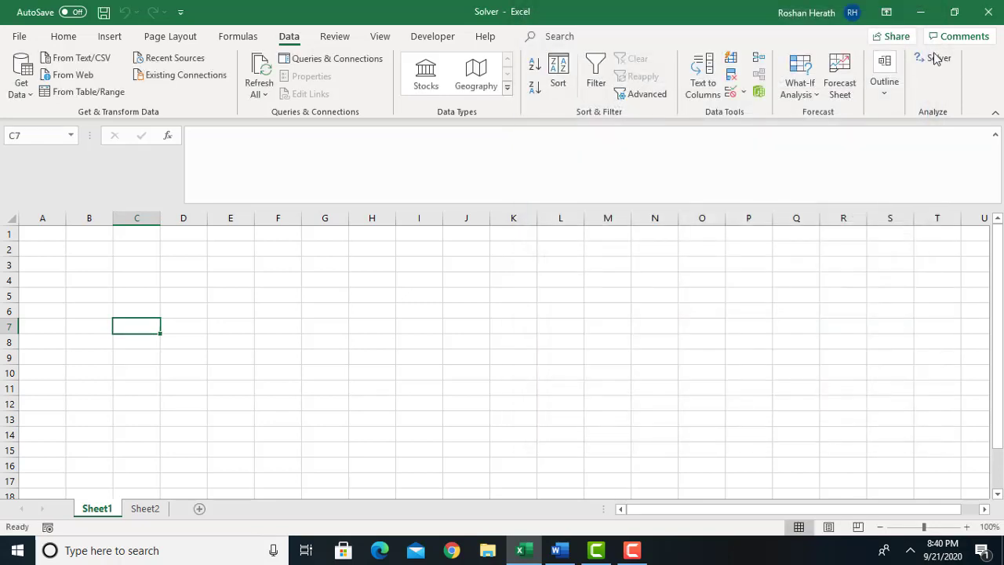
{"action": "left_click", "coordinate": [936, 60]}
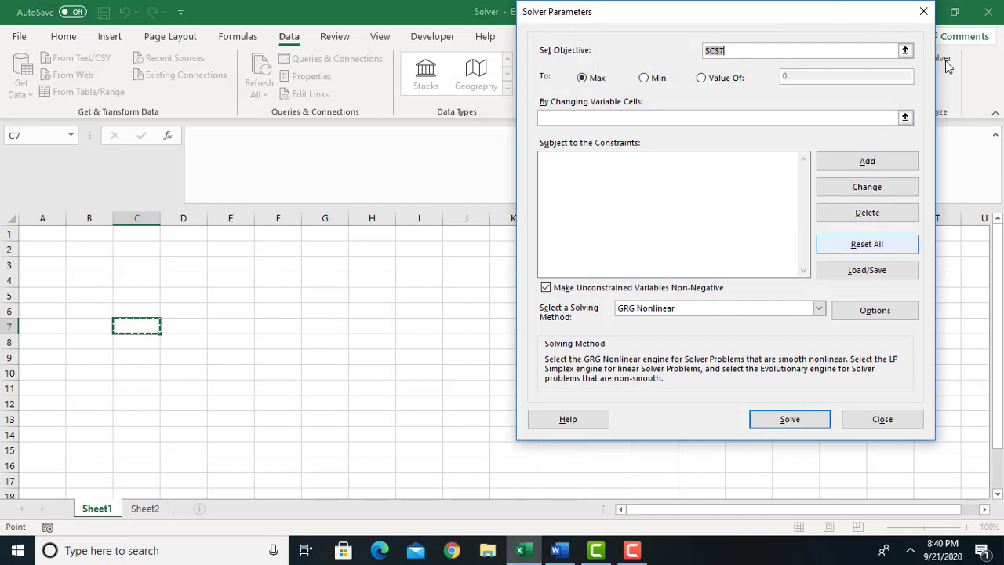
{"action": "left_click", "coordinate": [925, 13]}
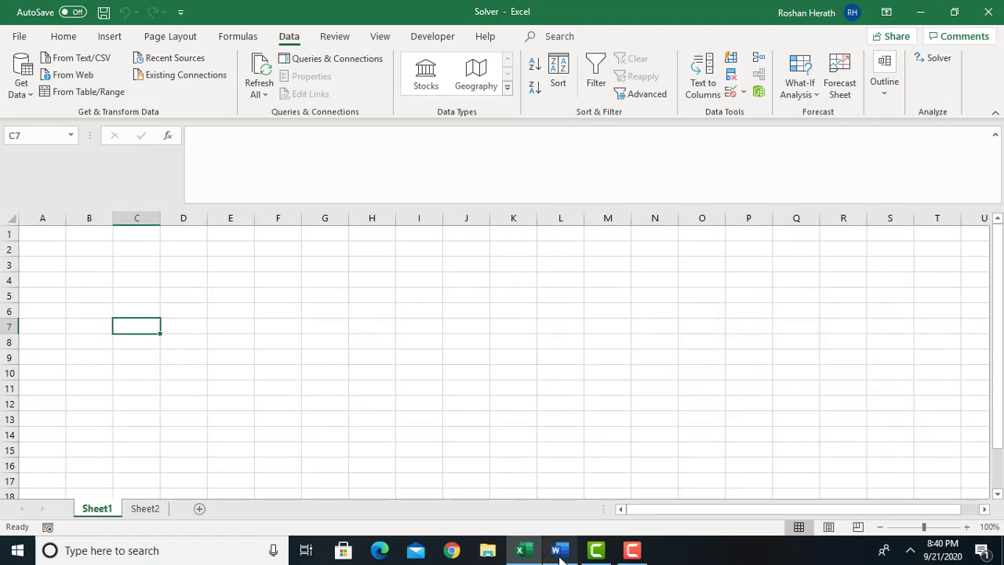
{"action": "left_click", "coordinate": [58, 36]}
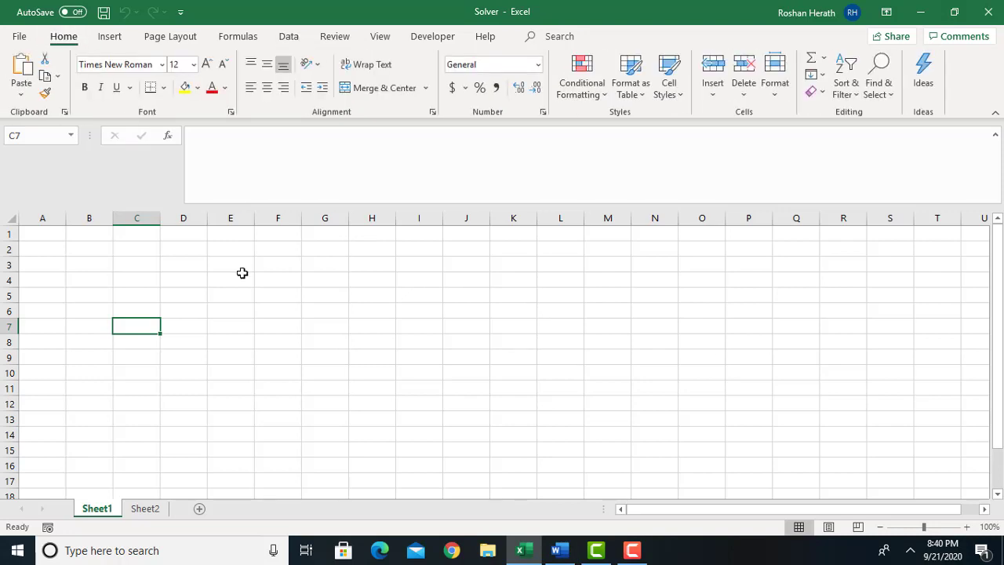
Switch to Word, copy the entire product table of Activity 01, and return to the Excel workbook.
{"action": "left_click", "coordinate": [556, 550]}
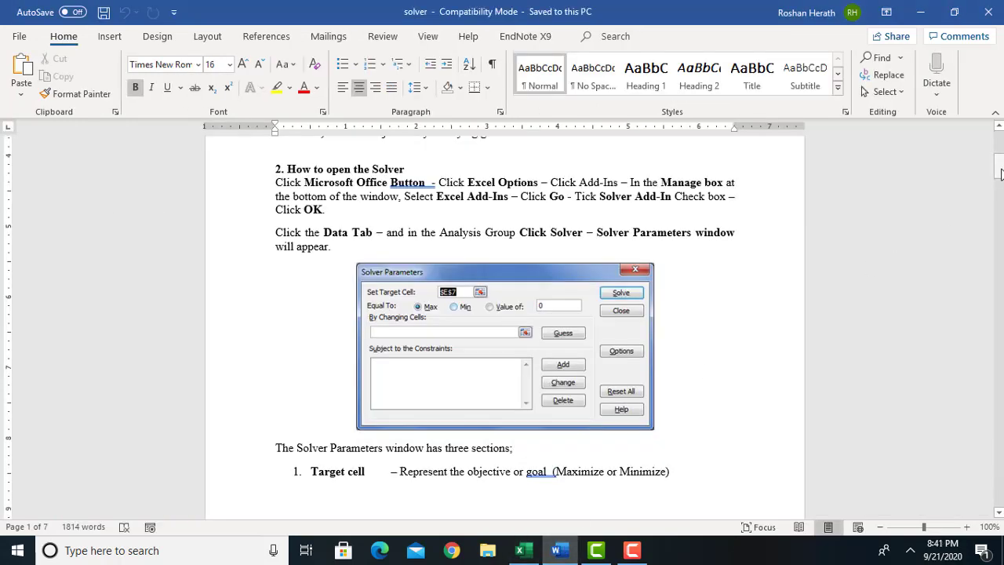
{"action": "left_click_drag", "start_coordinate": [1001, 173], "coordinate": [1001, 219]}
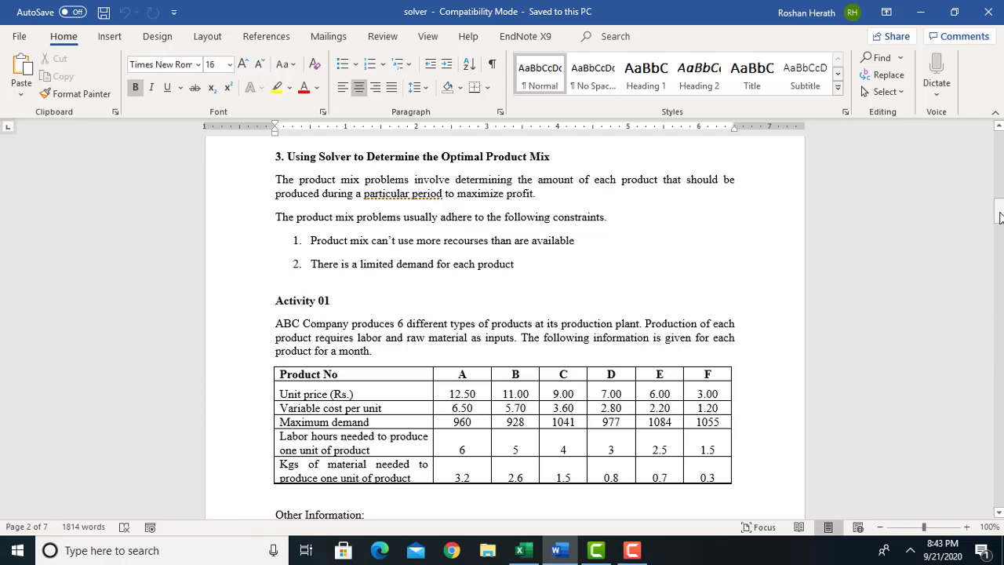
{"action": "left_click_drag", "start_coordinate": [1000, 217], "coordinate": [1001, 221]}
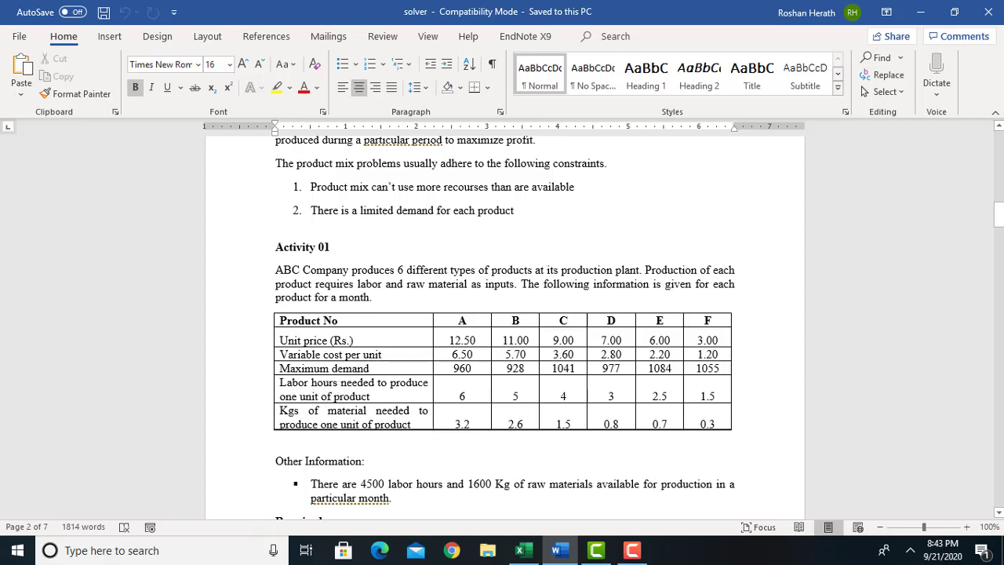
{"action": "left_click_drag", "start_coordinate": [1001, 221], "coordinate": [1001, 223]}
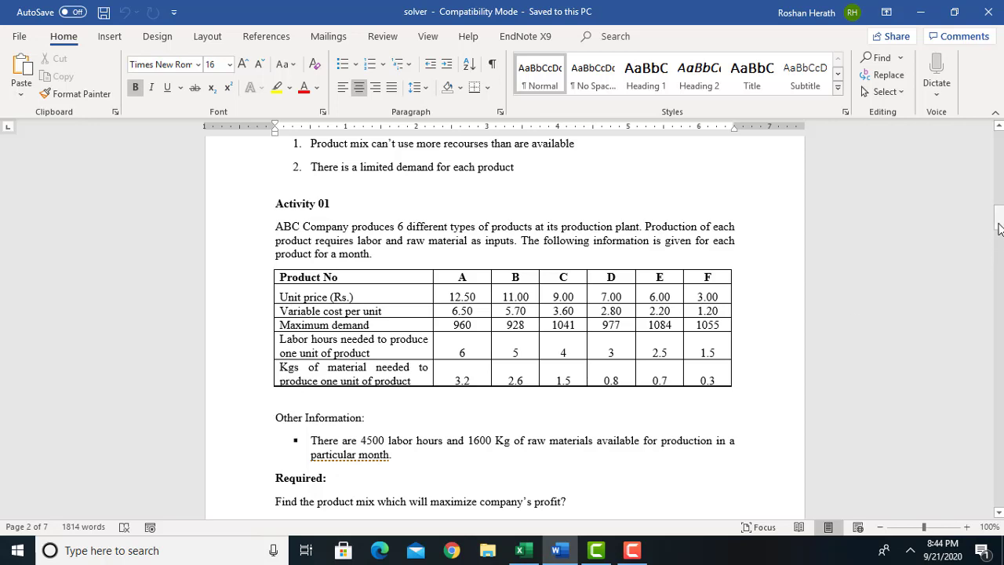
{"action": "left_click_drag", "start_coordinate": [999, 229], "coordinate": [1000, 229]}
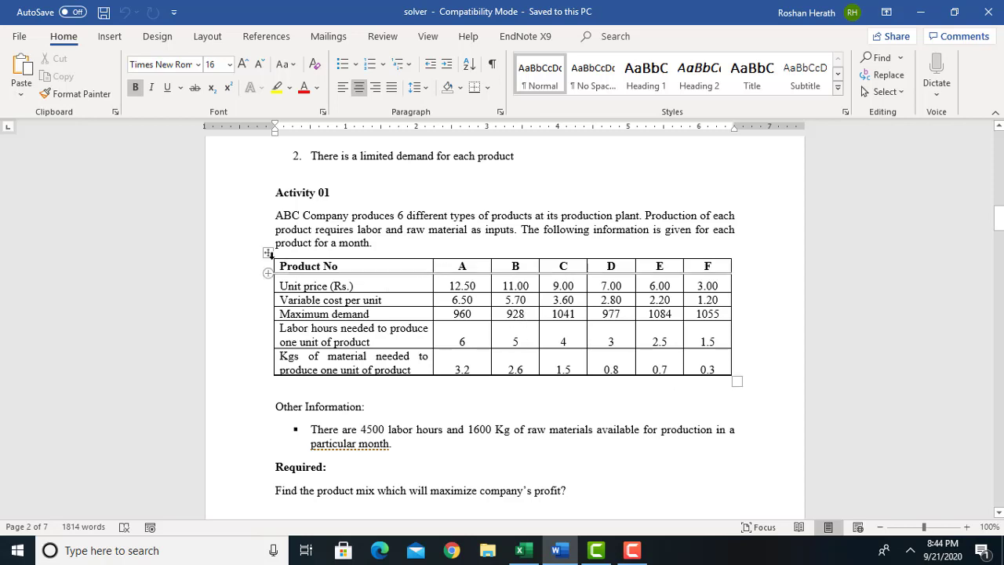
{"action": "left_click", "coordinate": [268, 254]}
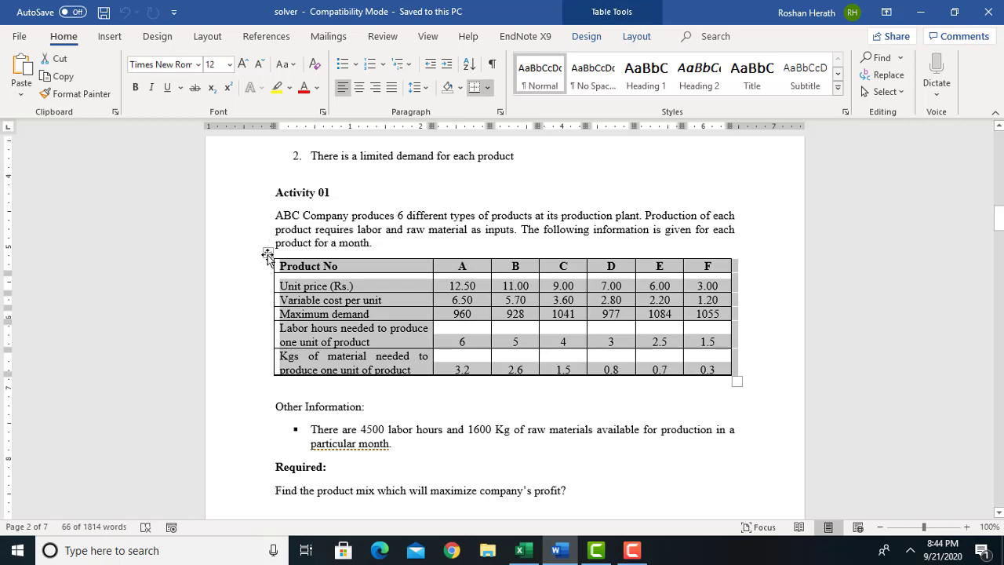
{"action": "right_click", "coordinate": [268, 253]}
{"action": "left_click", "coordinate": [305, 262]}
{"action": "left_click", "coordinate": [531, 556]}
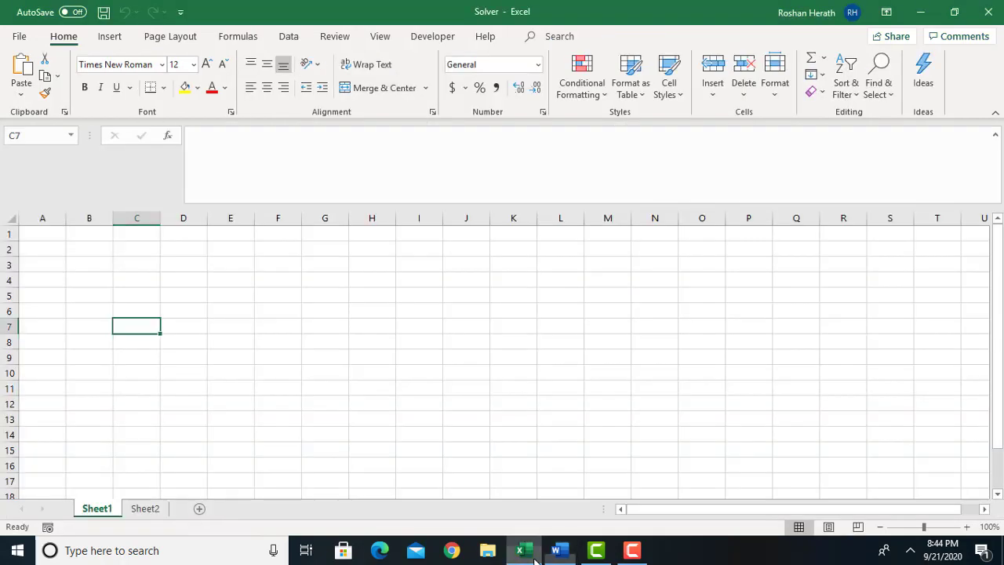
Try pasting the product table at cell A2 with its source formatting, and undo the paste.
{"action": "left_click", "coordinate": [40, 250]}
{"action": "right_click", "coordinate": [41, 250]}
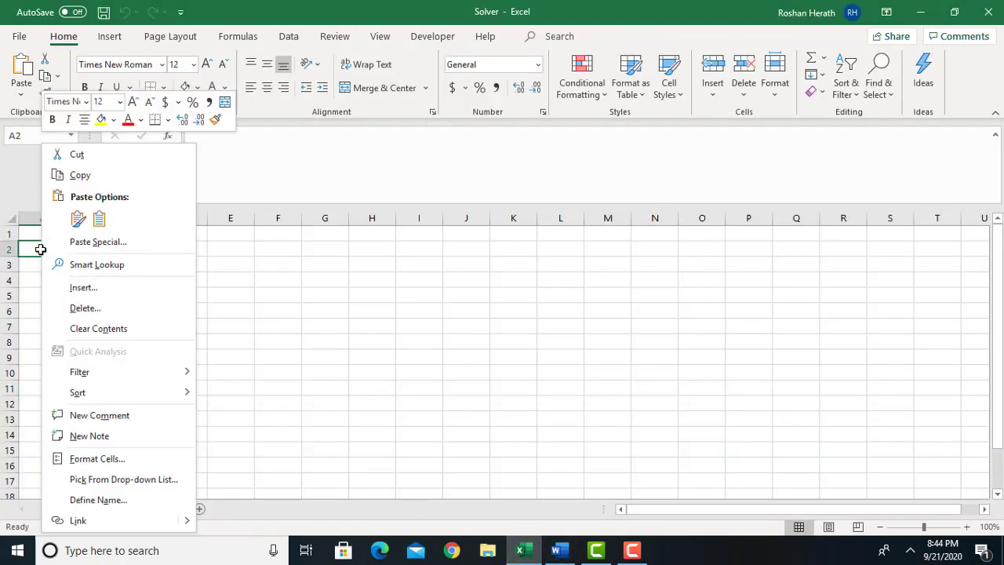
{"action": "left_click", "coordinate": [79, 223]}
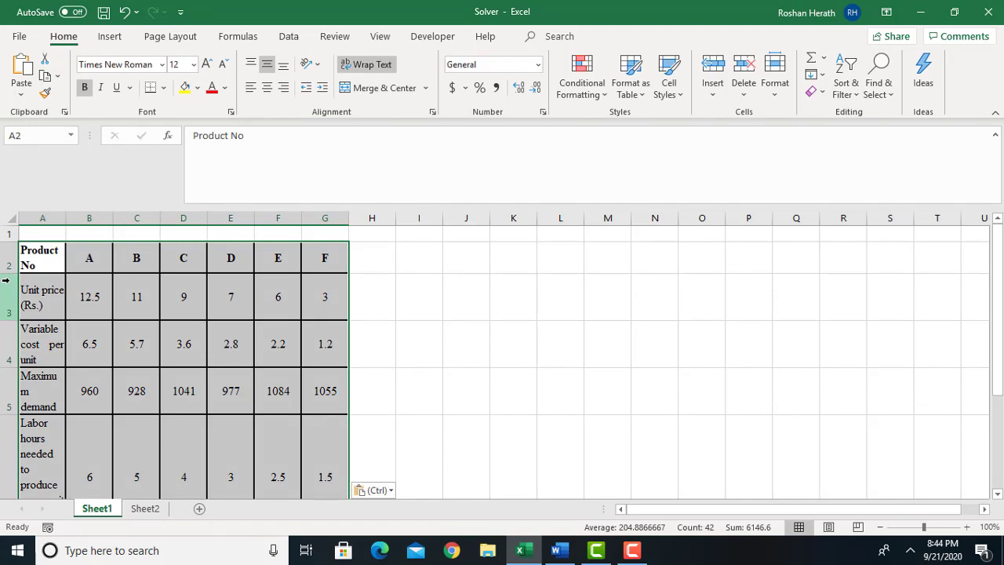
{"action": "left_click", "coordinate": [124, 11]}
Paste the product table at cell A2 using the sheet's own formatting and widen column A to fit the row labels.
{"action": "right_click", "coordinate": [36, 249]}
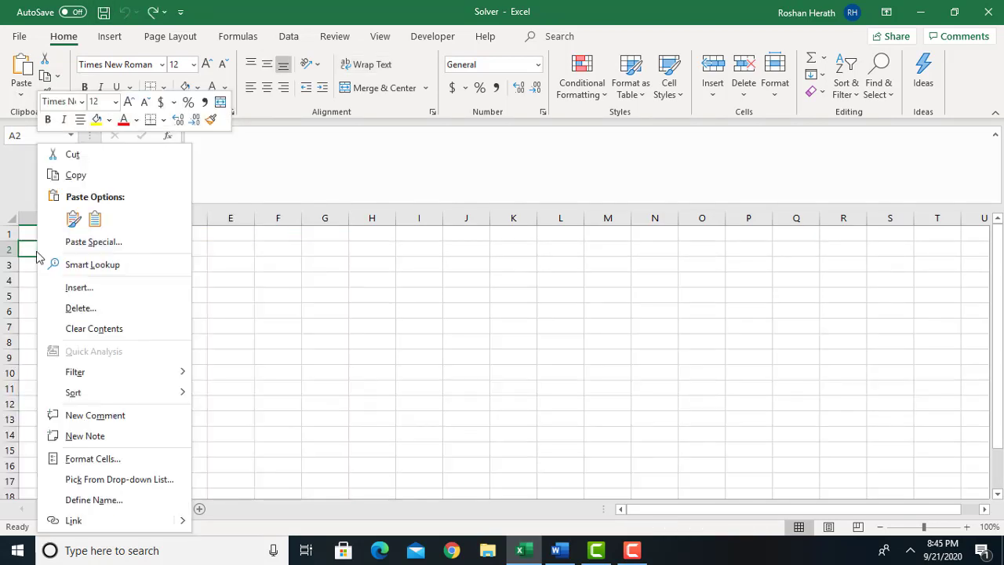
{"action": "left_click", "coordinate": [95, 220]}
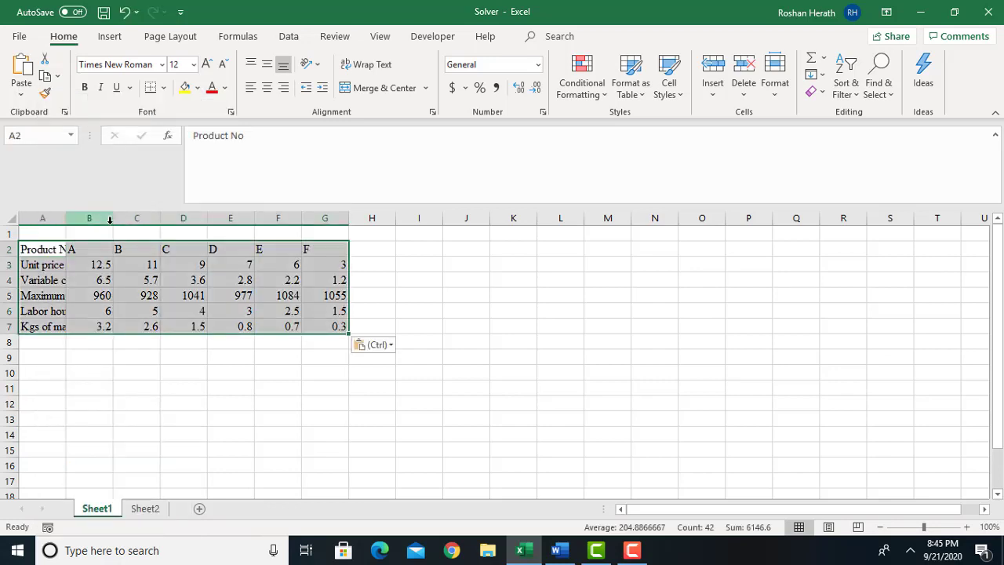
{"action": "left_click", "coordinate": [540, 353]}
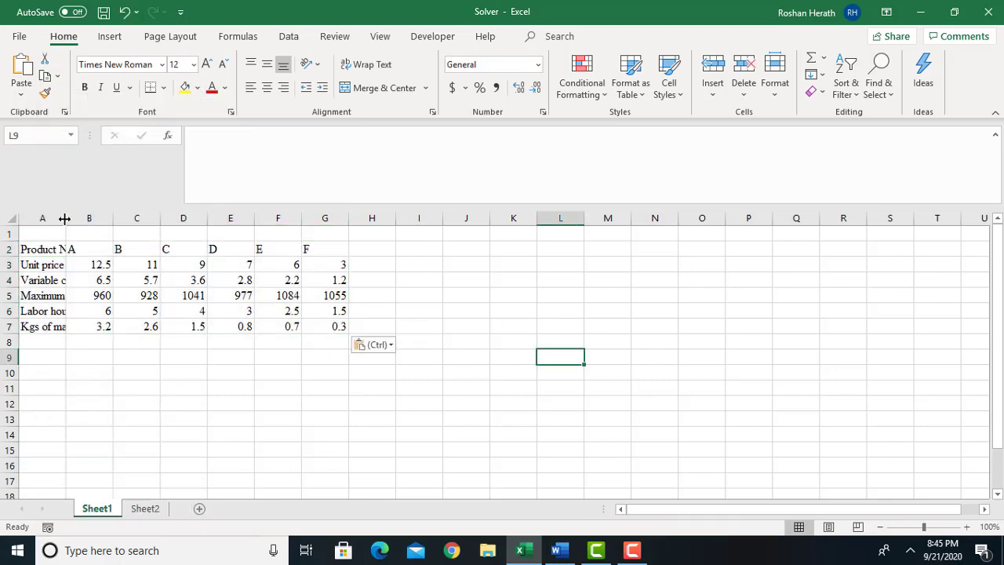
{"action": "left_click_drag", "start_coordinate": [65, 219], "coordinate": [136, 218]}
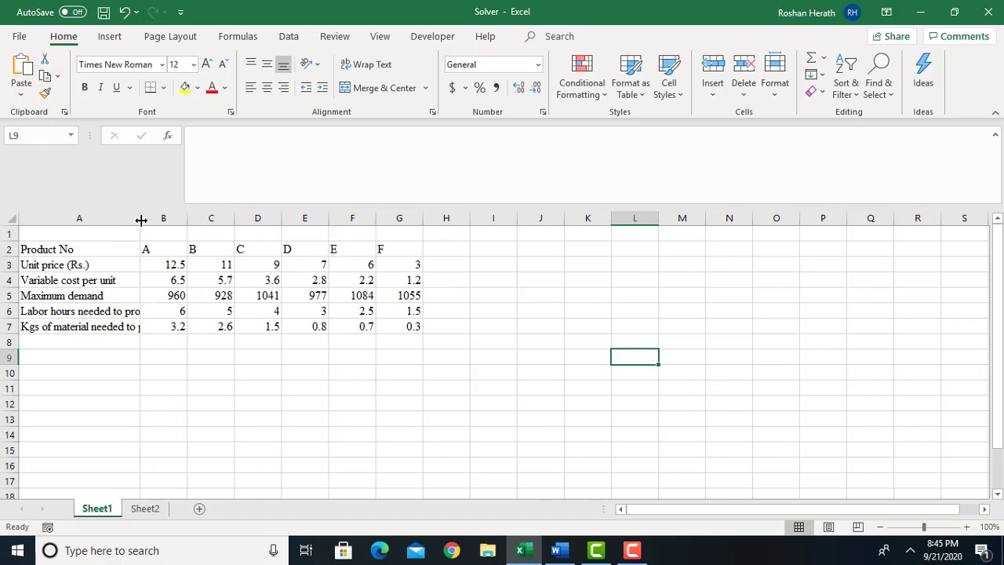
{"action": "left_click_drag", "start_coordinate": [142, 217], "coordinate": [283, 222]}
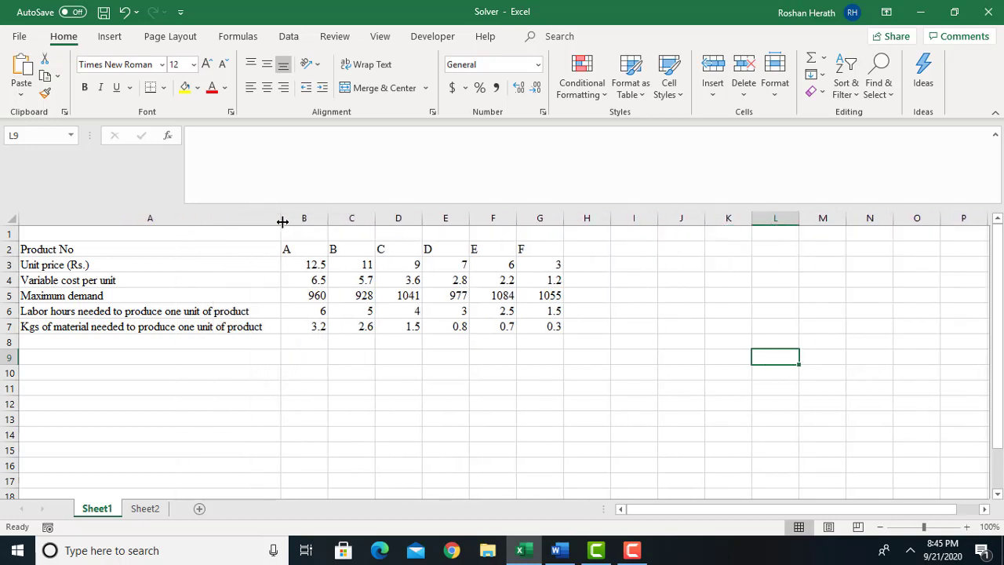
{"action": "left_click", "coordinate": [393, 386]}
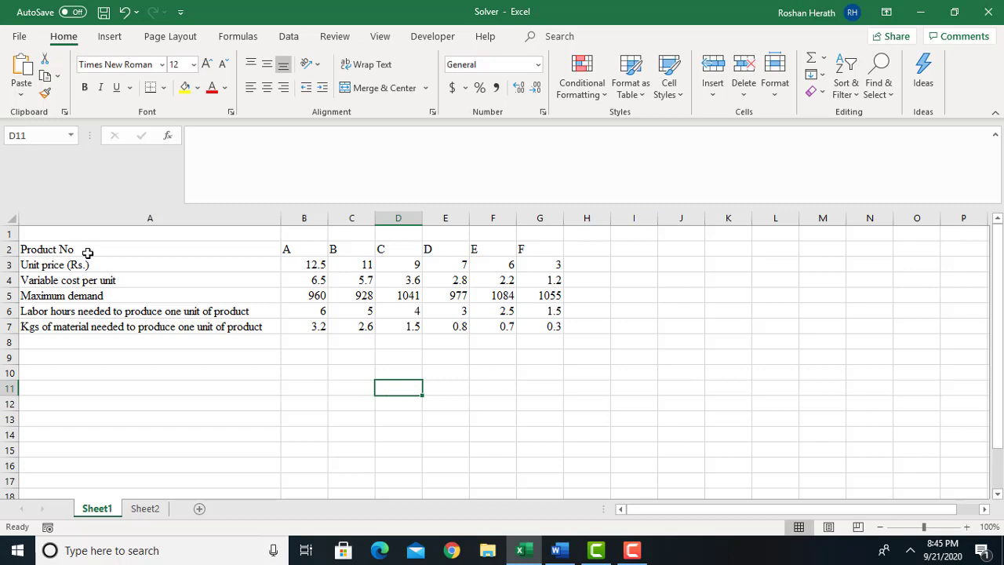
Enter the heading "Inputs" in cell A1 above the product table.
{"action": "left_click_drag", "start_coordinate": [88, 252], "coordinate": [404, 295]}
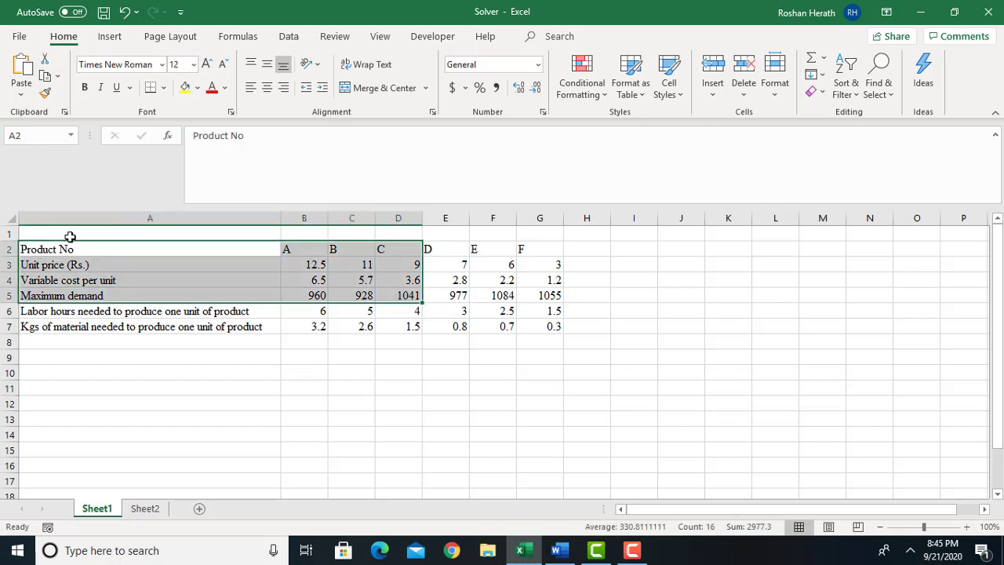
{"action": "left_click", "coordinate": [69, 233]}
{"action": "type", "text": "I"}
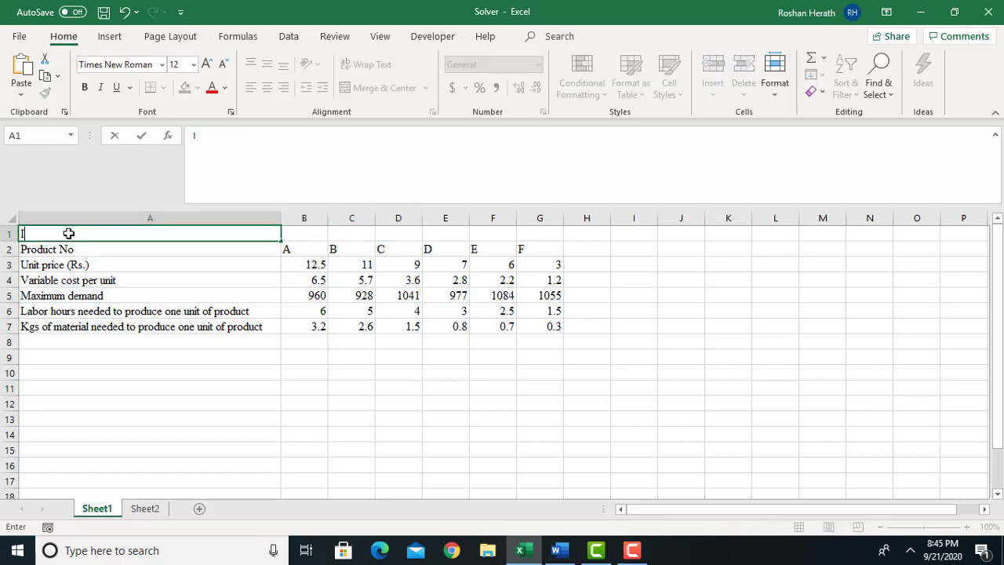
{"action": "type", "text": "nputs"}
{"action": "left_click", "coordinate": [352, 398]}
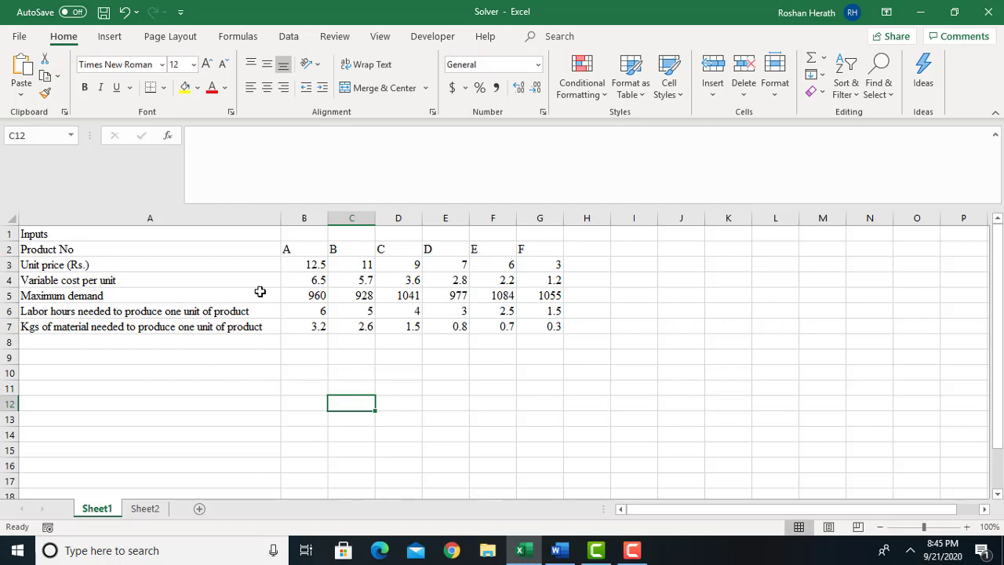
Enter the row label "Contribution per Unit" in cell A8 directly below the pasted product table.
{"action": "left_click", "coordinate": [208, 339]}
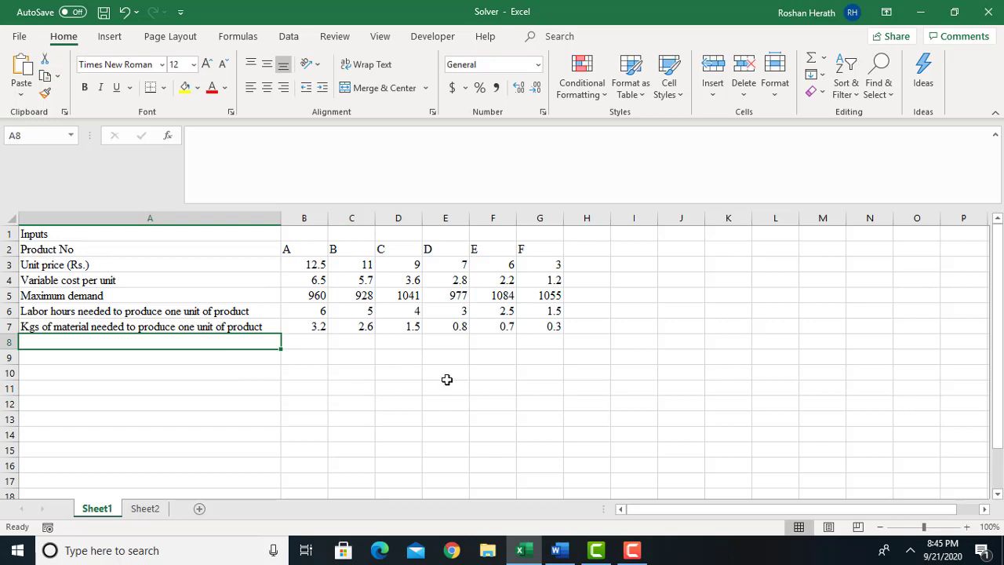
{"action": "type", "text": "C"}
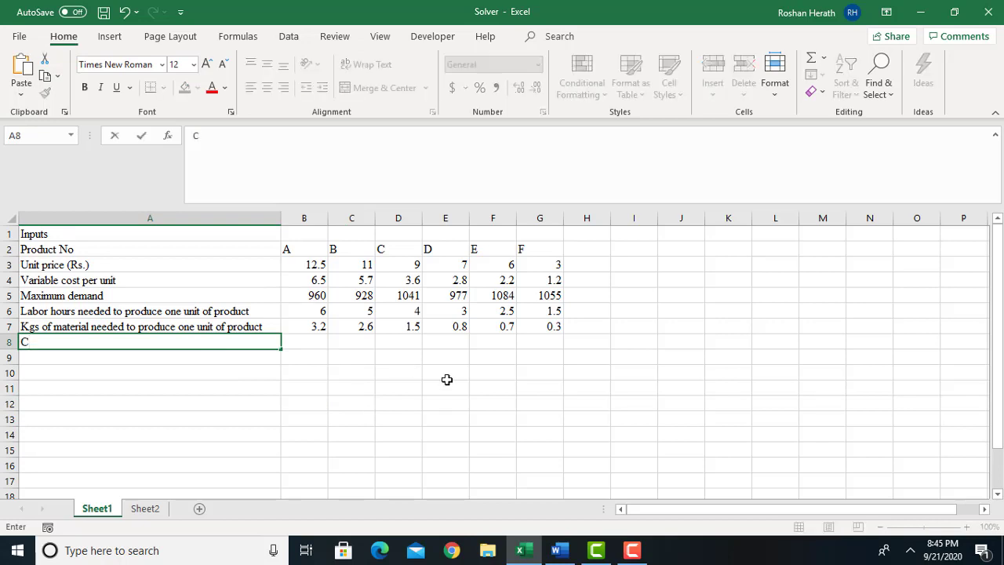
{"action": "type", "text": "onsi"}
{"action": "key", "text": "BackSpace"}
{"action": "key", "text": "BackSpace"}
{"action": "type", "text": "tribution per"}
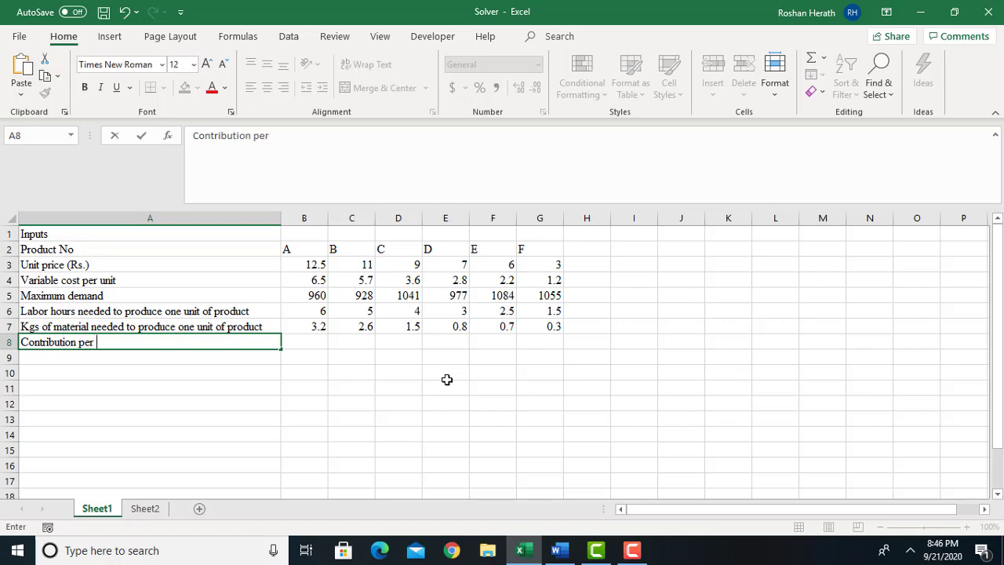
{"action": "type", "text": " Unit"}
Calculate product A's contribution per unit in B8 with =B3-B4 and fill the formula across to G8.
{"action": "left_click", "coordinate": [312, 343]}
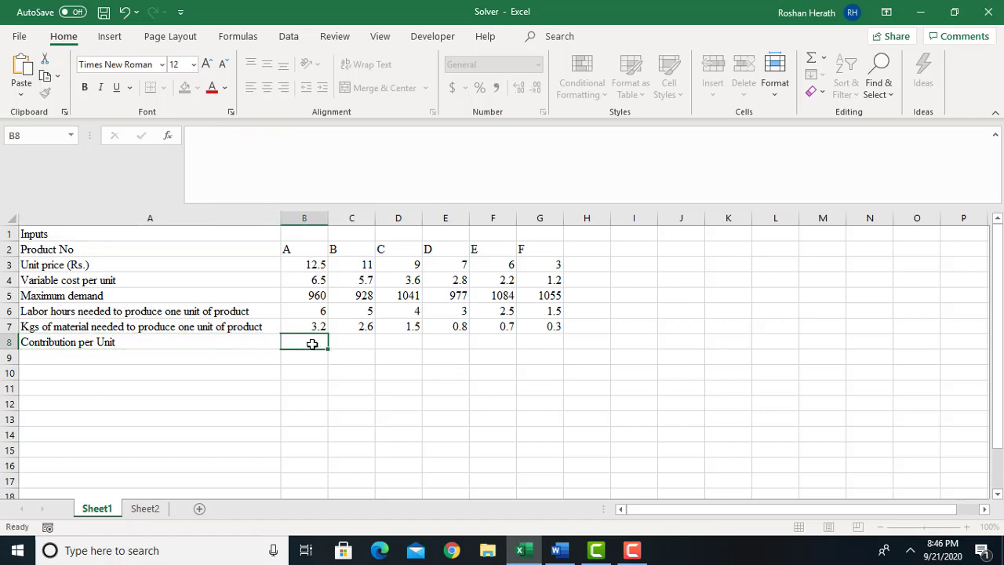
{"action": "type", "text": "="}
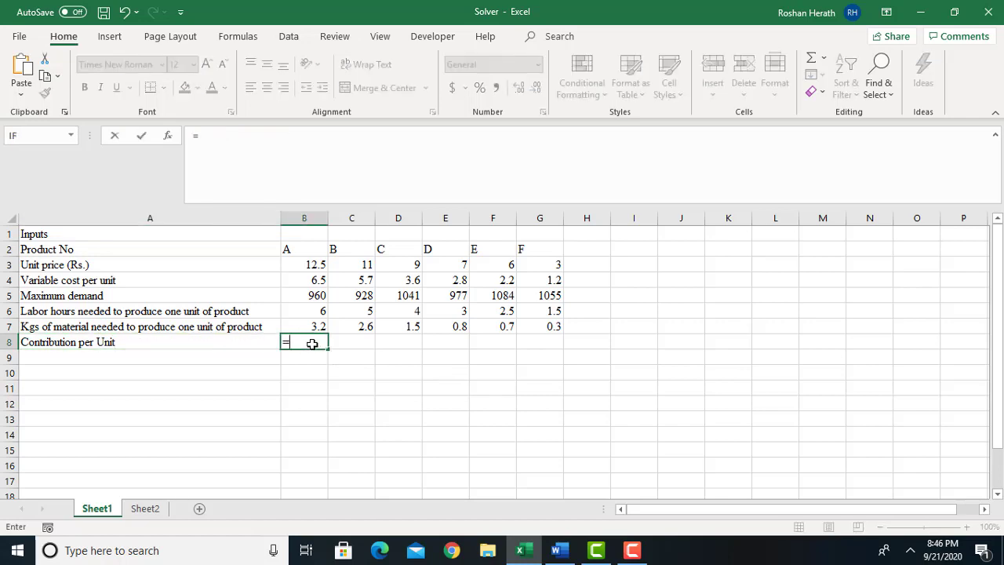
{"action": "left_click", "coordinate": [301, 265]}
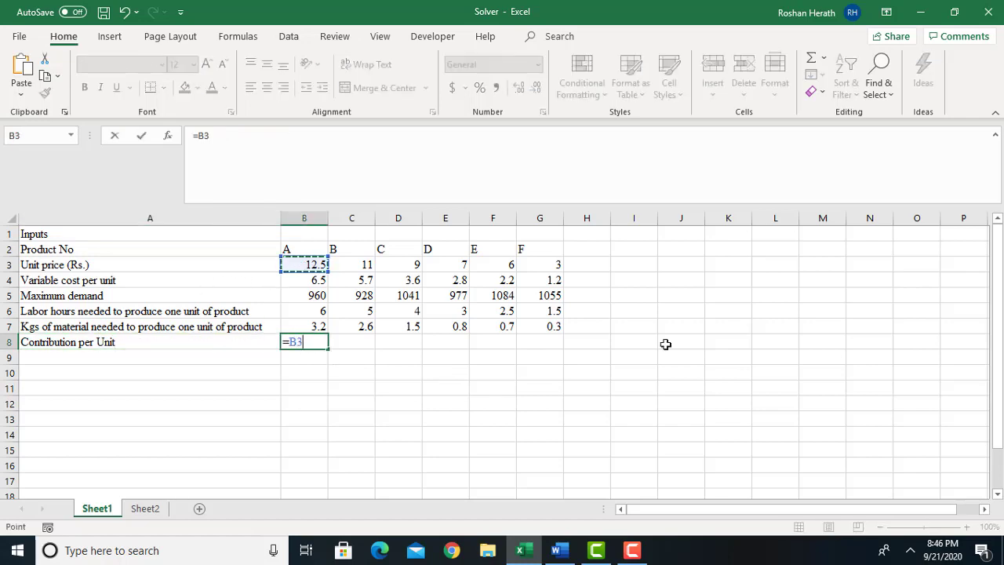
{"action": "type", "text": "-"}
{"action": "left_click", "coordinate": [311, 280]}
{"action": "key", "text": "Return"}
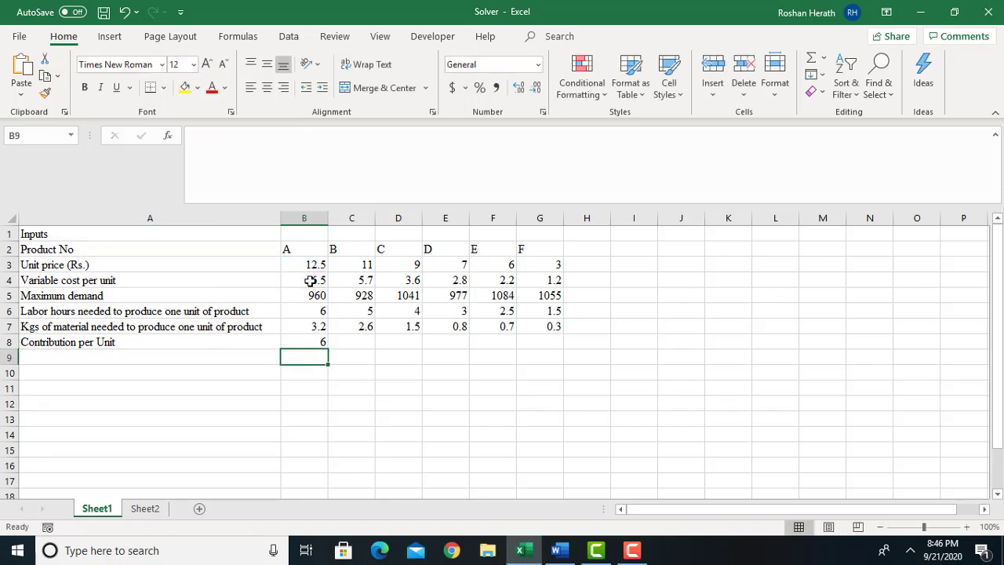
{"action": "left_click", "coordinate": [306, 342]}
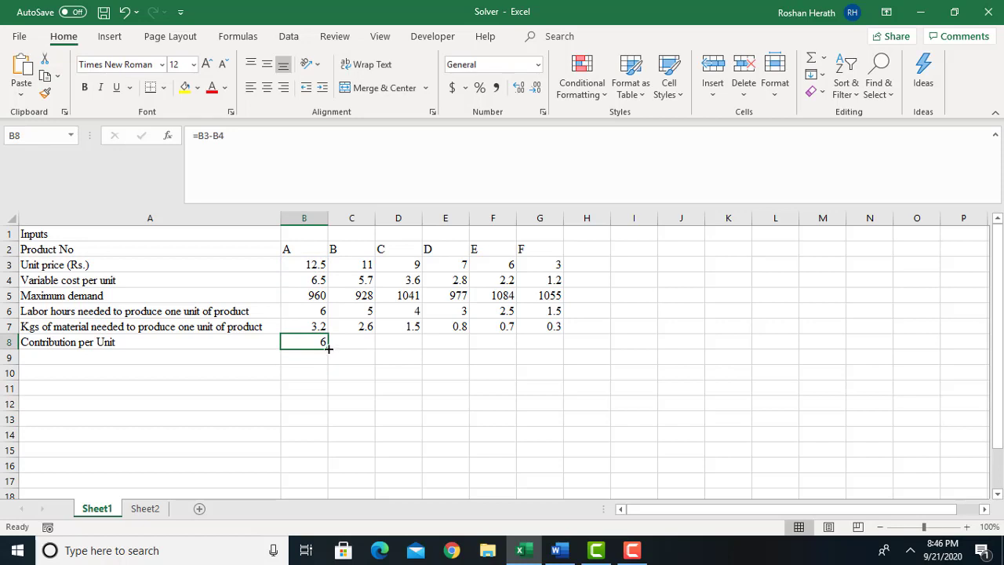
{"action": "left_click_drag", "start_coordinate": [328, 348], "coordinate": [567, 346]}
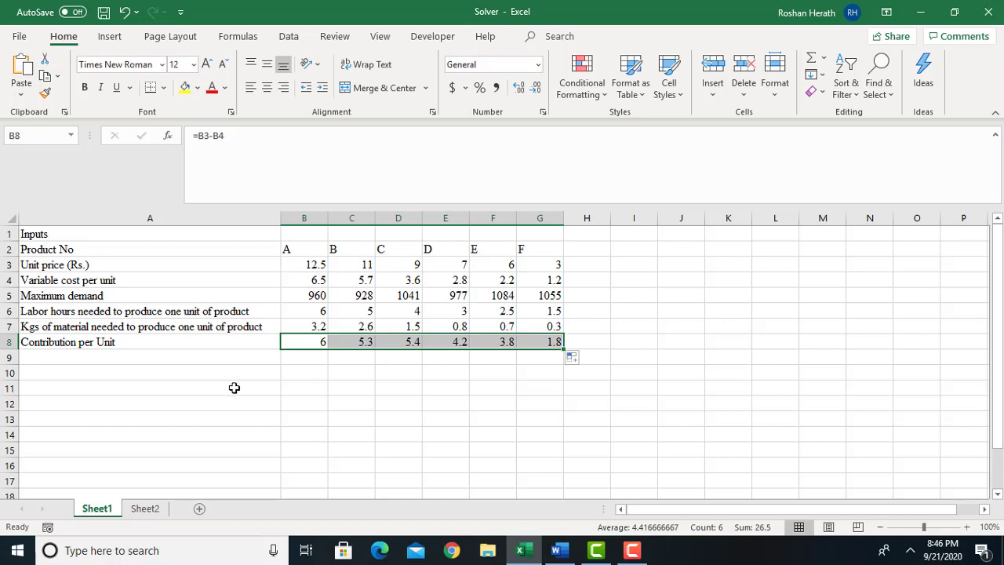
Enter the row label "Product Mix" in cell A10, leaving row 9 blank.
{"action": "left_click", "coordinate": [69, 376]}
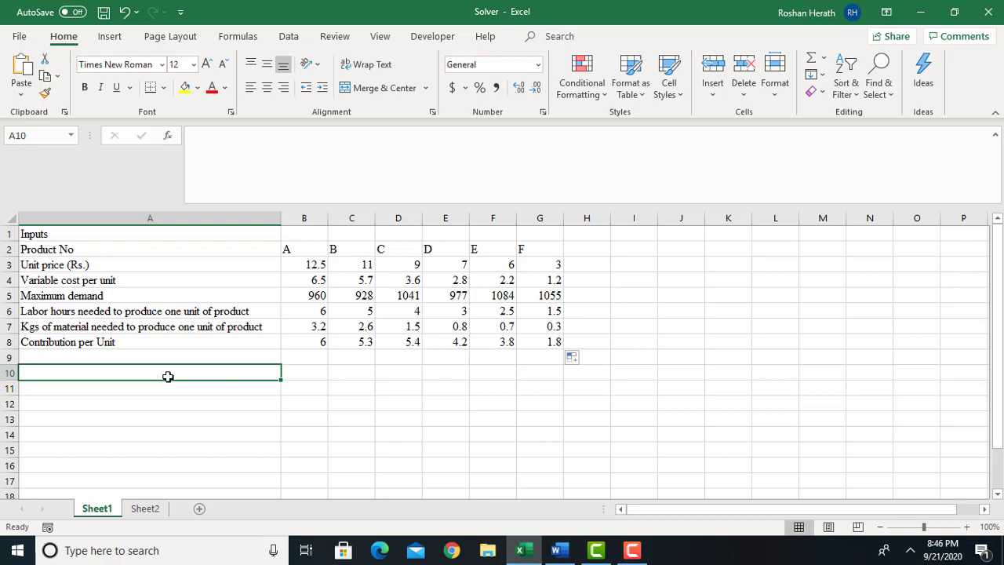
{"action": "type", "text": "P"}
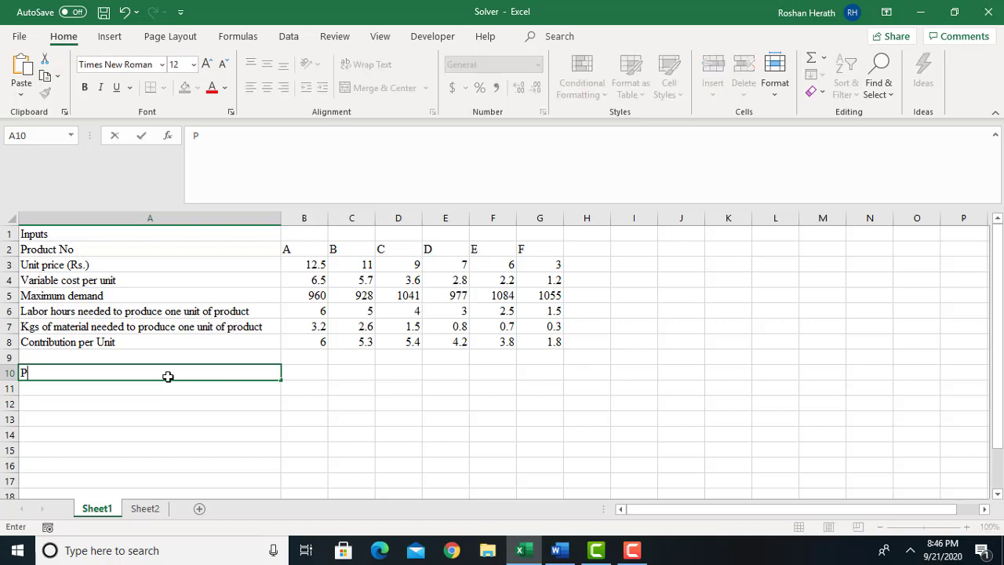
{"action": "type", "text": "roduct Mix"}
{"action": "left_click", "coordinate": [288, 370]}
Fill the product mix cells B10:G10 with yellow to mark them as the changing cells.
{"action": "left_click", "coordinate": [427, 375]}
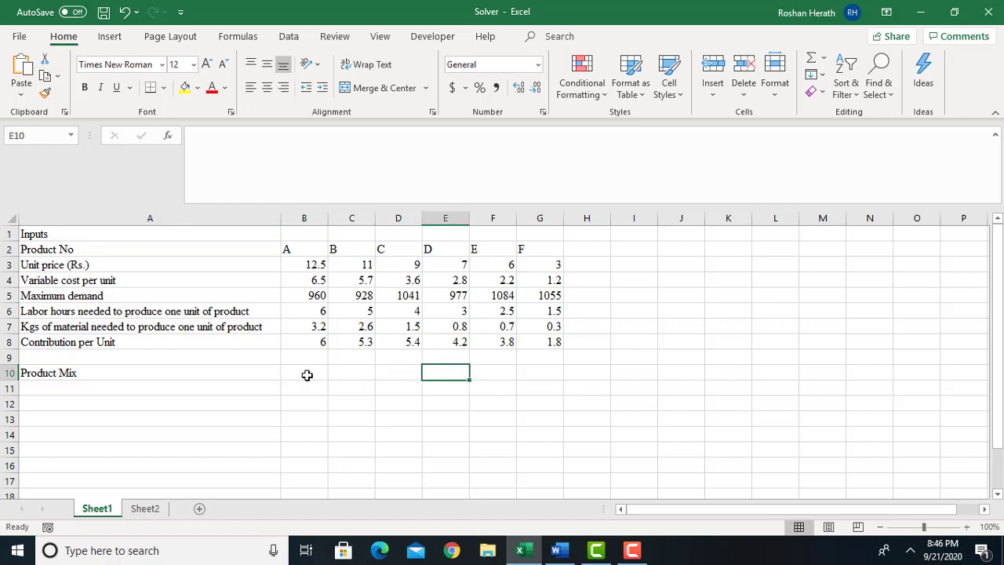
{"action": "left_click_drag", "start_coordinate": [307, 374], "coordinate": [413, 372]}
{"action": "left_click_drag", "start_coordinate": [296, 370], "coordinate": [550, 365]}
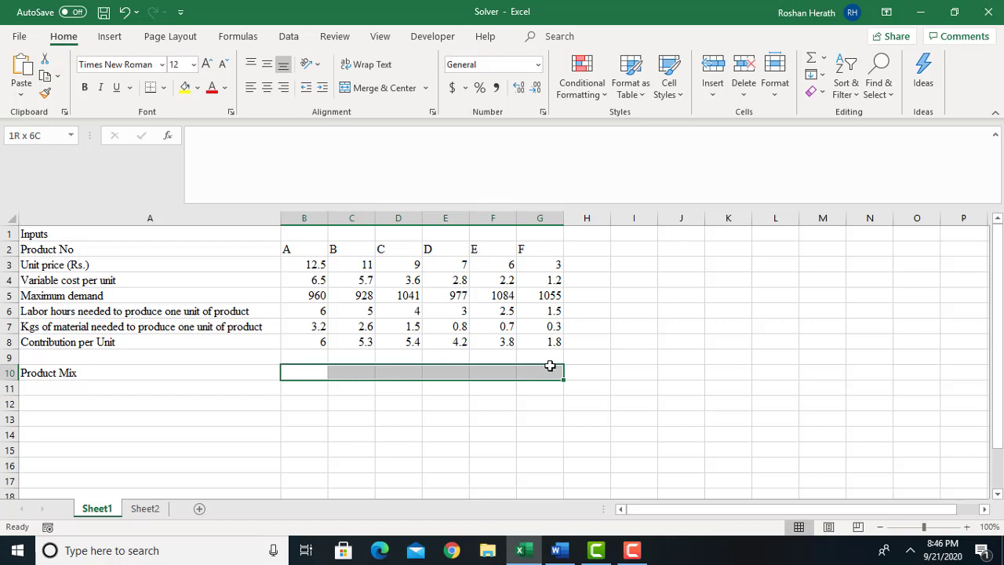
{"action": "left_click", "coordinate": [186, 88]}
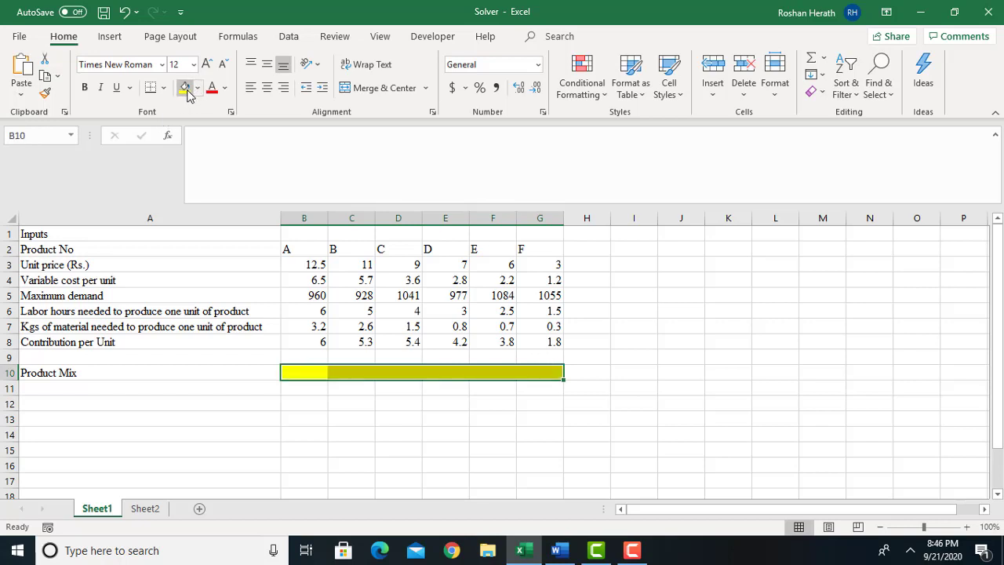
{"action": "left_click", "coordinate": [665, 385]}
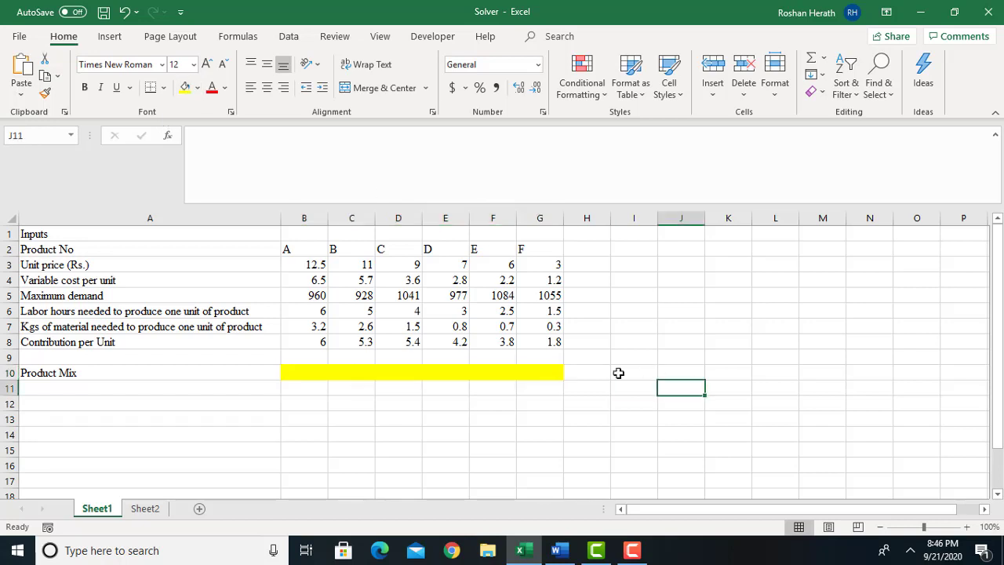
Apply All Borders to the range A2:G10 covering the product table and the product mix row.
{"action": "left_click", "coordinate": [60, 246]}
{"action": "left_click_drag", "start_coordinate": [269, 284], "coordinate": [502, 372]}
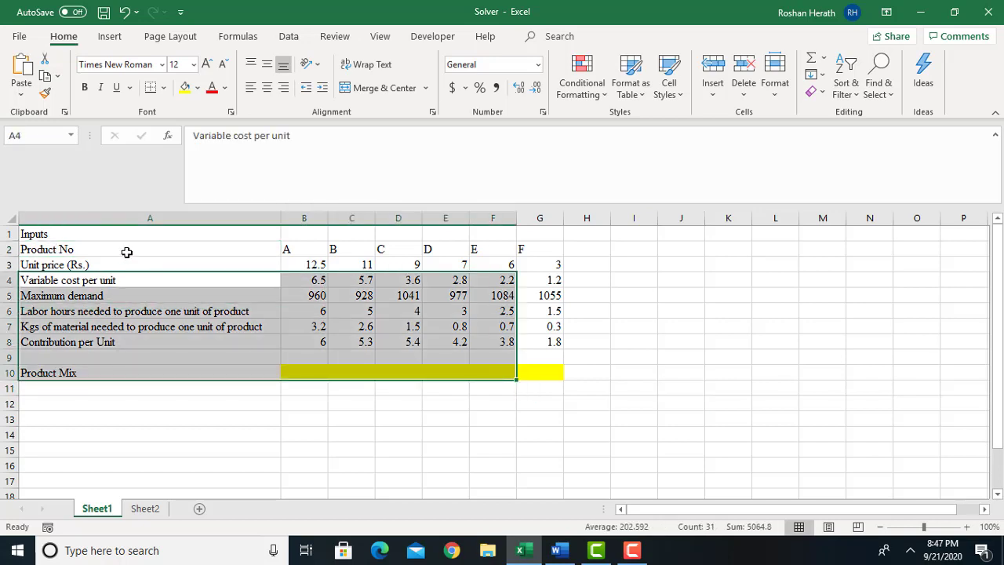
{"action": "left_click_drag", "start_coordinate": [306, 296], "coordinate": [502, 355]}
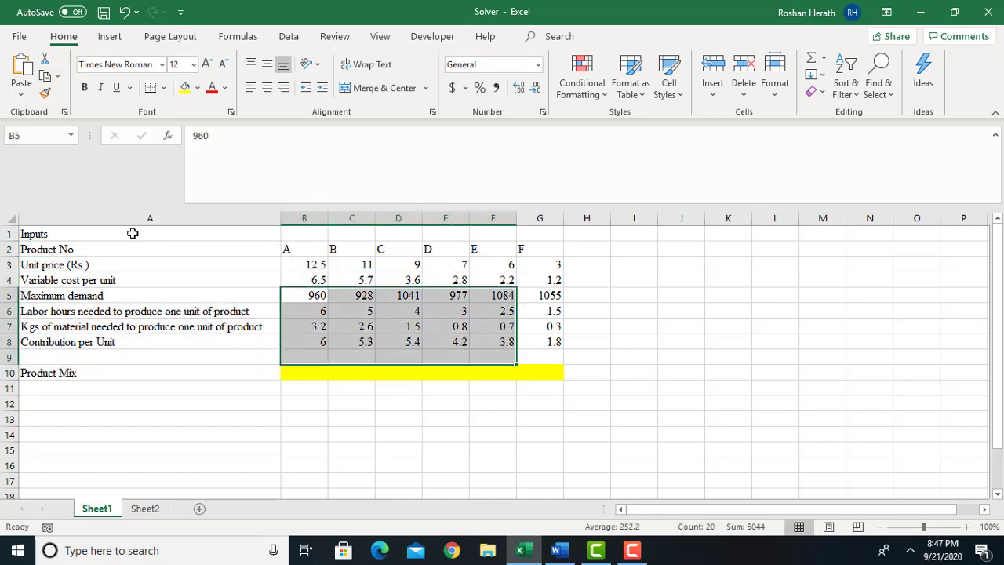
{"action": "left_click_drag", "start_coordinate": [134, 244], "coordinate": [561, 373]}
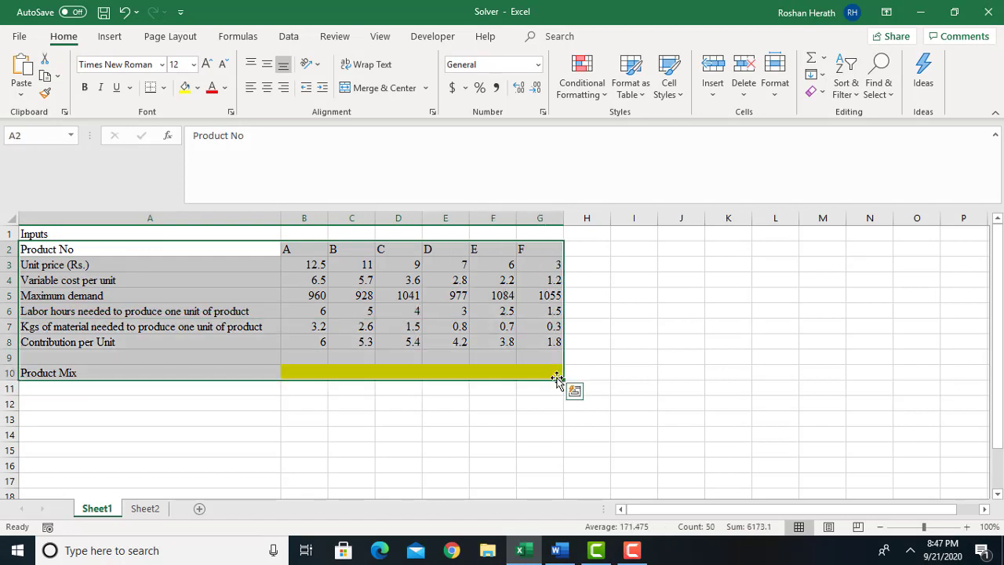
{"action": "left_click", "coordinate": [164, 89]}
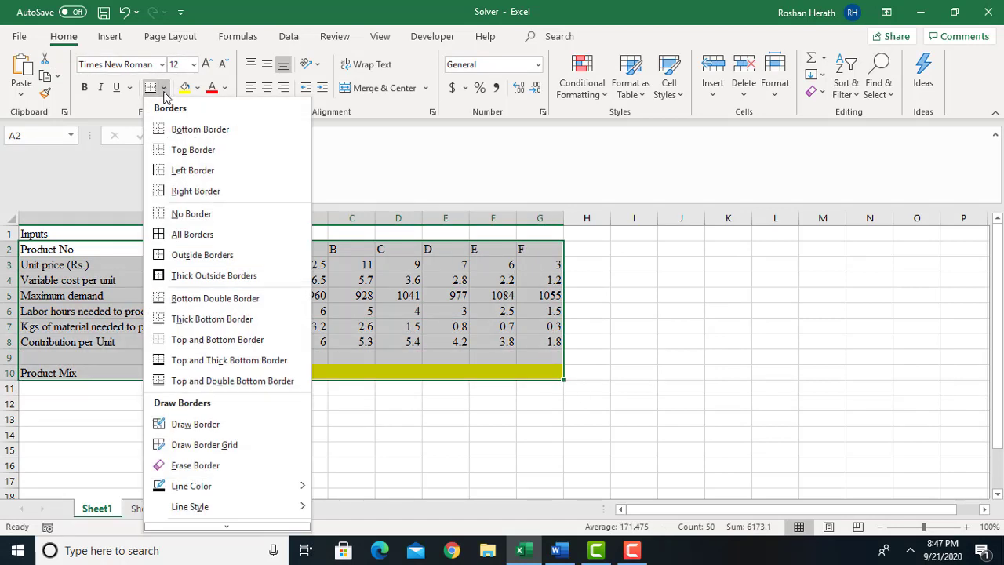
{"action": "left_click", "coordinate": [160, 234]}
Enter the trial product mix quantities 100, 200, 400, 520, 600 and 780 for products A to F in B10:G10.
{"action": "left_click", "coordinate": [304, 373]}
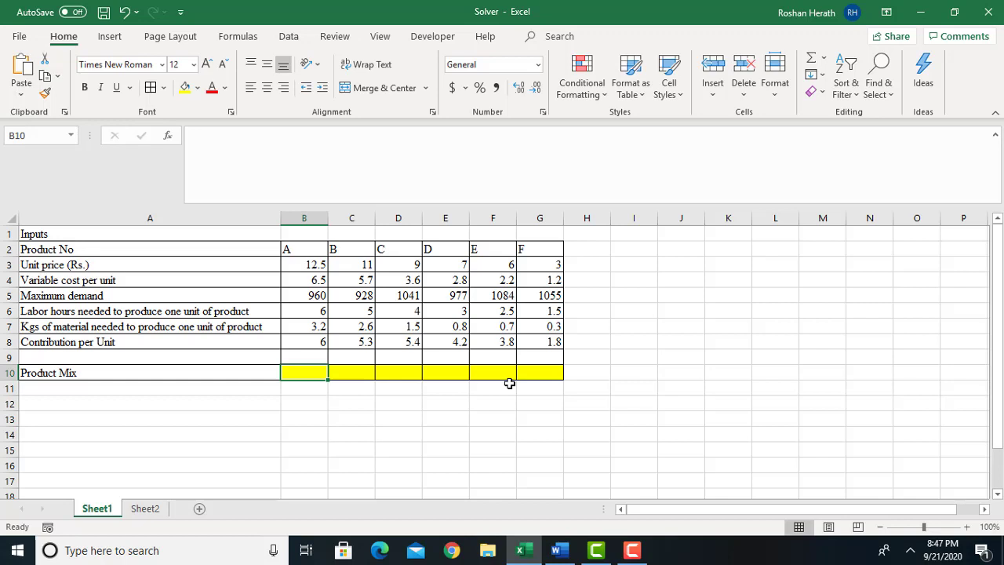
{"action": "type", "text": "100"}
{"action": "key", "text": "Tab"}
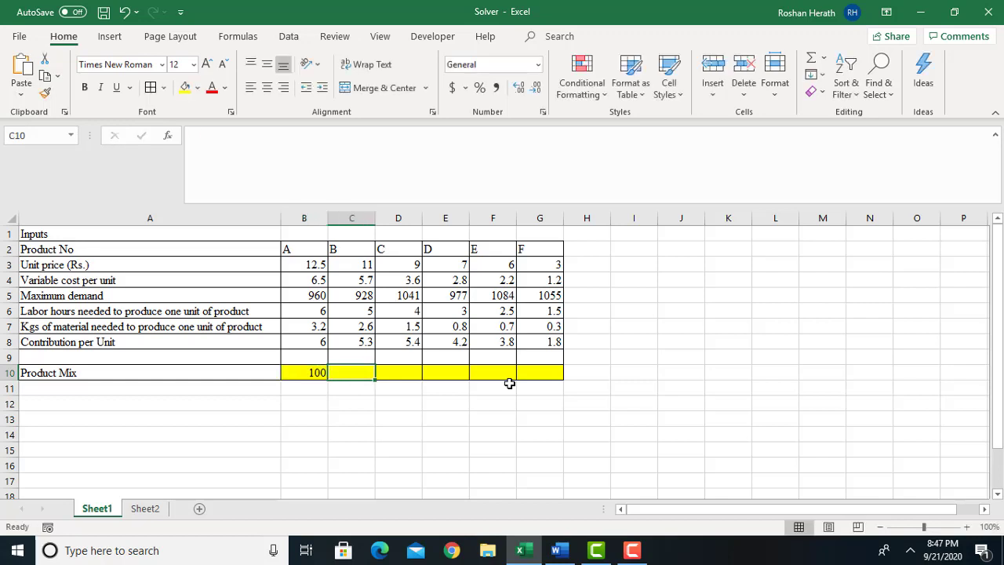
{"action": "type", "text": "200"}
{"action": "key", "text": "Tab"}
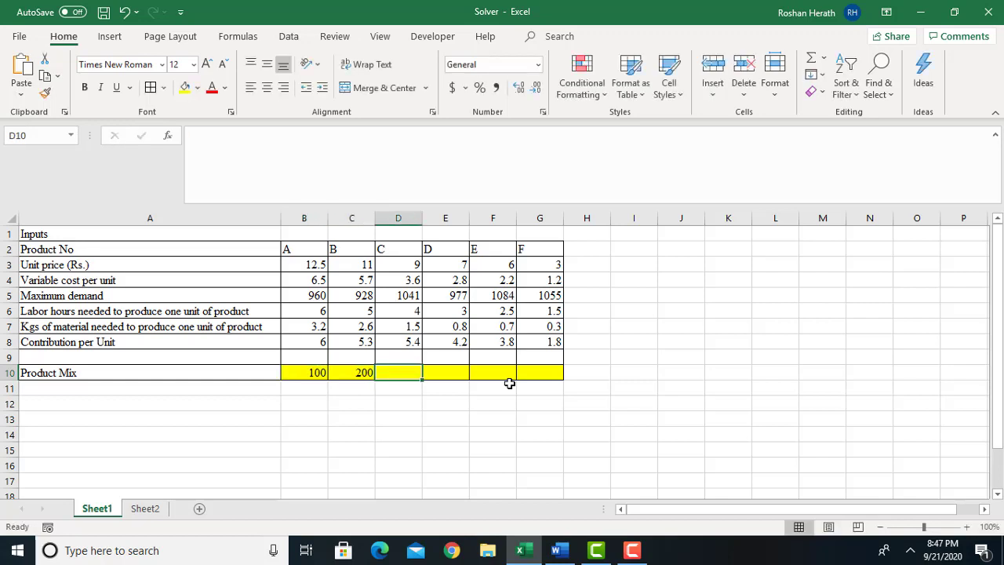
{"action": "type", "text": "400"}
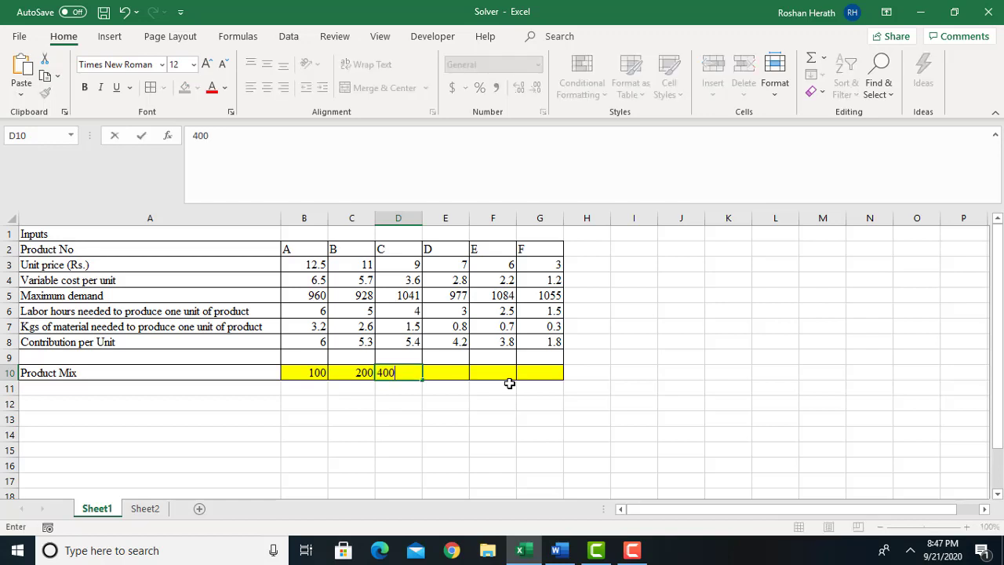
{"action": "key", "text": "Tab"}
{"action": "type", "text": "520"}
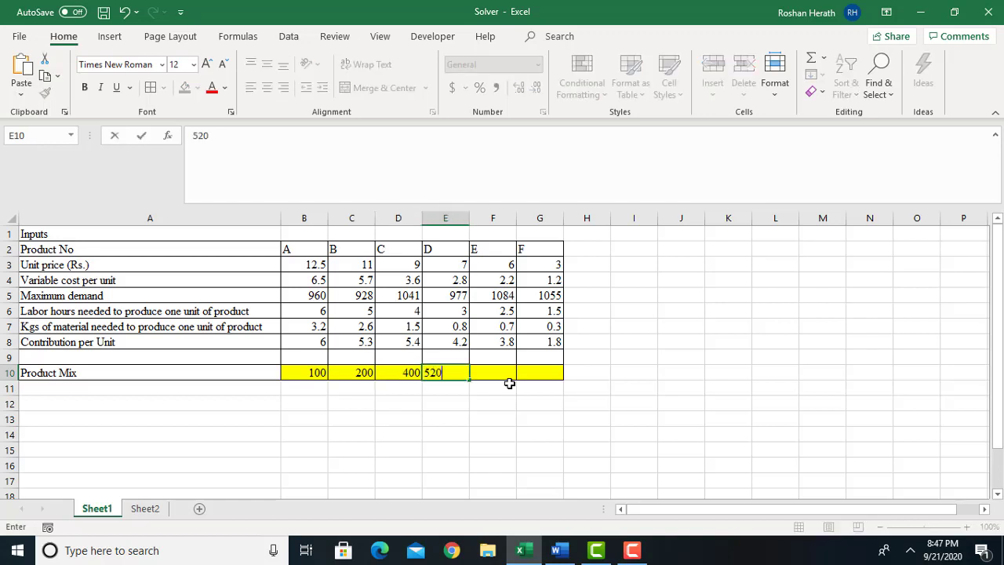
{"action": "key", "text": "Tab"}
{"action": "type", "text": "600"}
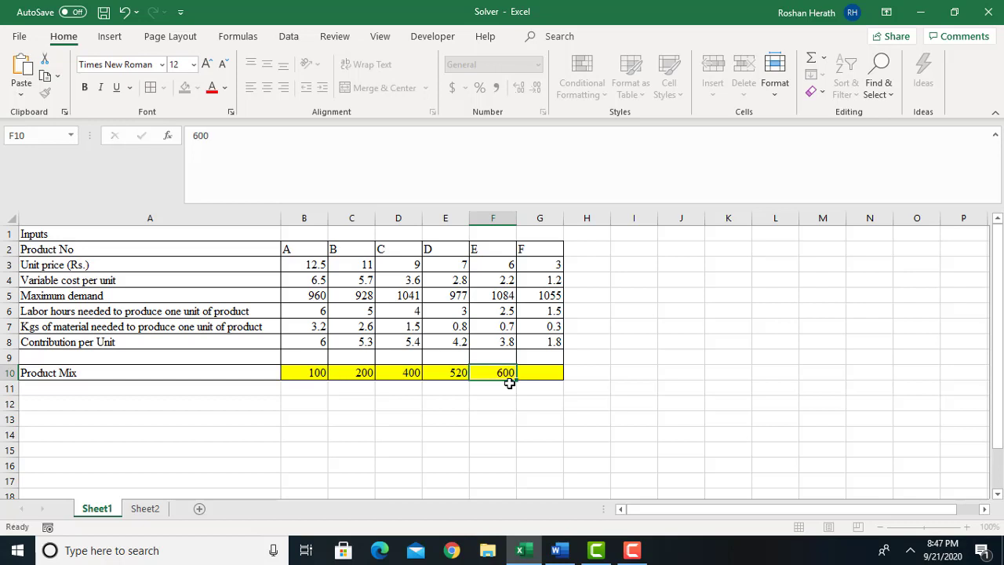
{"action": "key", "text": "Tab"}
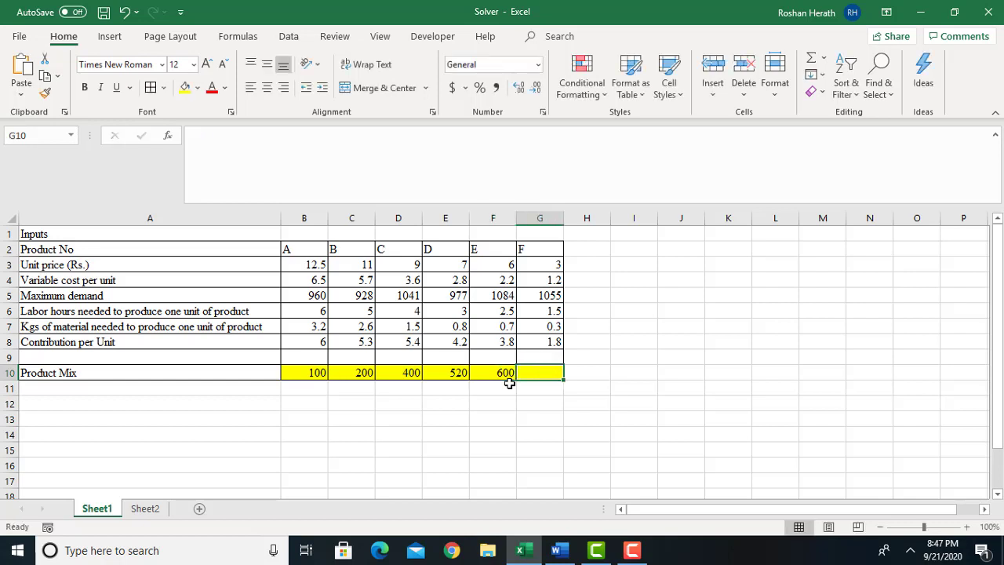
{"action": "type", "text": "780"}
{"action": "left_click", "coordinate": [354, 434]}
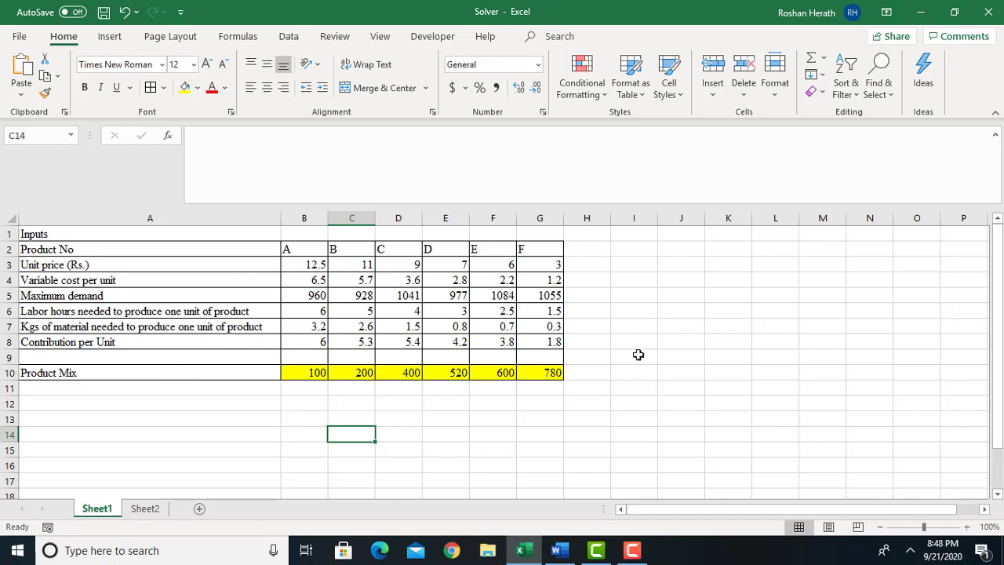
{"action": "left_click", "coordinate": [308, 406]}
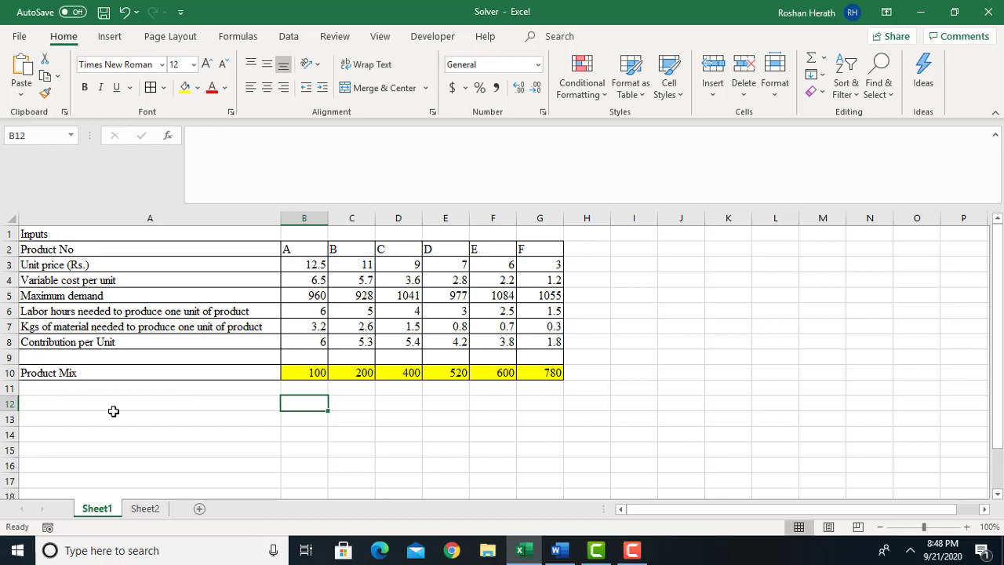
{"action": "left_click", "coordinate": [79, 408]}
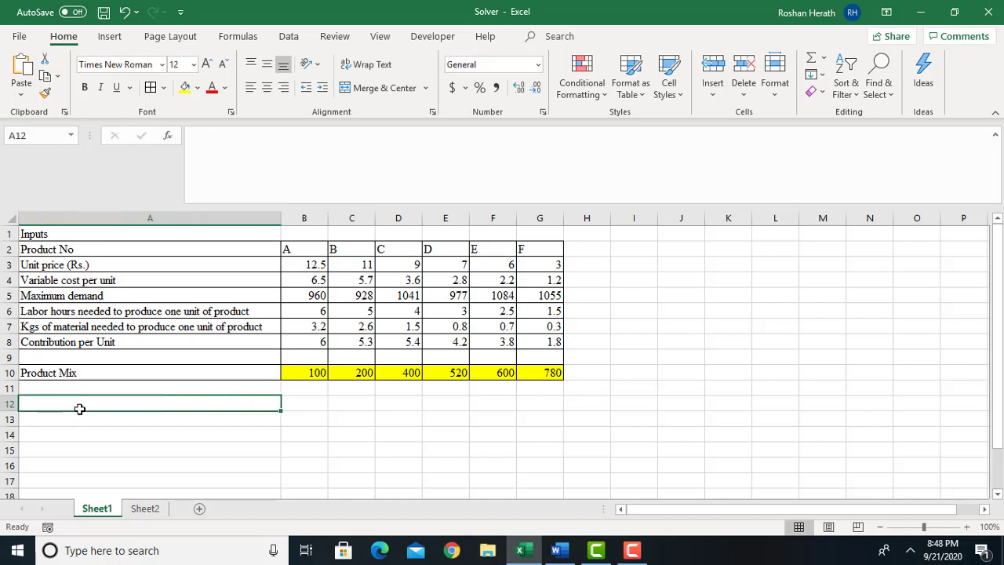
{"action": "left_click", "coordinate": [182, 422]}
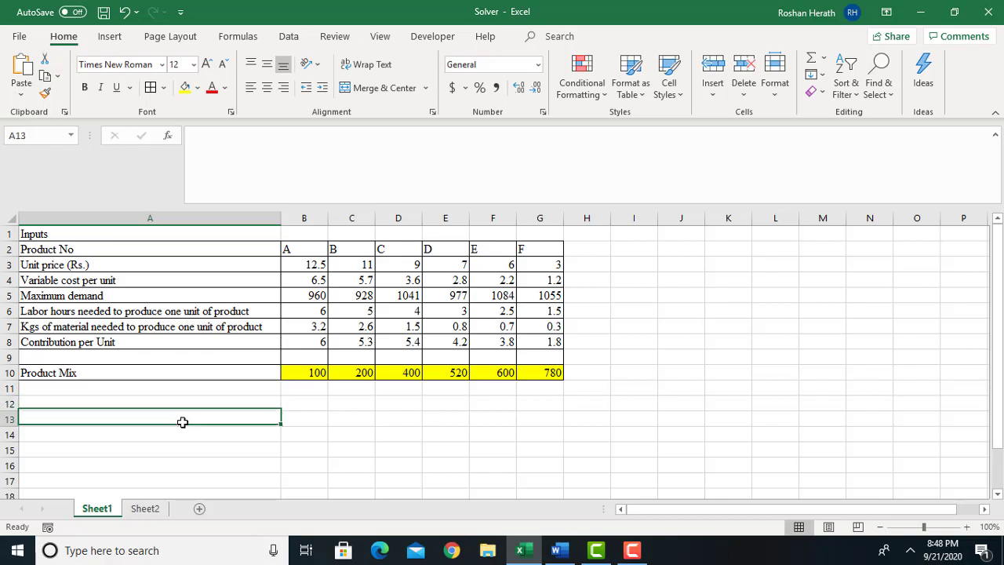
{"action": "left_click", "coordinate": [88, 403]}
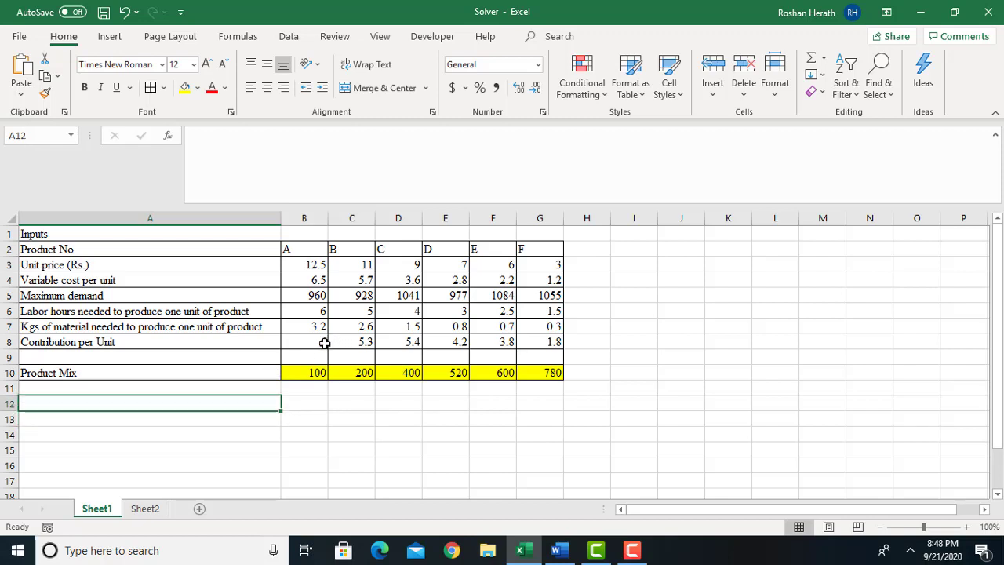
{"action": "left_click", "coordinate": [305, 372]}
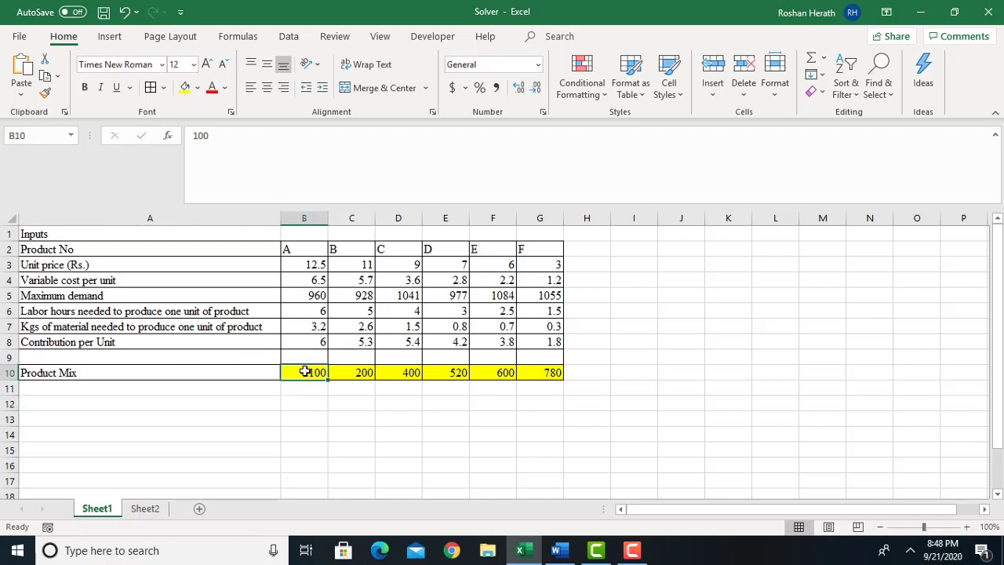
Enter the row label "Total Contribution" in cell A12, leaving row 11 blank.
{"action": "left_click", "coordinate": [220, 404]}
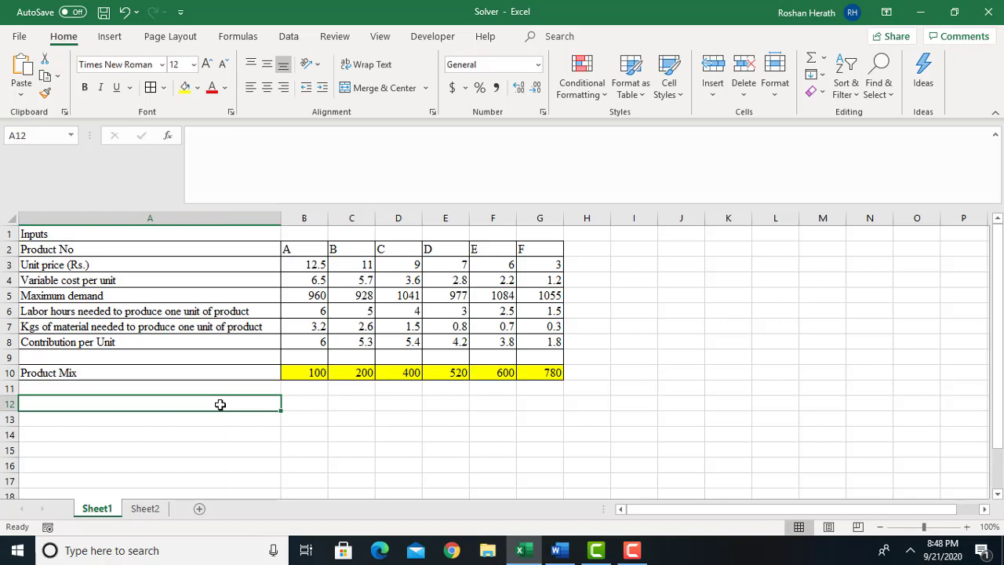
{"action": "type", "text": "Tota"}
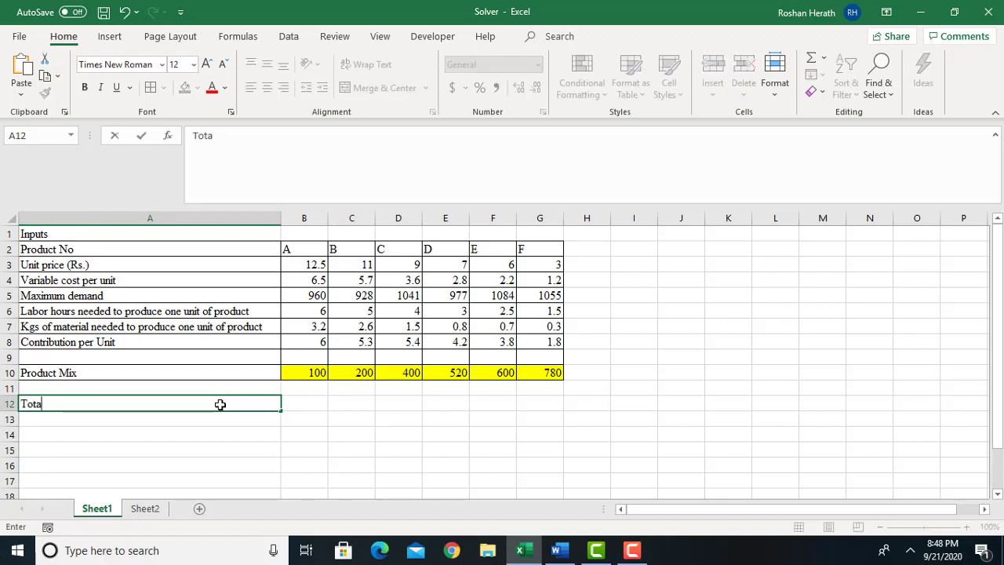
{"action": "type", "text": "l Contribution"}
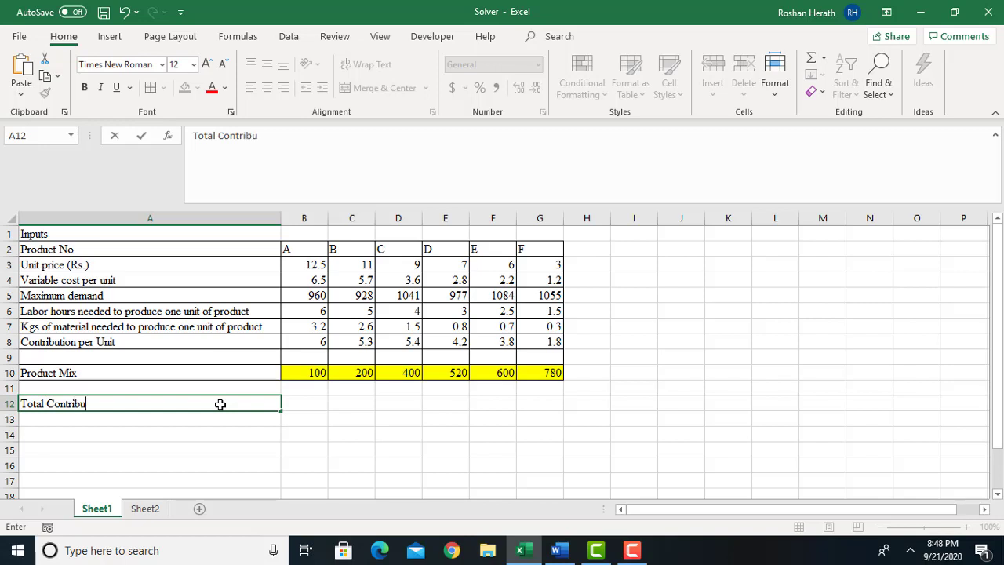
{"action": "left_click", "coordinate": [330, 418]}
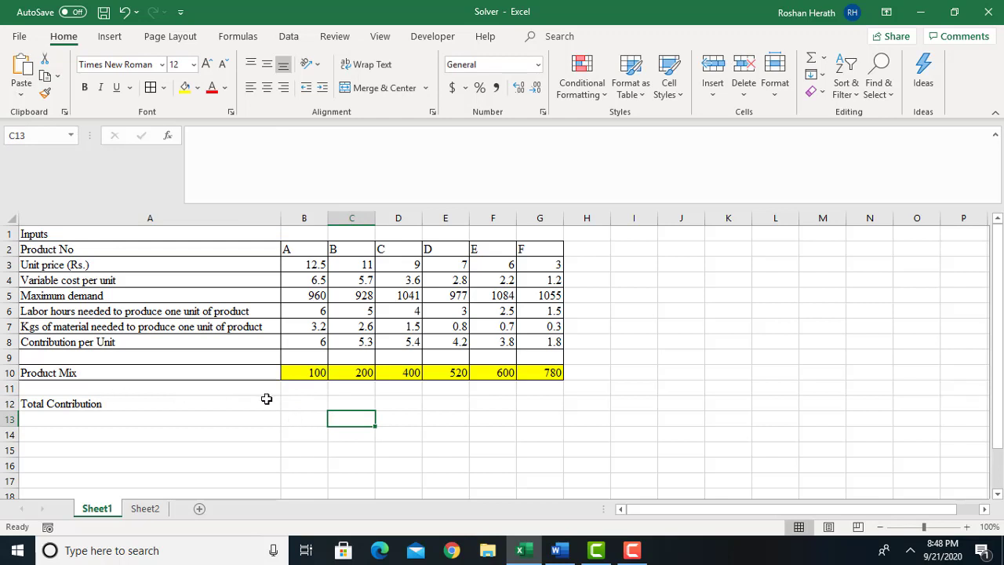
Fill the total contribution cell B12 with light orange to mark it as the objective cell.
{"action": "left_click", "coordinate": [293, 402]}
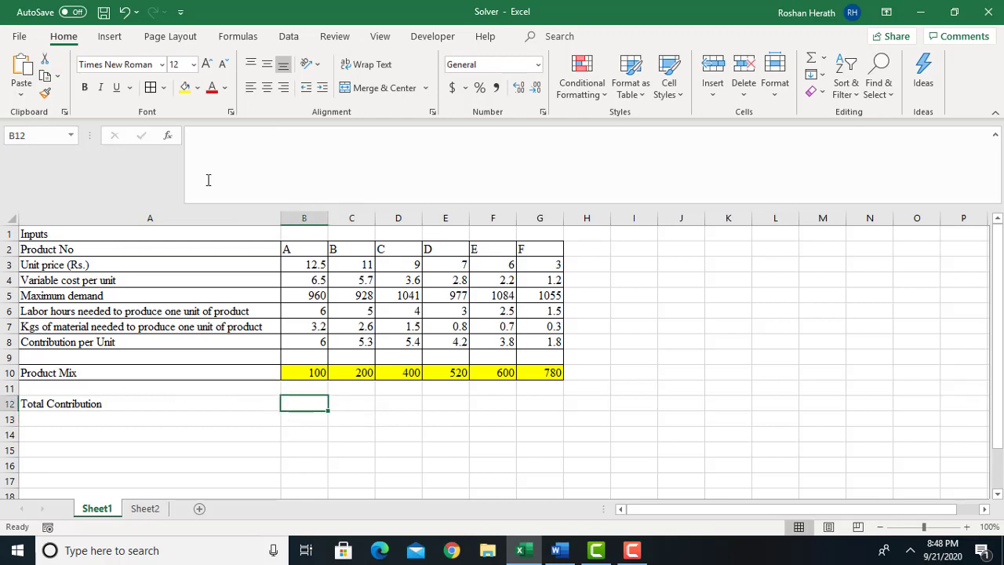
{"action": "left_click", "coordinate": [198, 88]}
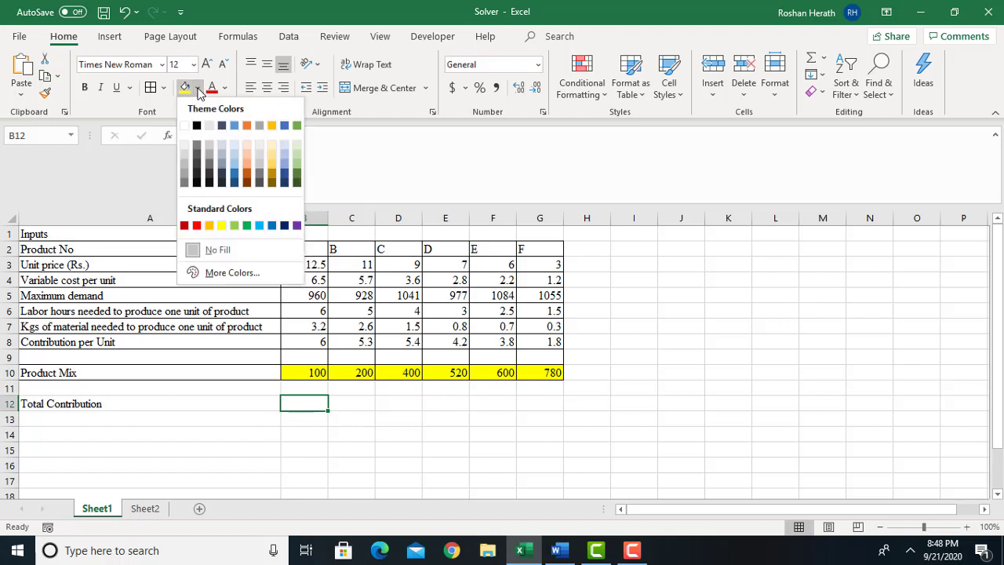
{"action": "left_click", "coordinate": [247, 161]}
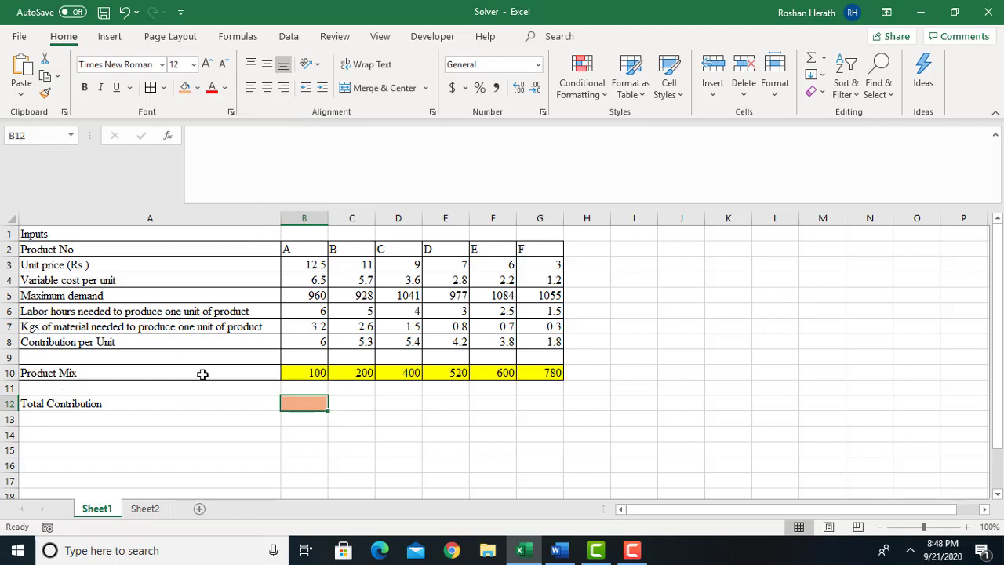
Enter the formula =B8*B10 in cell B11 to multiply product A's contribution per unit by its quantity.
{"action": "left_click", "coordinate": [308, 387]}
{"action": "type", "text": "="}
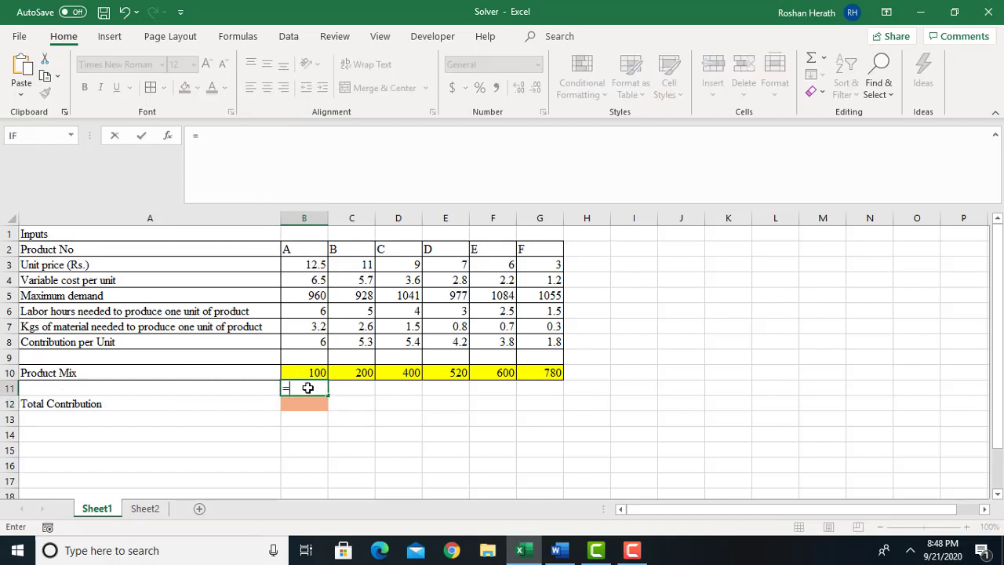
{"action": "left_click", "coordinate": [318, 342]}
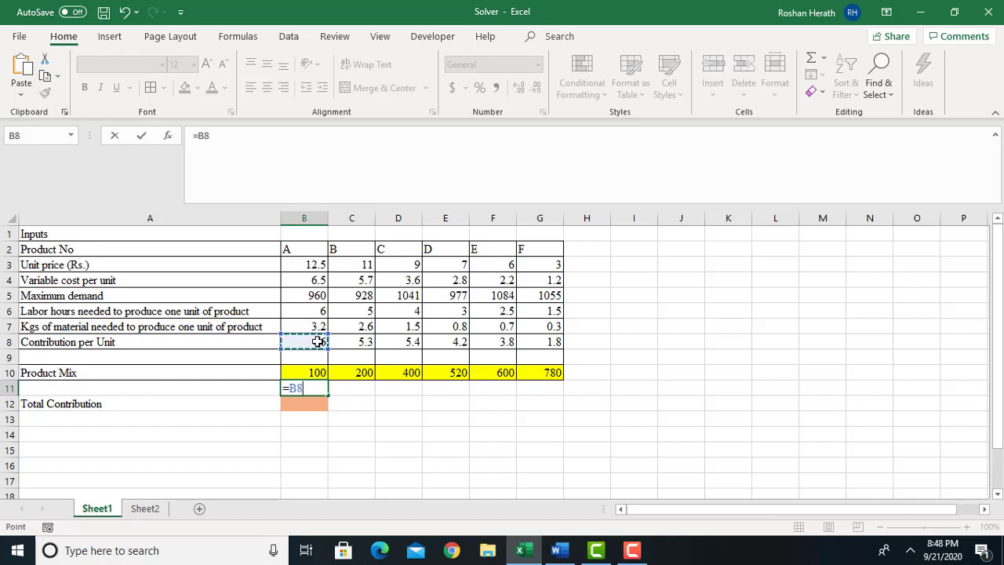
{"action": "type", "text": "*"}
{"action": "left_click", "coordinate": [313, 372]}
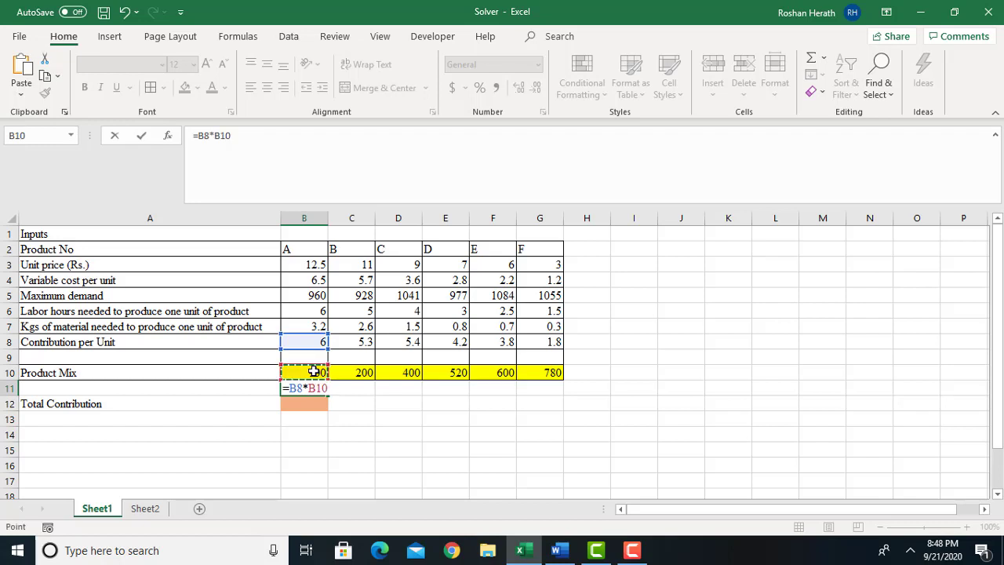
{"action": "key", "text": "Return"}
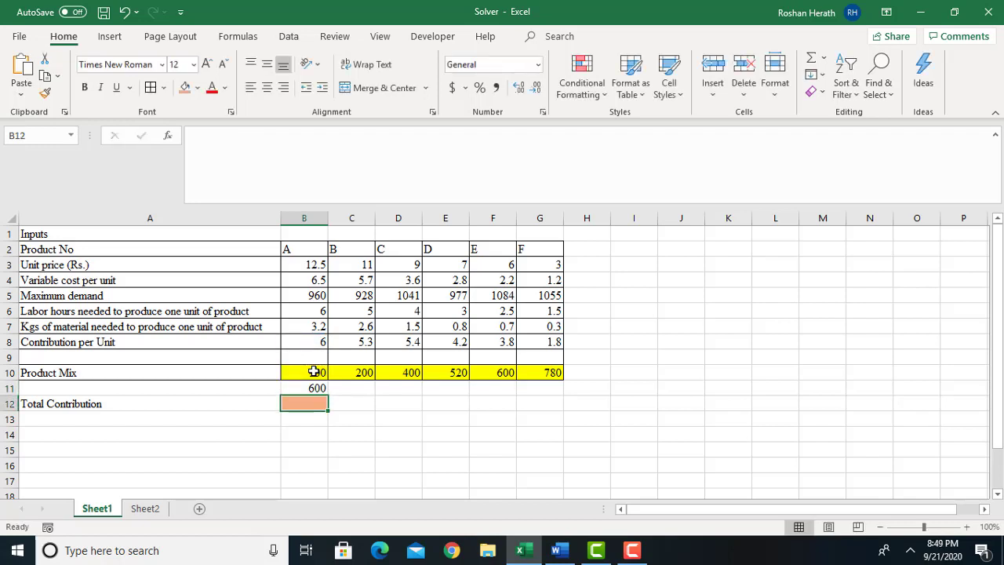
Copy the product A contribution formula from B11 across to G11 for the other products.
{"action": "left_click", "coordinate": [307, 387]}
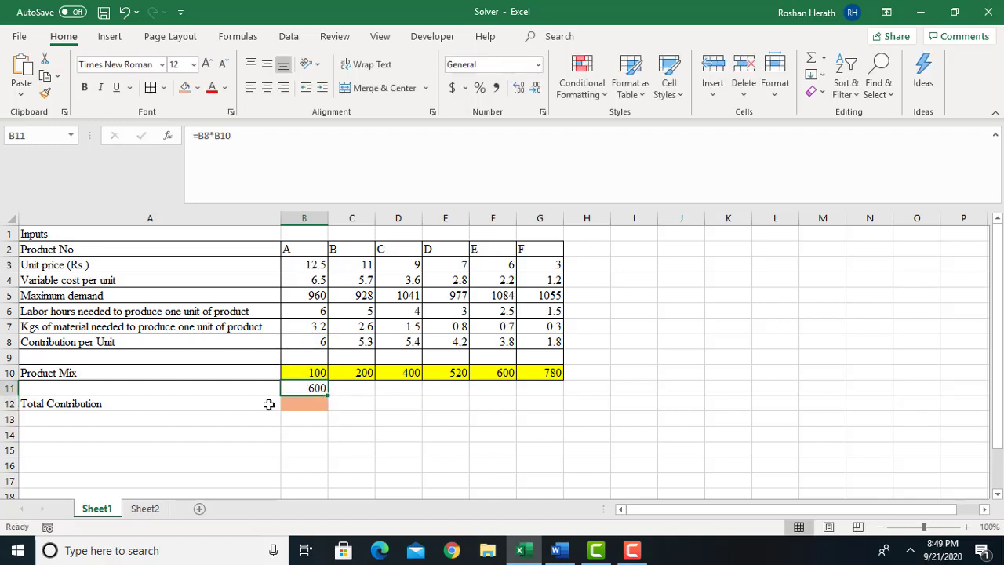
{"action": "left_click_drag", "start_coordinate": [328, 394], "coordinate": [581, 393]}
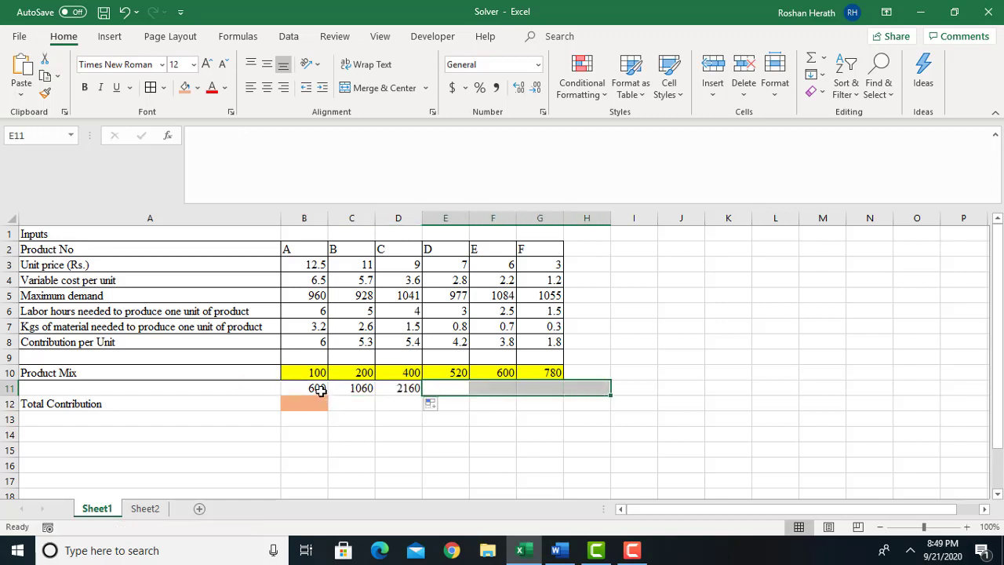
{"action": "left_click", "coordinate": [320, 389]}
{"action": "left_click_drag", "start_coordinate": [328, 394], "coordinate": [551, 396]}
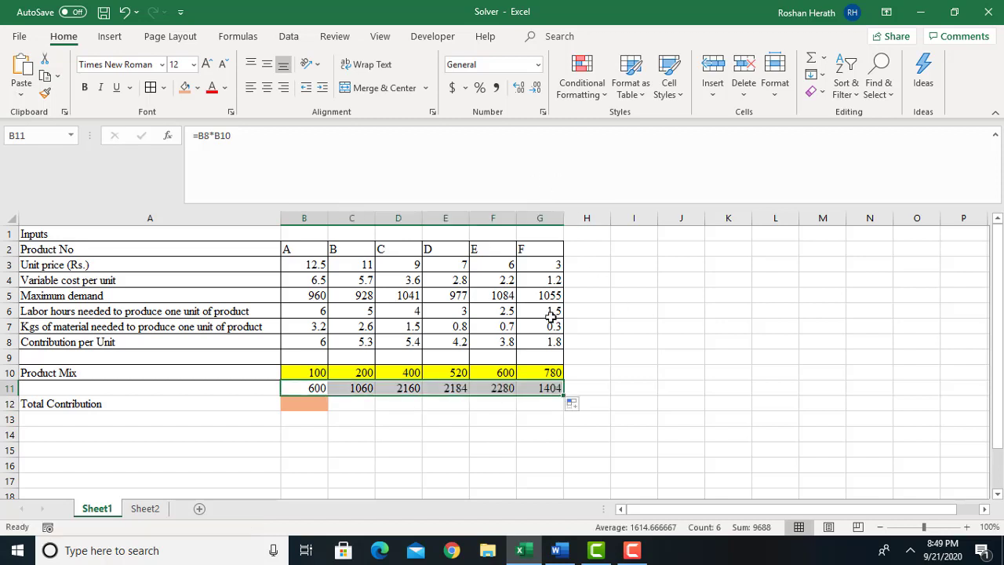
Total the individual product contributions in cell B12 with the formula =SUM(B11:G11).
{"action": "left_click", "coordinate": [303, 406]}
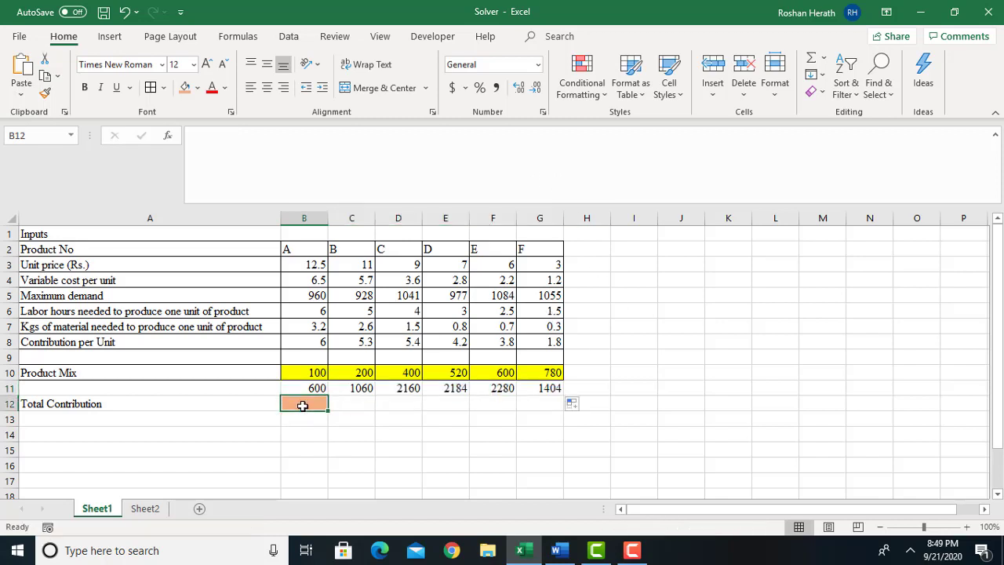
{"action": "type", "text": "="}
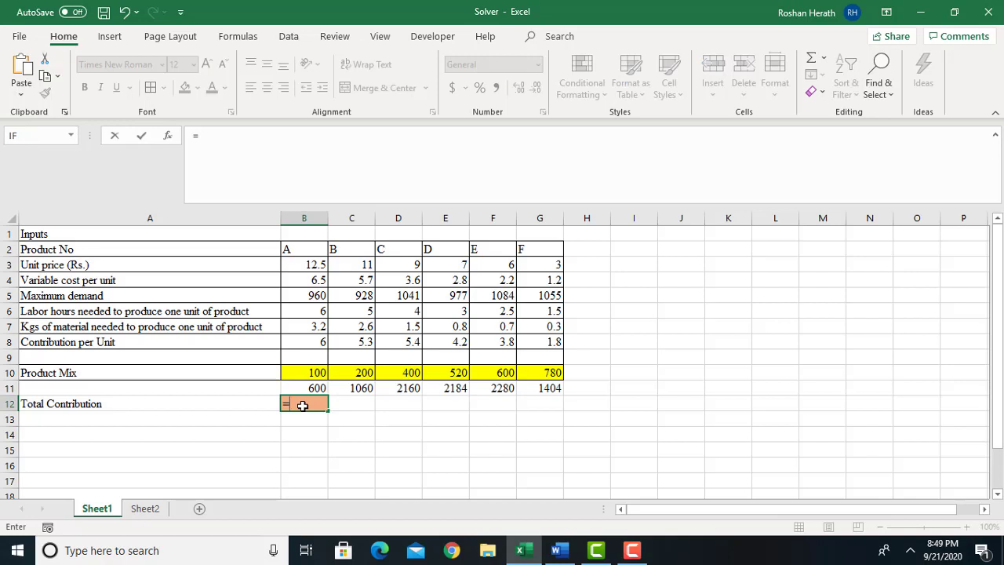
{"action": "type", "text": "sum"}
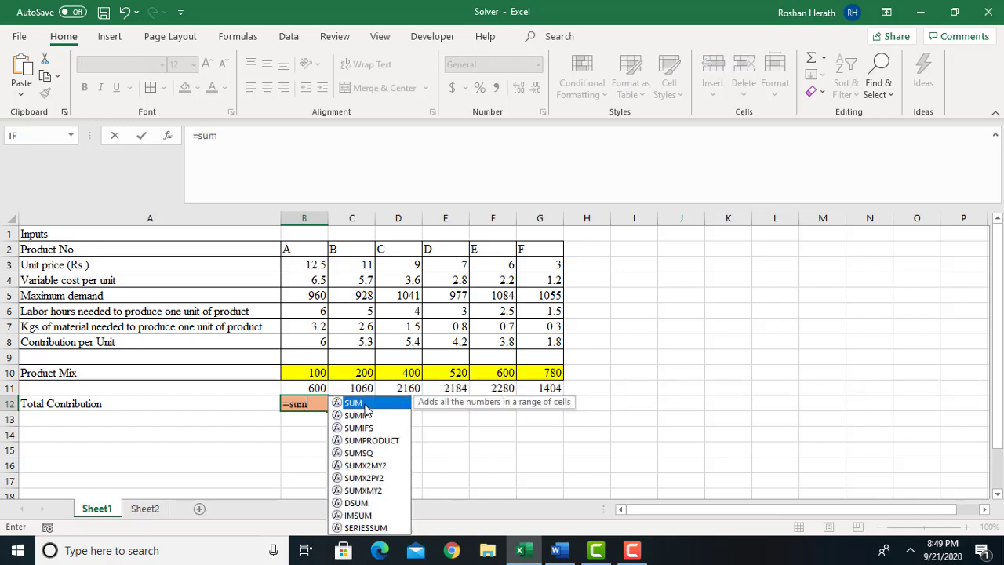
{"action": "double_click", "coordinate": [365, 404]}
{"action": "left_click_drag", "start_coordinate": [298, 386], "coordinate": [544, 390]}
{"action": "type", "text": ")"}
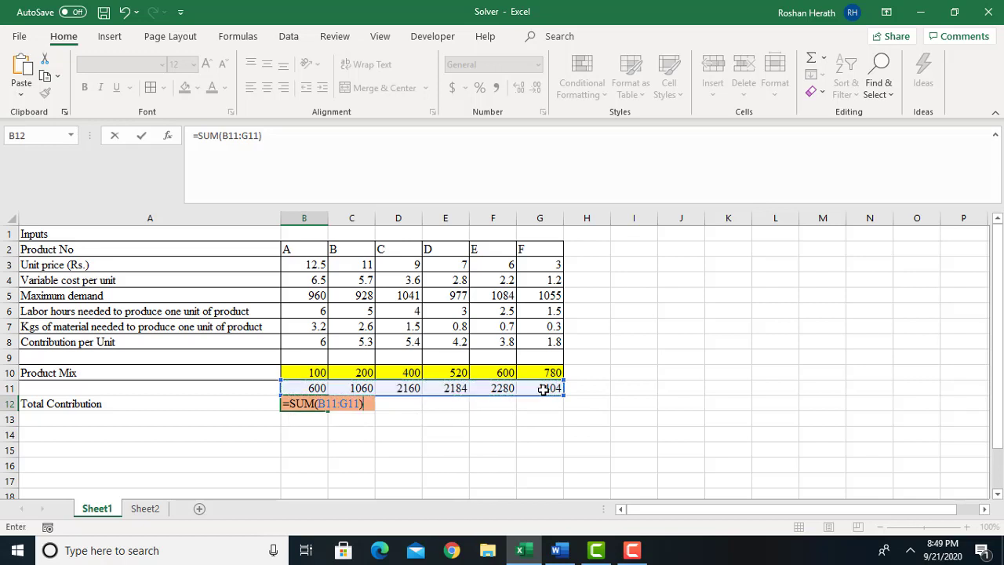
{"action": "key", "text": "Return"}
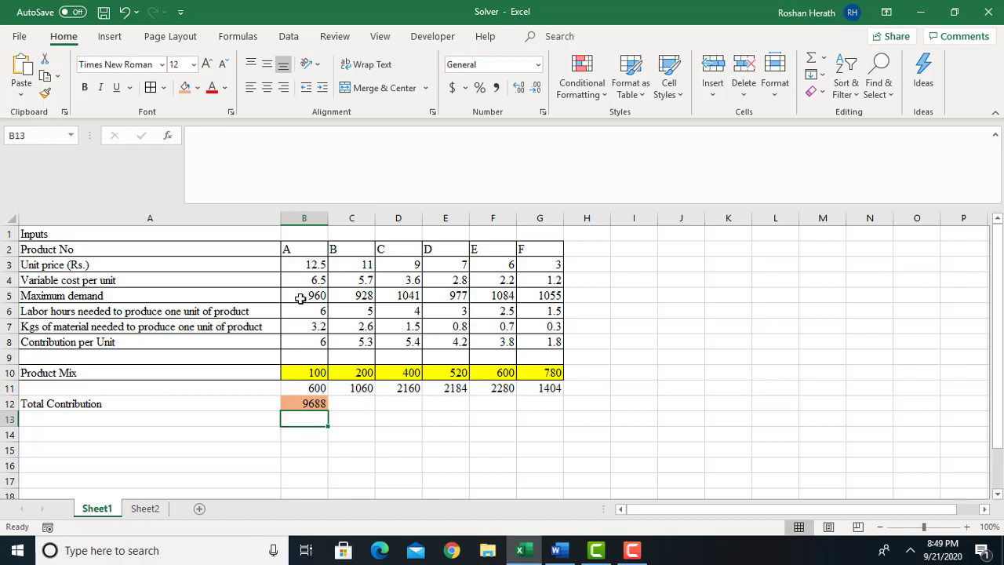
Clear the contents of B11:G12, removing the individual contribution formulas and their sum.
{"action": "left_click", "coordinate": [302, 406]}
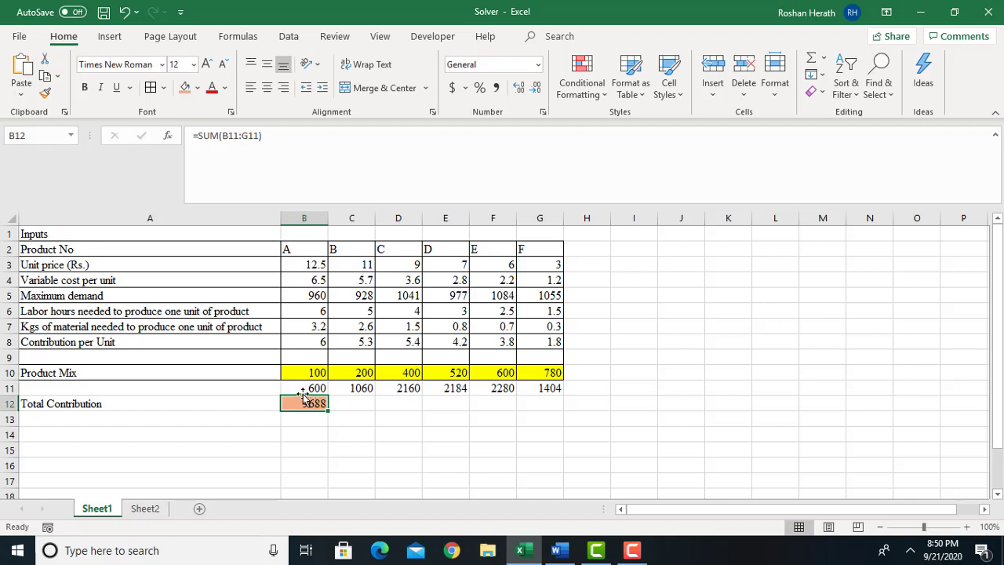
{"action": "left_click_drag", "start_coordinate": [307, 386], "coordinate": [390, 388]}
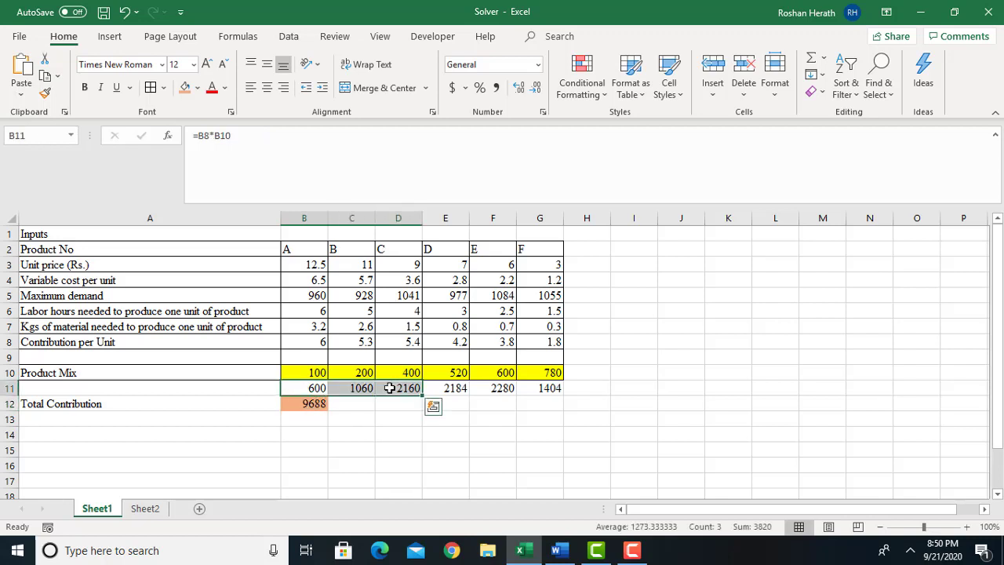
{"action": "left_click", "coordinate": [306, 405]}
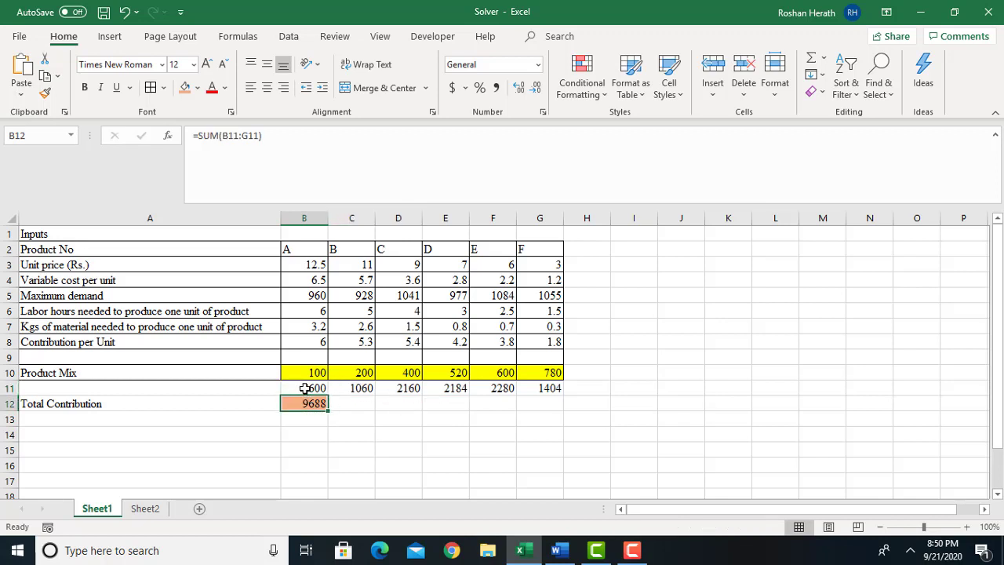
{"action": "left_click_drag", "start_coordinate": [304, 388], "coordinate": [560, 405]}
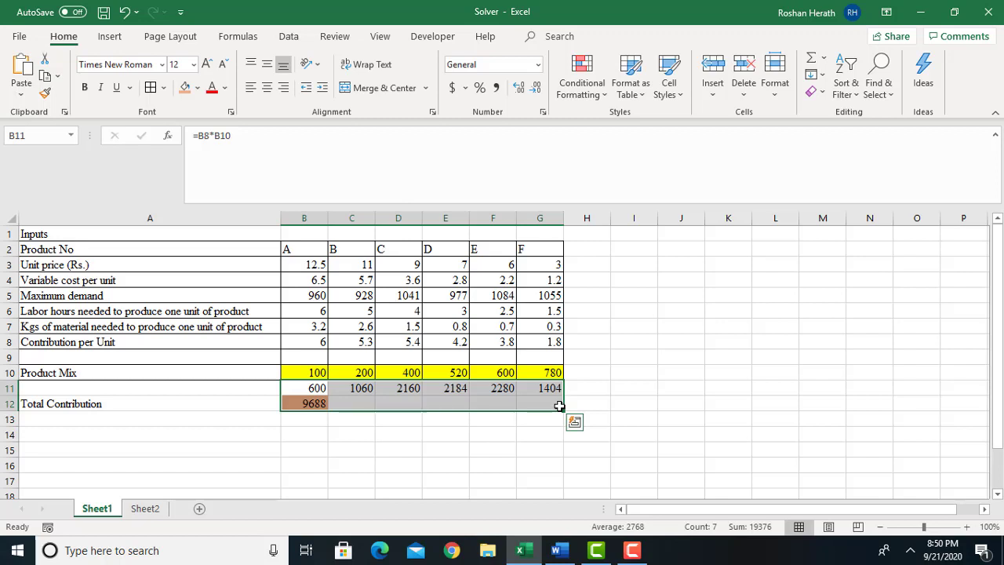
{"action": "key", "text": "Delete"}
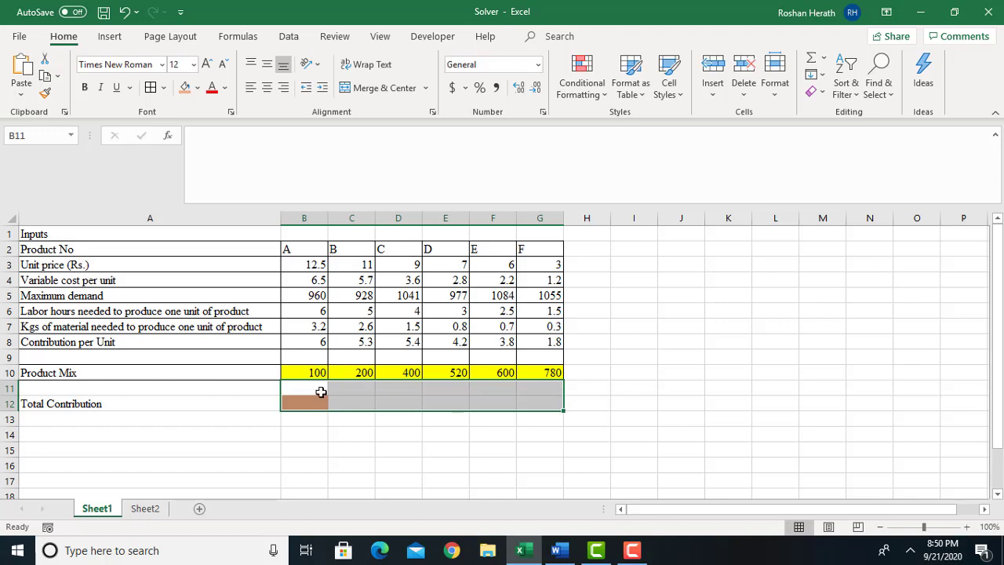
Calculate the total contribution in cell B12 with SUMPRODUCT, using B8:G8 as Array1 and B10:G10 as Array2.
{"action": "left_click", "coordinate": [304, 403]}
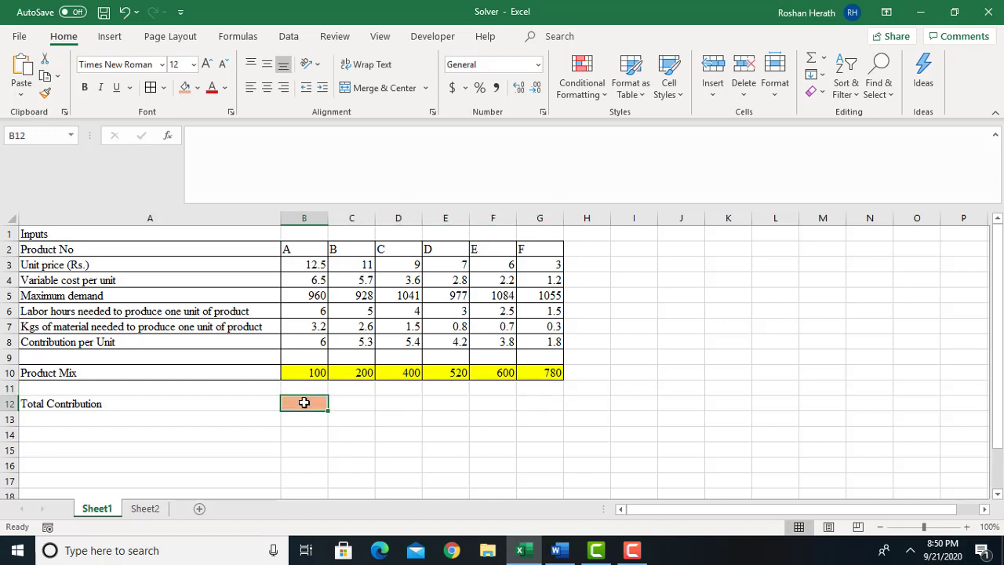
{"action": "type", "text": "=sum"}
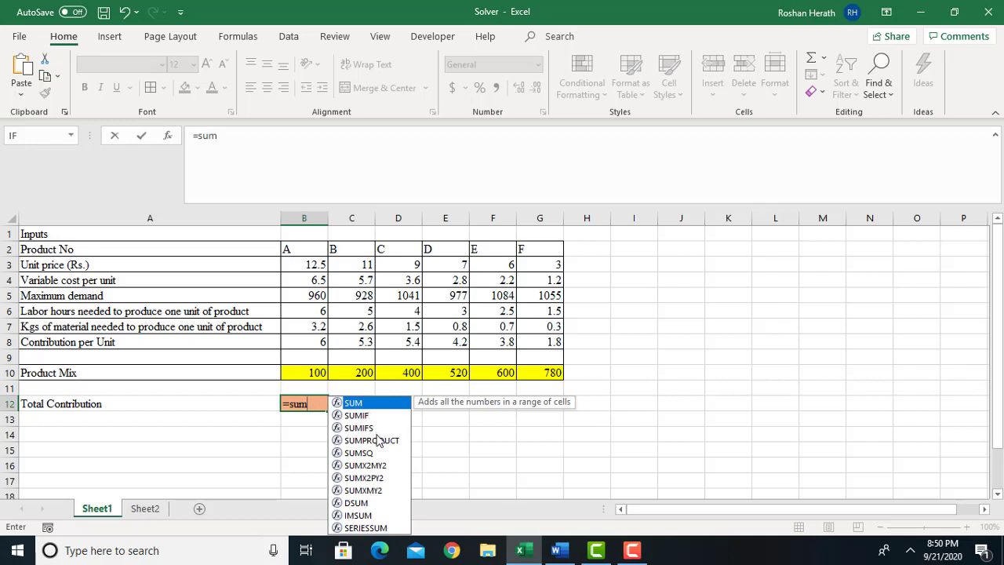
{"action": "double_click", "coordinate": [377, 441]}
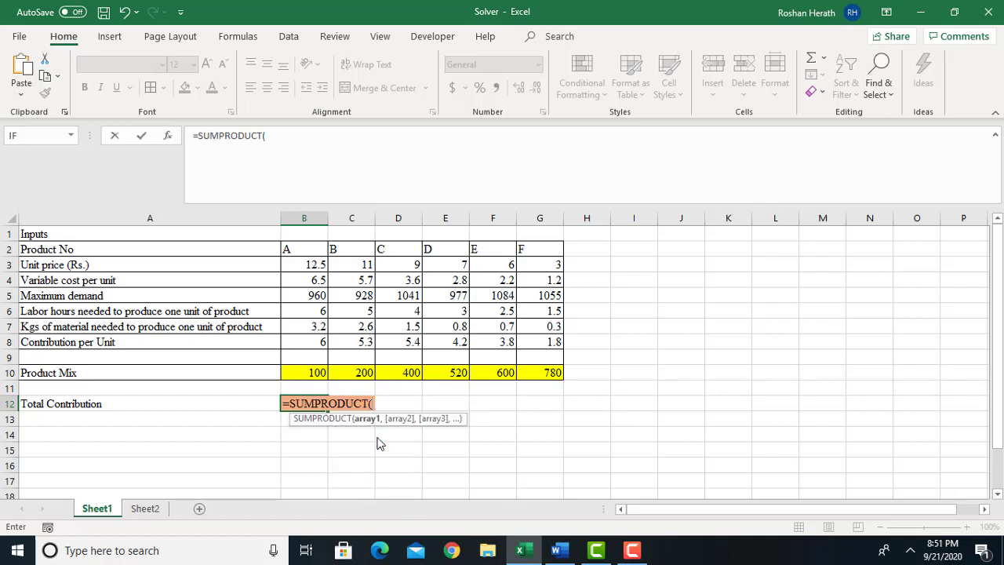
{"action": "left_click", "coordinate": [167, 135]}
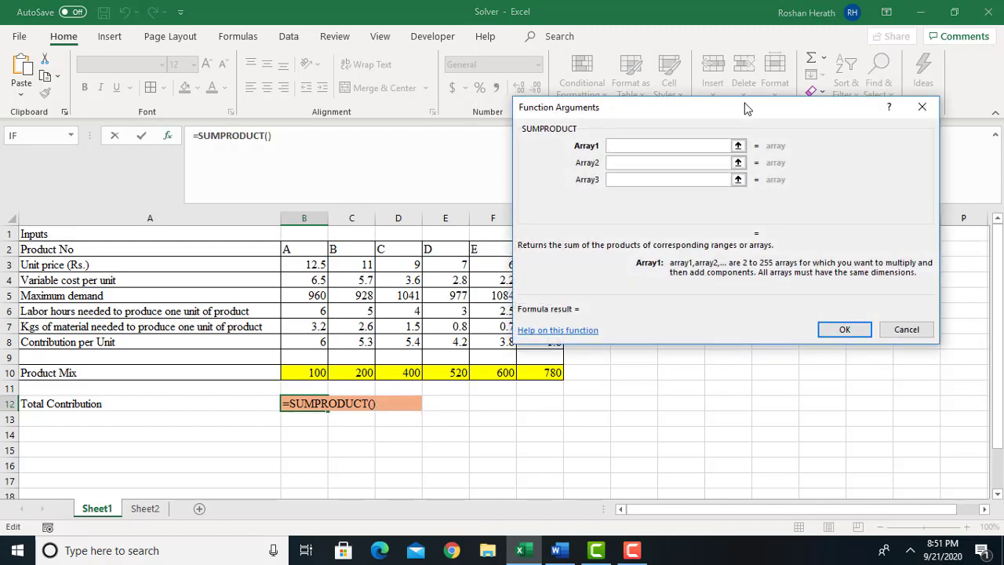
{"action": "left_click_drag", "start_coordinate": [746, 109], "coordinate": [815, 90]}
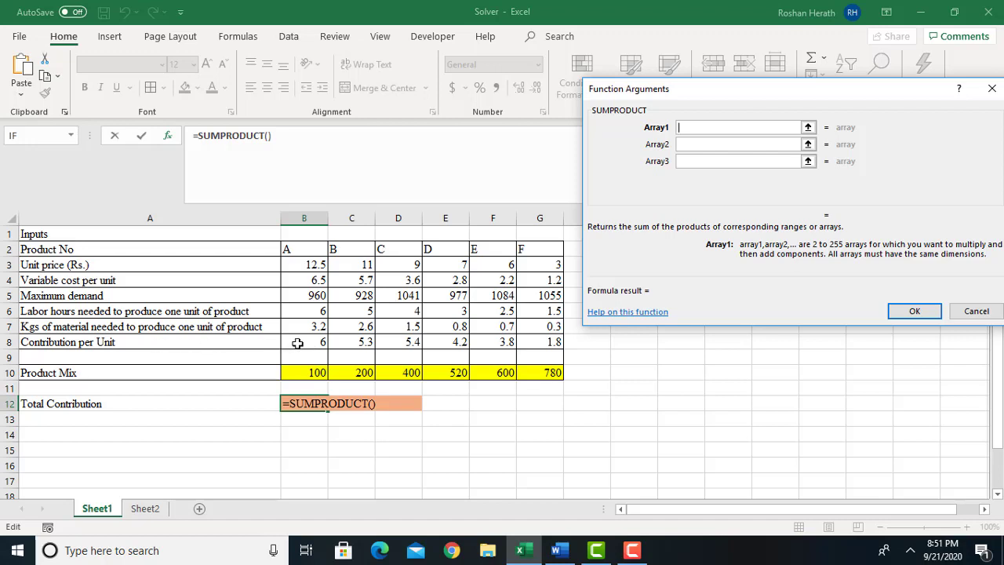
{"action": "left_click_drag", "start_coordinate": [298, 342], "coordinate": [553, 342]}
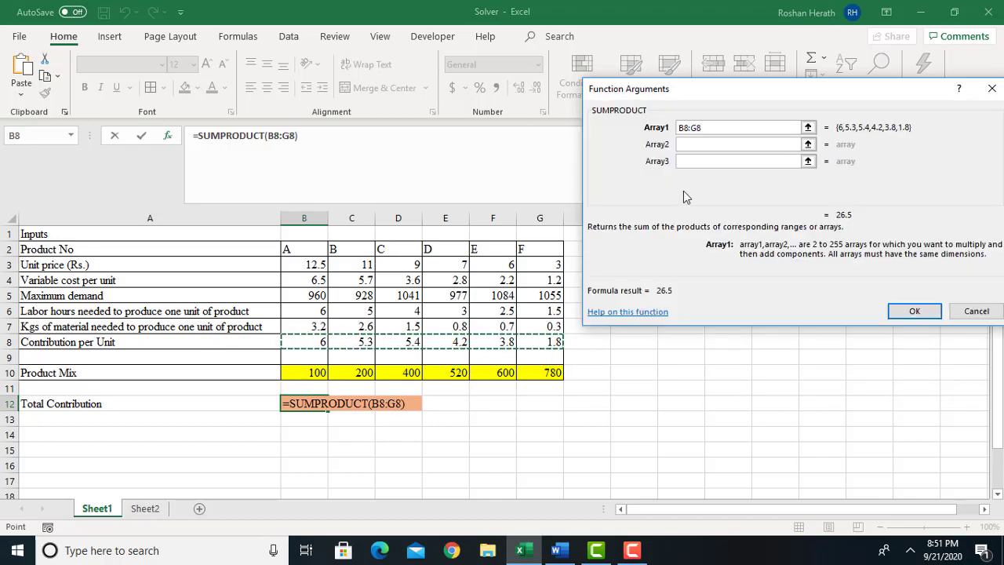
{"action": "left_click", "coordinate": [690, 146]}
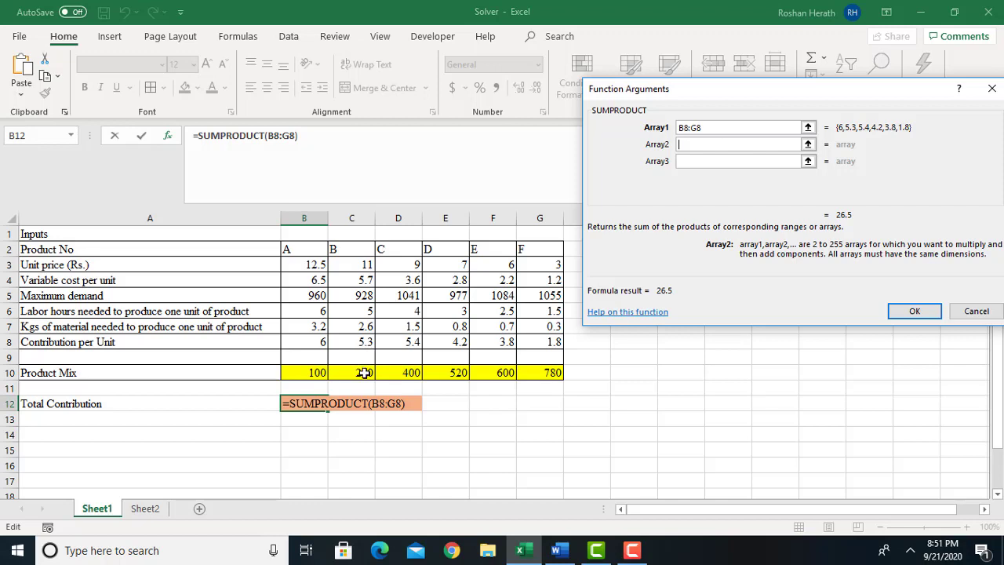
{"action": "left_click", "coordinate": [308, 374]}
{"action": "left_click_drag", "start_coordinate": [446, 376], "coordinate": [538, 379]}
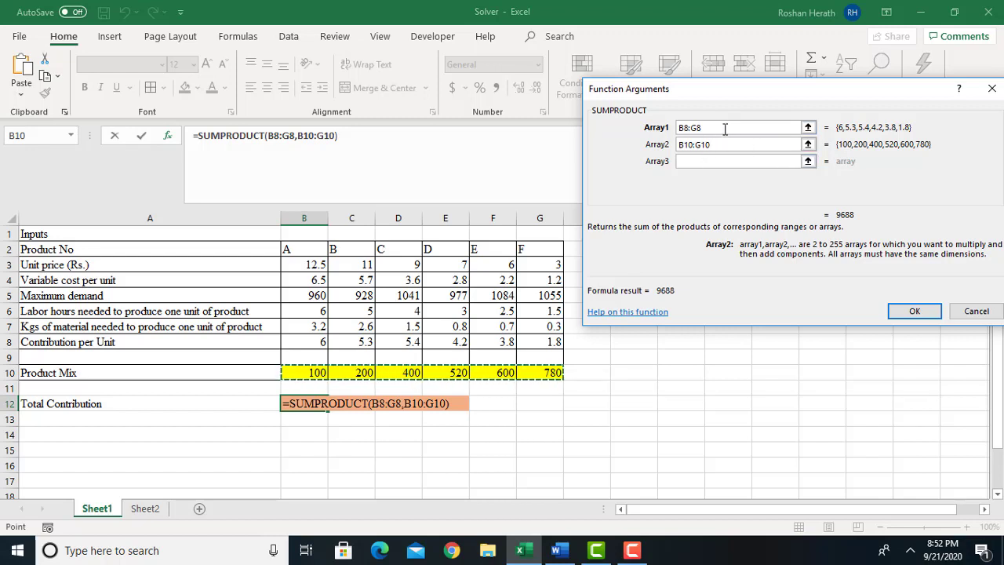
{"action": "left_click", "coordinate": [911, 310]}
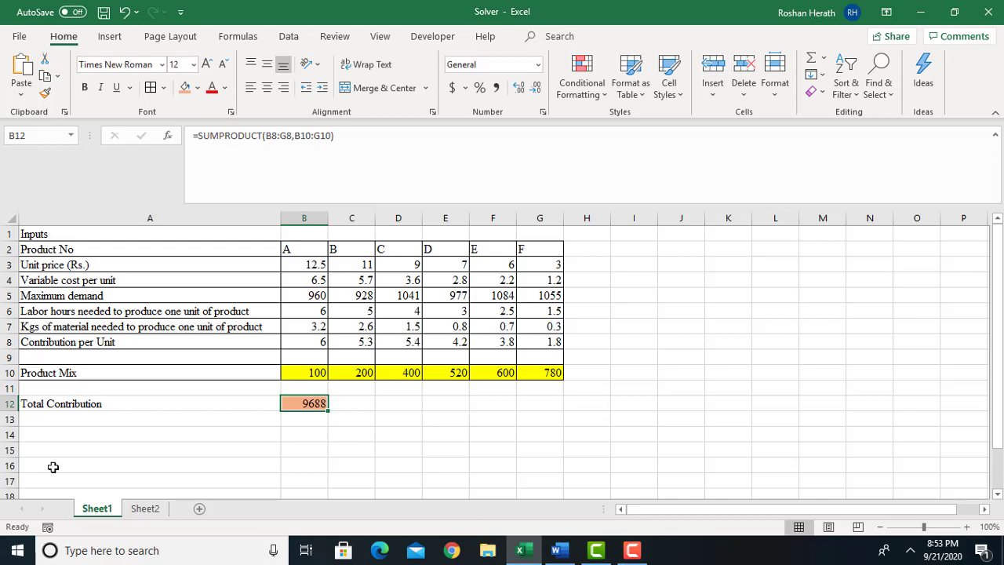
{"action": "left_click", "coordinate": [84, 456]}
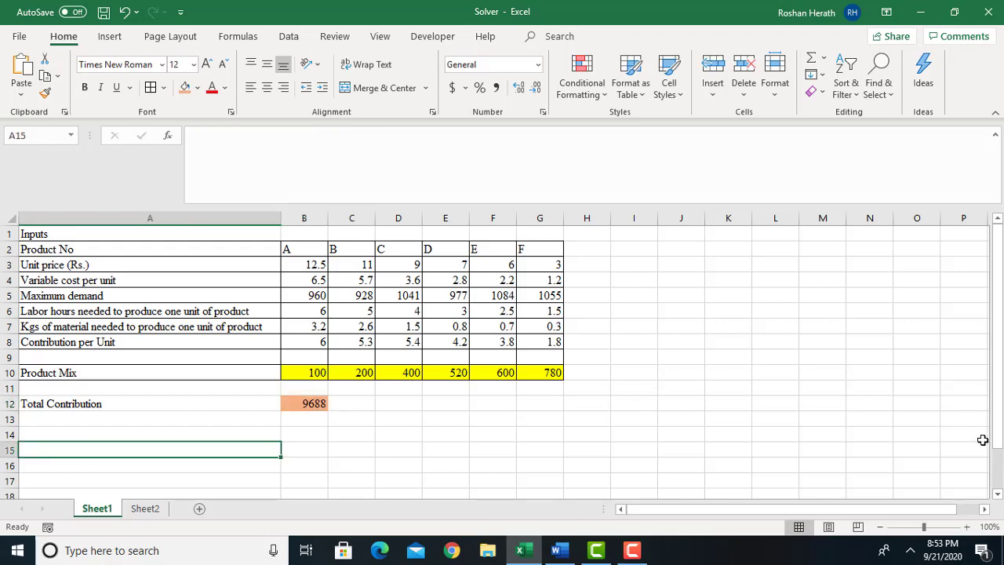
{"action": "left_click_drag", "start_coordinate": [998, 430], "coordinate": [998, 437]}
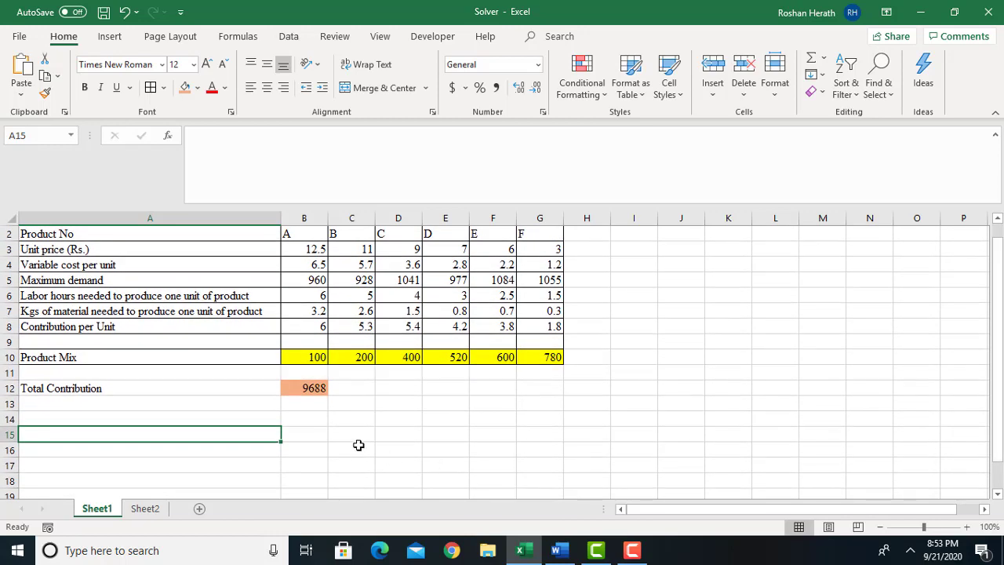
{"action": "left_click", "coordinate": [310, 388]}
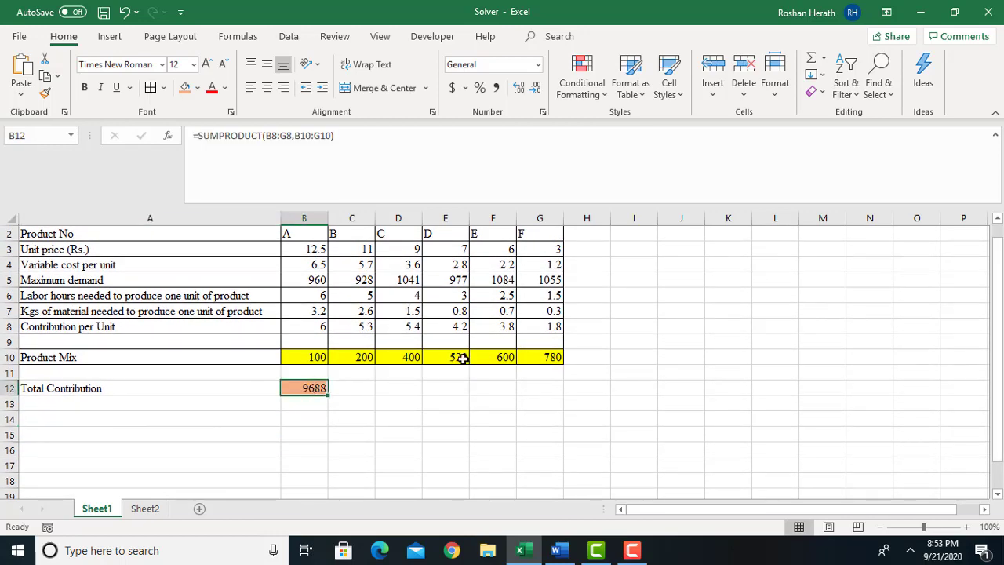
{"action": "left_click", "coordinate": [162, 446]}
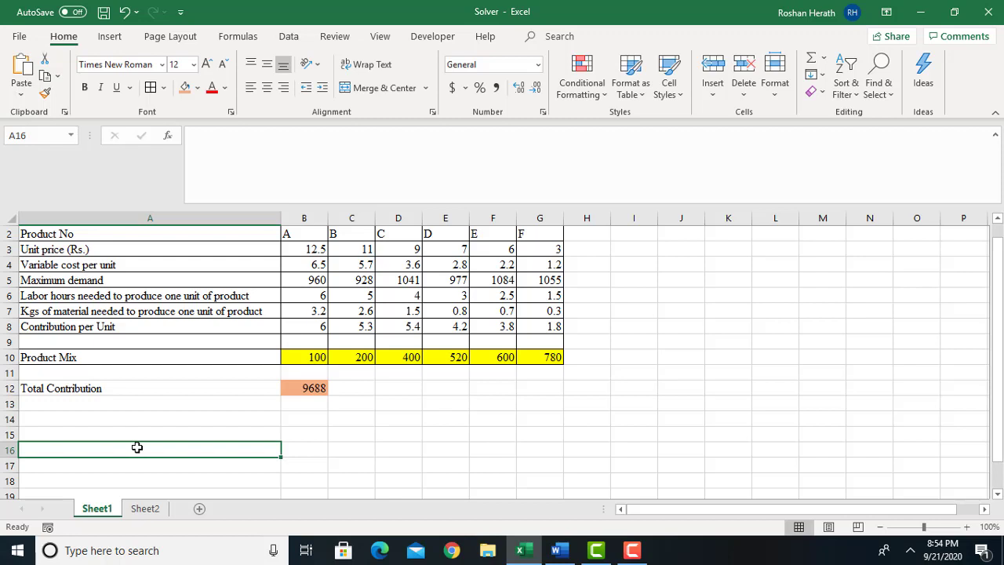
Enter the heading Constraints in cell A15 below the total contribution.
{"action": "left_click", "coordinate": [90, 435]}
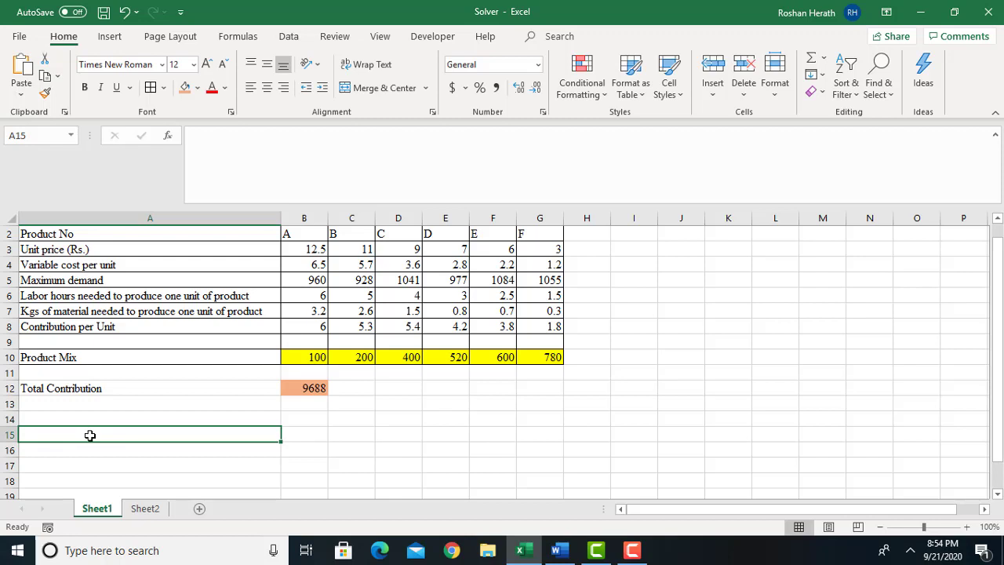
{"action": "type", "text": "C"}
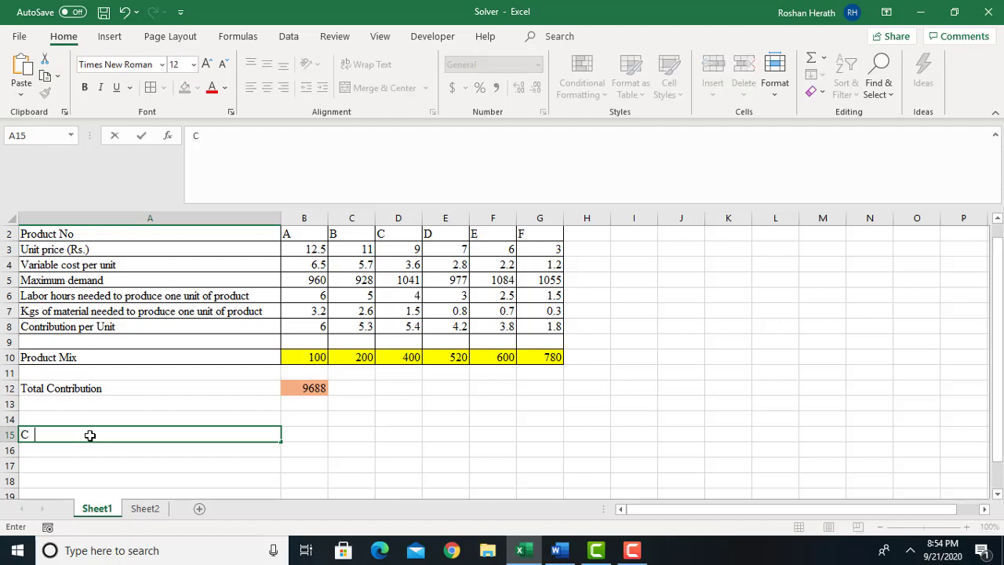
{"action": "type", "text": "onstraints"}
{"action": "left_click", "coordinate": [154, 461]}
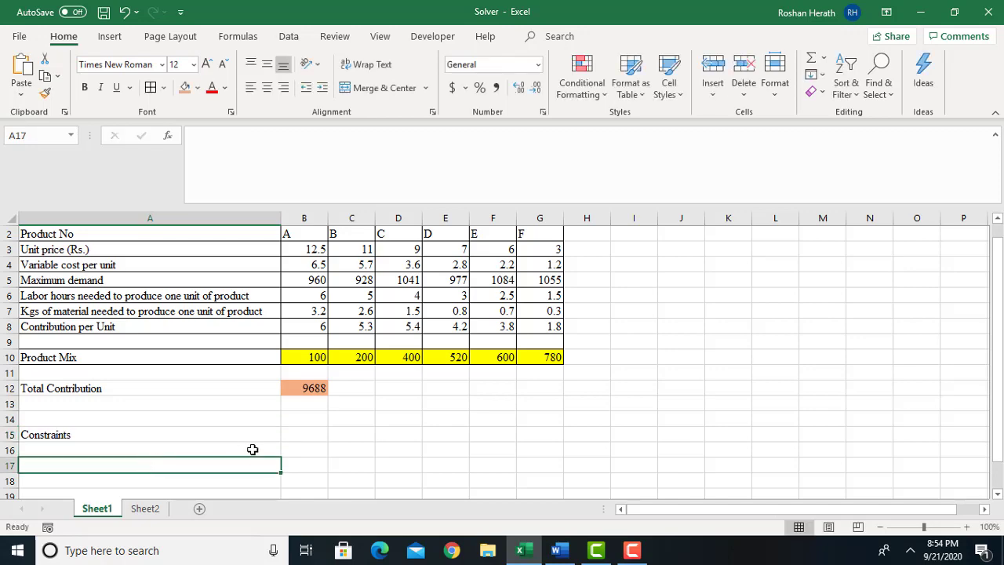
Check the available resources in the Word activity document and add a Labour Hours row in the Excel sheet with 4500 in B17.
{"action": "left_click", "coordinate": [556, 550]}
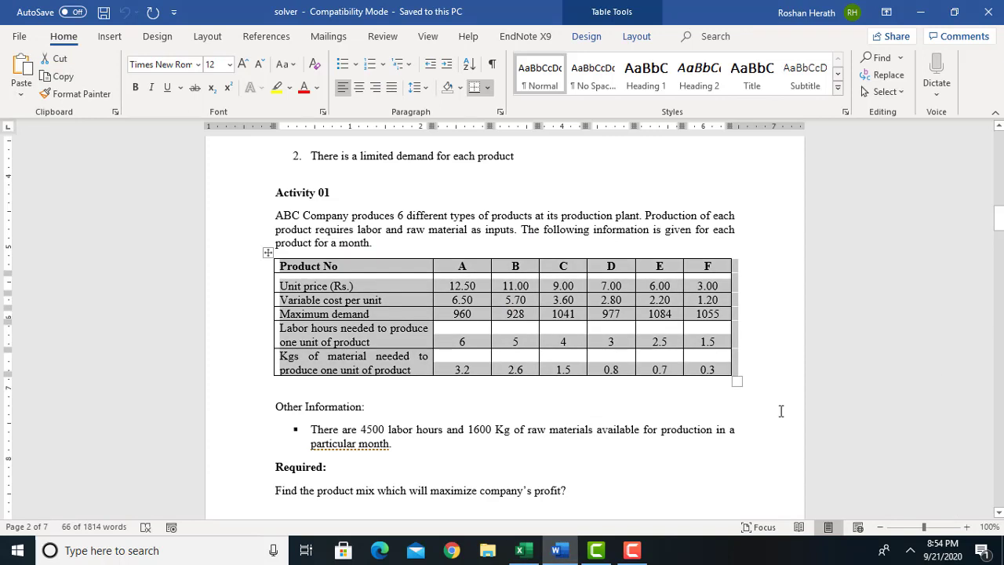
{"action": "left_click", "coordinate": [275, 437]}
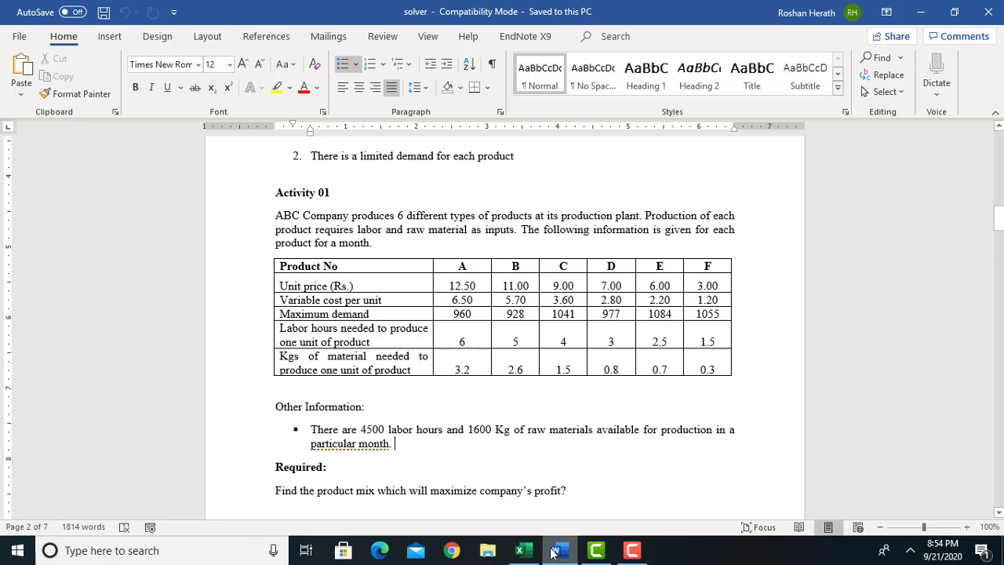
{"action": "left_click", "coordinate": [520, 550]}
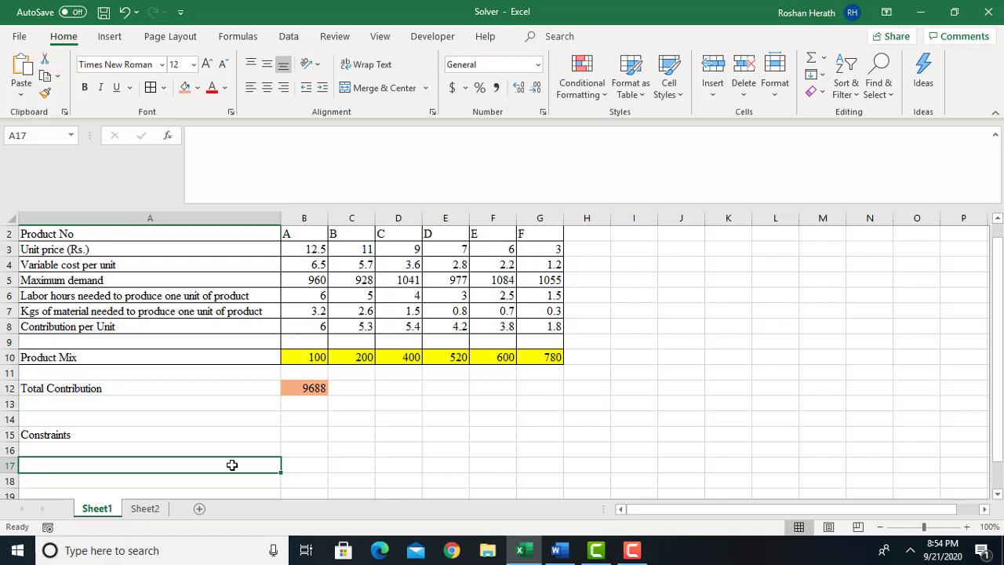
{"action": "type", "text": "Lab"}
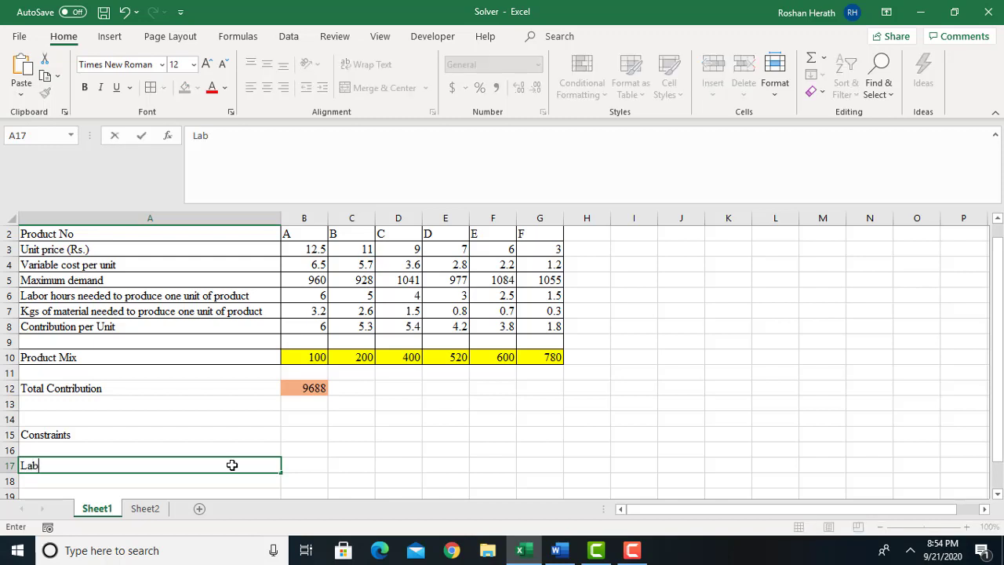
{"action": "type", "text": "our Hours"}
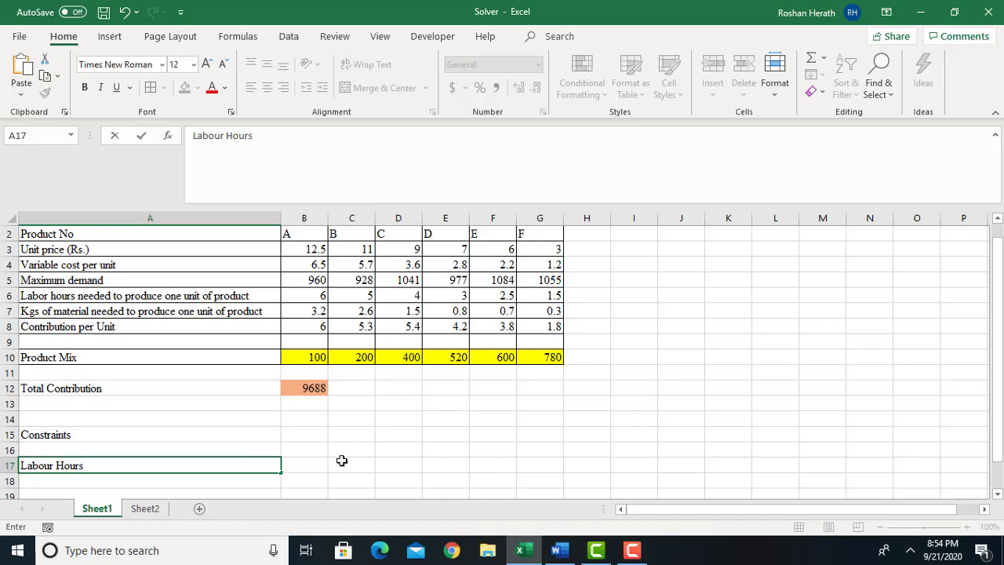
{"action": "left_click", "coordinate": [301, 464]}
{"action": "type", "text": "4500"}
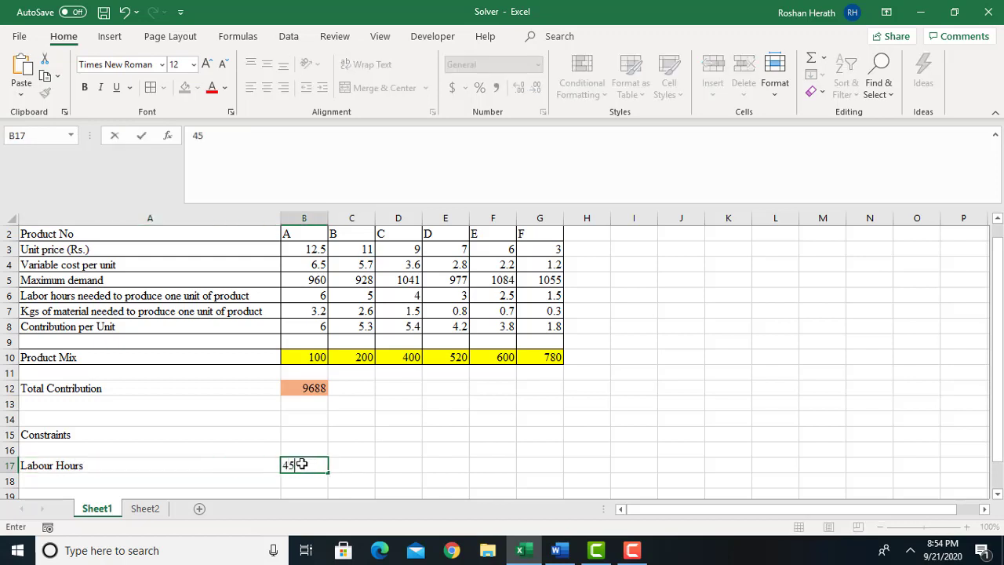
Add the header Availability in B16 above the labour hours limit and widen column B to fit it.
{"action": "left_click", "coordinate": [288, 450]}
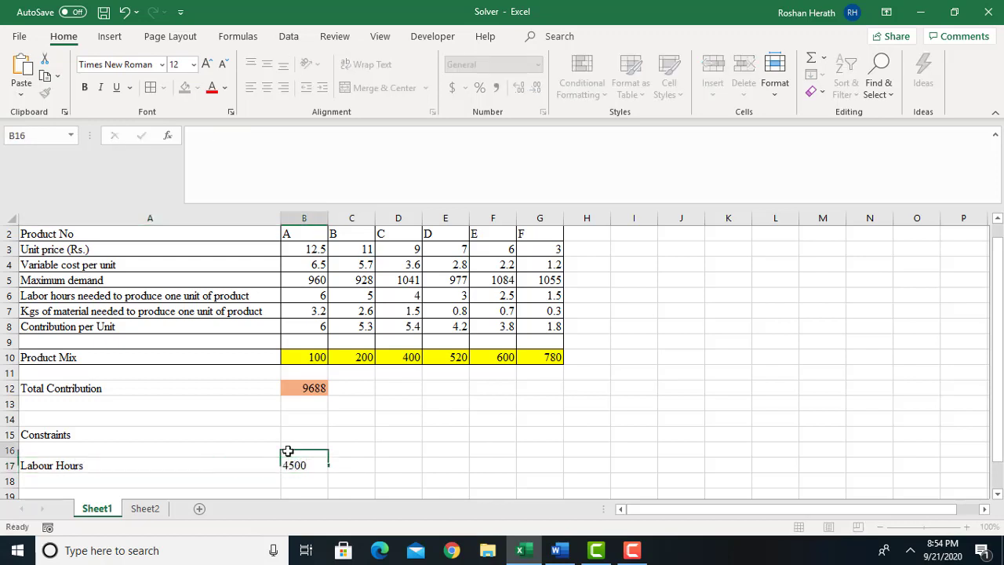
{"action": "type", "text": "Av"}
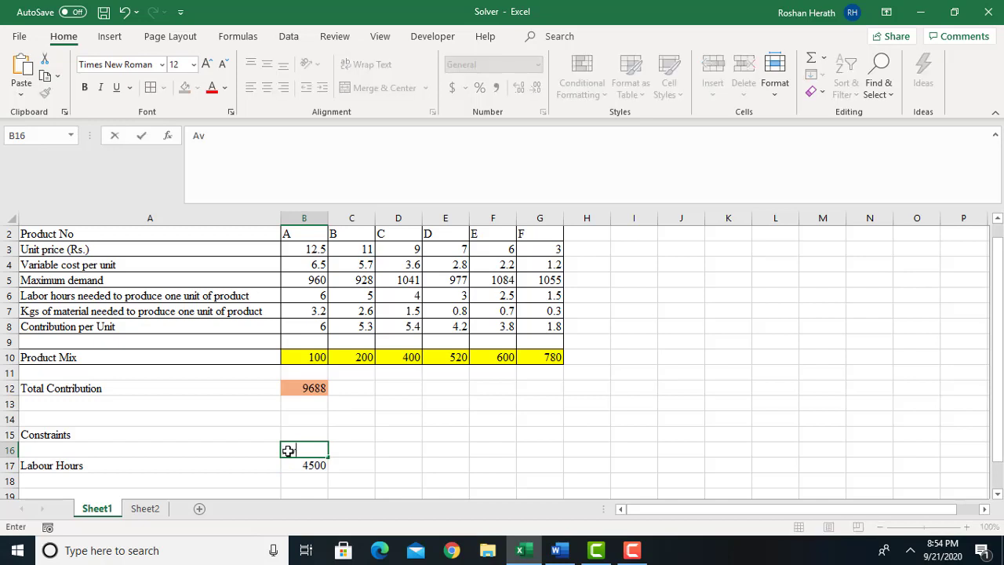
{"action": "type", "text": "ailability"}
{"action": "left_click", "coordinate": [424, 470]}
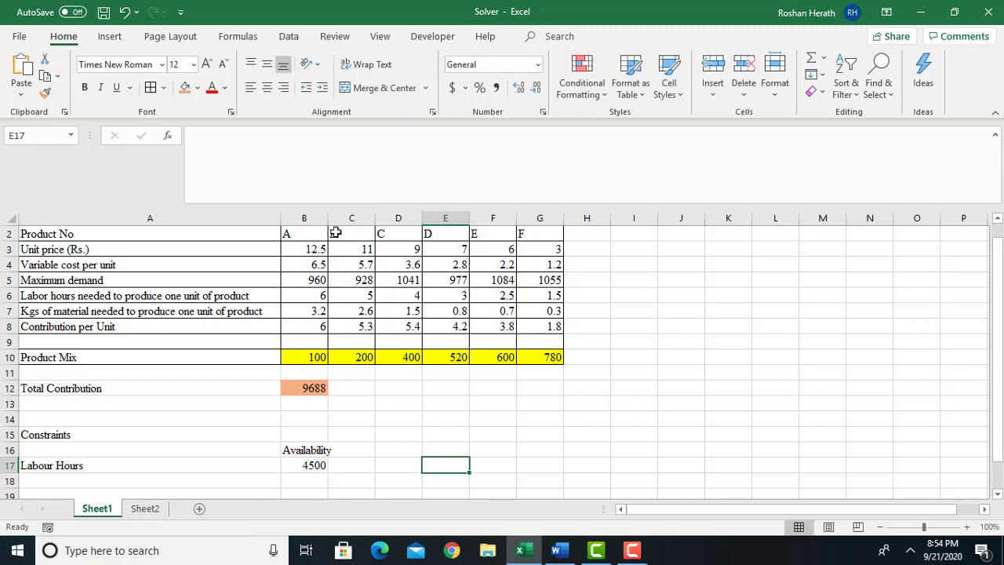
{"action": "left_click_drag", "start_coordinate": [329, 218], "coordinate": [337, 218]}
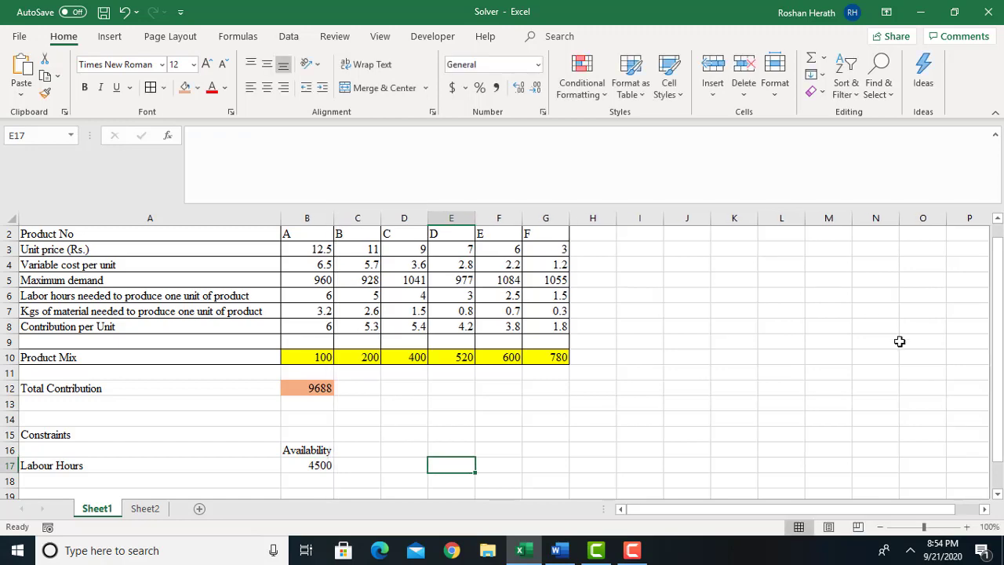
Add a Material (KG) row in A18 with an availability of 1600 in B18.
{"action": "left_click_drag", "start_coordinate": [1002, 424], "coordinate": [1002, 431]}
{"action": "left_click", "coordinate": [51, 453]}
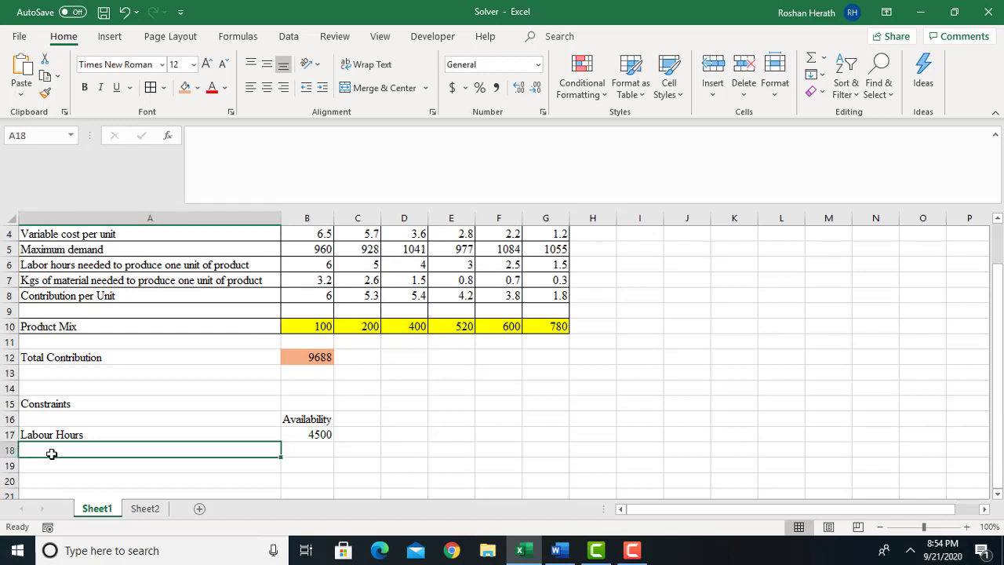
{"action": "type", "text": "Mater"}
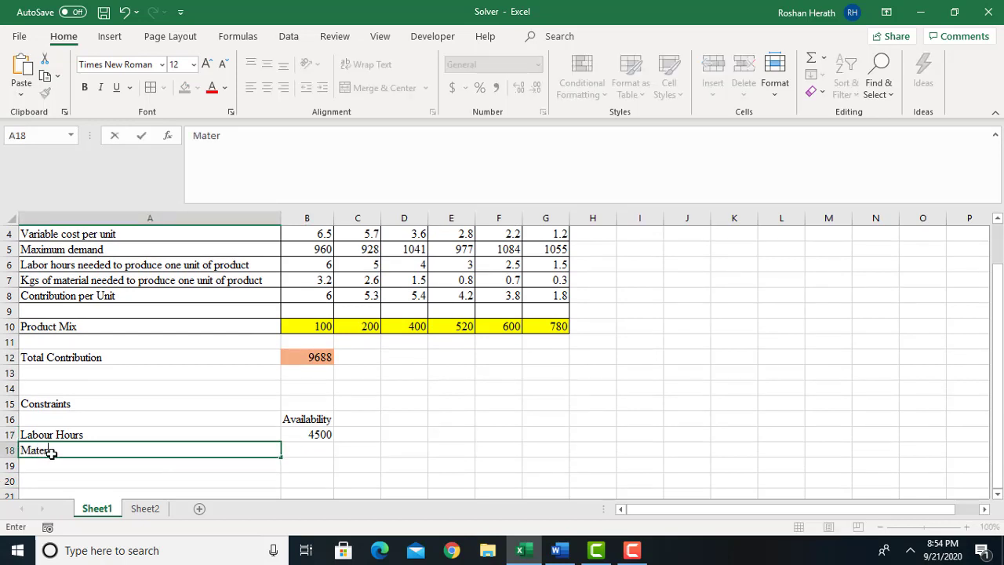
{"action": "type", "text": "ial (kg)"}
{"action": "key", "text": "BackSpace"}
{"action": "key", "text": "BackSpace"}
{"action": "key", "text": "BackSpace"}
{"action": "type", "text": "KG)"}
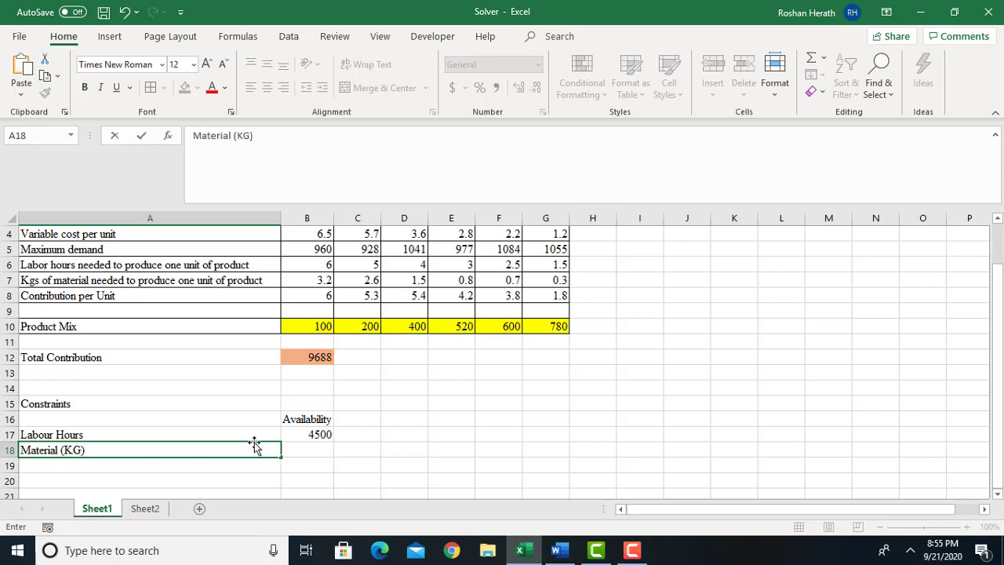
{"action": "left_click", "coordinate": [320, 447]}
{"action": "type", "text": "16"}
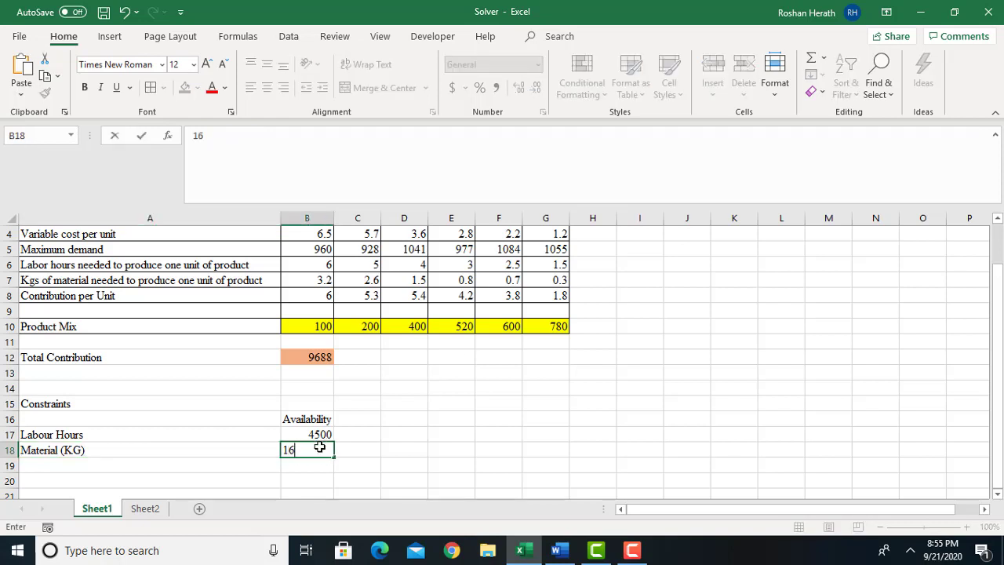
{"action": "type", "text": "00"}
{"action": "left_click", "coordinate": [390, 444]}
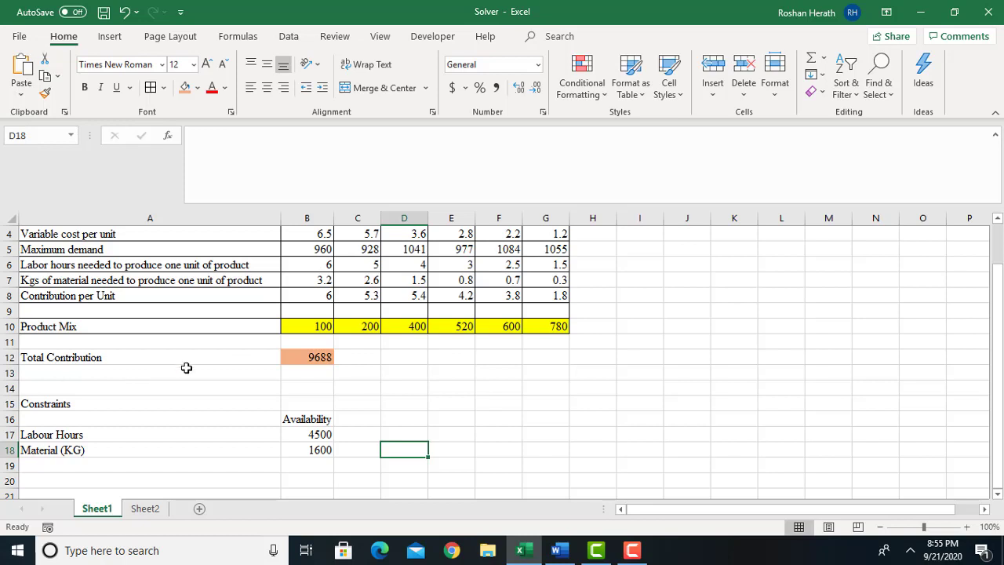
{"action": "left_click", "coordinate": [317, 436]}
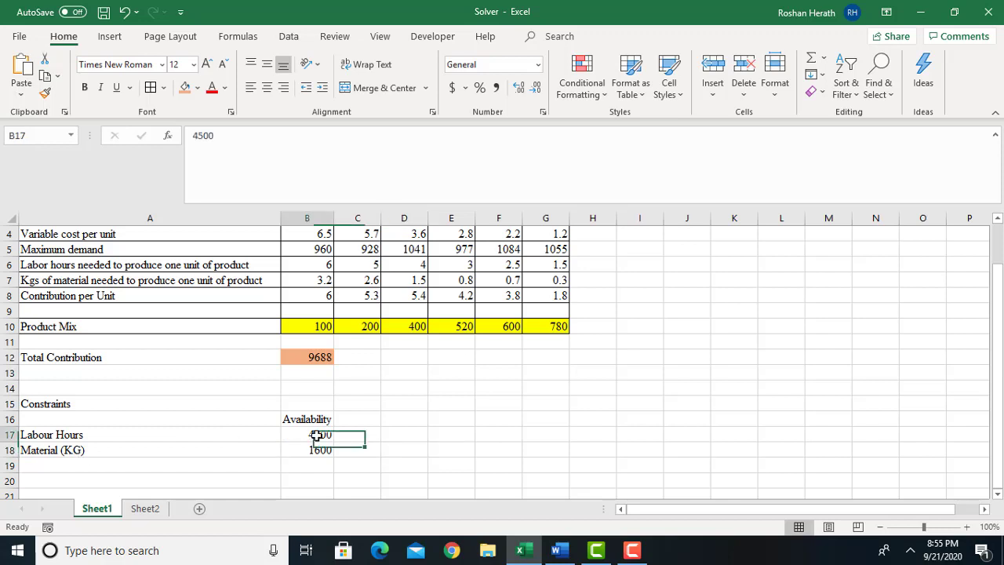
{"action": "left_click", "coordinate": [406, 431]}
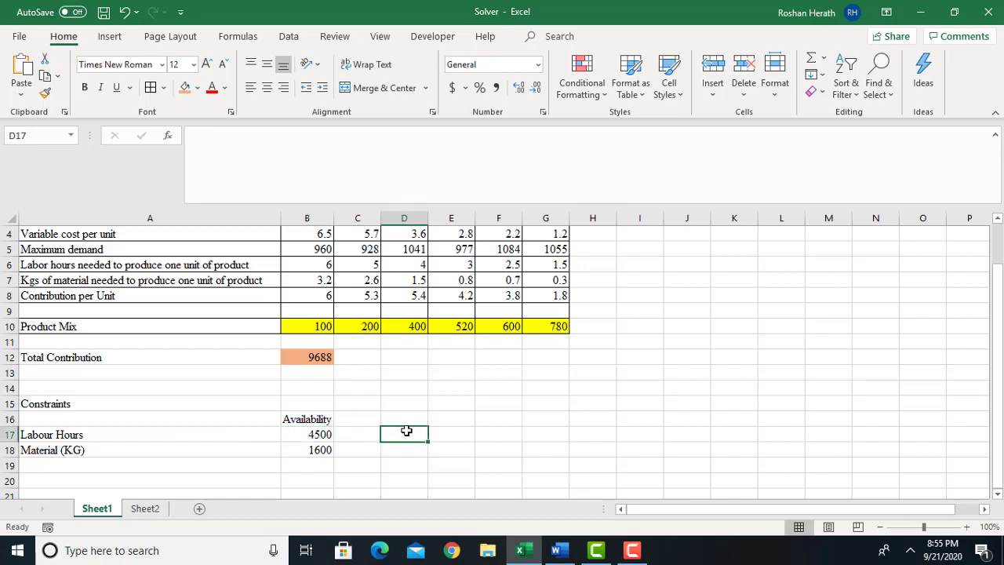
{"action": "left_click", "coordinate": [399, 445]}
{"action": "left_click", "coordinate": [405, 430]}
{"action": "left_click", "coordinate": [400, 418]}
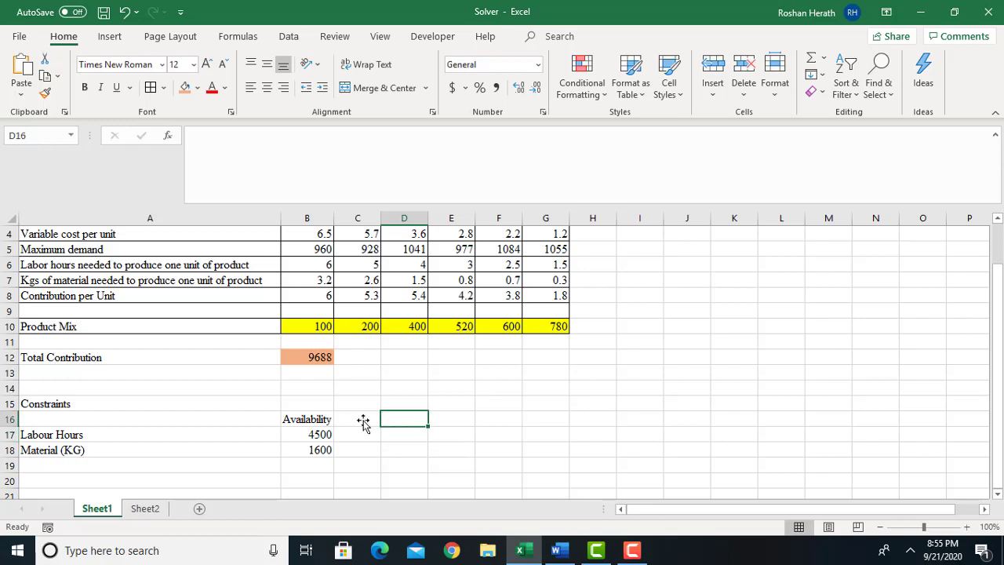
{"action": "left_click", "coordinate": [313, 420]}
{"action": "left_click", "coordinate": [311, 441]}
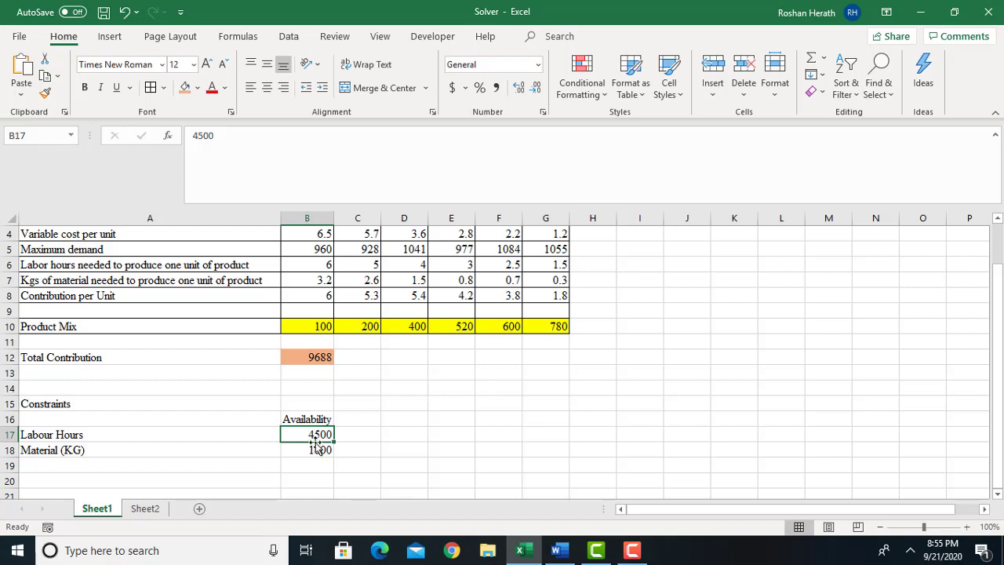
{"action": "left_click", "coordinate": [313, 452]}
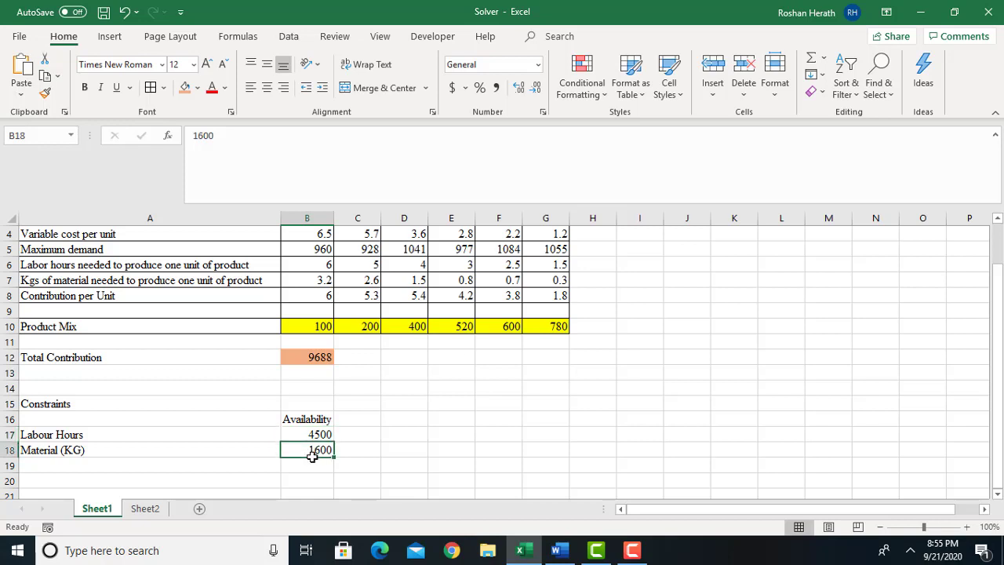
Enter the header Usage in cell D16 of the constraints table.
{"action": "left_click", "coordinate": [399, 415]}
{"action": "type", "text": "u"}
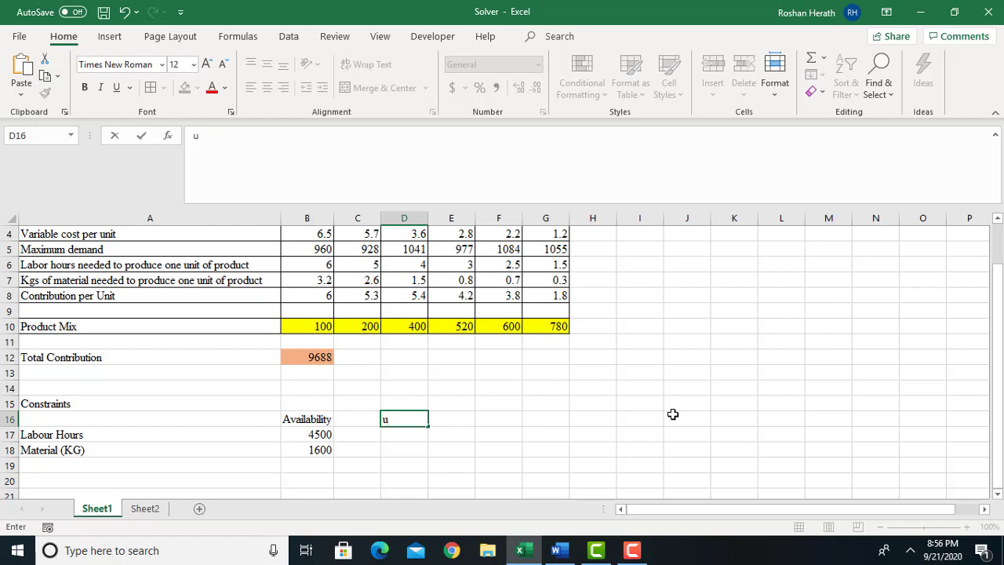
{"action": "type", "text": "SAGE"}
{"action": "left_click", "coordinate": [397, 434]}
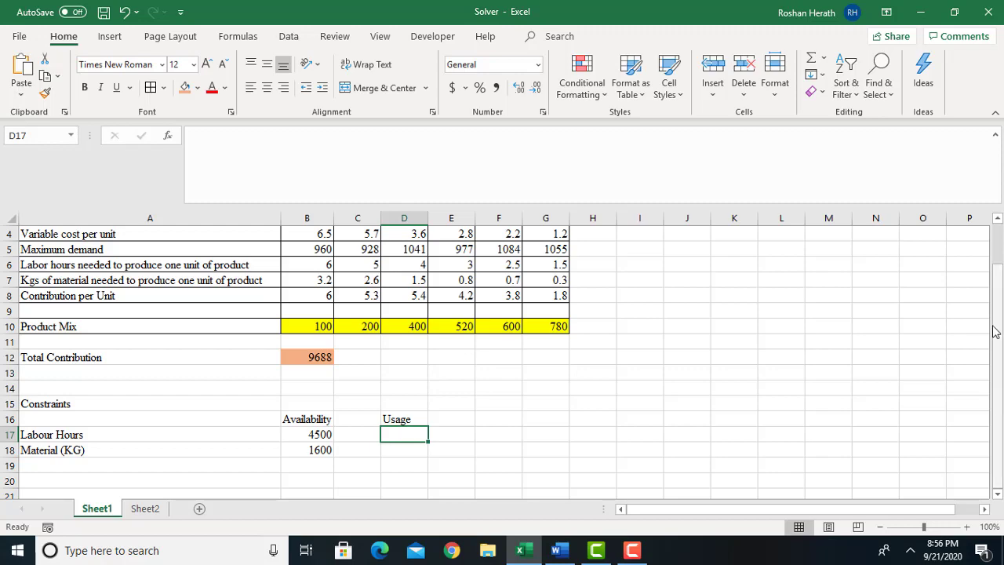
Calculate labour hours usage in D17 as SUMPRODUCT of the labour hours per unit (B6:G6) and the product mix (B10:G10).
{"action": "left_click_drag", "start_coordinate": [998, 321], "coordinate": [999, 304]}
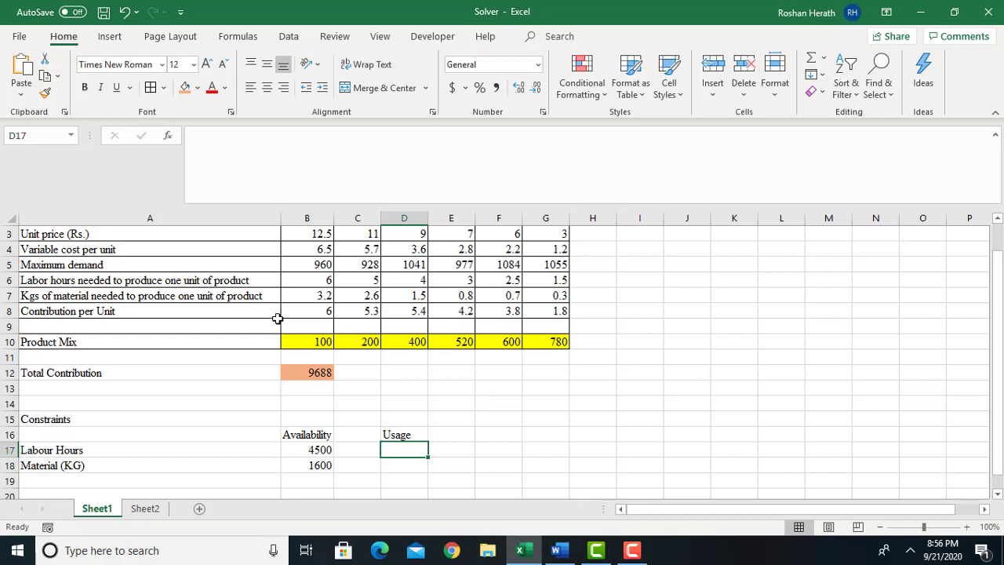
{"action": "left_click", "coordinate": [319, 282]}
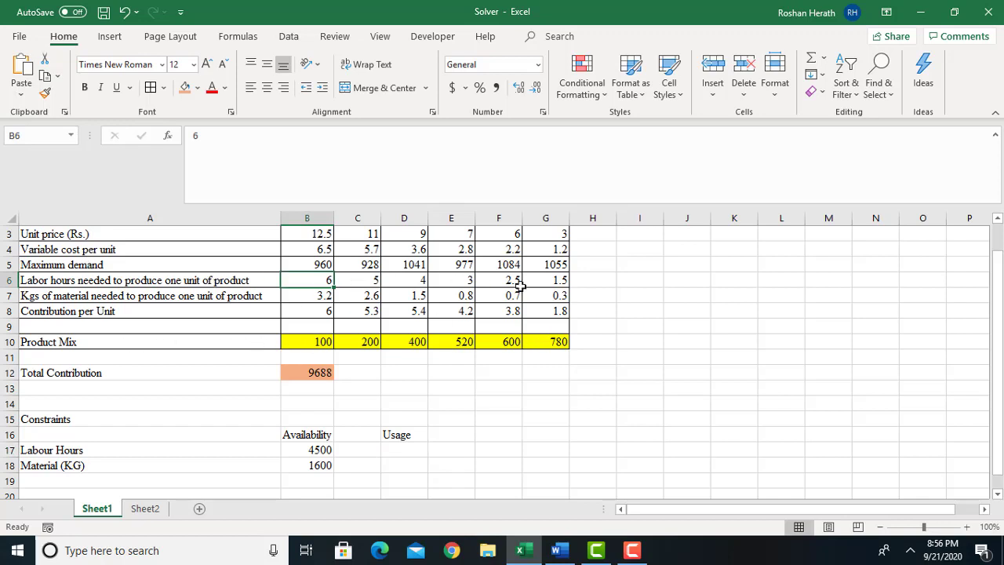
{"action": "left_click", "coordinate": [407, 451]}
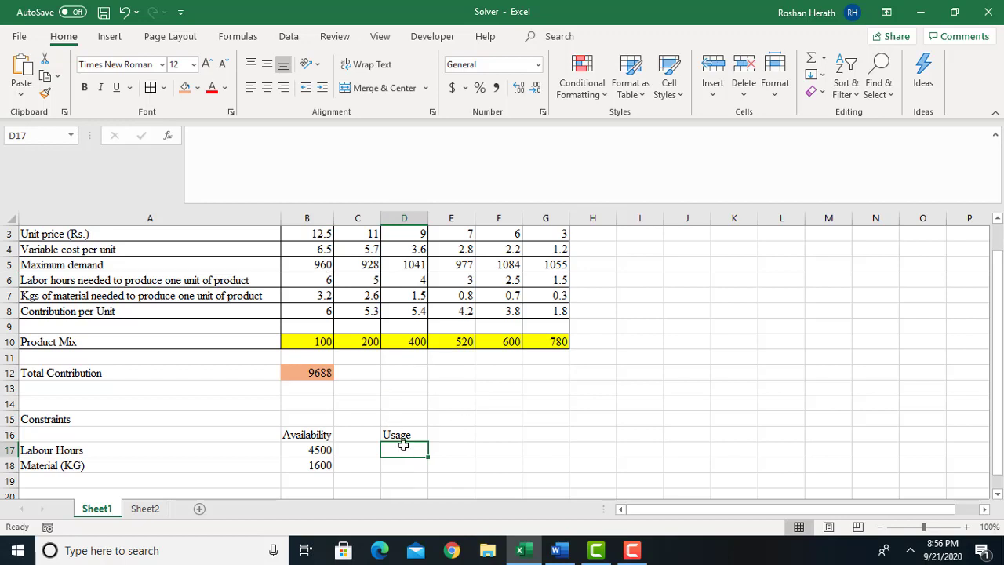
{"action": "type", "text": "="}
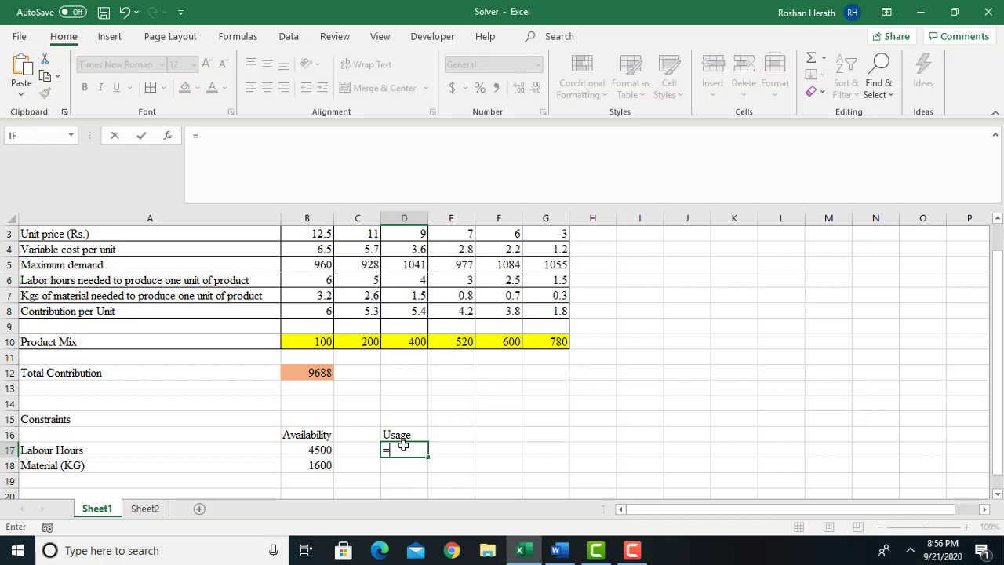
{"action": "type", "text": "sum"}
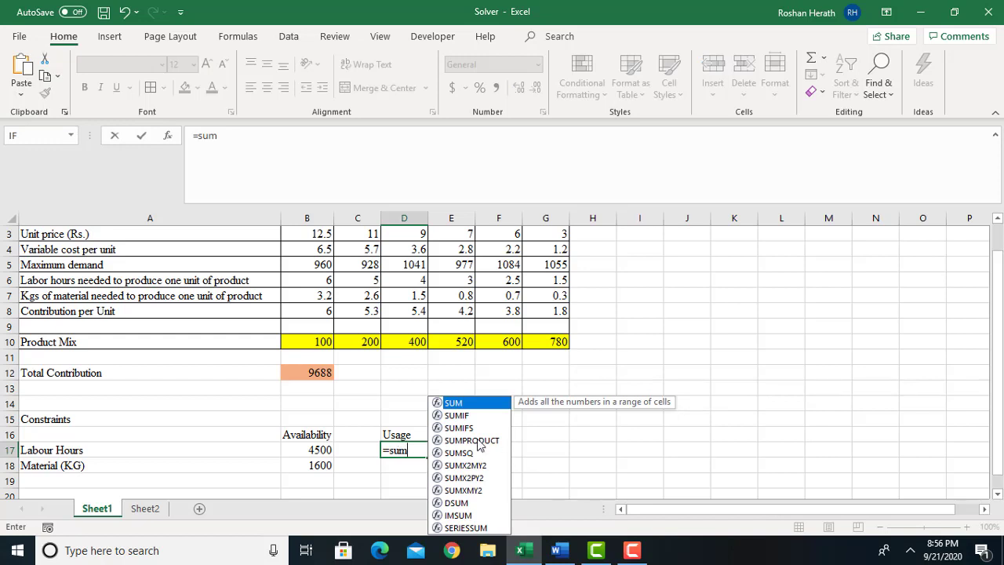
{"action": "double_click", "coordinate": [470, 440]}
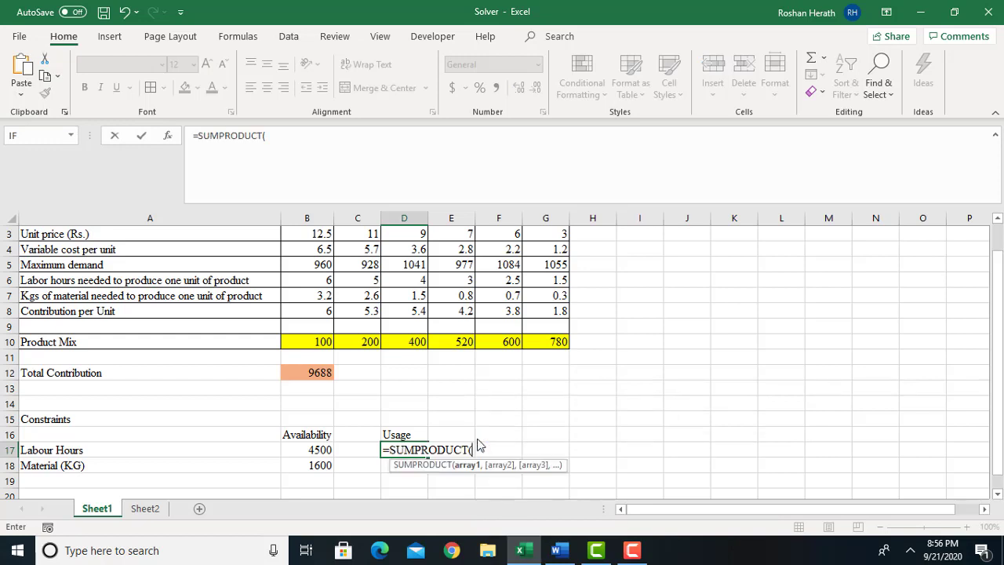
{"action": "left_click", "coordinate": [167, 136]}
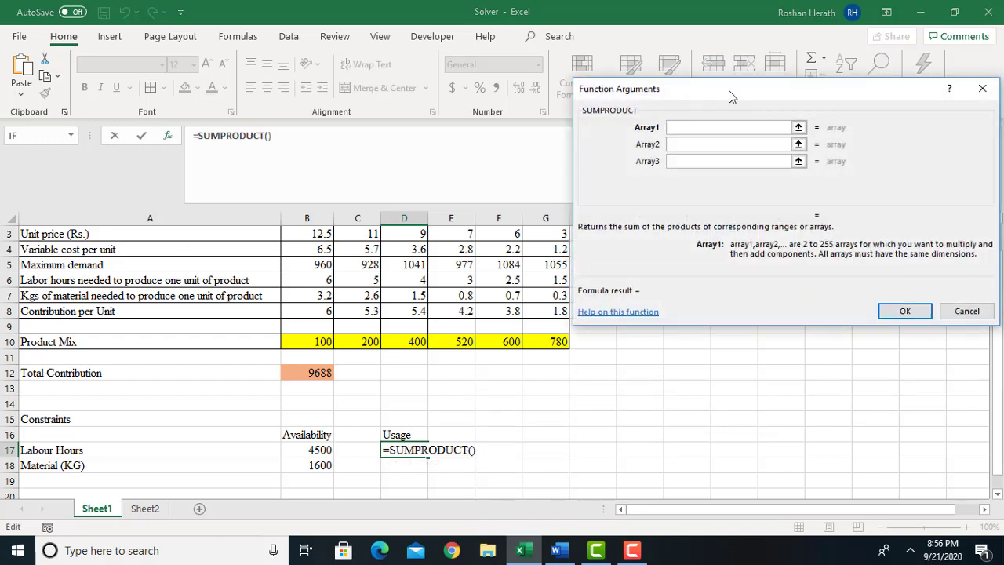
{"action": "left_click_drag", "start_coordinate": [729, 90], "coordinate": [781, 114]}
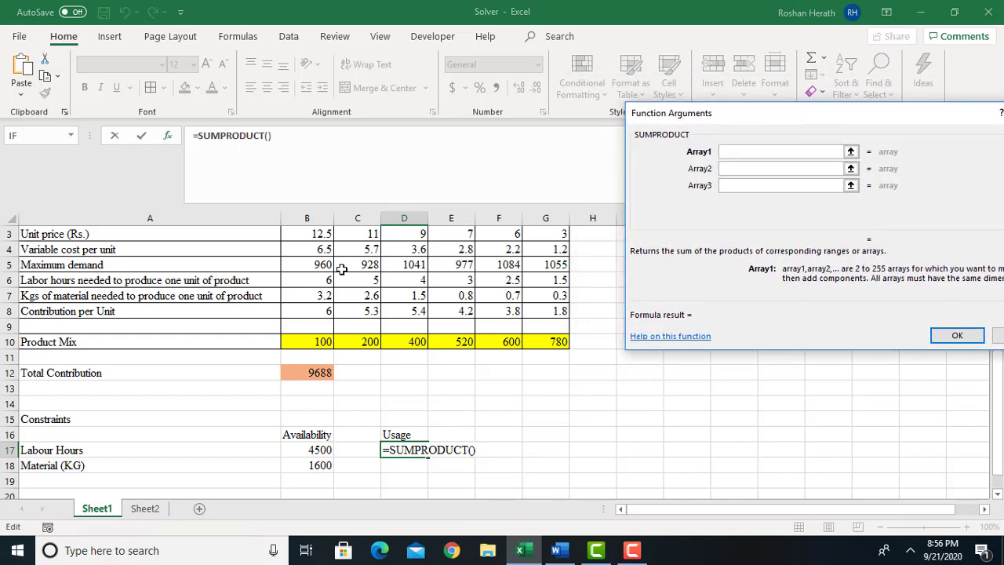
{"action": "left_click_drag", "start_coordinate": [317, 281], "coordinate": [549, 282]}
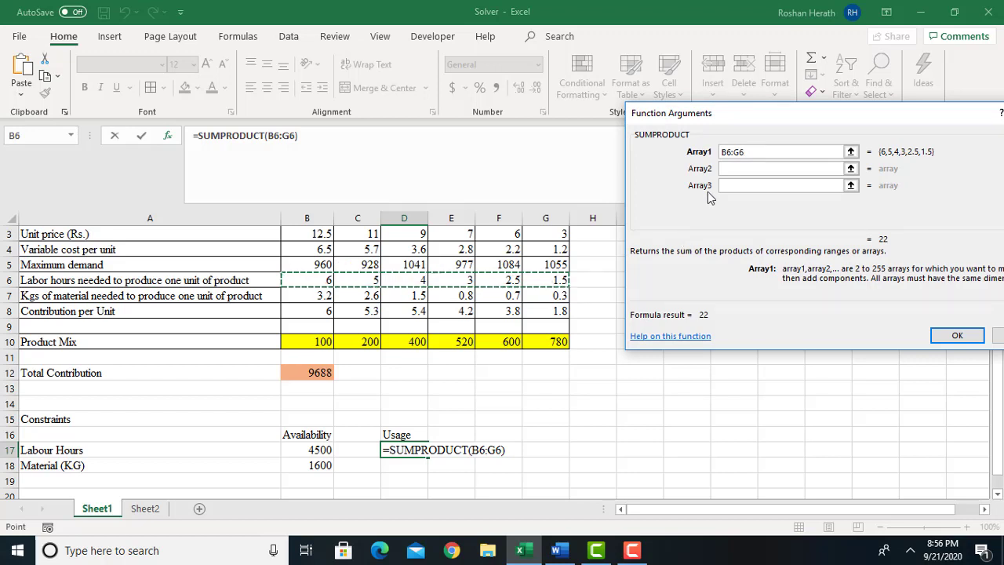
{"action": "left_click", "coordinate": [729, 170]}
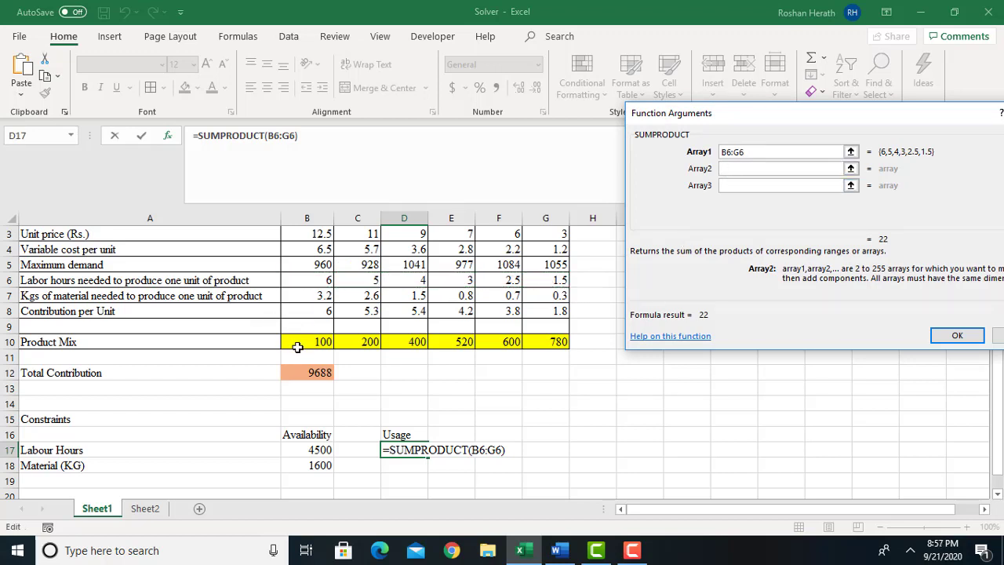
{"action": "left_click", "coordinate": [452, 340]}
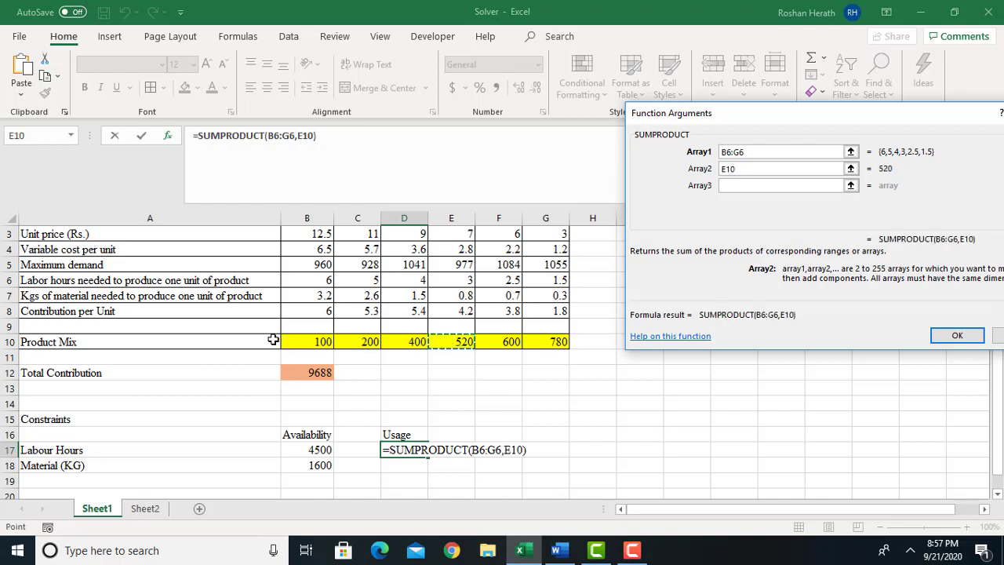
{"action": "left_click_drag", "start_coordinate": [284, 342], "coordinate": [547, 345]}
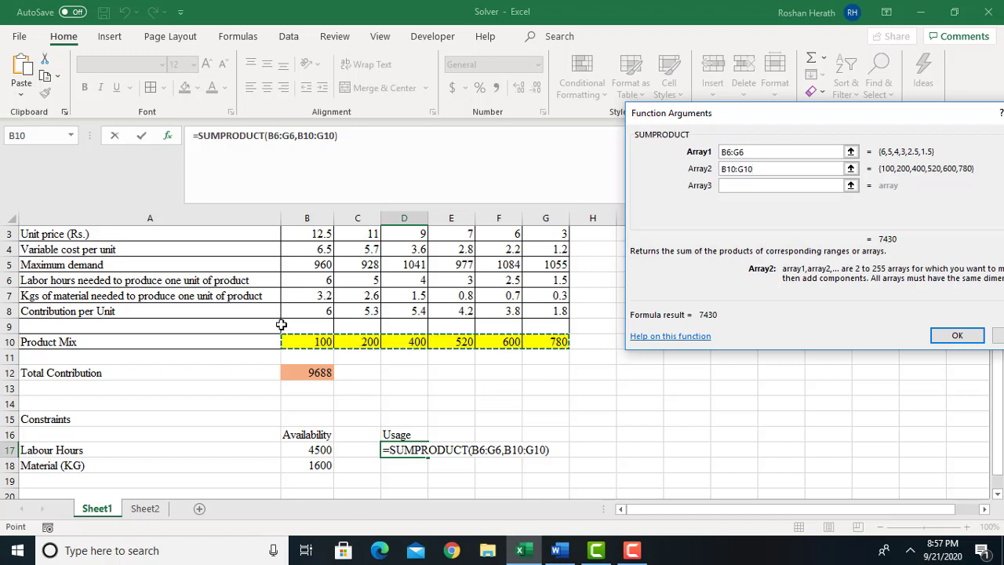
{"action": "left_click", "coordinate": [957, 337]}
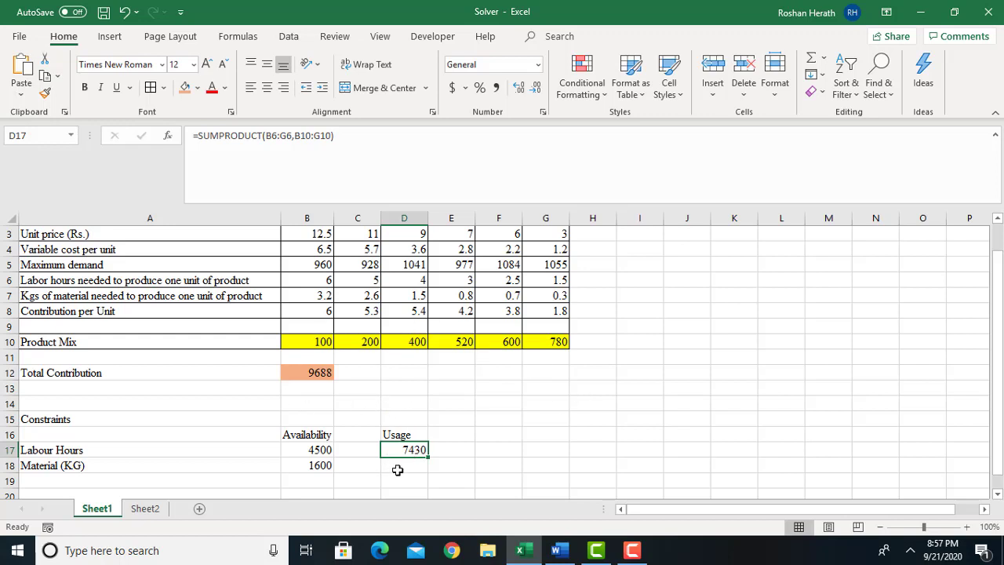
Compare labour hours availability with usage and enter the relation >= between them in C17.
{"action": "left_click", "coordinate": [314, 451]}
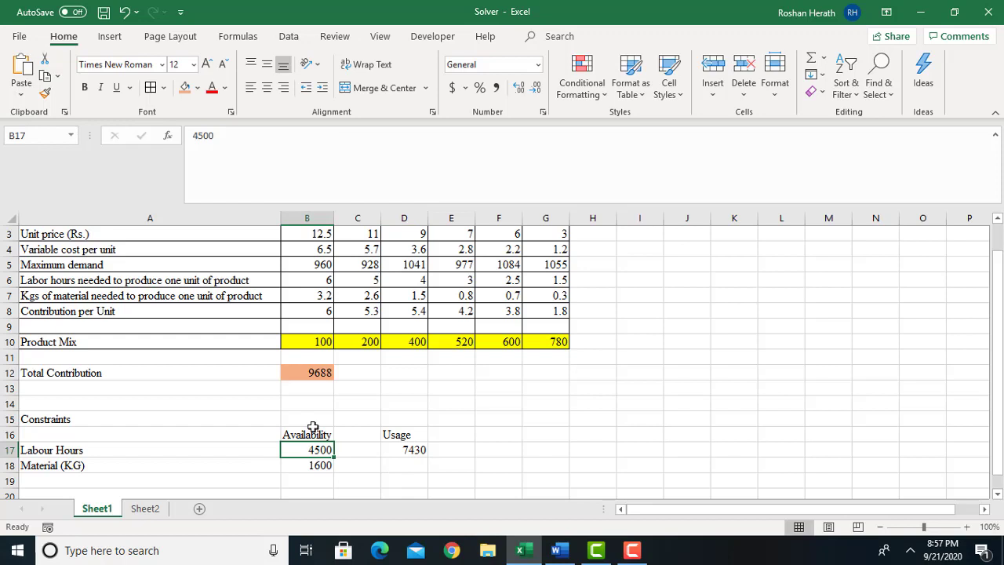
{"action": "left_click", "coordinate": [417, 448]}
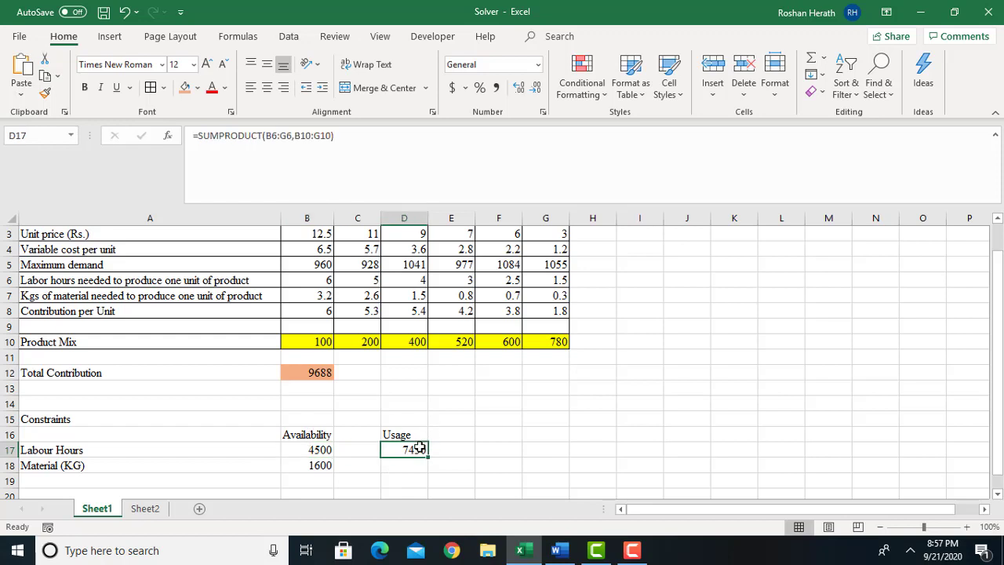
{"action": "left_click", "coordinate": [321, 446]}
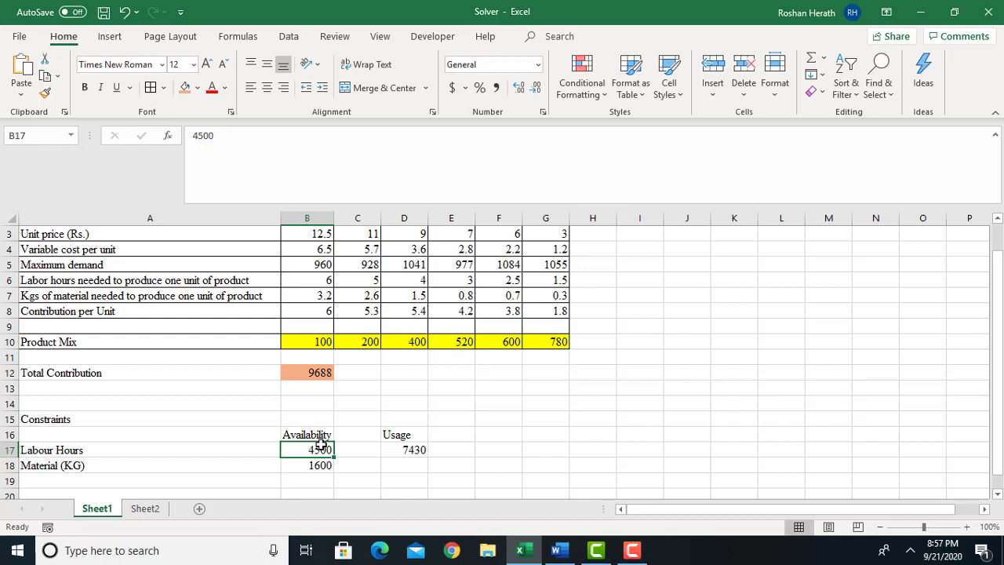
{"action": "left_click", "coordinate": [359, 449]}
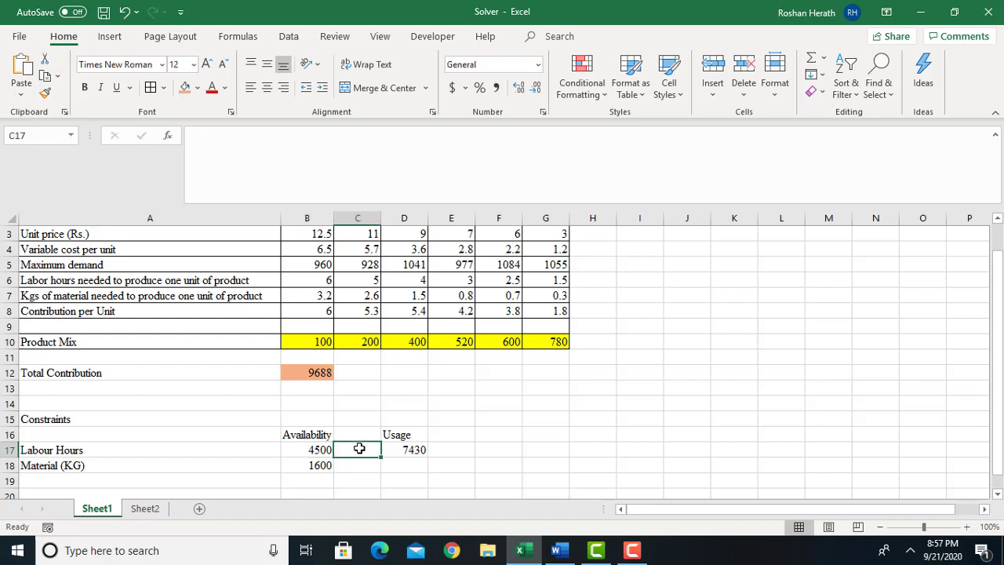
{"action": "left_click", "coordinate": [298, 453]}
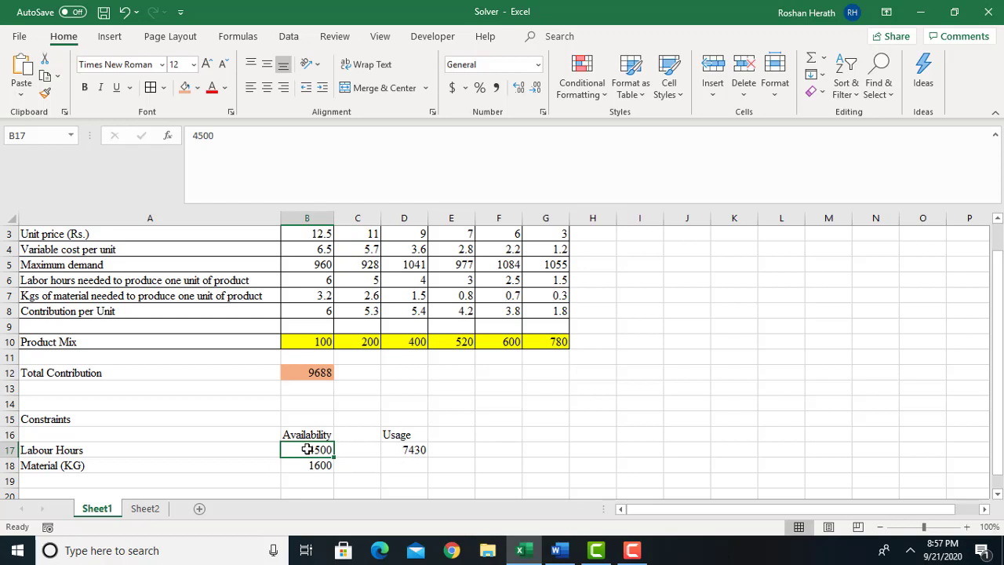
{"action": "left_click", "coordinate": [357, 450]}
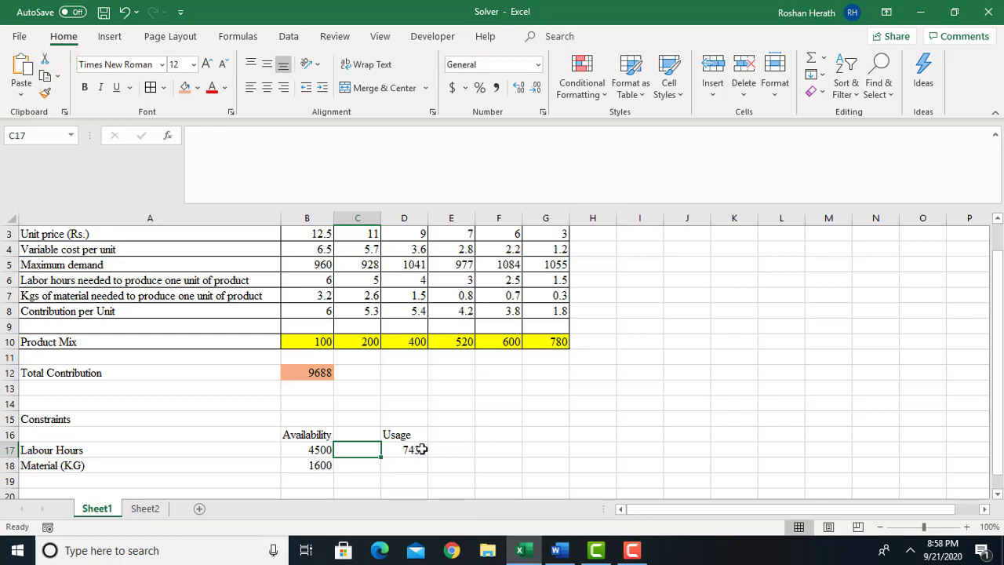
{"action": "type", "text": ">"}
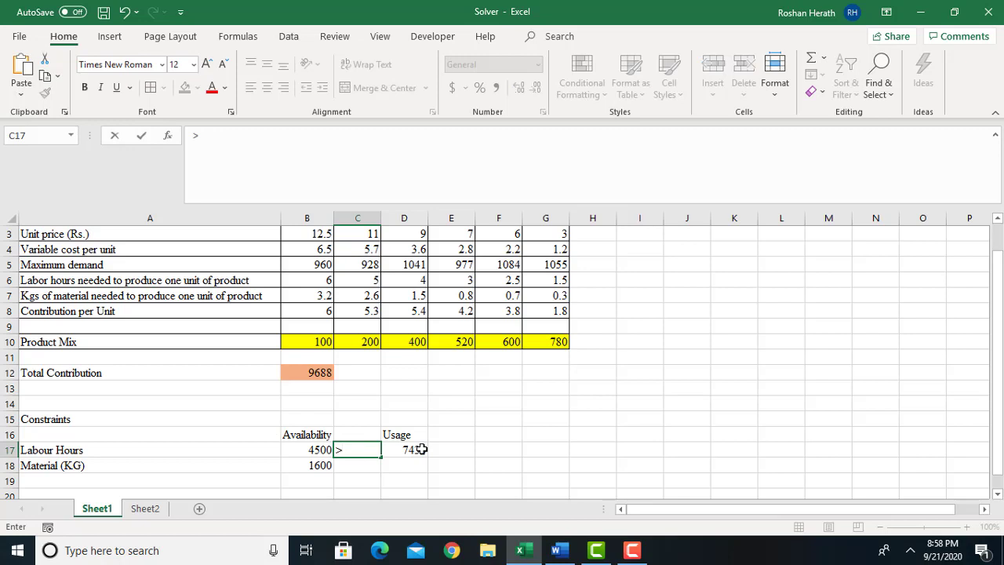
{"action": "type", "text": "="}
{"action": "left_click", "coordinate": [410, 468]}
{"action": "left_click", "coordinate": [313, 452]}
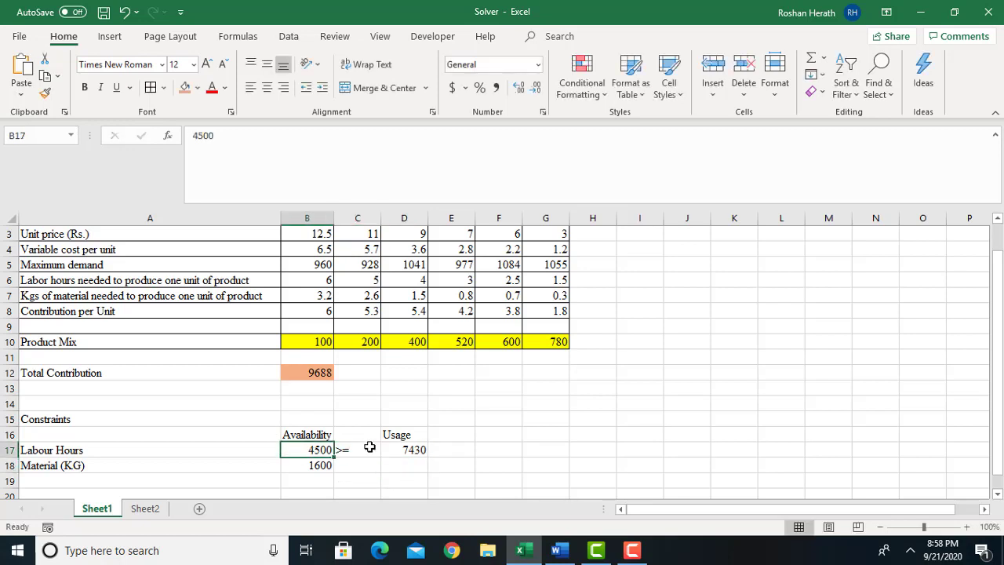
Calculate material usage in D18 as SUMPRODUCT of the material kilograms per unit (B7:G7) and the product mix (B10:G10).
{"action": "left_click", "coordinate": [412, 467]}
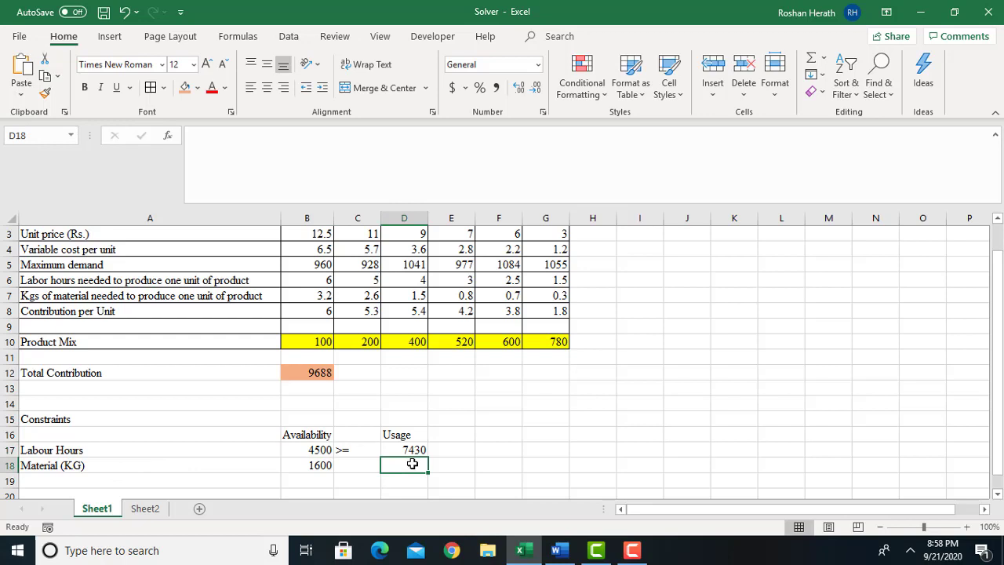
{"action": "type", "text": "="}
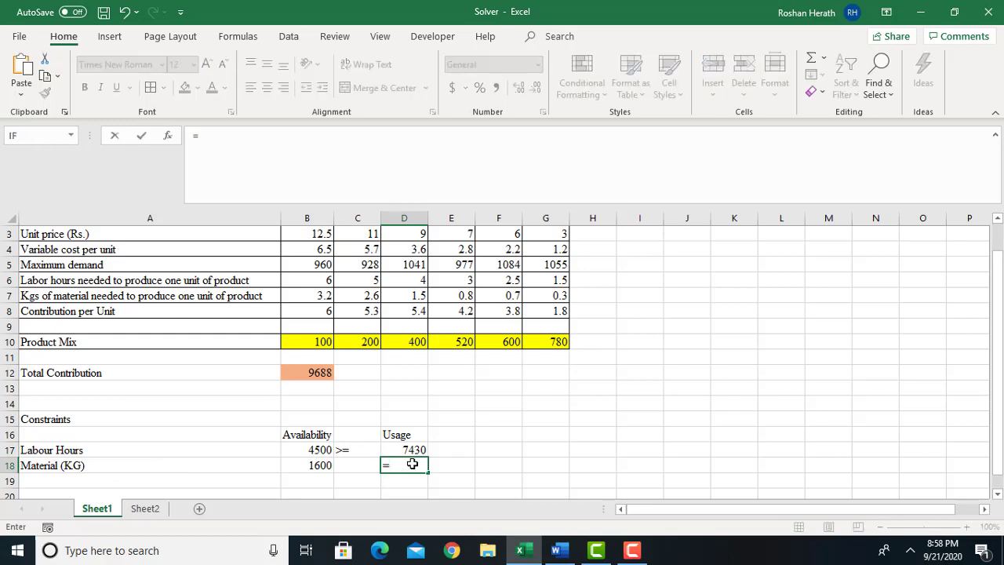
{"action": "type", "text": "sum"}
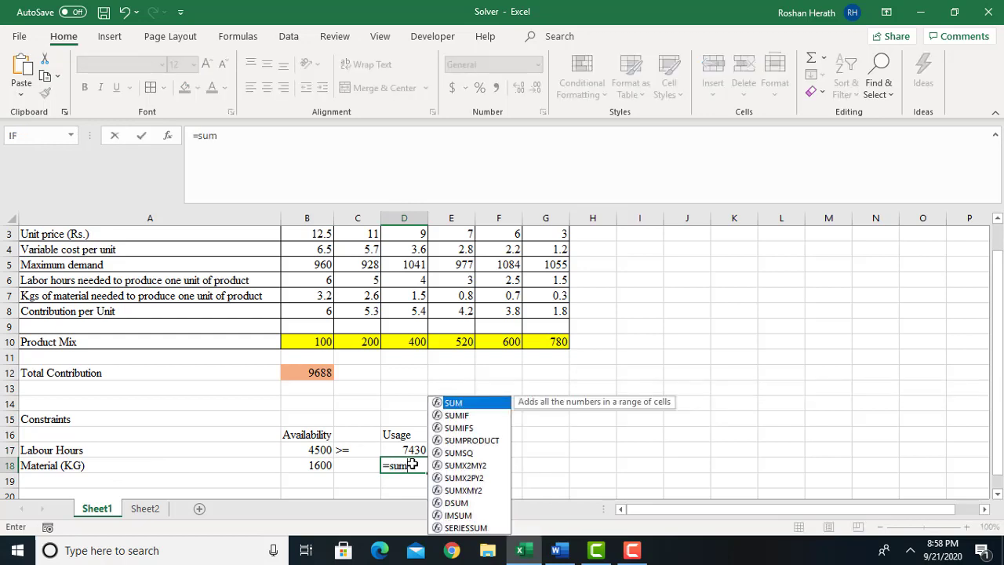
{"action": "double_click", "coordinate": [484, 442]}
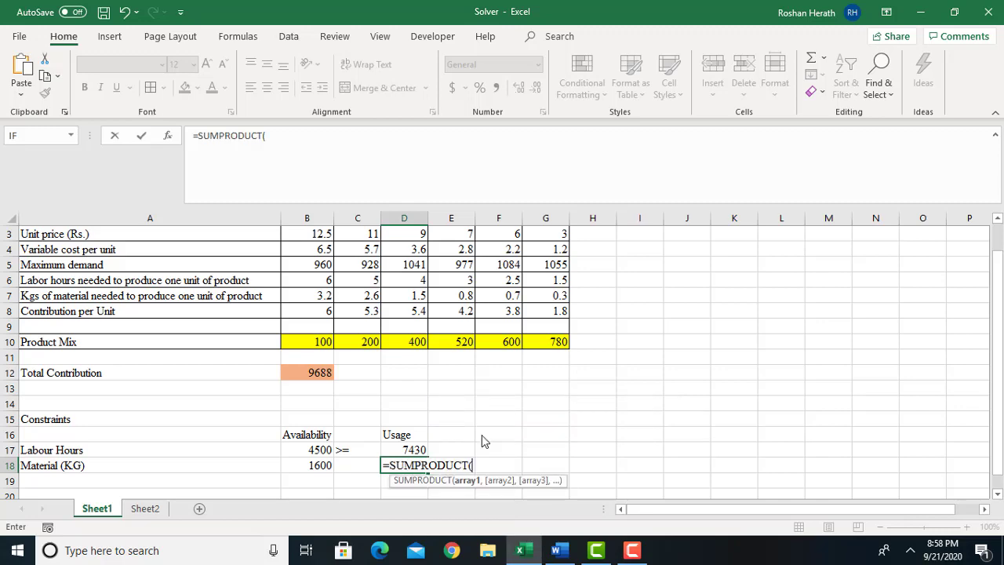
{"action": "left_click", "coordinate": [167, 135]}
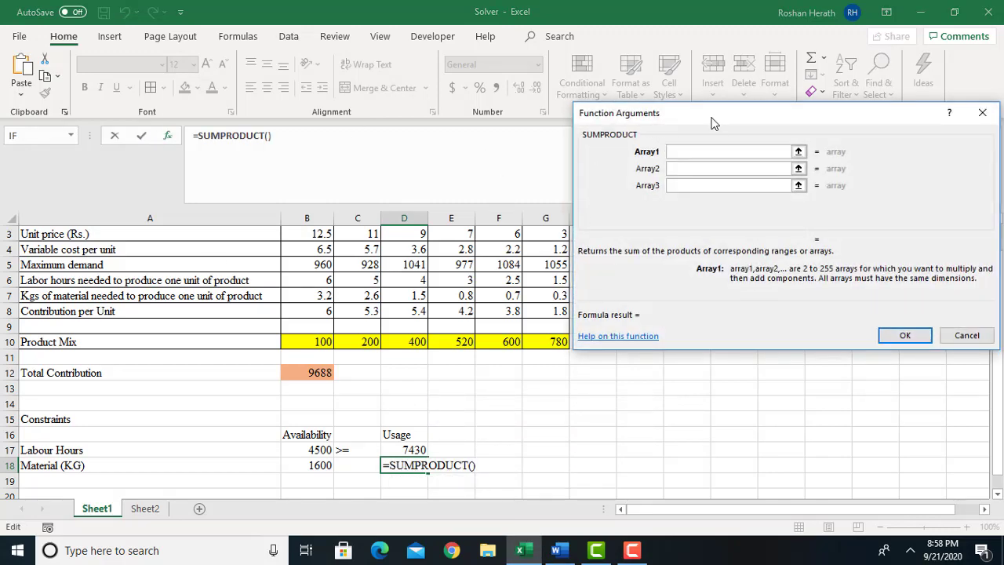
{"action": "left_click_drag", "start_coordinate": [714, 121], "coordinate": [739, 113]}
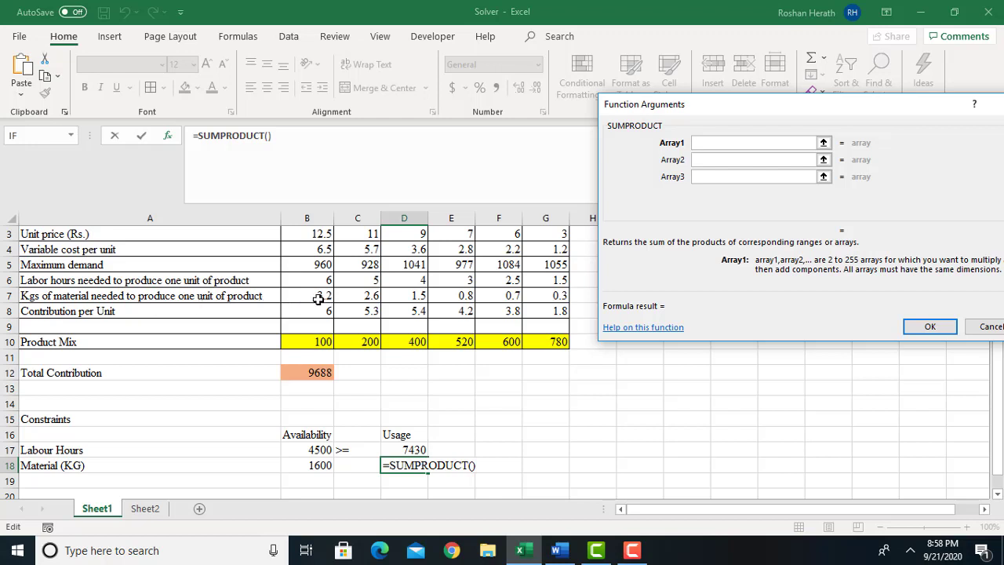
{"action": "left_click_drag", "start_coordinate": [316, 296], "coordinate": [539, 296]}
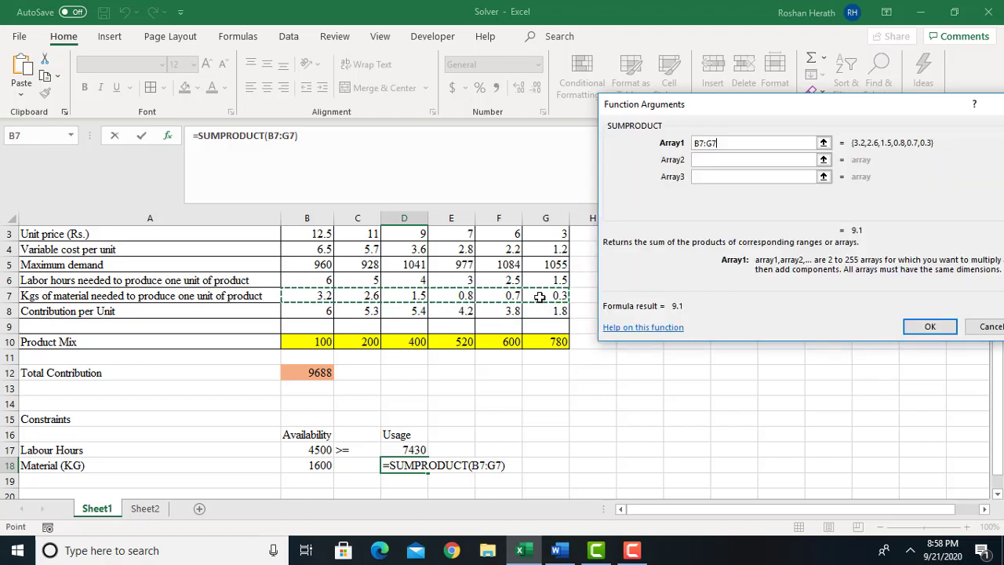
{"action": "left_click", "coordinate": [716, 160]}
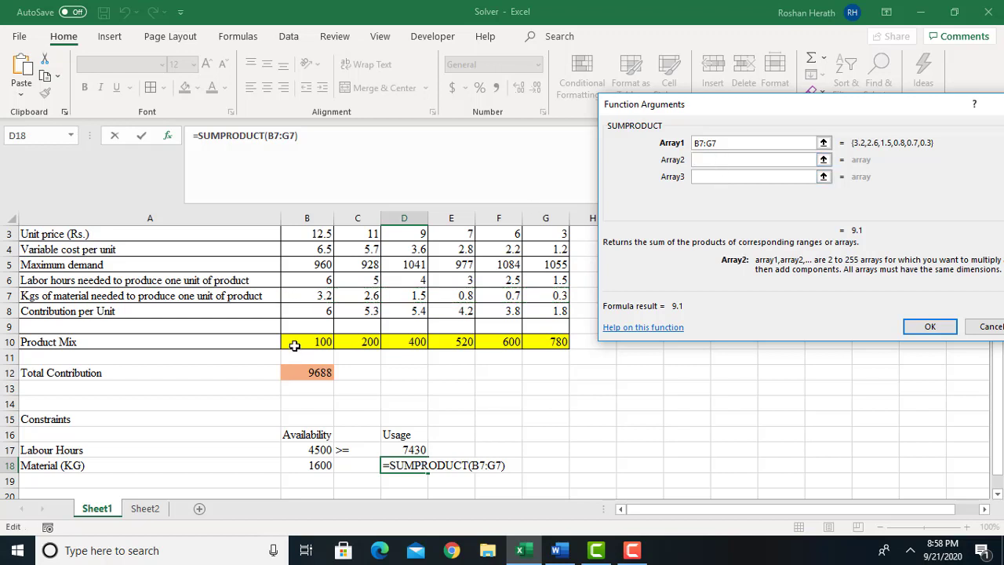
{"action": "left_click_drag", "start_coordinate": [295, 347], "coordinate": [551, 342]}
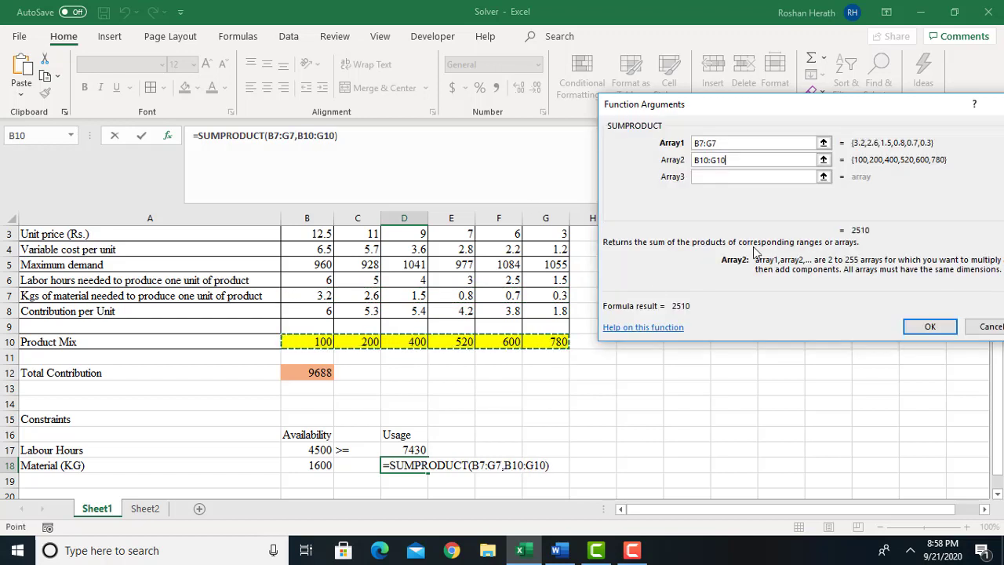
{"action": "left_click", "coordinate": [919, 328]}
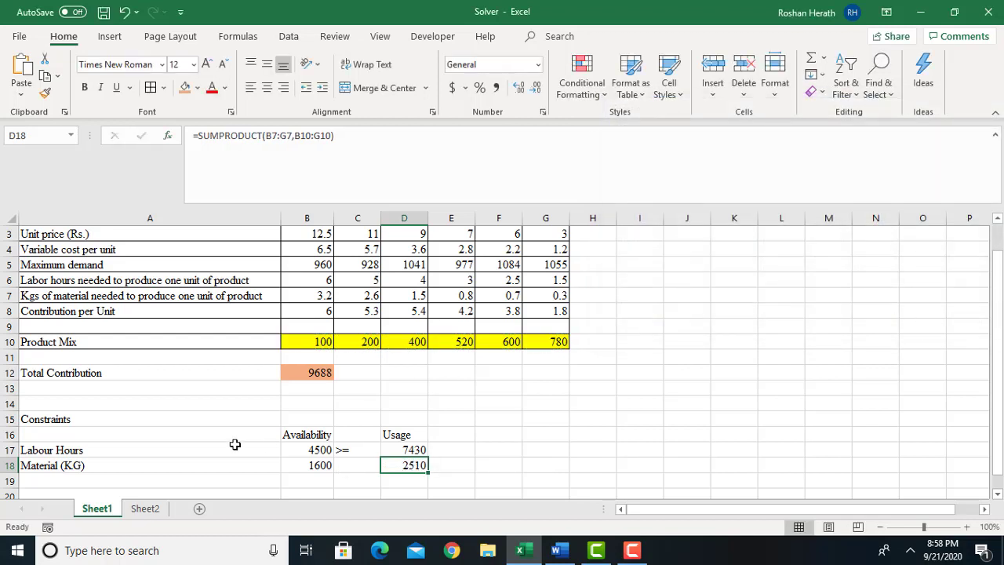
Enter the relation >= in C18 between the material availability and usage.
{"action": "left_click", "coordinate": [366, 465]}
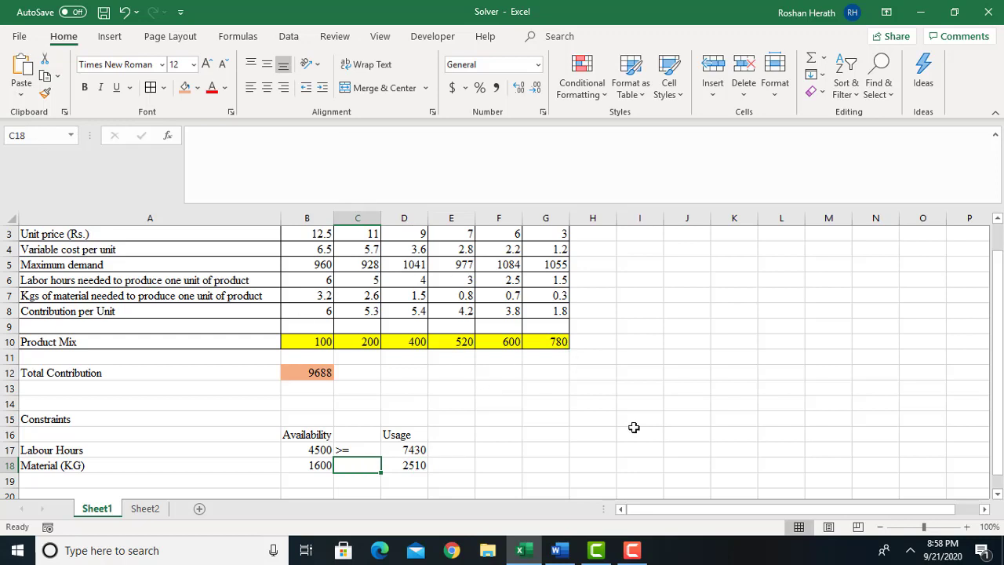
{"action": "type", "text": ">"}
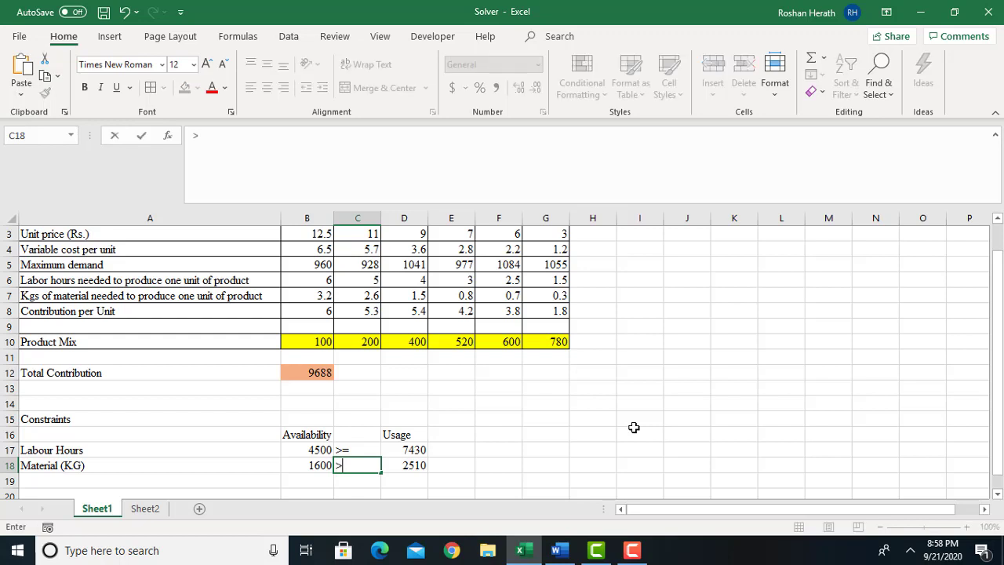
{"action": "type", "text": "="}
{"action": "left_click", "coordinate": [329, 464]}
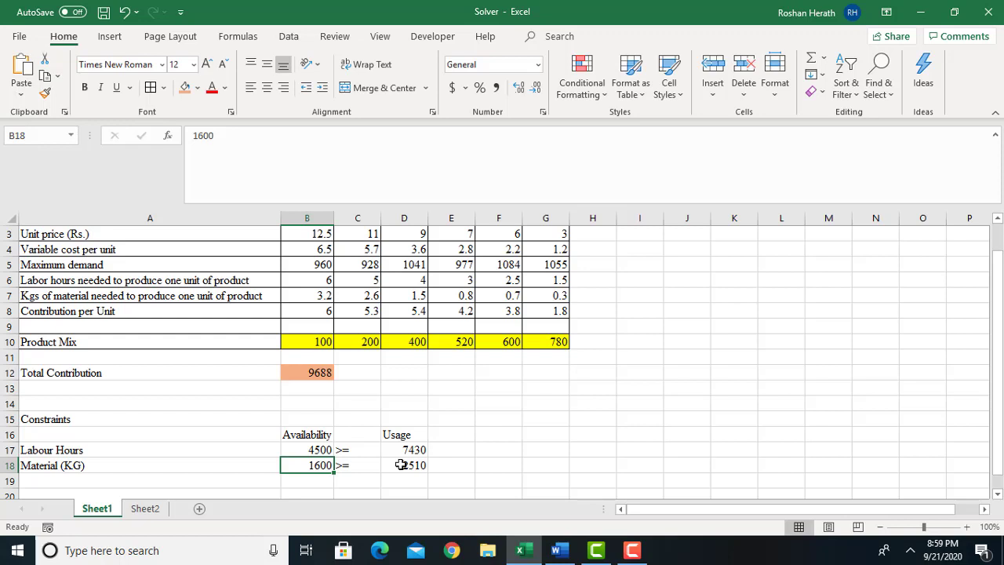
{"action": "left_click_drag", "start_coordinate": [999, 267], "coordinate": [998, 218]}
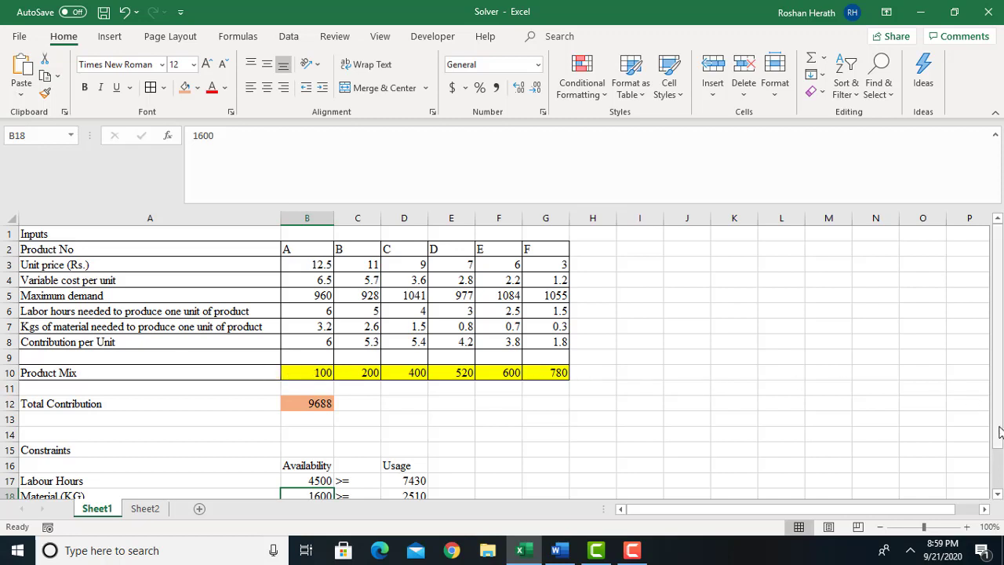
Open Solver and set its objective to the total contribution cell B12, replacing the existing cell reference.
{"action": "left_click_drag", "start_coordinate": [1000, 431], "coordinate": [999, 437]}
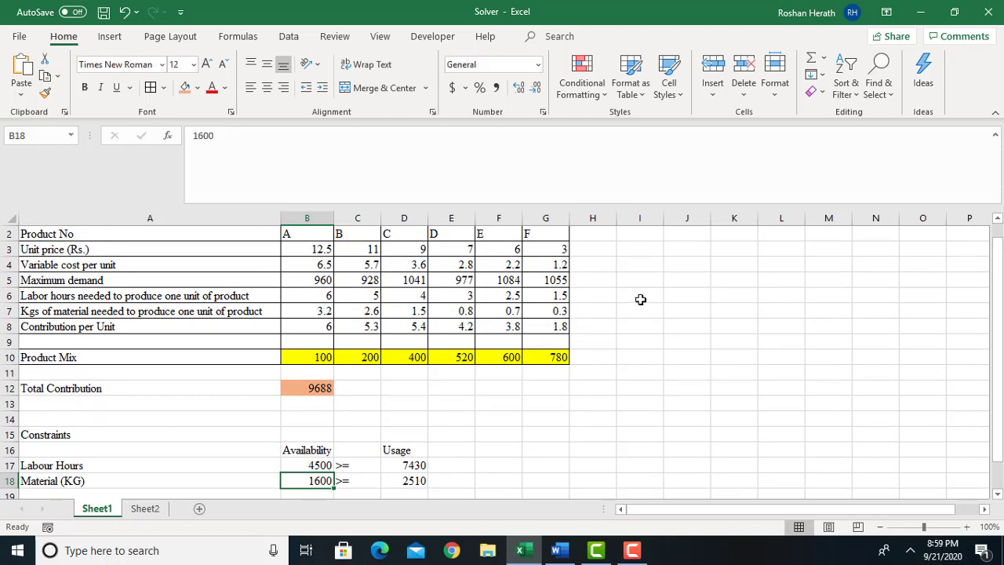
{"action": "left_click_drag", "start_coordinate": [997, 255], "coordinate": [998, 243]}
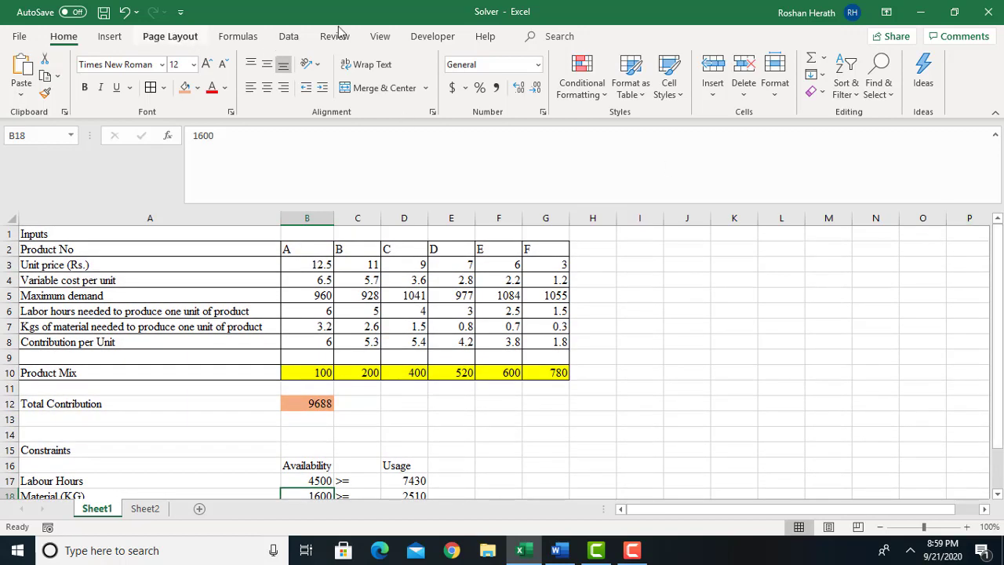
{"action": "left_click", "coordinate": [286, 37]}
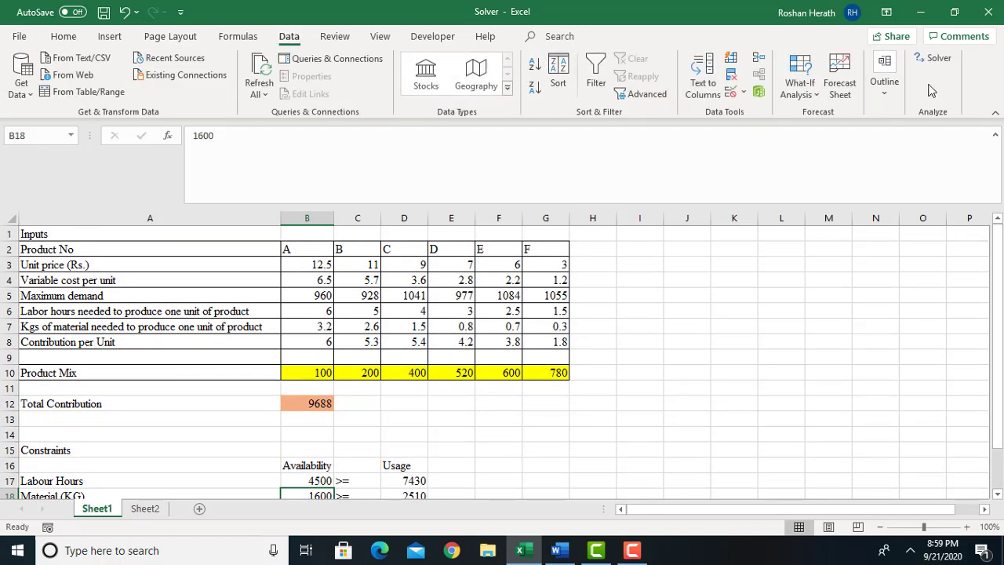
{"action": "left_click", "coordinate": [936, 59]}
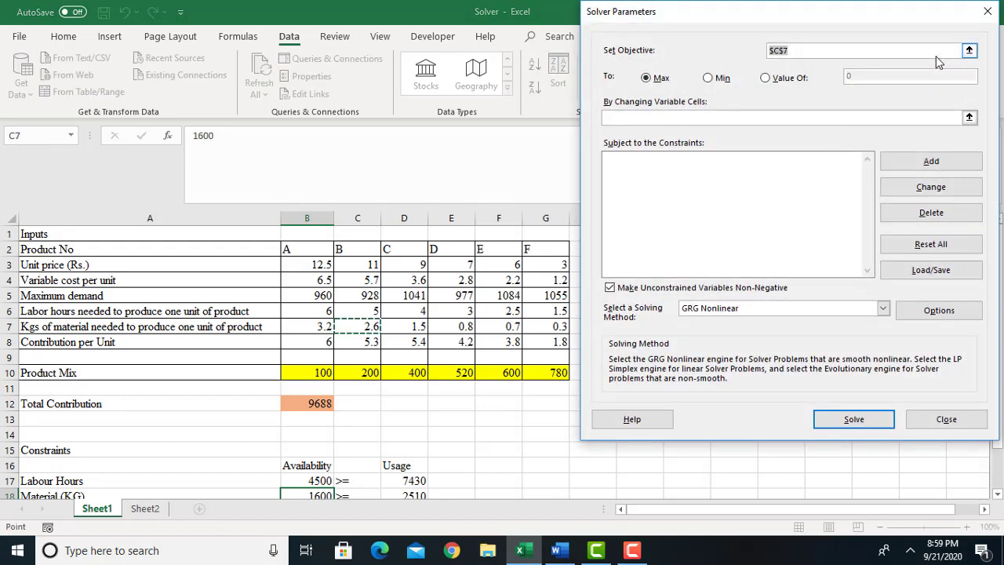
{"action": "left_click_drag", "start_coordinate": [846, 14], "coordinate": [833, 77]}
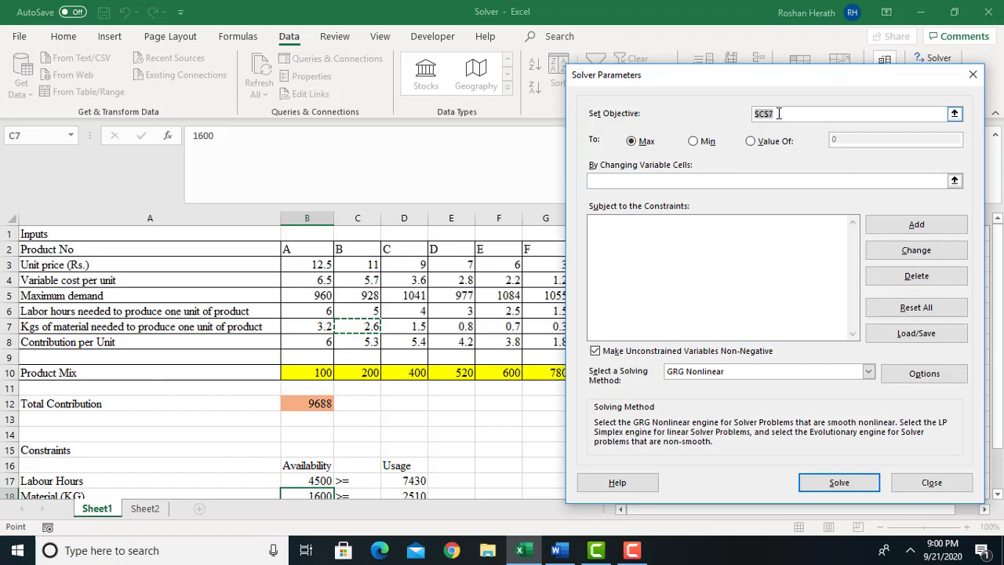
{"action": "left_click_drag", "start_coordinate": [779, 114], "coordinate": [722, 109]}
{"action": "key", "text": "BackSpace"}
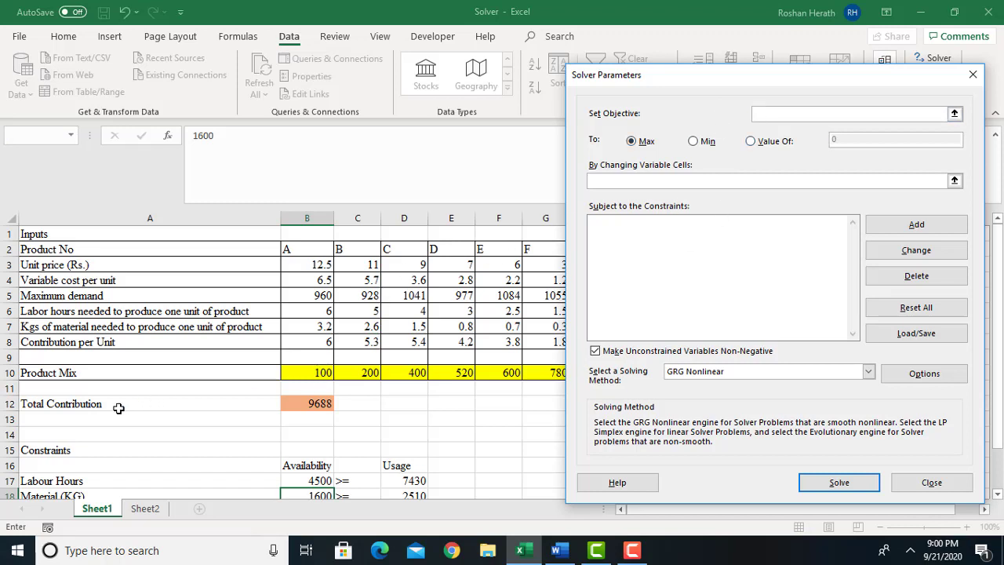
{"action": "left_click", "coordinate": [310, 403]}
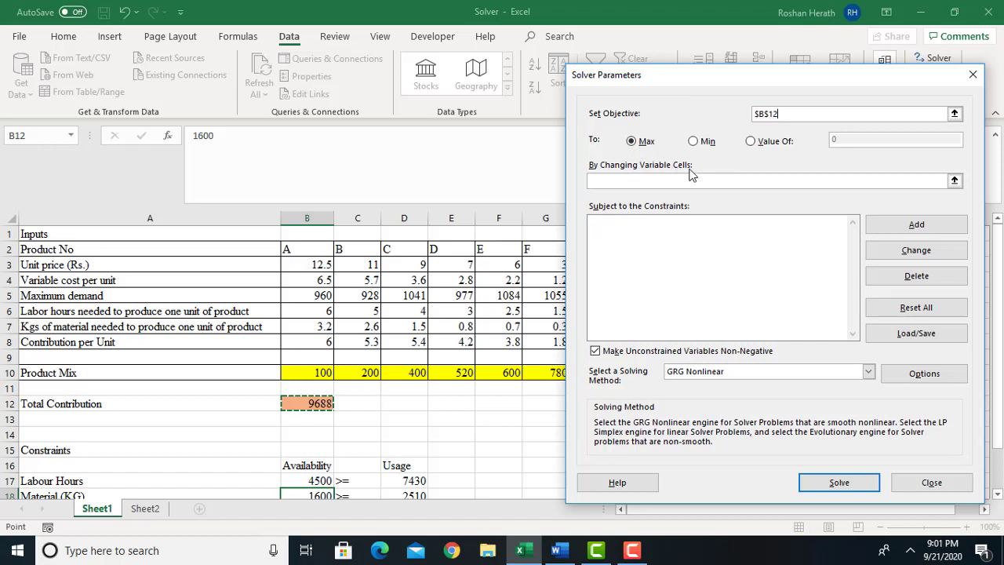
Set Solver's changing variable cells to the product mix range B10:G10.
{"action": "left_click_drag", "start_coordinate": [698, 76], "coordinate": [795, 70]}
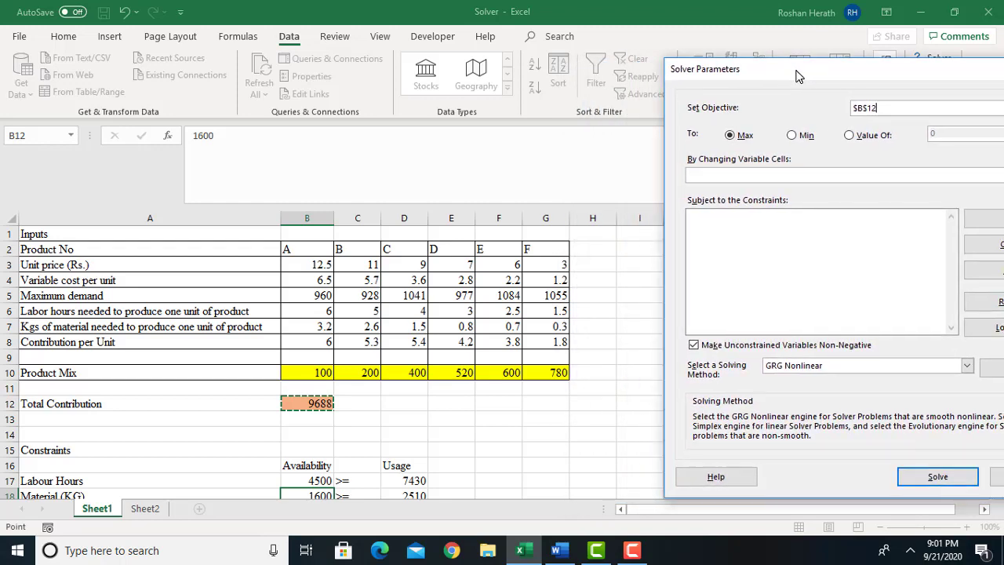
{"action": "left_click", "coordinate": [708, 179]}
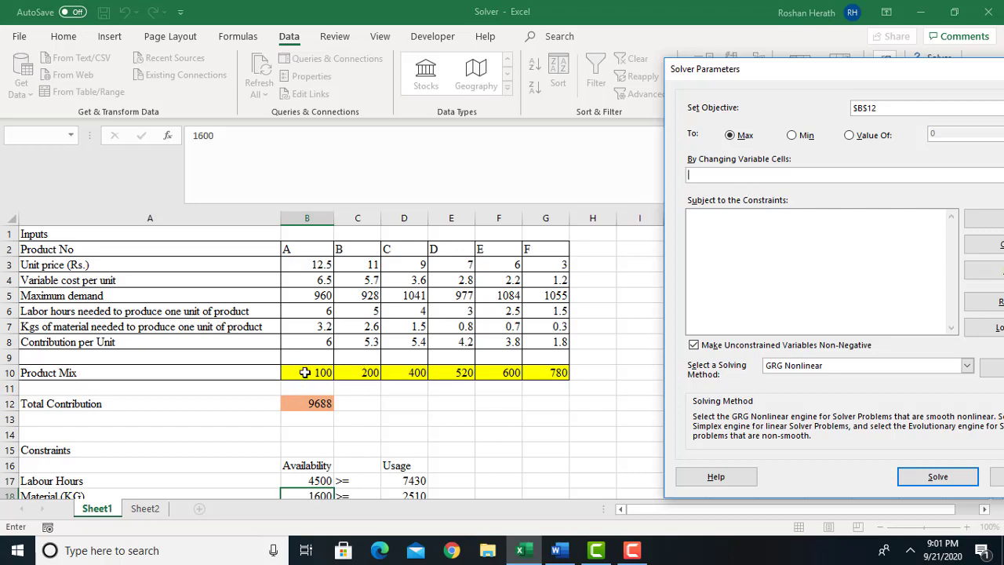
{"action": "left_click_drag", "start_coordinate": [302, 375], "coordinate": [540, 372]}
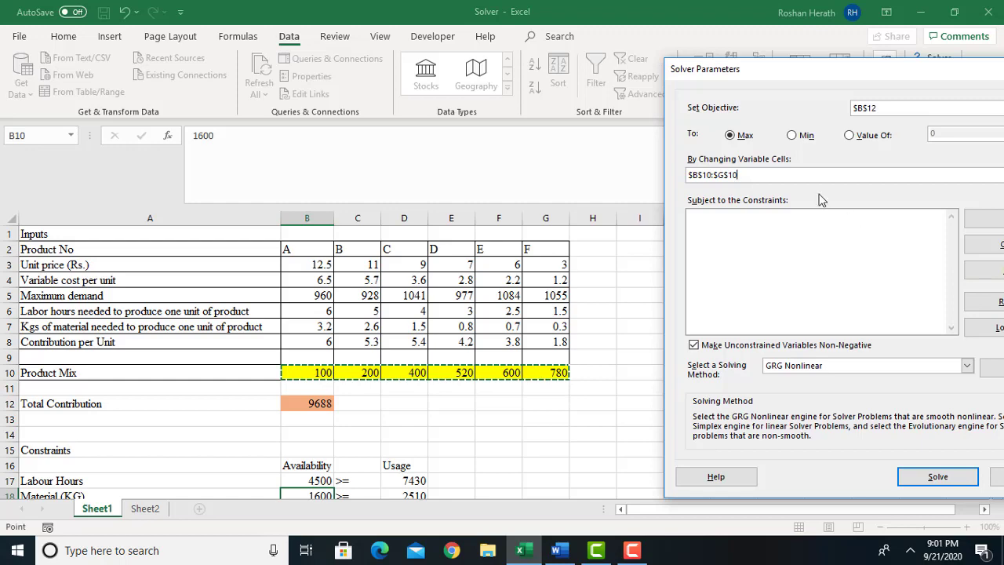
Define a Solver constraint requiring labour hours usage in D17 to be <= the labour hours availability in B17.
{"action": "left_click_drag", "start_coordinate": [856, 72], "coordinate": [787, 64]}
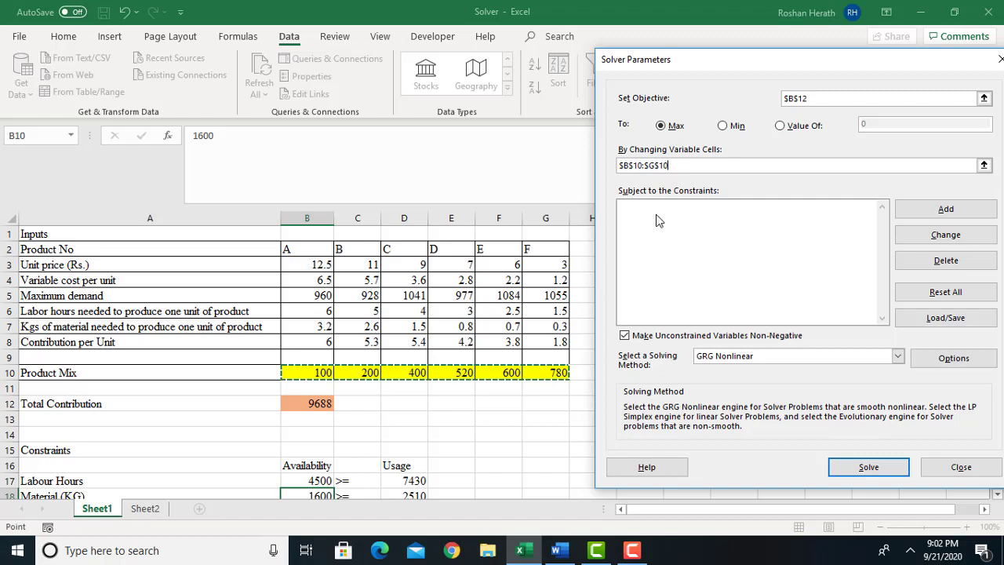
{"action": "left_click", "coordinate": [947, 211]}
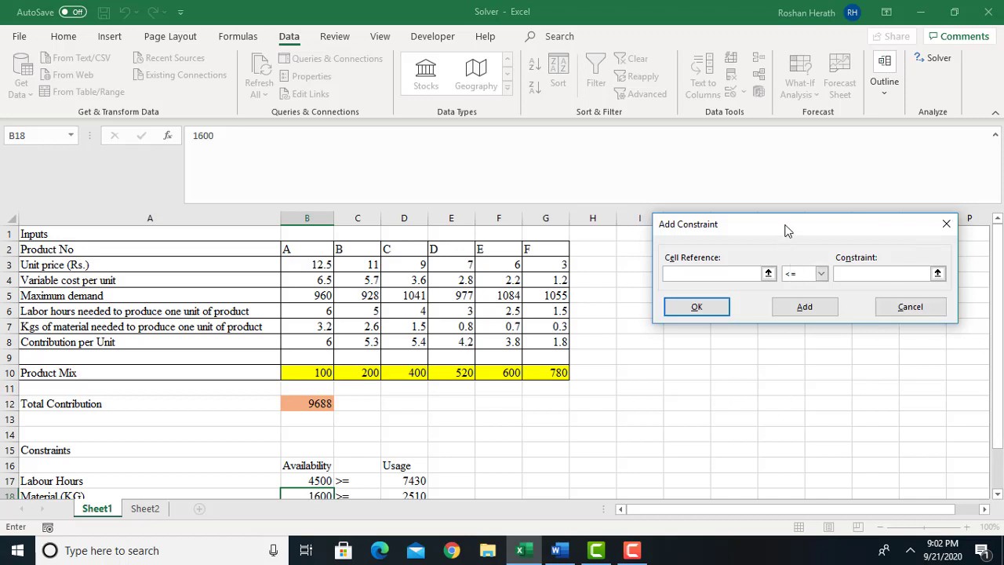
{"action": "left_click_drag", "start_coordinate": [784, 229], "coordinate": [752, 204]}
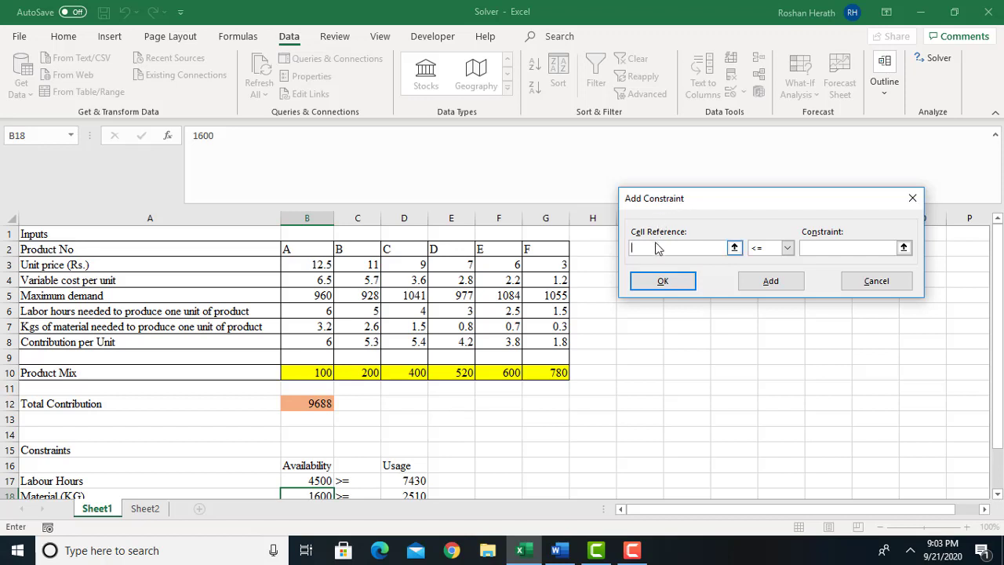
{"action": "left_click", "coordinate": [398, 482]}
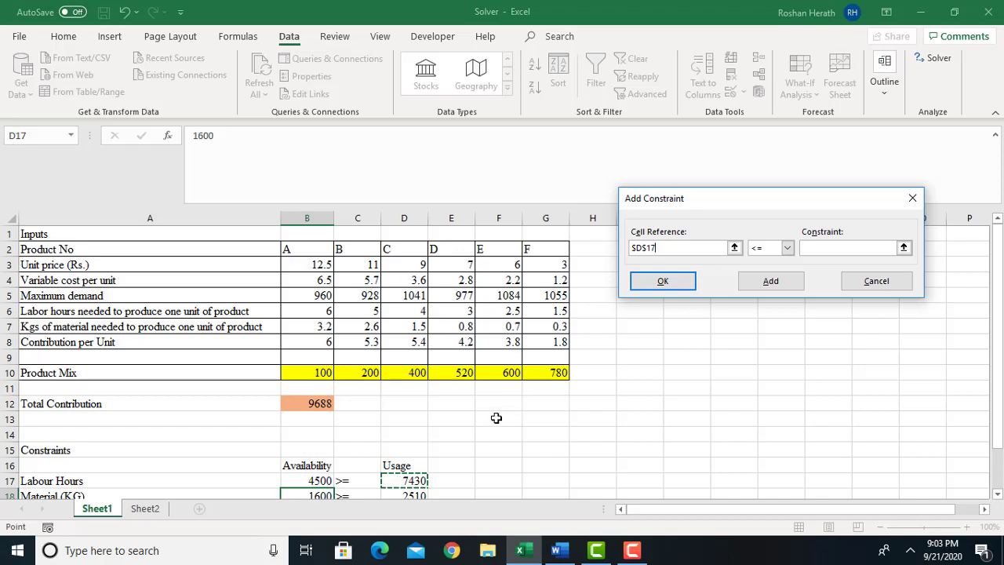
{"action": "left_click", "coordinate": [788, 248]}
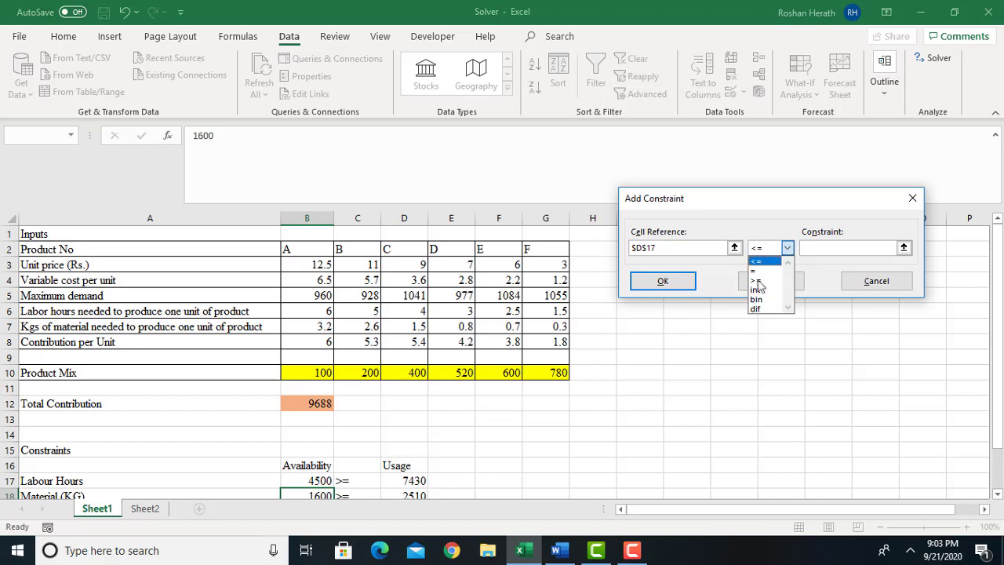
{"action": "left_click", "coordinate": [756, 261]}
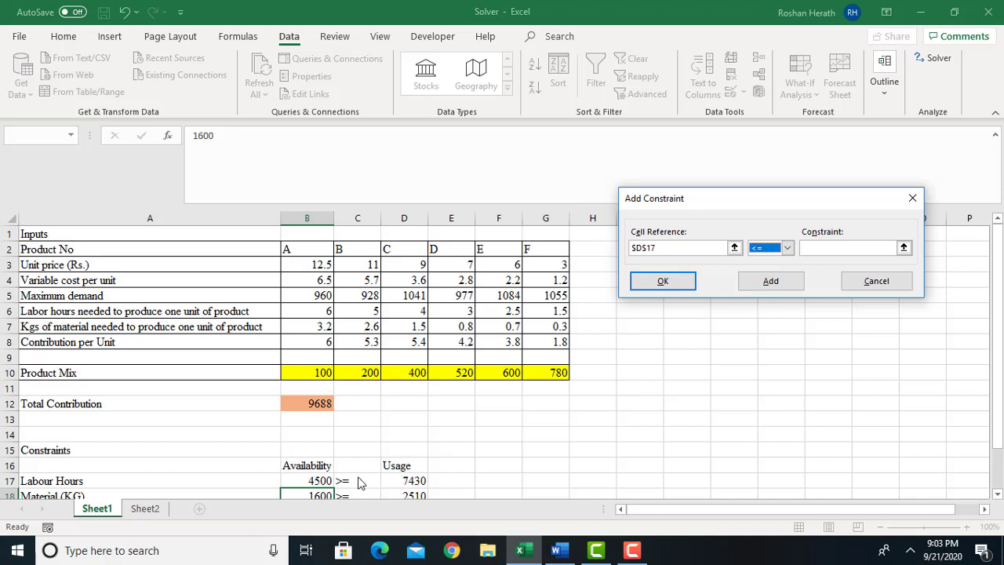
{"action": "left_click", "coordinate": [819, 246]}
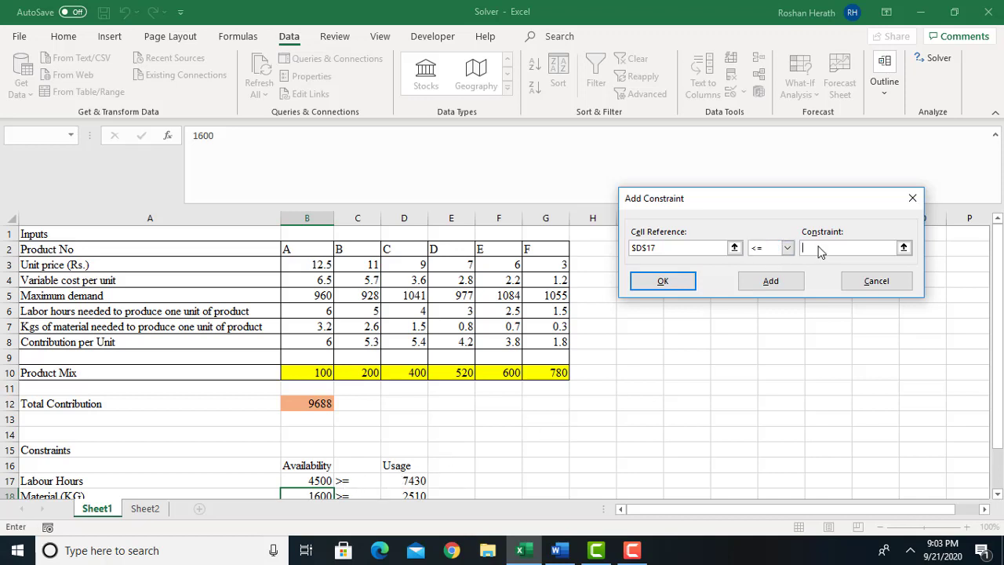
{"action": "left_click", "coordinate": [311, 480]}
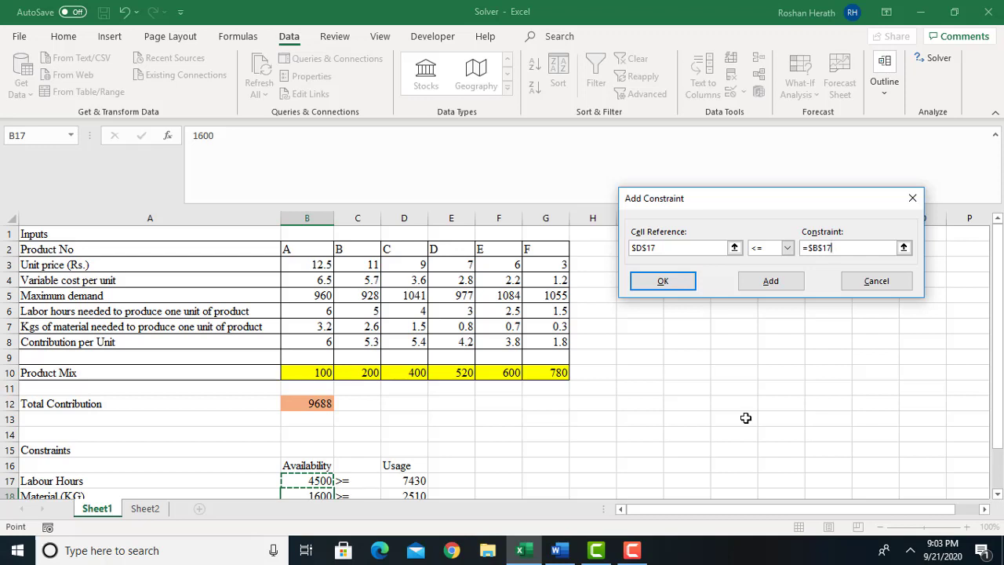
{"action": "left_click", "coordinate": [997, 493]}
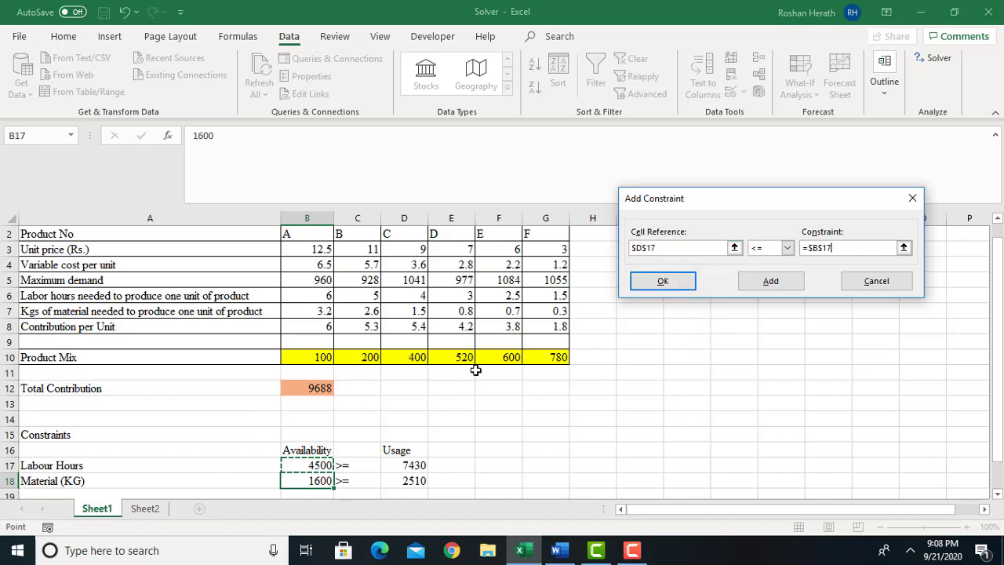
Add a Solver constraint requiring the material usage in D18 to be <= the material availability in B18.
{"action": "left_click", "coordinate": [765, 284]}
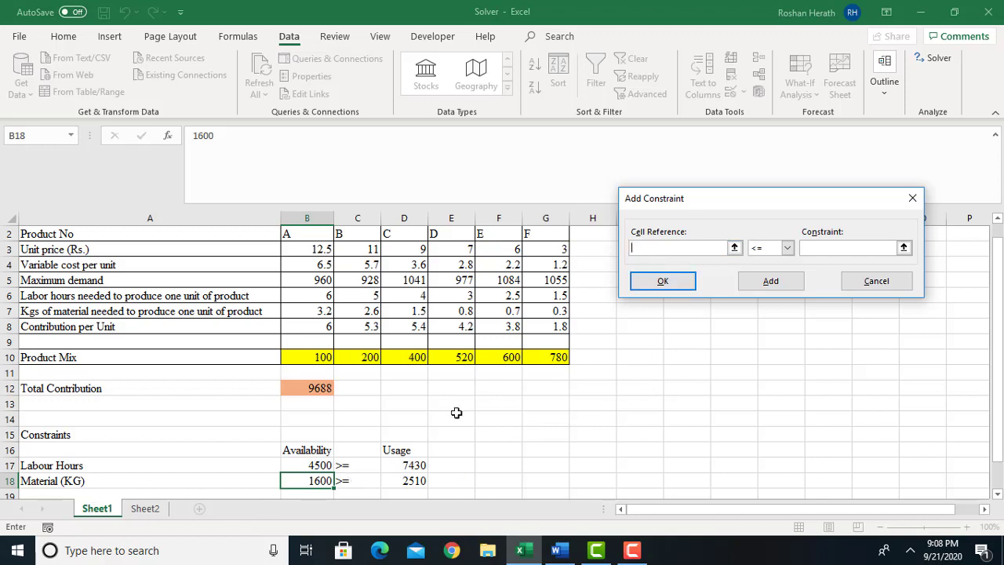
{"action": "left_click", "coordinate": [402, 479]}
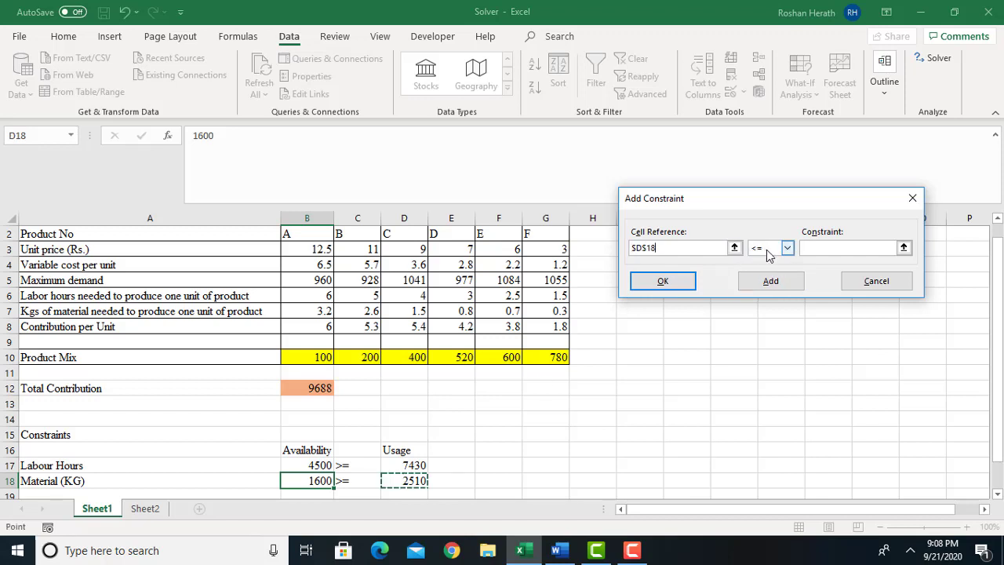
{"action": "left_click", "coordinate": [834, 249]}
{"action": "left_click", "coordinate": [315, 481]}
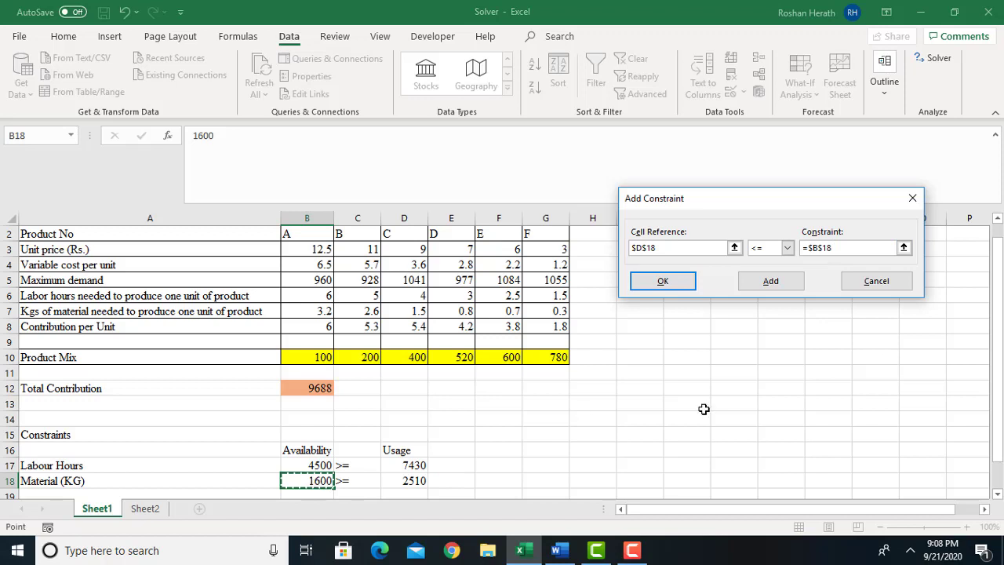
{"action": "left_click", "coordinate": [766, 284]}
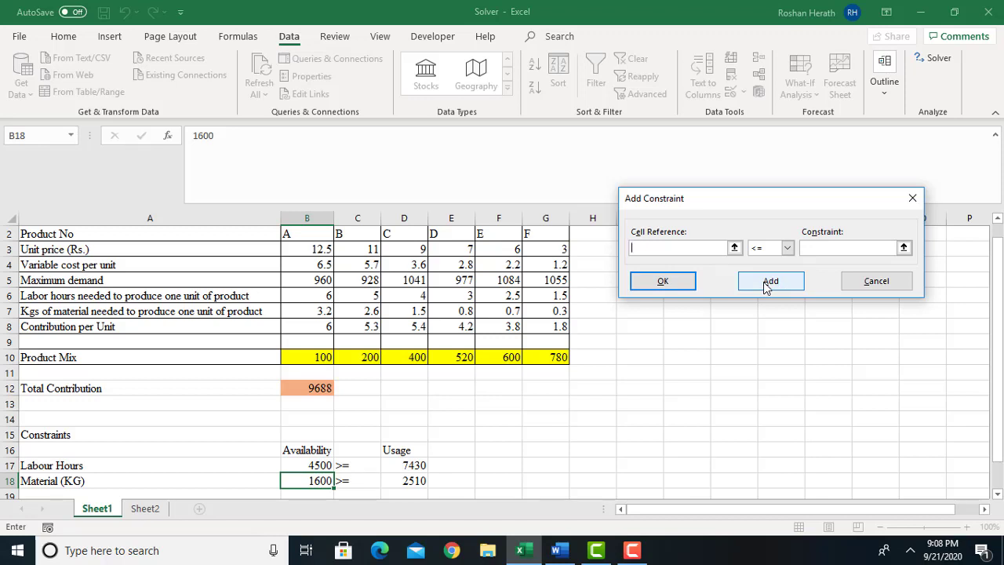
{"action": "left_click", "coordinate": [765, 283]}
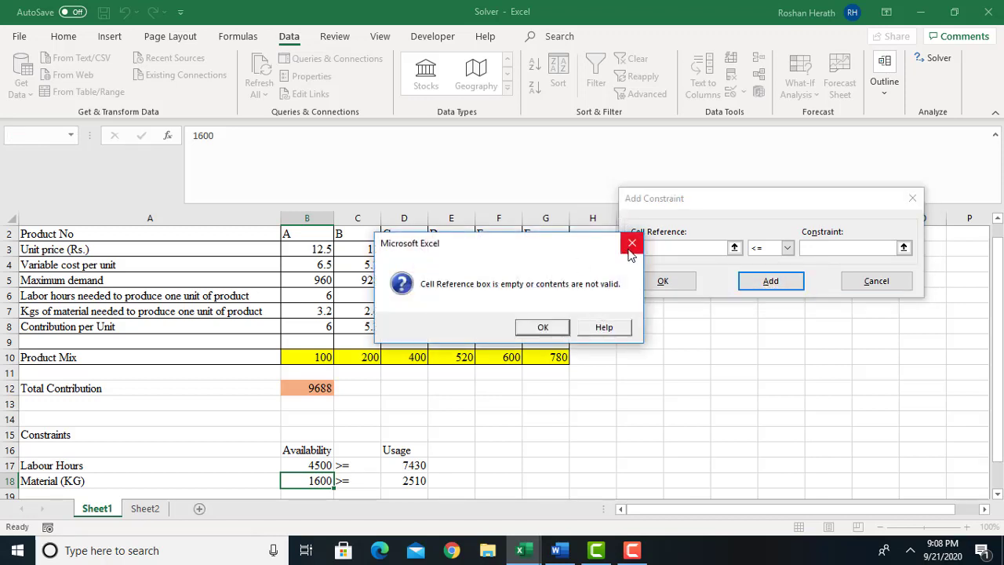
{"action": "left_click", "coordinate": [632, 244]}
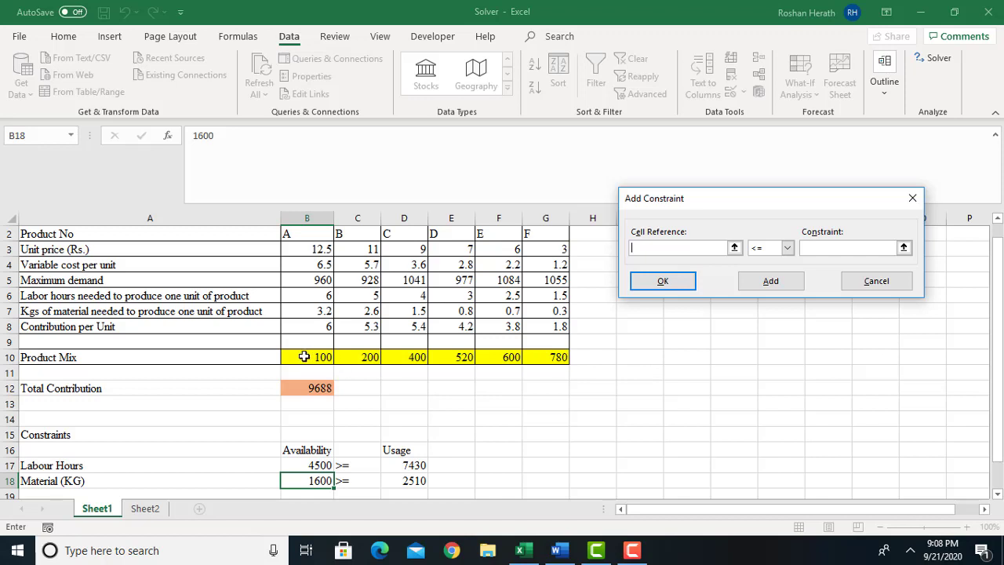
Add a constraint requiring the product mix B10:G10 to be <= the maximum demand in B5:G5.
{"action": "left_click_drag", "start_coordinate": [304, 357], "coordinate": [546, 355]}
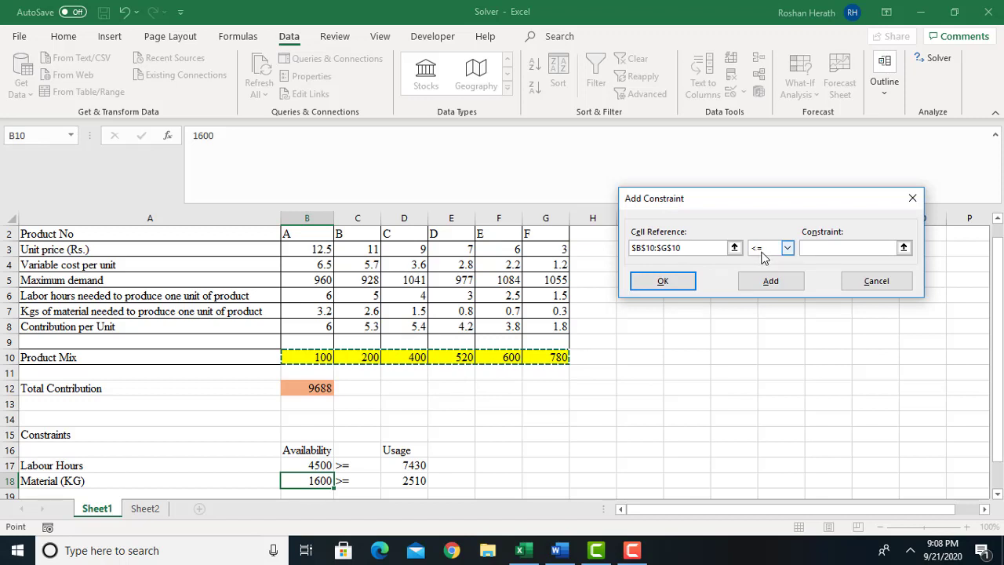
{"action": "left_click", "coordinate": [827, 245]}
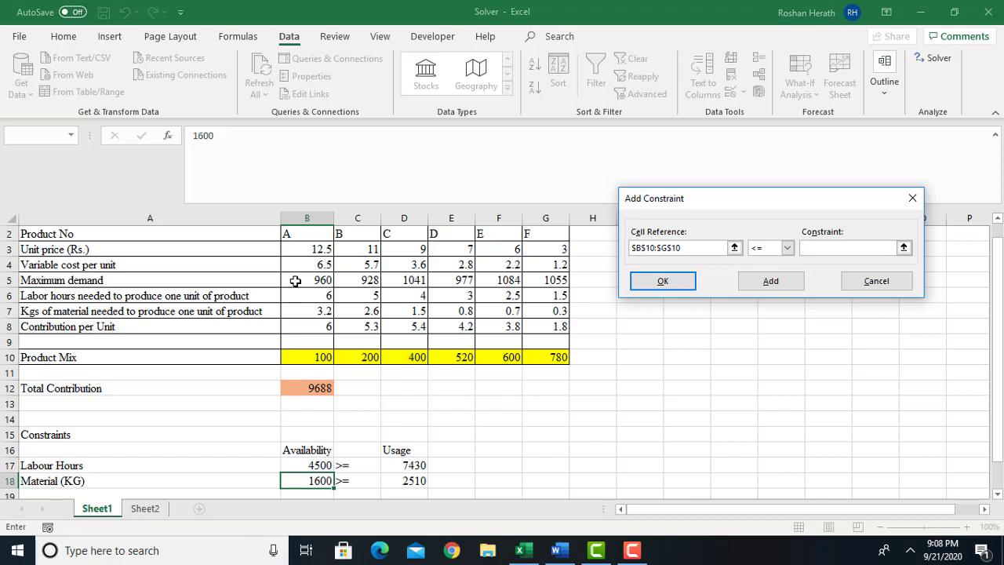
{"action": "left_click_drag", "start_coordinate": [295, 281], "coordinate": [543, 281]}
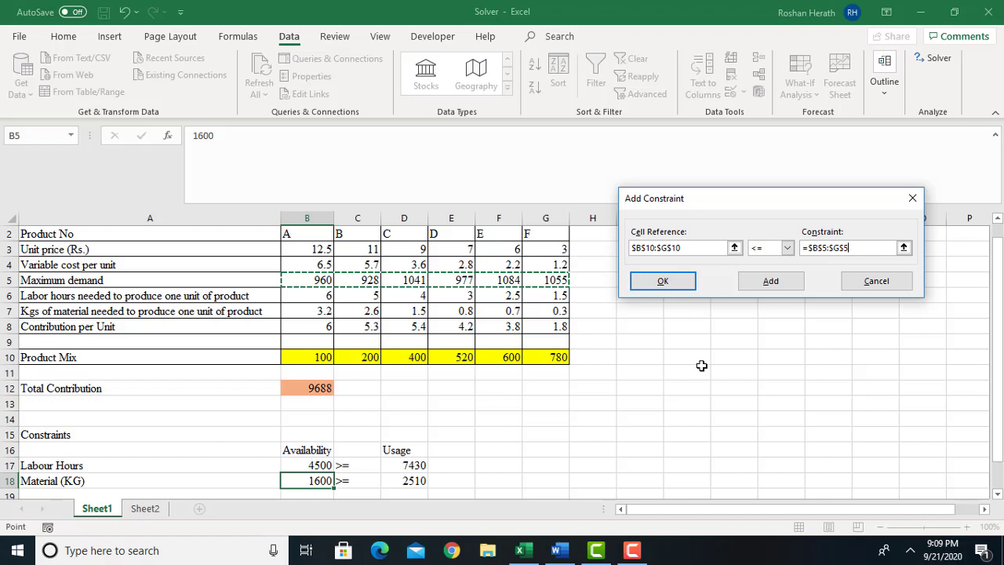
{"action": "left_click", "coordinate": [772, 282]}
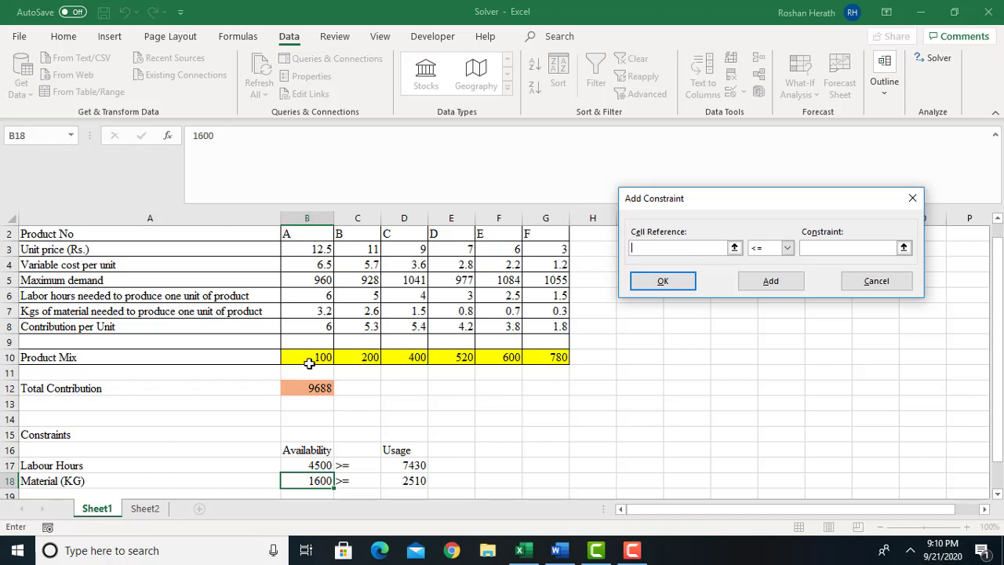
Add an integer (int) constraint on the product mix B10:G10 and finish adding constraints.
{"action": "left_click_drag", "start_coordinate": [304, 359], "coordinate": [538, 355]}
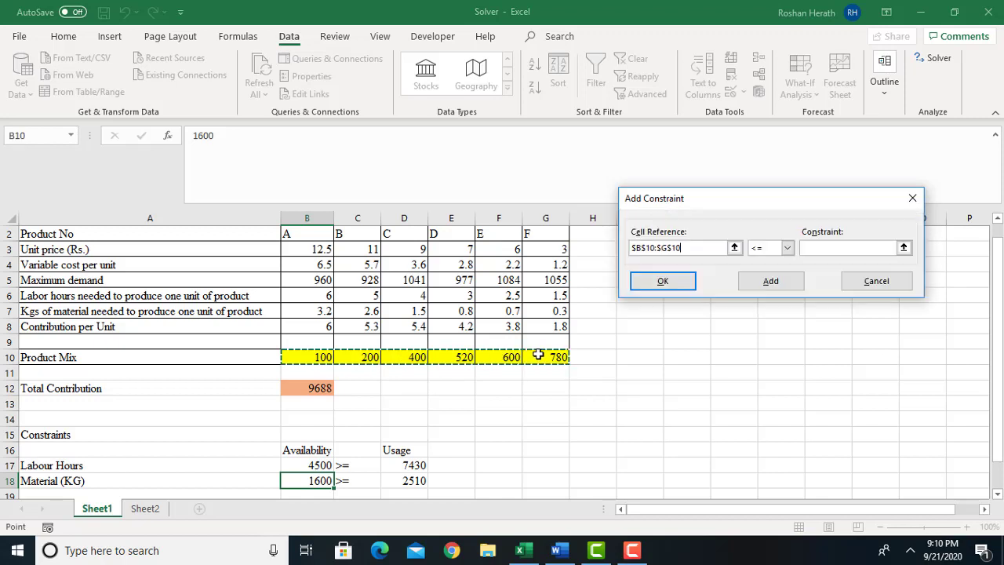
{"action": "left_click", "coordinate": [788, 248]}
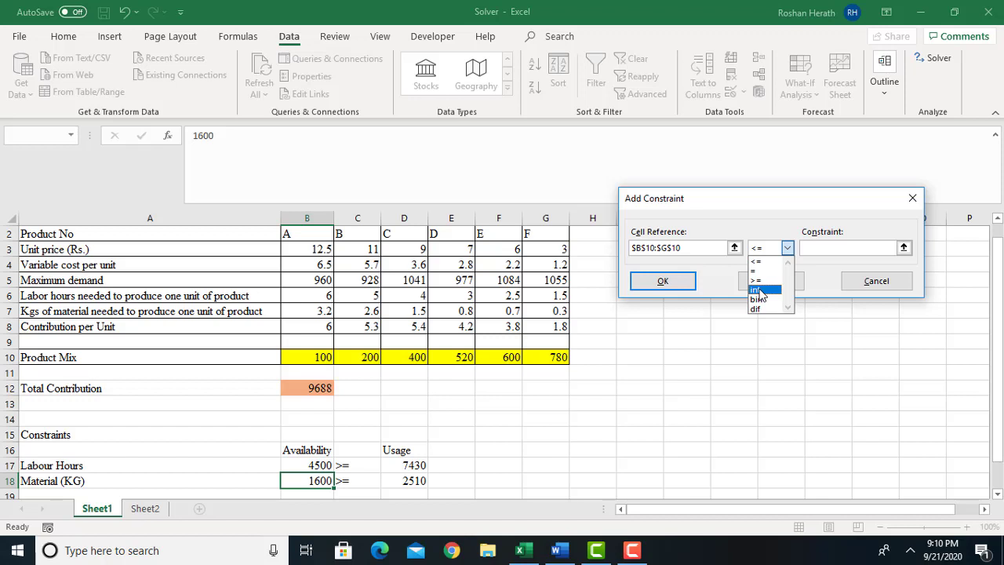
{"action": "left_click", "coordinate": [759, 290]}
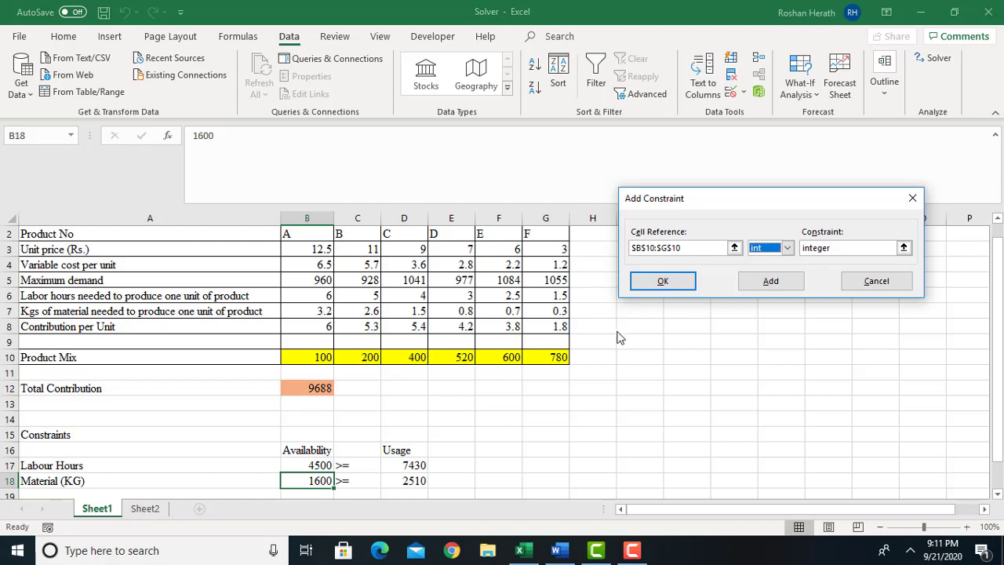
{"action": "left_click", "coordinate": [661, 281]}
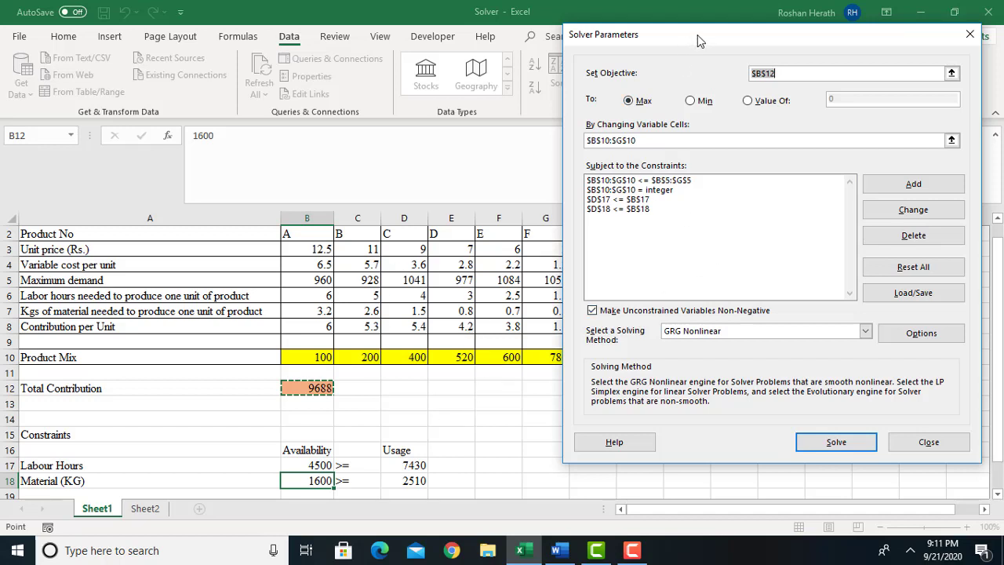
Keep unconstrained variables non-negative and set the solving method to Simplex LP.
{"action": "left_click_drag", "start_coordinate": [697, 35], "coordinate": [718, 40]}
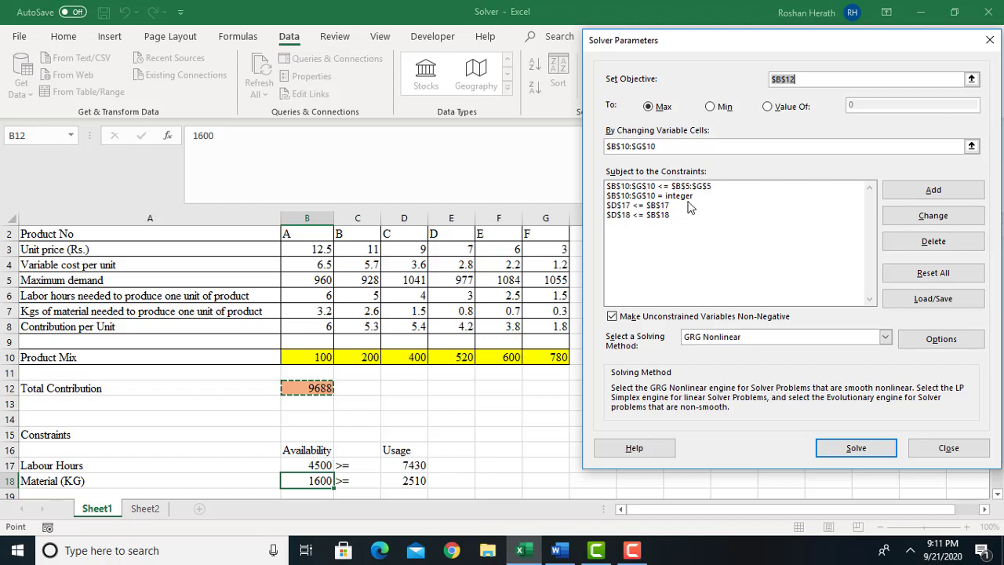
{"action": "left_click", "coordinate": [616, 320]}
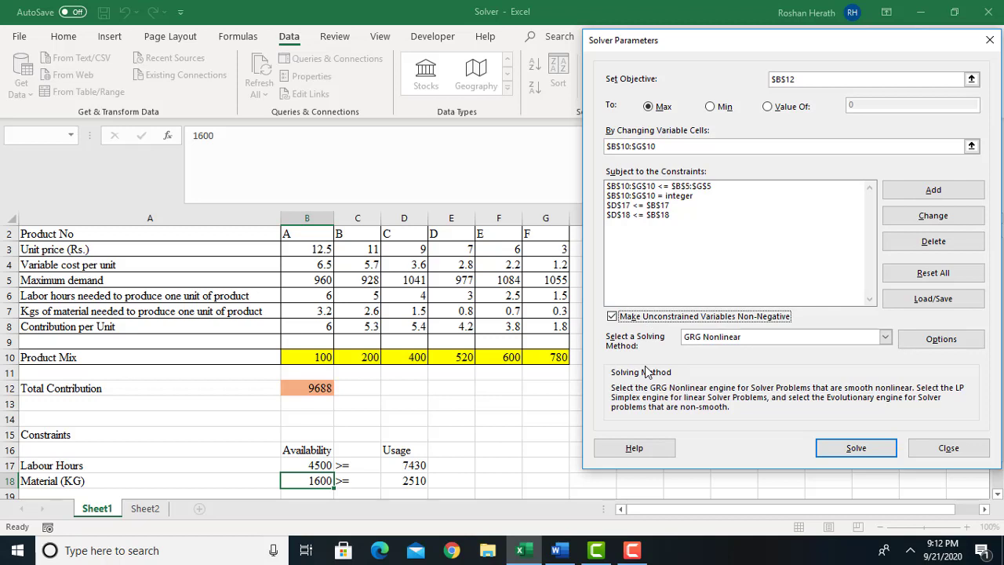
{"action": "left_click", "coordinate": [884, 343]}
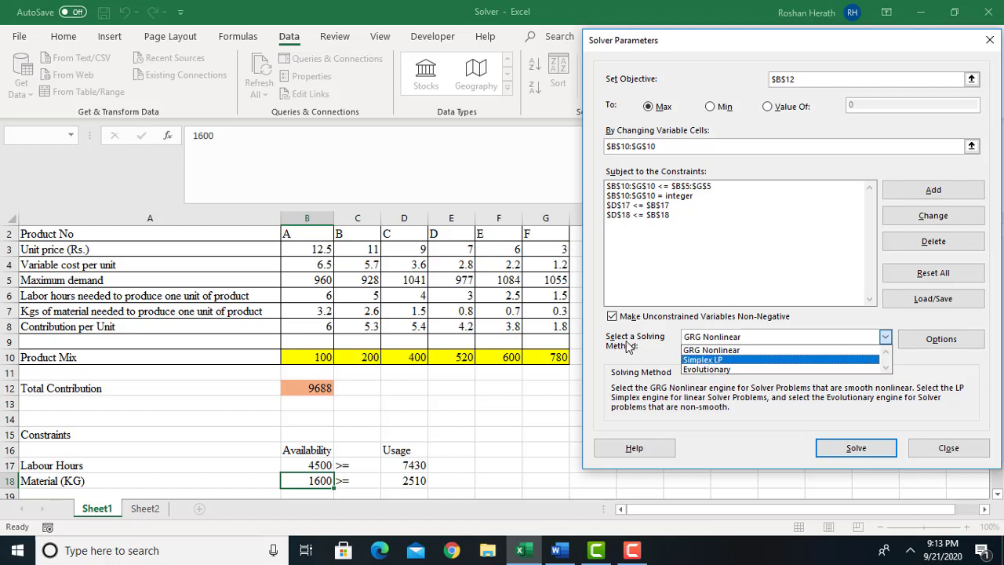
{"action": "left_click", "coordinate": [706, 360]}
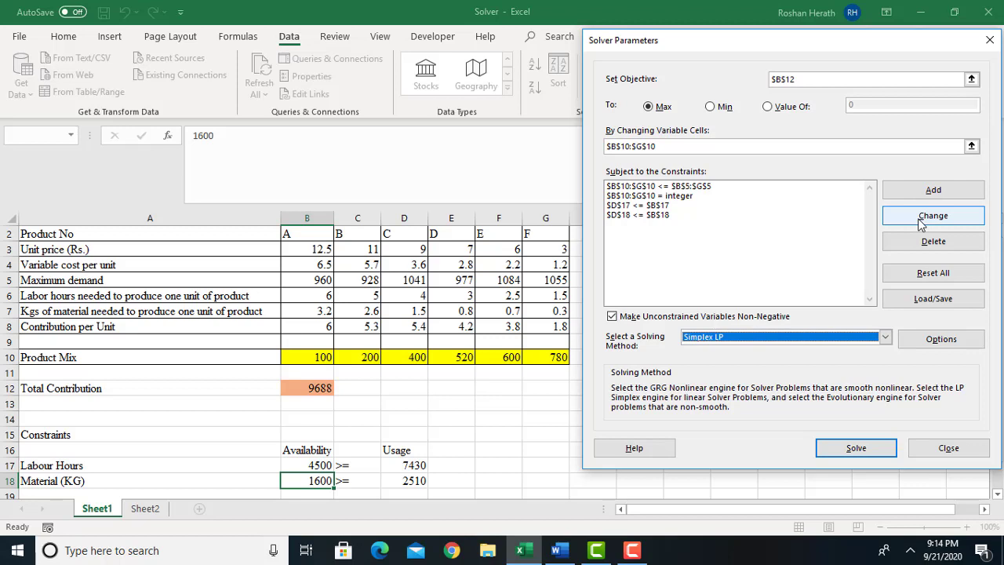
{"action": "left_click", "coordinate": [654, 196]}
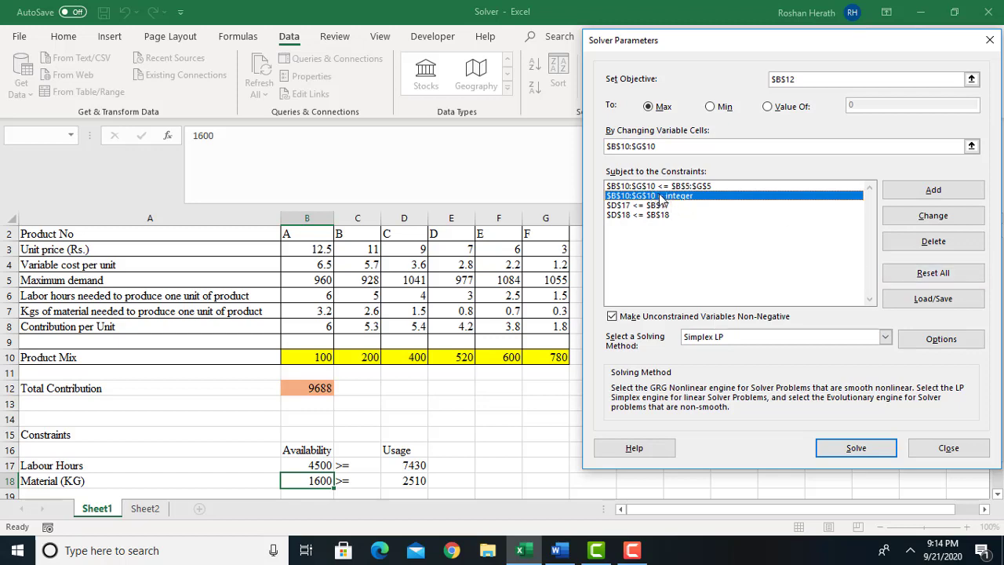
{"action": "left_click", "coordinate": [923, 221]}
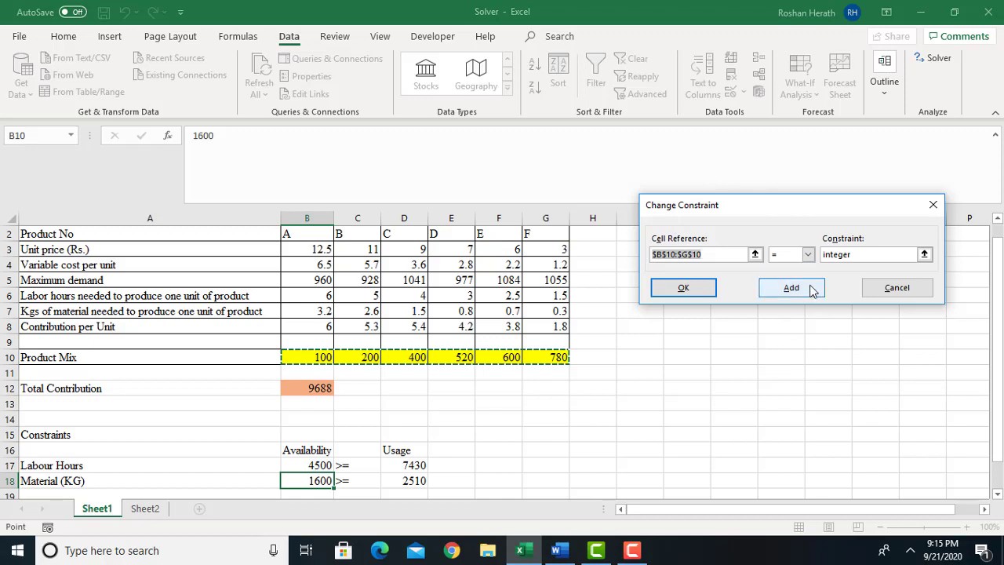
{"action": "left_click", "coordinate": [808, 255]}
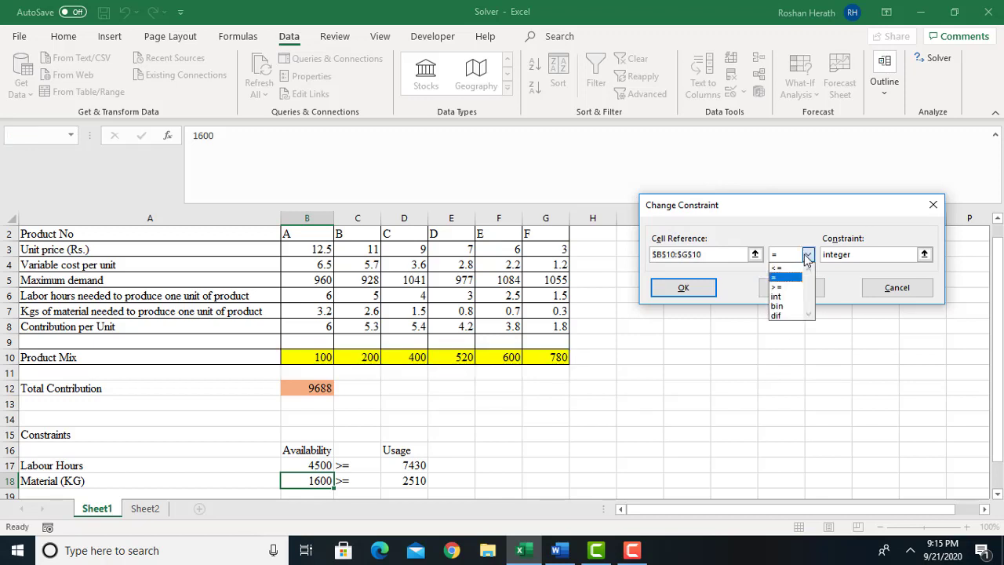
{"action": "left_click", "coordinate": [808, 257]}
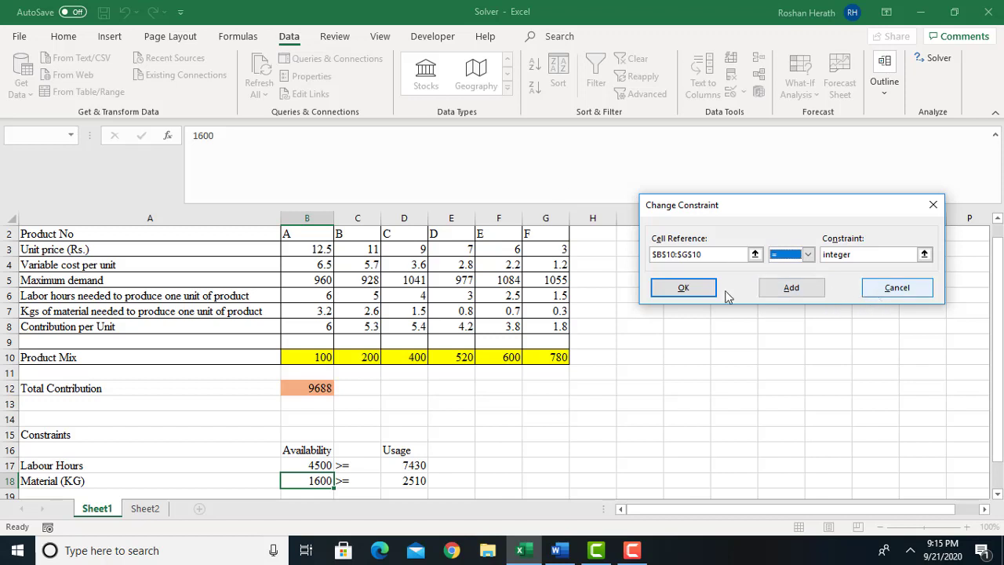
{"action": "left_click", "coordinate": [669, 295]}
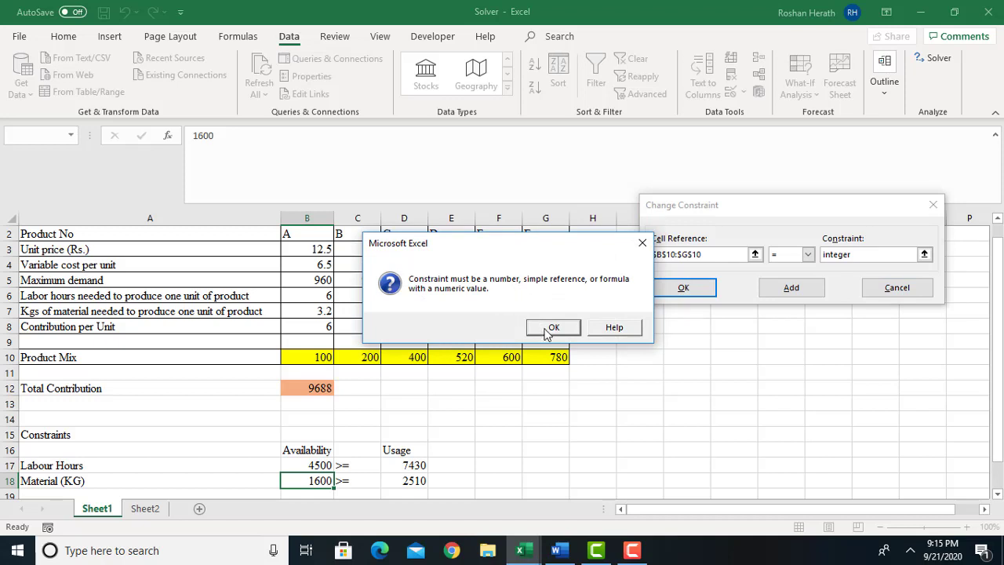
{"action": "left_click", "coordinate": [551, 327]}
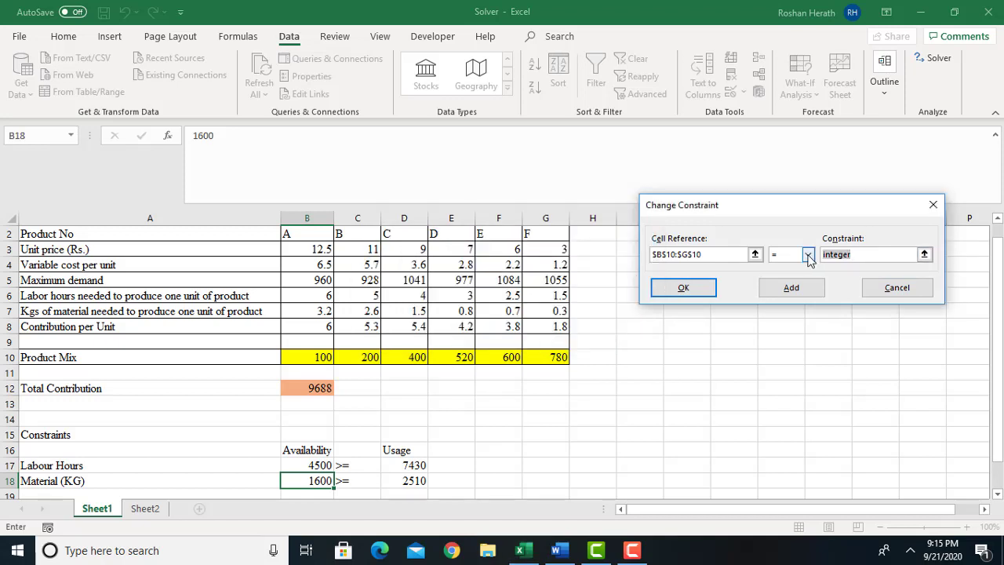
{"action": "left_click", "coordinate": [891, 292]}
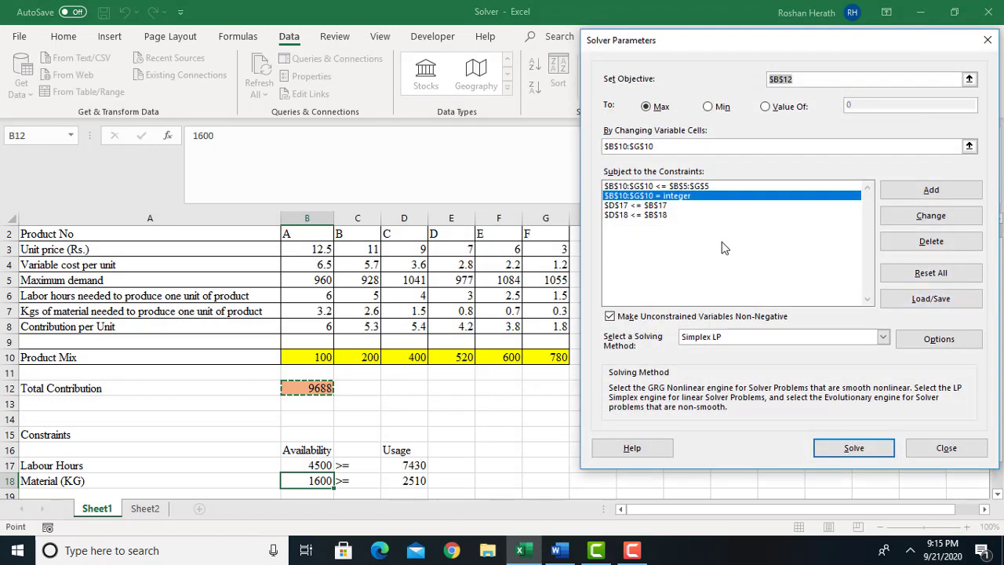
Review the labour hours constraint in its edit dialog, as well as the integer and material constraints in the list.
{"action": "left_click", "coordinate": [640, 206]}
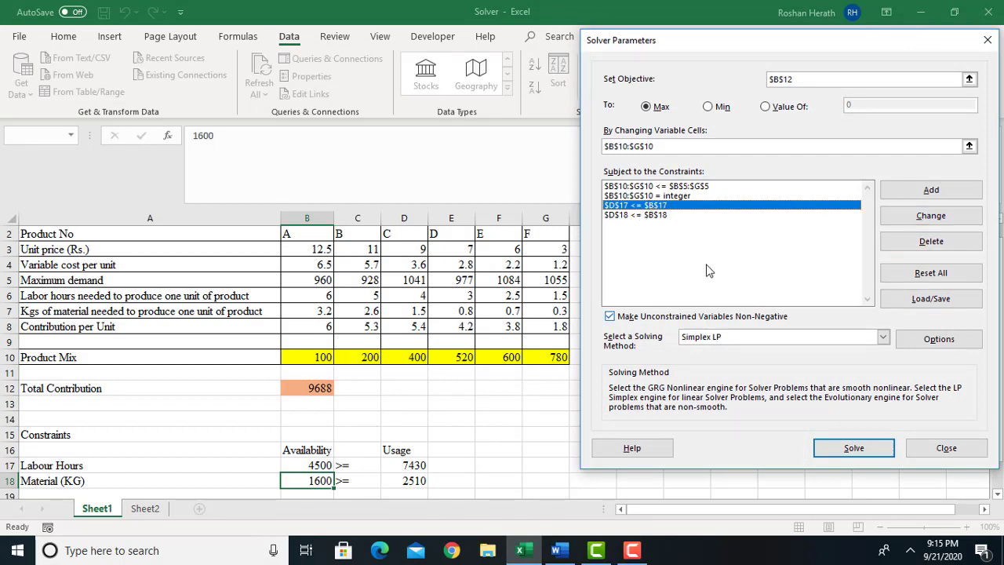
{"action": "left_click", "coordinate": [910, 218]}
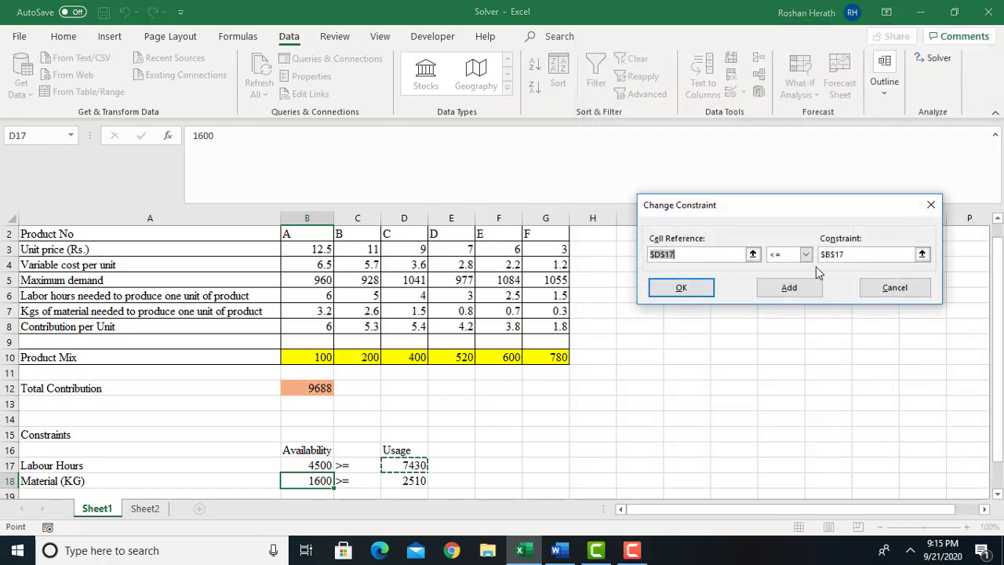
{"action": "left_click", "coordinate": [681, 287]}
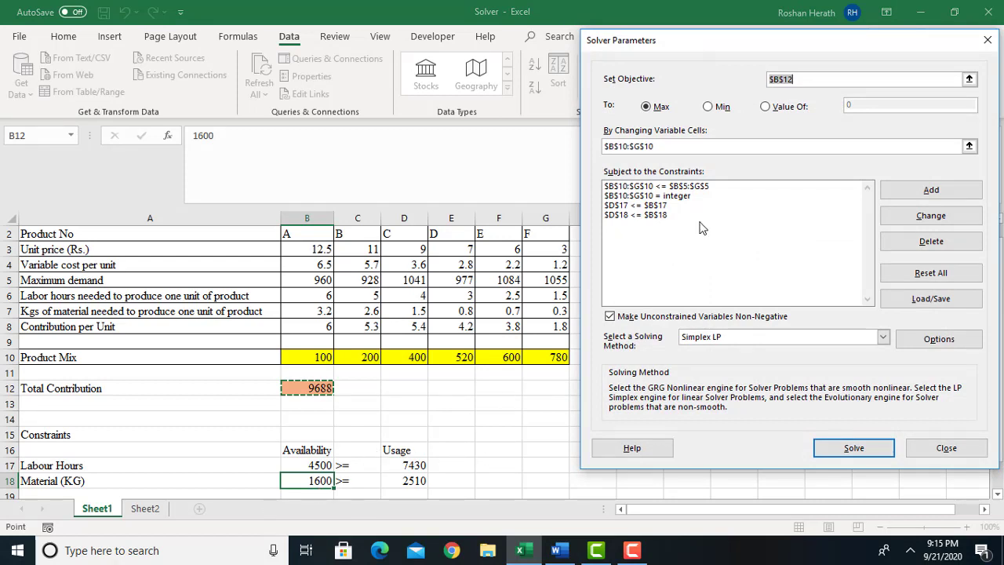
{"action": "left_click", "coordinate": [643, 216]}
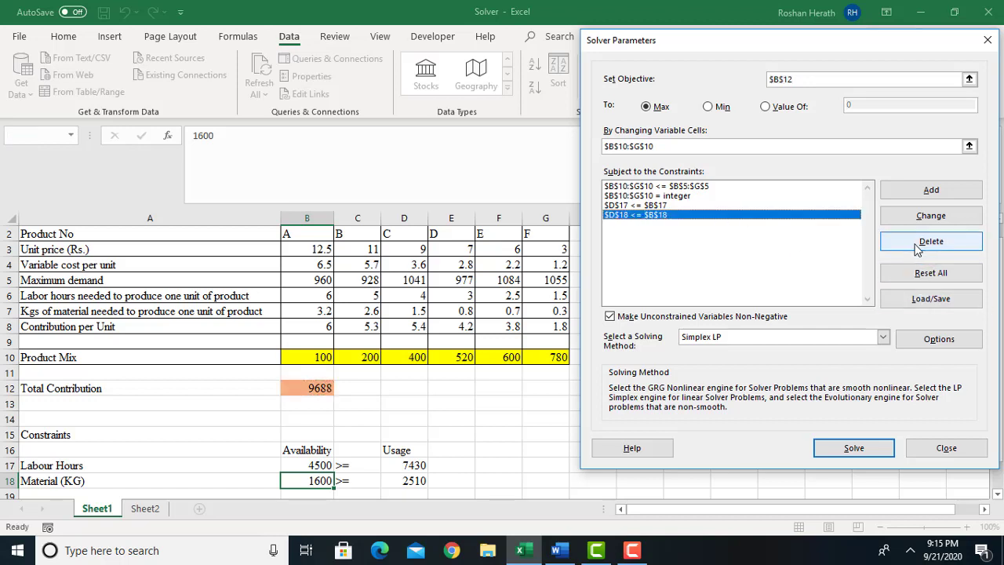
{"action": "left_click", "coordinate": [626, 196]}
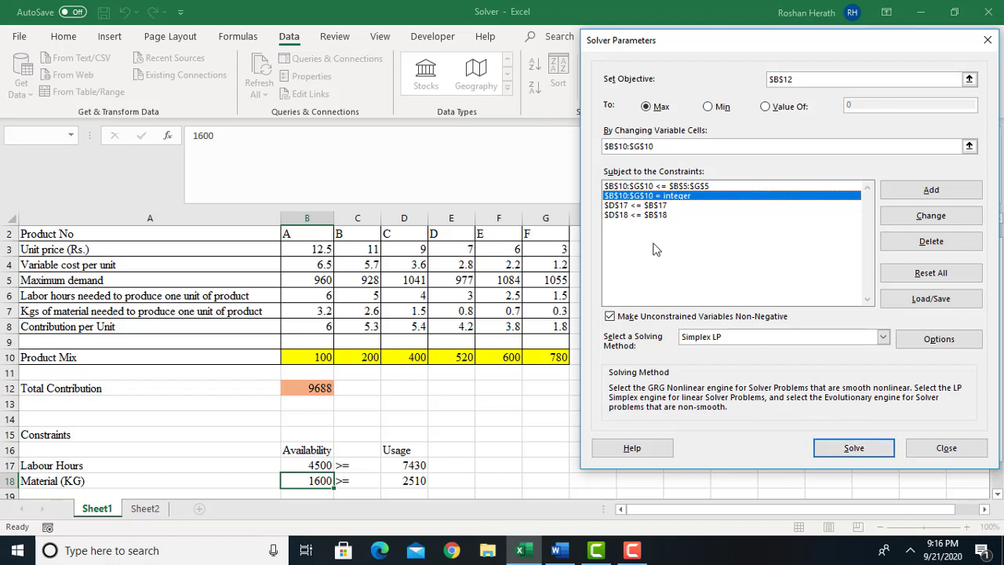
{"action": "left_click", "coordinate": [646, 215]}
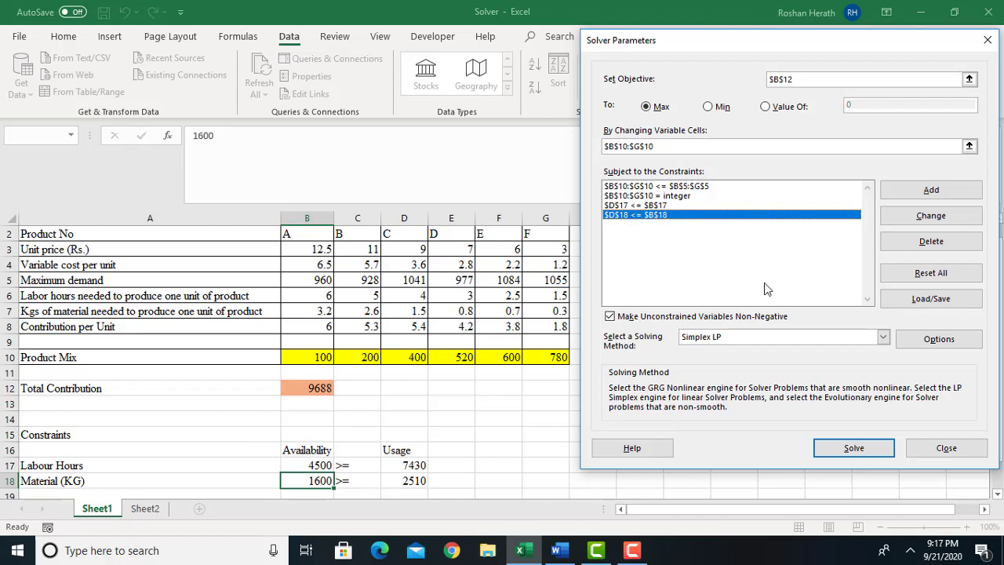
Solve the model and keep the Solver solution, generating an Answer report.
{"action": "left_click", "coordinate": [845, 446]}
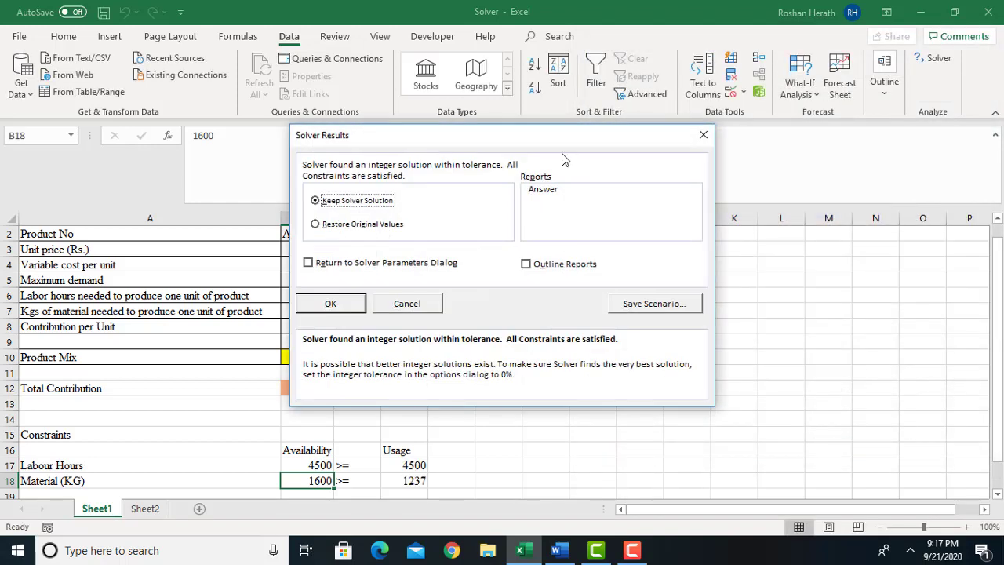
{"action": "left_click_drag", "start_coordinate": [571, 141], "coordinate": [841, 150]}
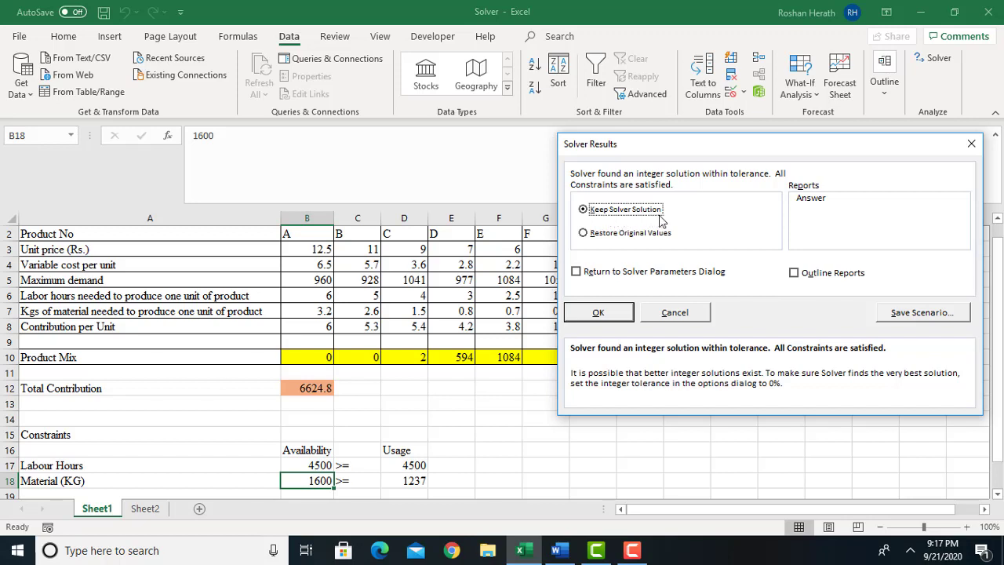
{"action": "left_click_drag", "start_coordinate": [694, 148], "coordinate": [710, 73]}
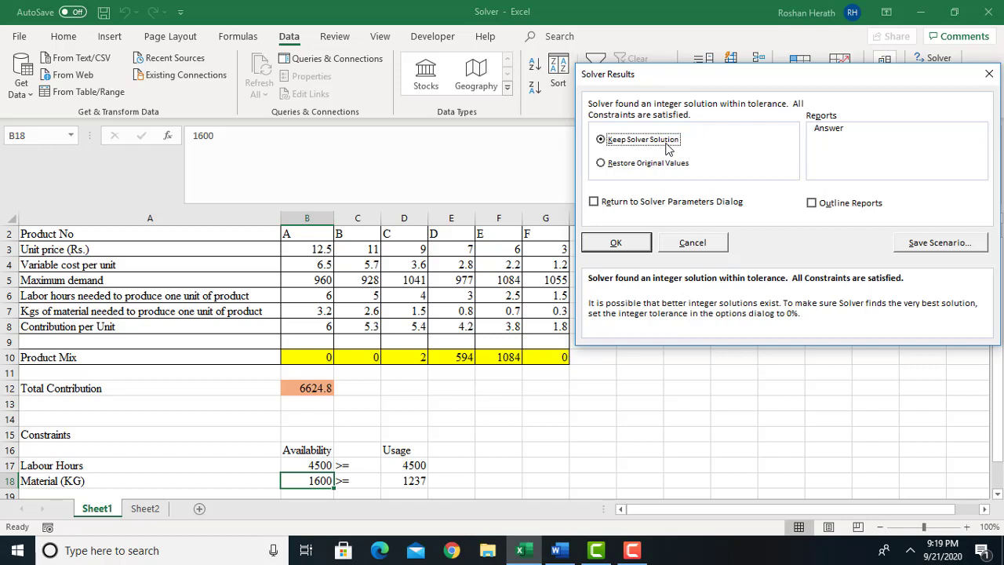
{"action": "left_click", "coordinate": [832, 134]}
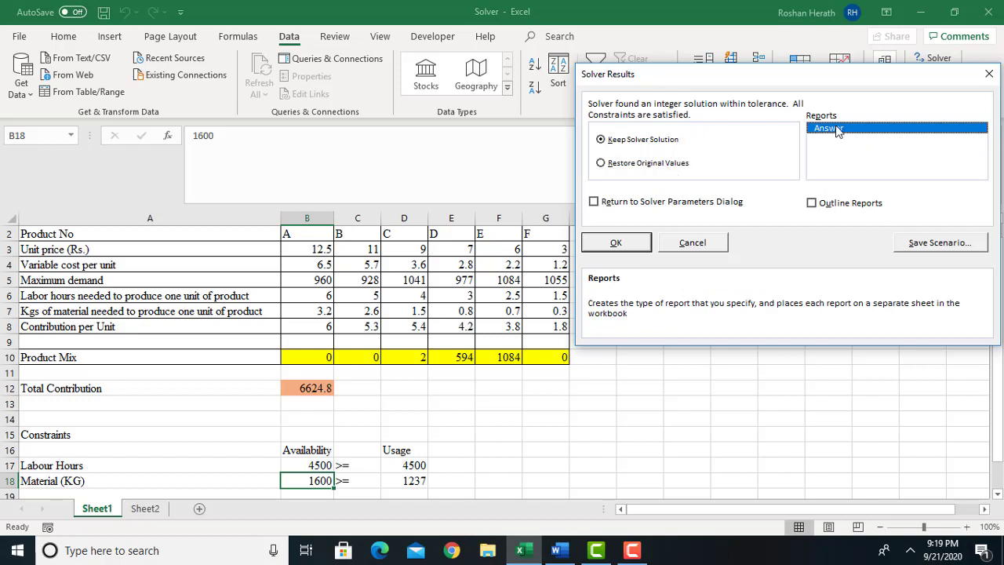
{"action": "left_click", "coordinate": [618, 245]}
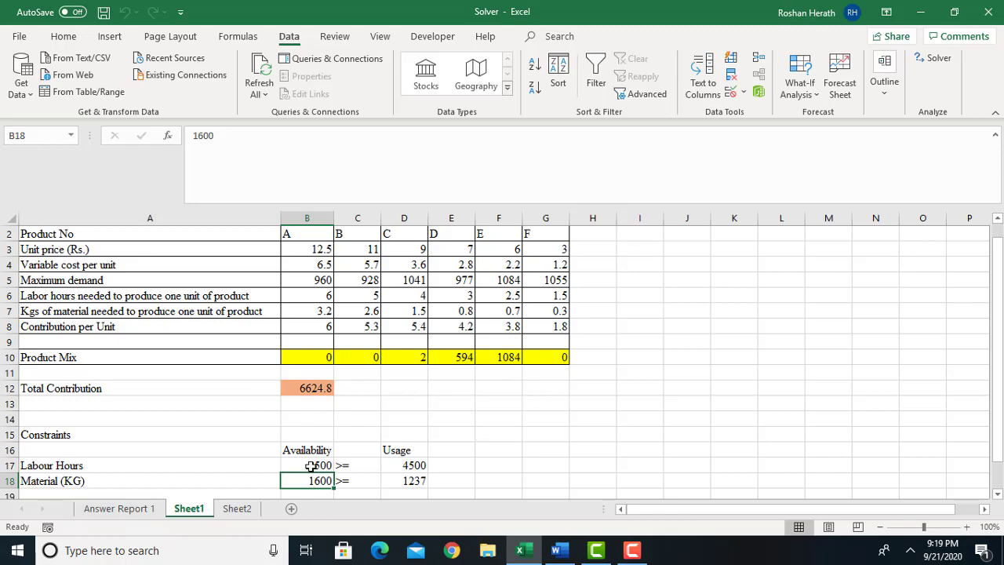
Review the objective, variable cells and constraints sections of the Answer Report 1 sheet.
{"action": "left_click", "coordinate": [119, 509]}
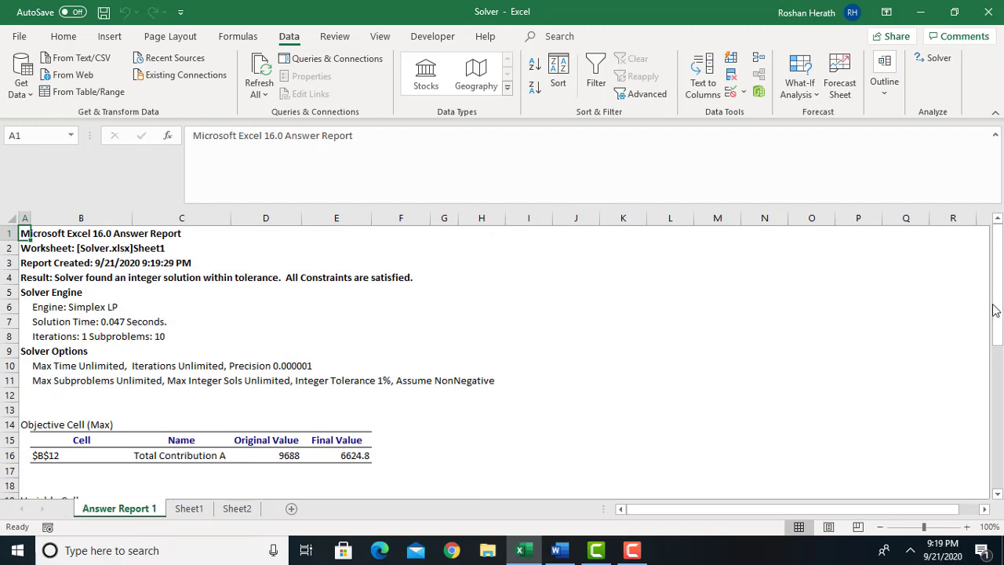
{"action": "left_click_drag", "start_coordinate": [998, 317], "coordinate": [1000, 384]}
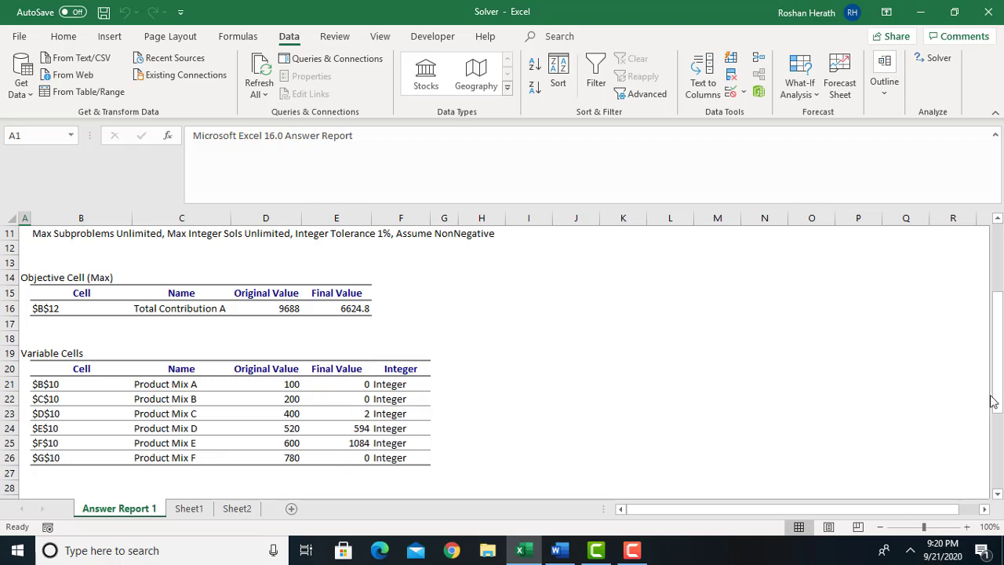
{"action": "left_click_drag", "start_coordinate": [999, 396], "coordinate": [992, 495]}
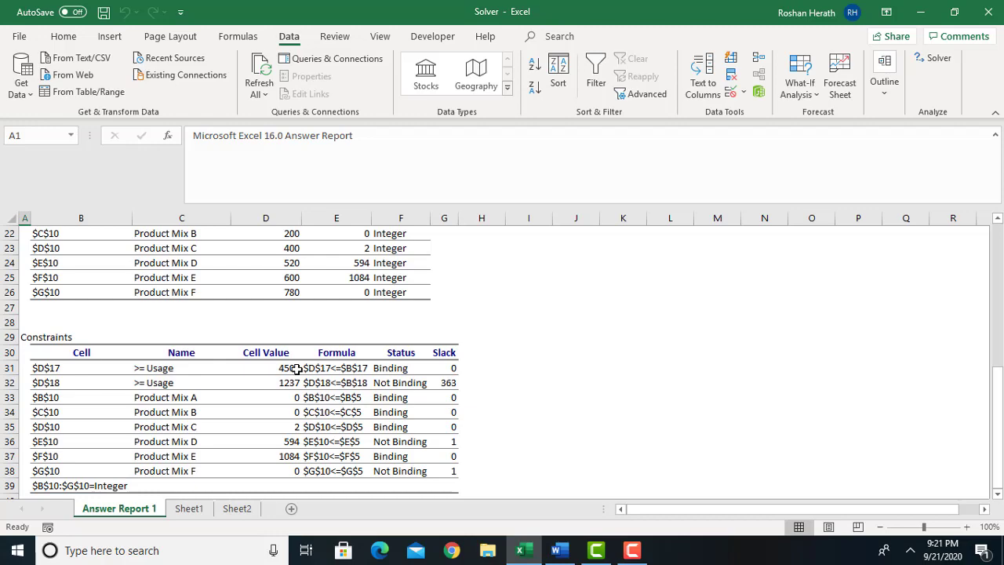
Compare labour hours availability in B17 and usage in D17 on Sheet1 with the constraint's status and slack in Answer Report 1.
{"action": "left_click", "coordinate": [189, 509]}
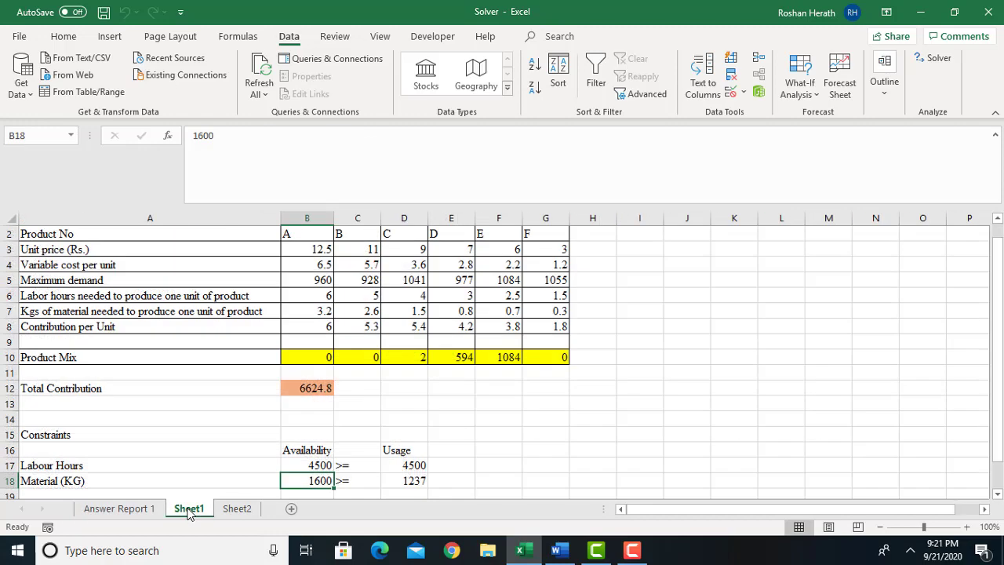
{"action": "left_click", "coordinate": [297, 465]}
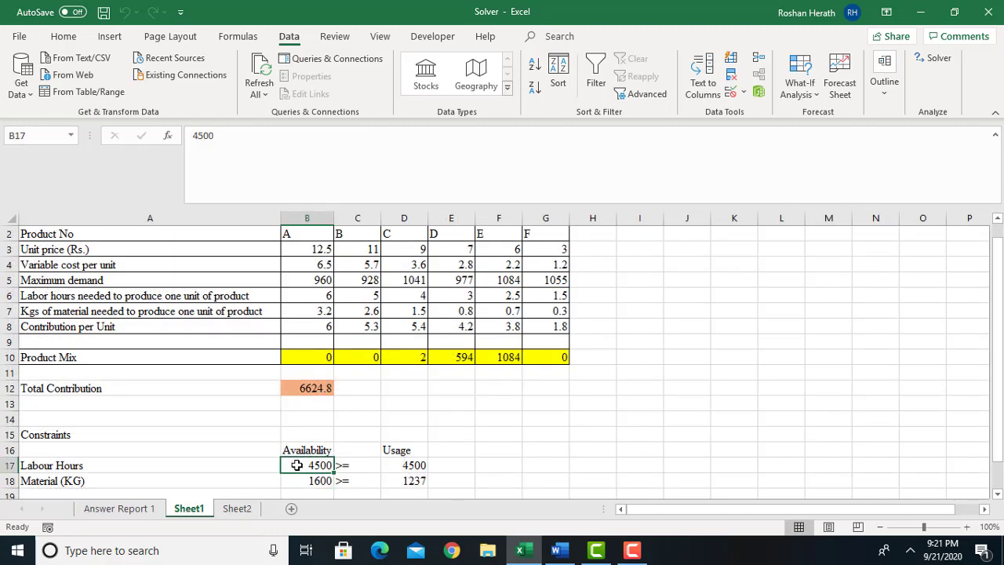
{"action": "left_click", "coordinate": [394, 465]}
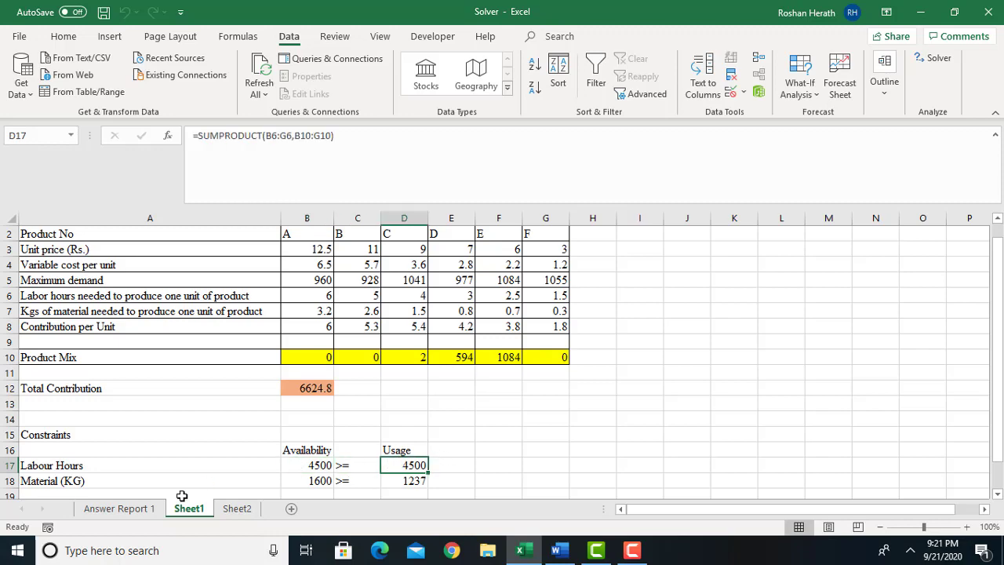
{"action": "left_click", "coordinate": [130, 512]}
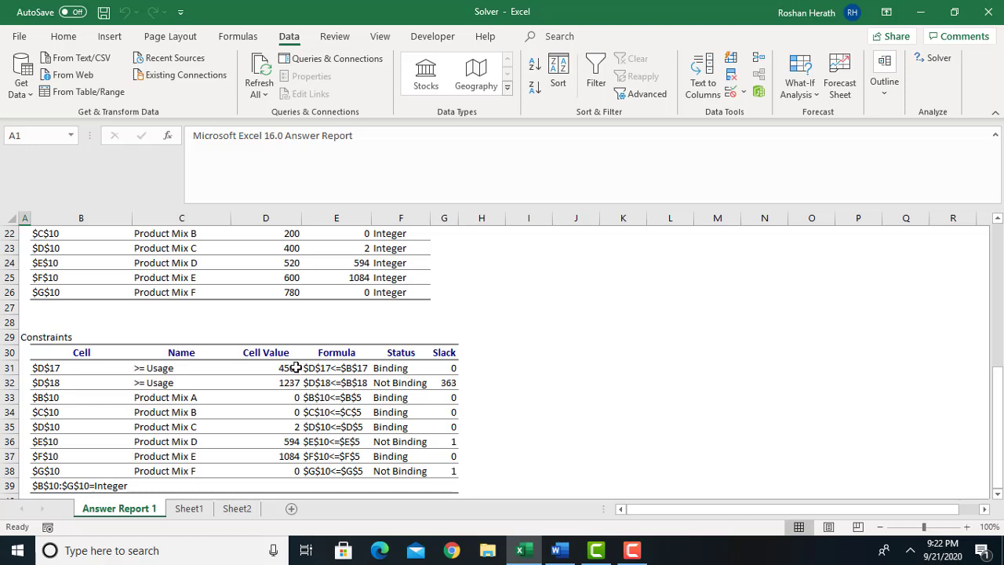
{"action": "left_click", "coordinate": [188, 515]}
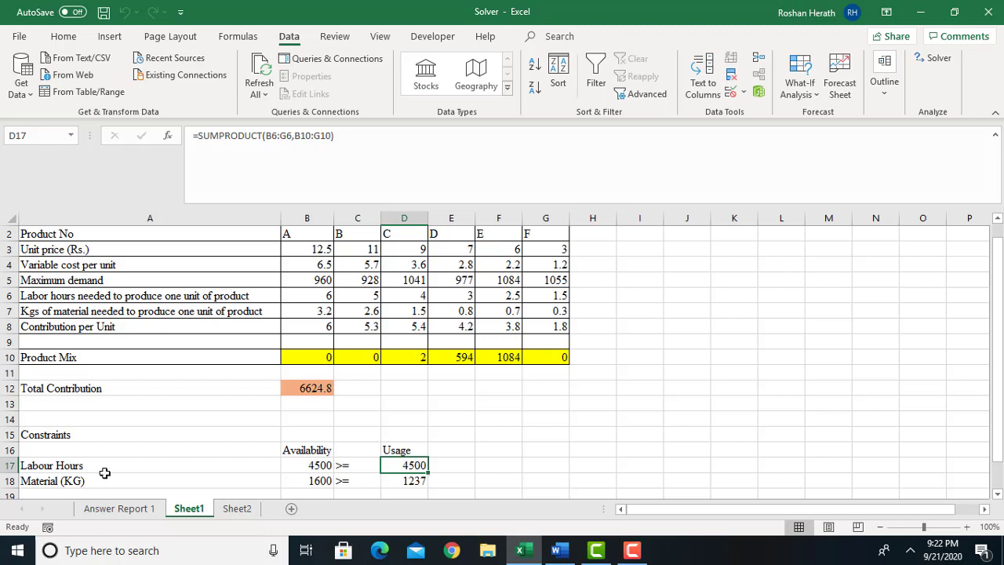
{"action": "left_click", "coordinate": [119, 508]}
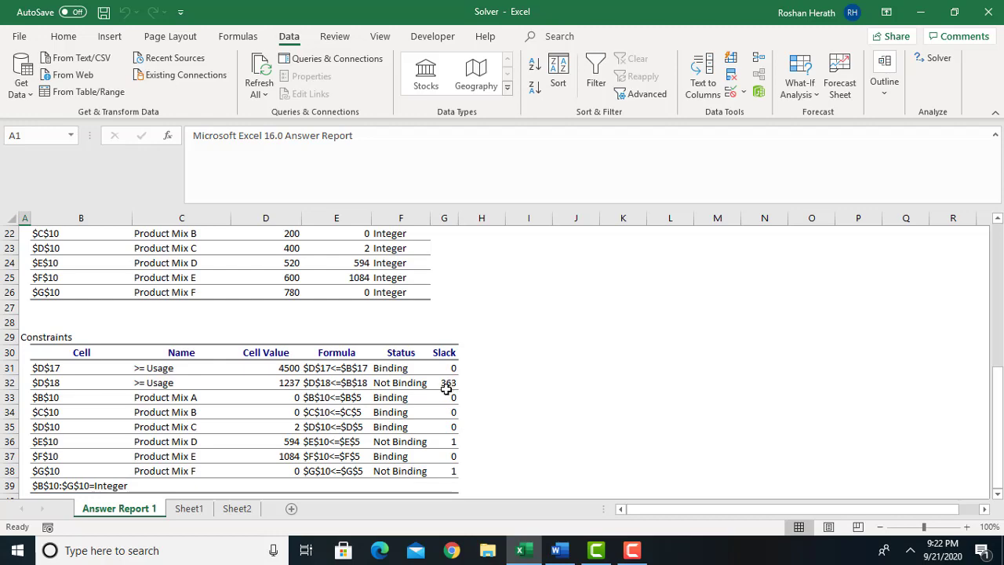
Compare material availability in B18 and usage in D18 on Sheet1 with the material constraint's slack in Answer Report 1.
{"action": "left_click", "coordinate": [189, 508]}
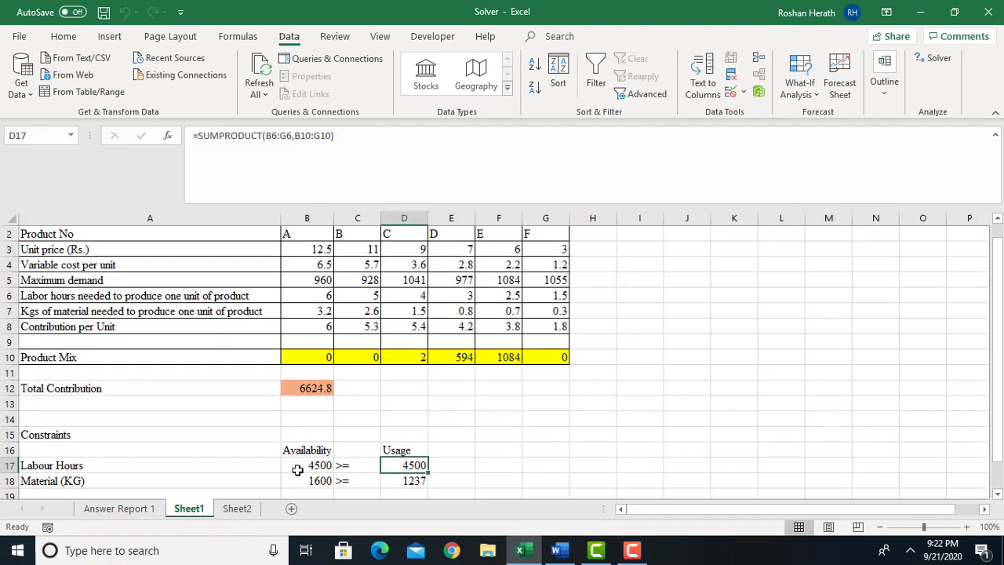
{"action": "left_click", "coordinate": [299, 479]}
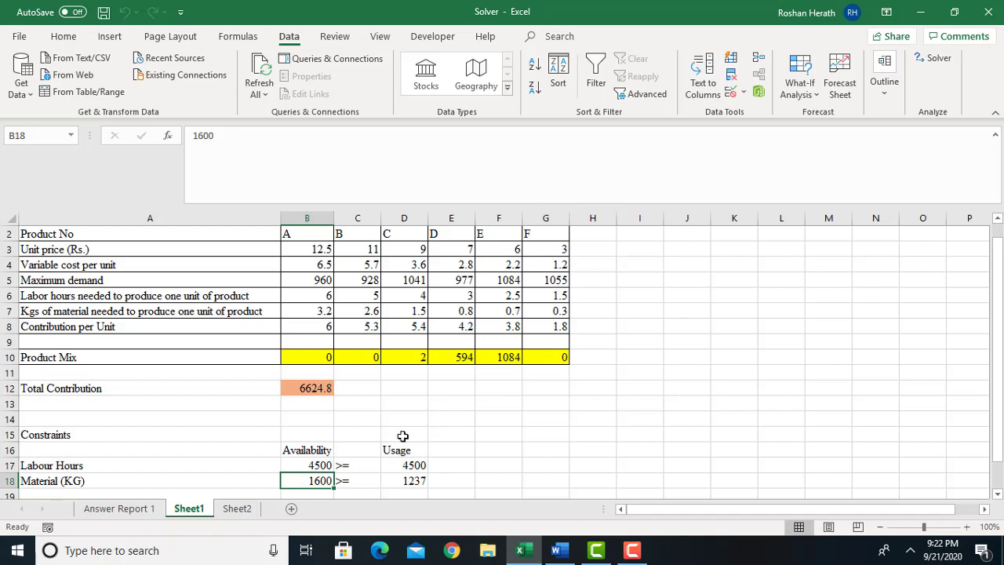
{"action": "left_click", "coordinate": [397, 481]}
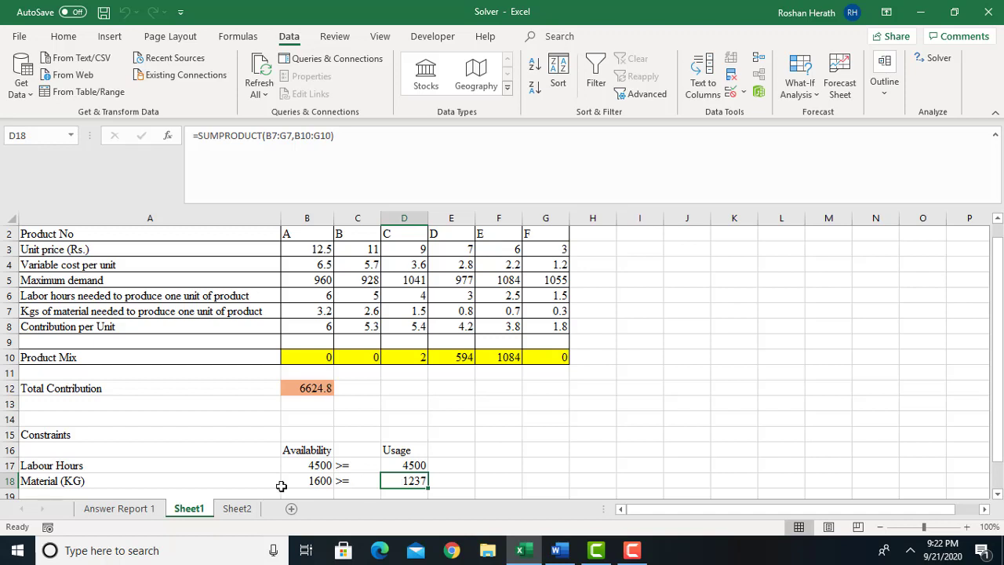
{"action": "left_click", "coordinate": [118, 508]}
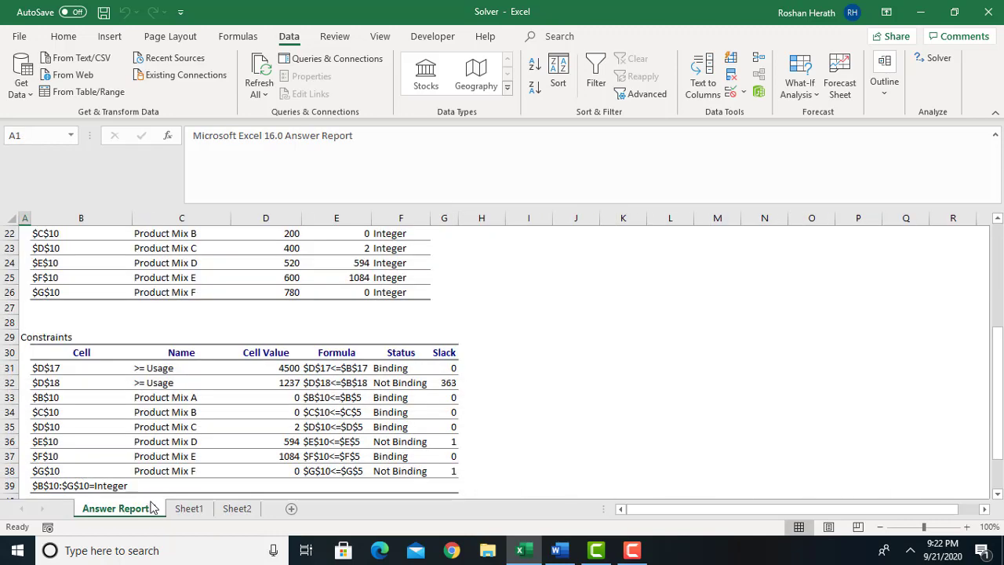
{"action": "left_click", "coordinate": [189, 509]}
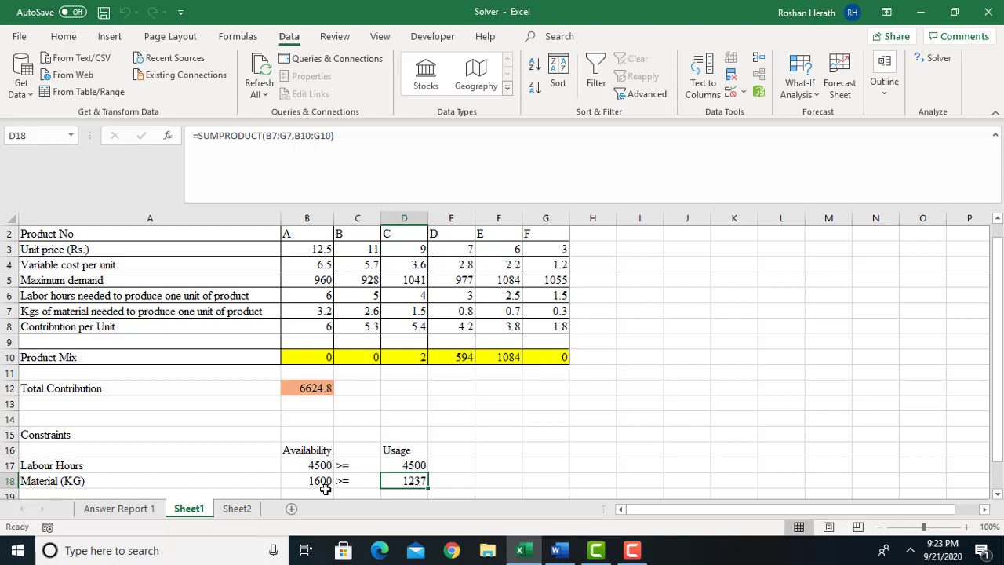
{"action": "left_click", "coordinate": [128, 509]}
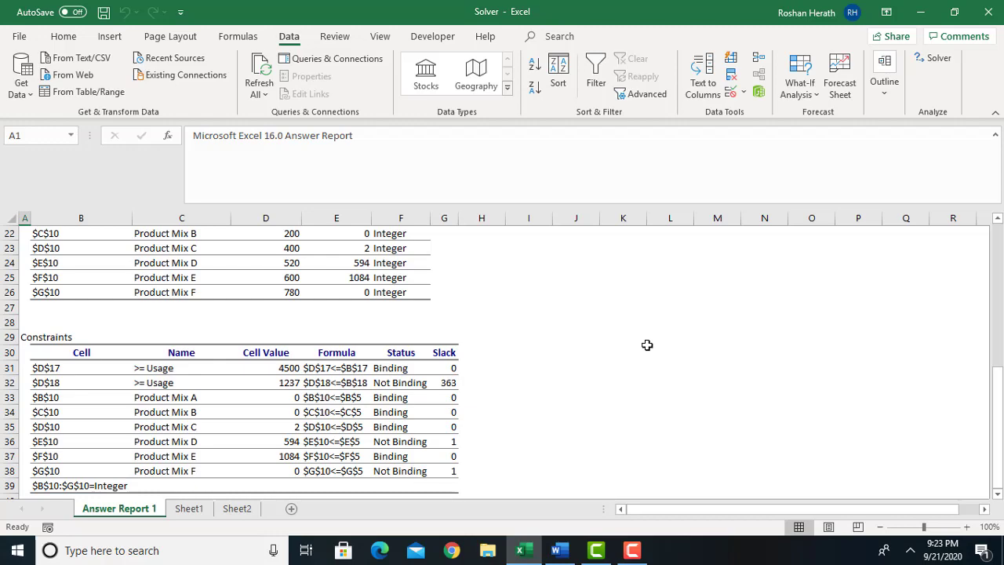
Examine the availability and usage cells for both labour hours and material on Sheet1.
{"action": "left_click", "coordinate": [190, 510]}
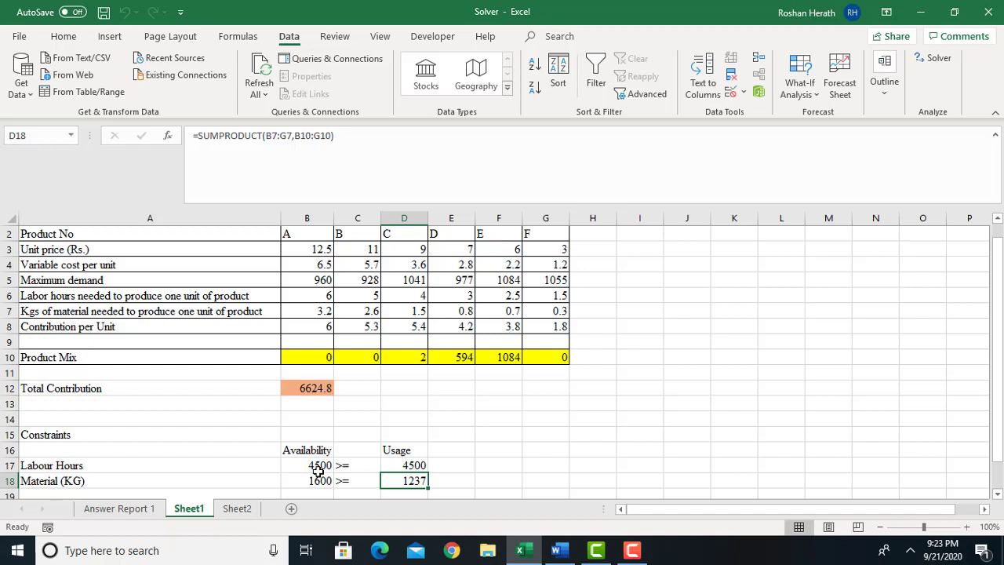
{"action": "left_click", "coordinate": [319, 468]}
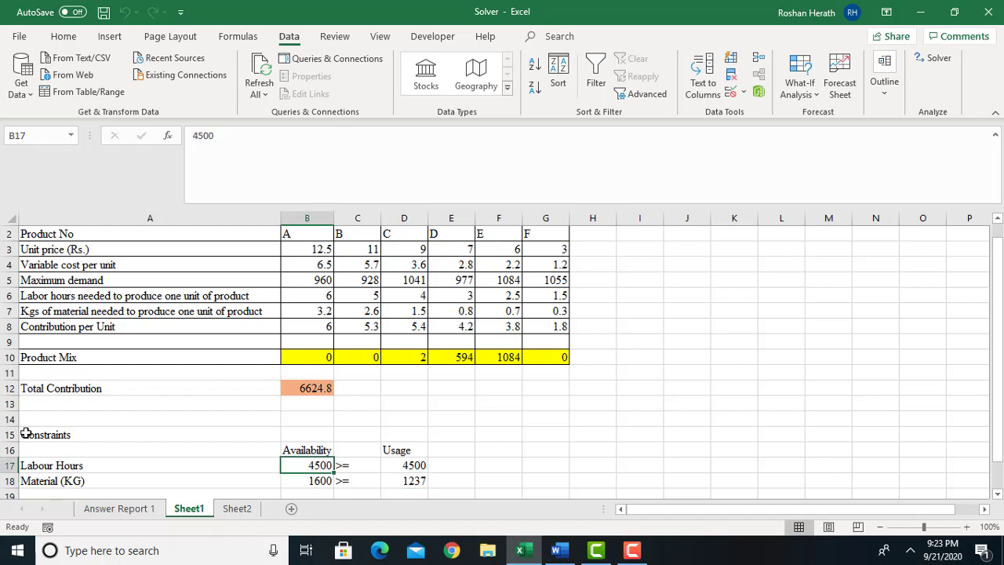
{"action": "left_click", "coordinate": [451, 466]}
{"action": "left_click", "coordinate": [400, 465]}
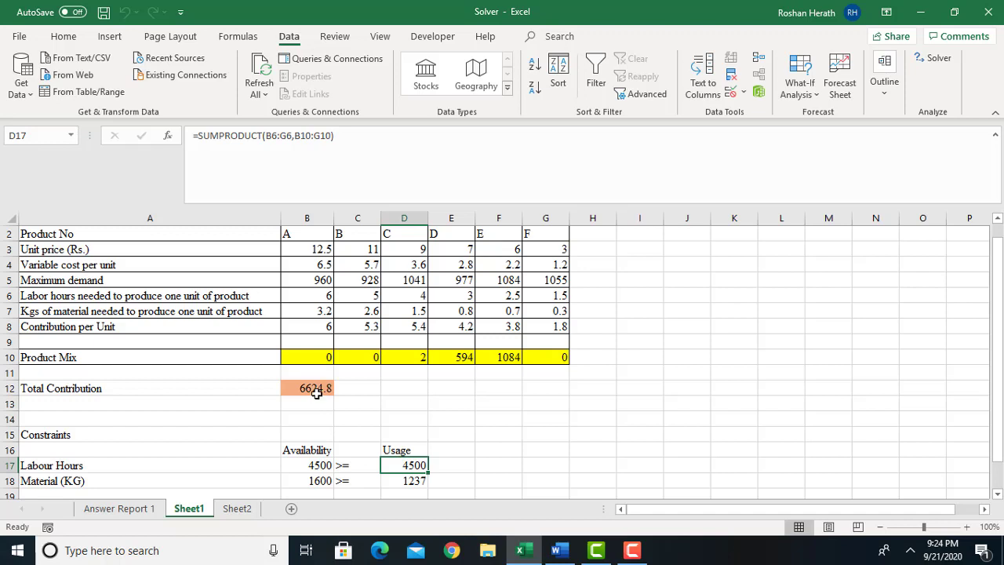
{"action": "left_click", "coordinate": [308, 481]}
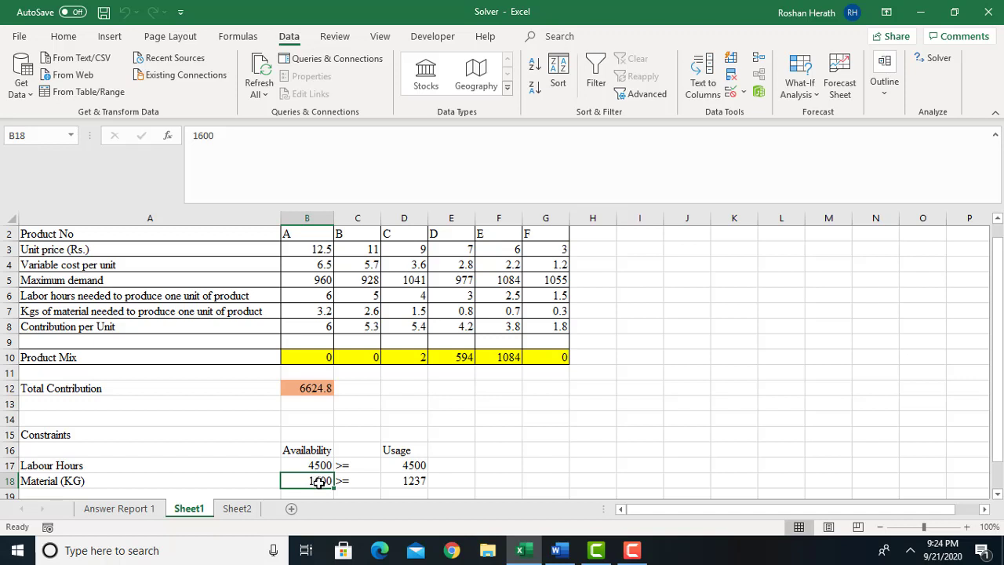
{"action": "left_click", "coordinate": [406, 481]}
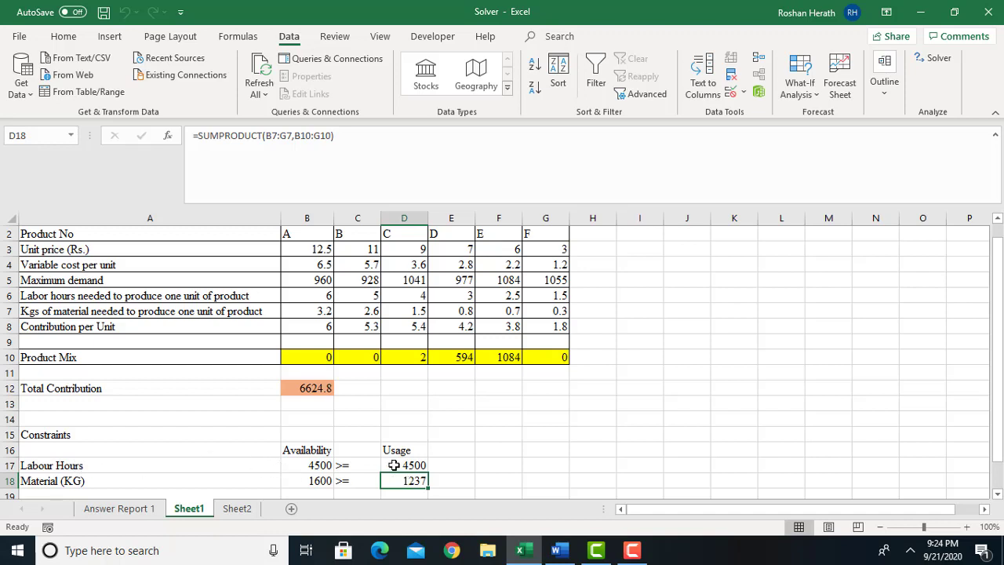
{"action": "left_click", "coordinate": [394, 465]}
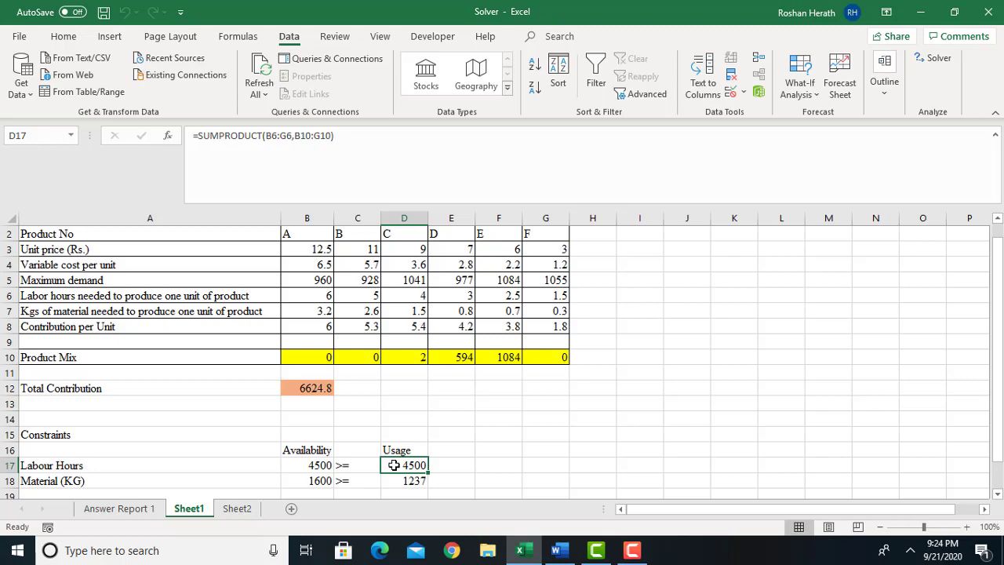
Check the Product Mix D slack in G36 of Answer Report 1 against product D's planned quantity in E10 on Sheet1.
{"action": "left_click", "coordinate": [155, 510]}
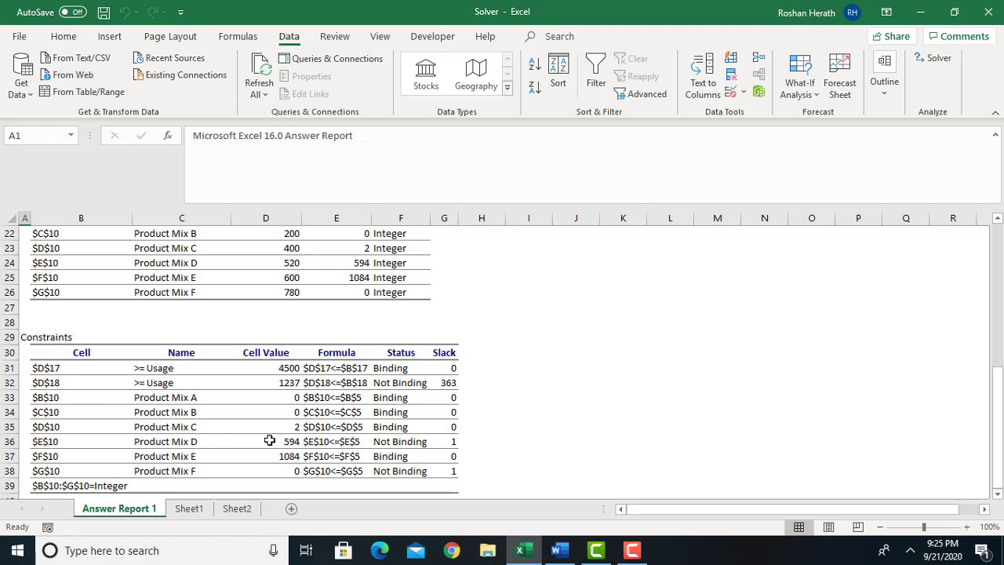
{"action": "double_click", "coordinate": [453, 441]}
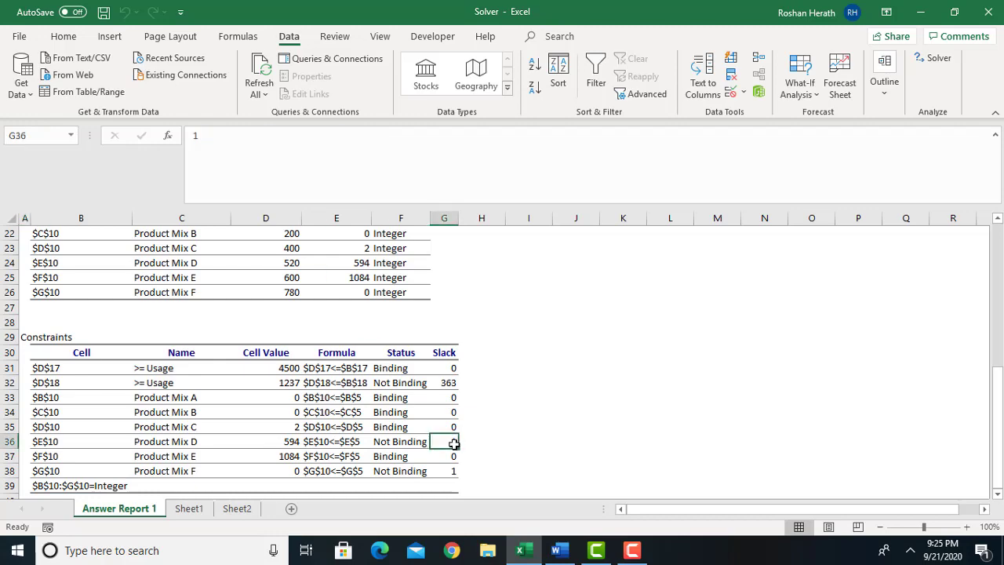
{"action": "left_click", "coordinate": [189, 508]}
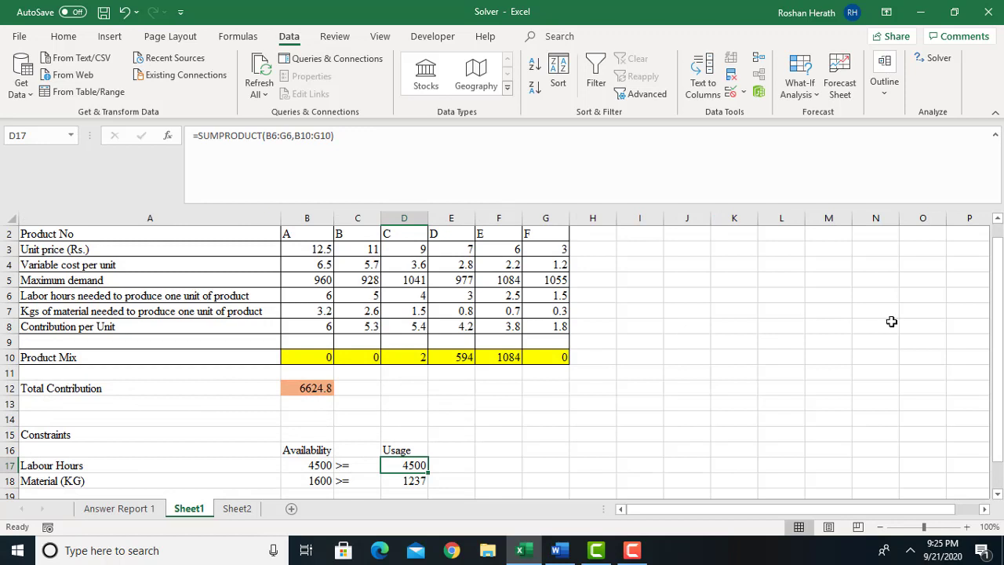
{"action": "left_click", "coordinate": [462, 359]}
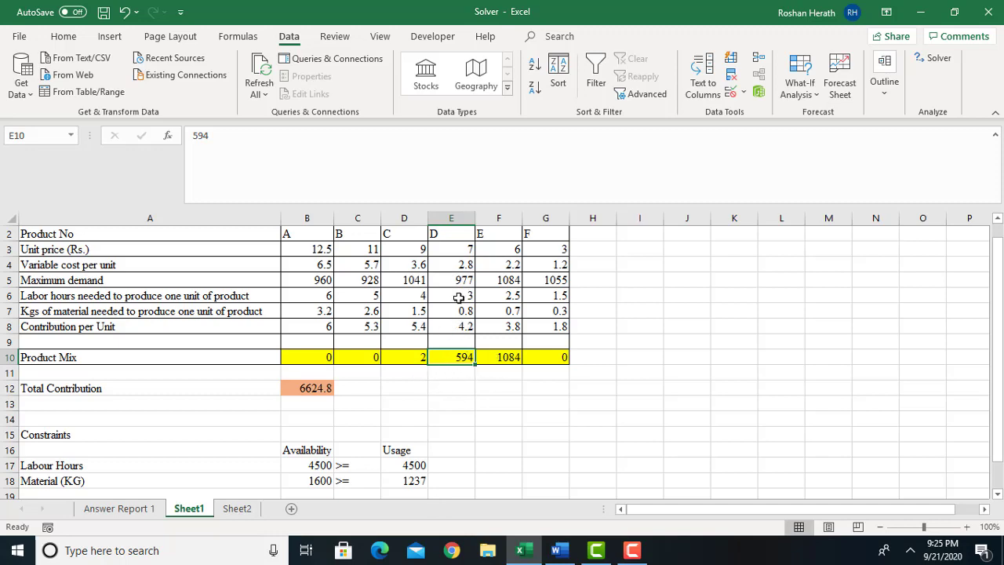
{"action": "left_click", "coordinate": [138, 515]}
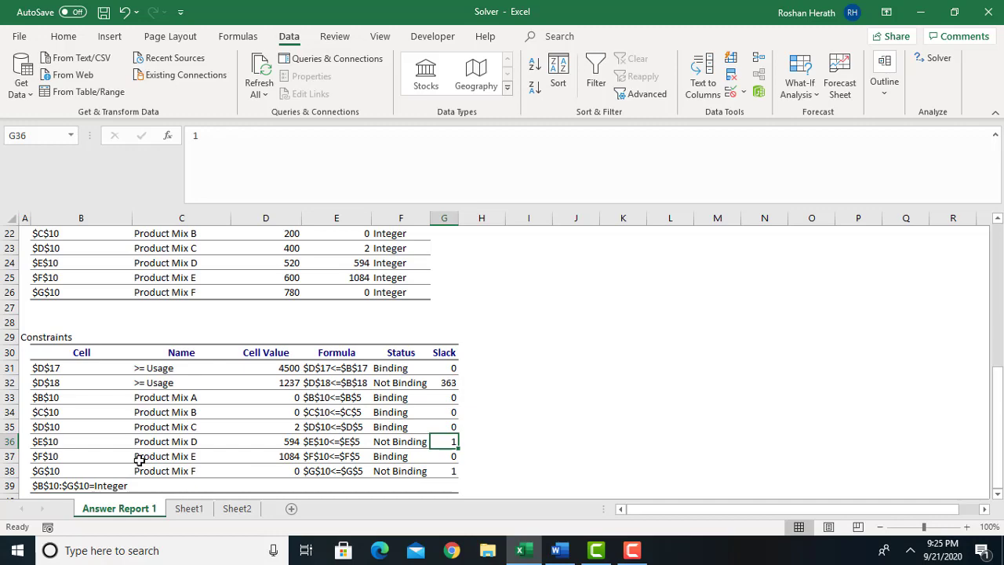
Compare product E's maximum demand in F5 with its product mix in F10 on Sheet1, and return to Answer Report 1.
{"action": "left_click", "coordinate": [189, 508]}
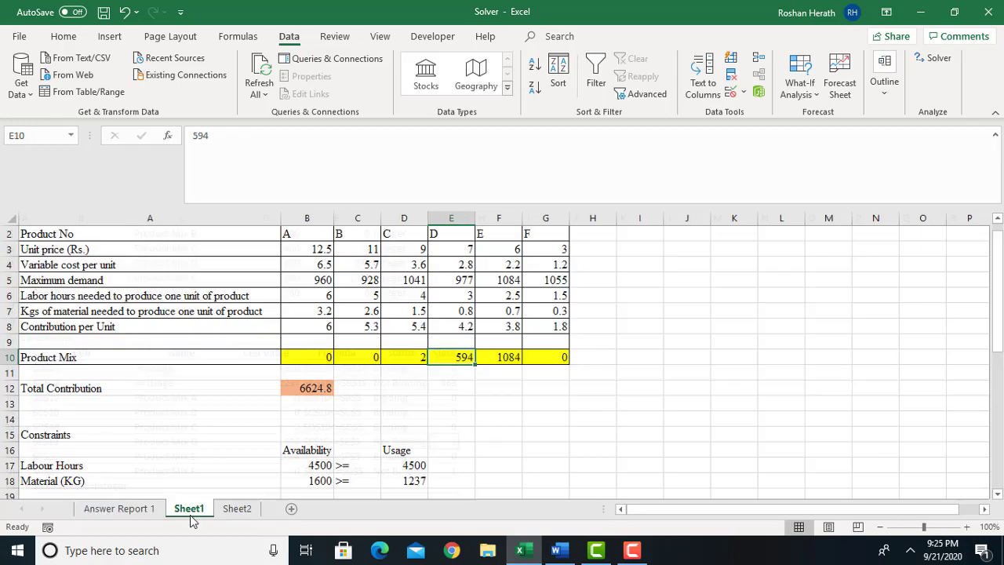
{"action": "left_click", "coordinate": [507, 282]}
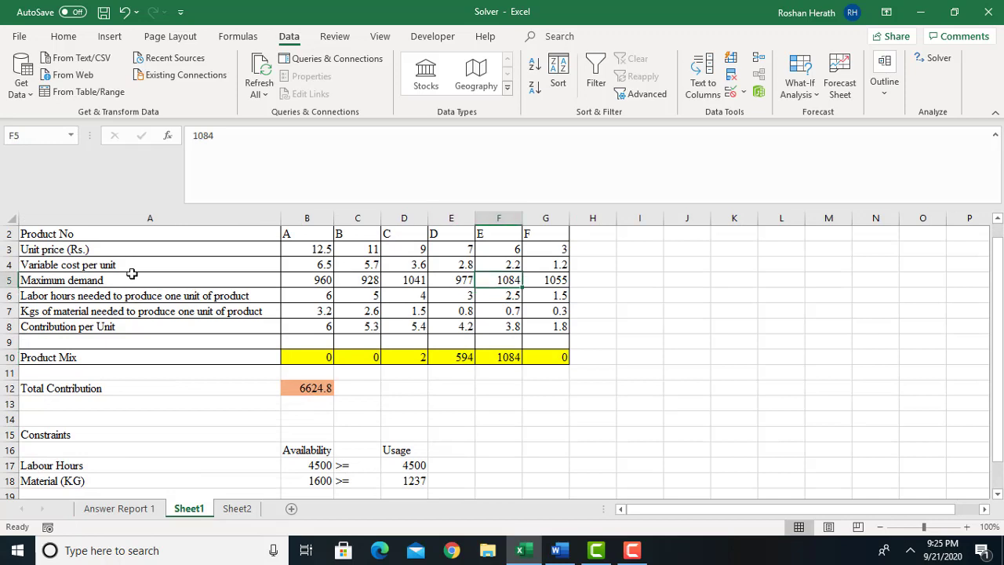
{"action": "left_click", "coordinate": [504, 355]}
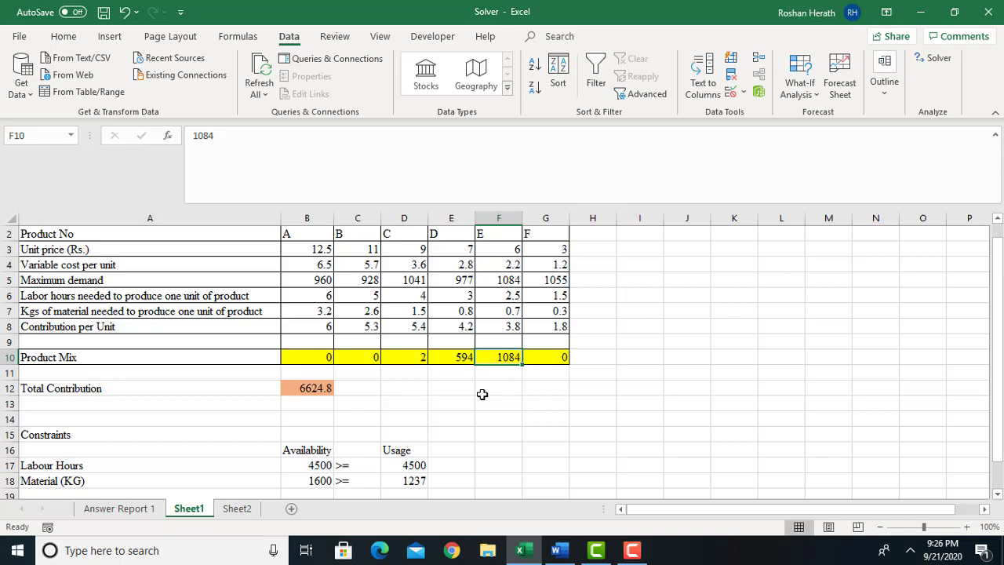
{"action": "left_click", "coordinate": [137, 510]}
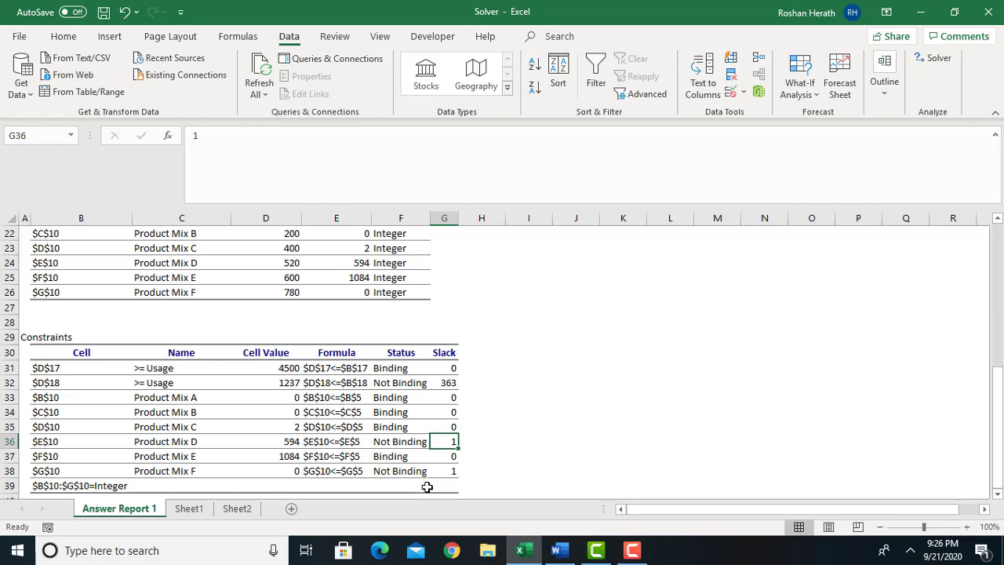
Compare the maximum demand, product mix and resource usage on Sheet1 with the constraint statuses and slack in Answer Report 1.
{"action": "left_click", "coordinate": [189, 509]}
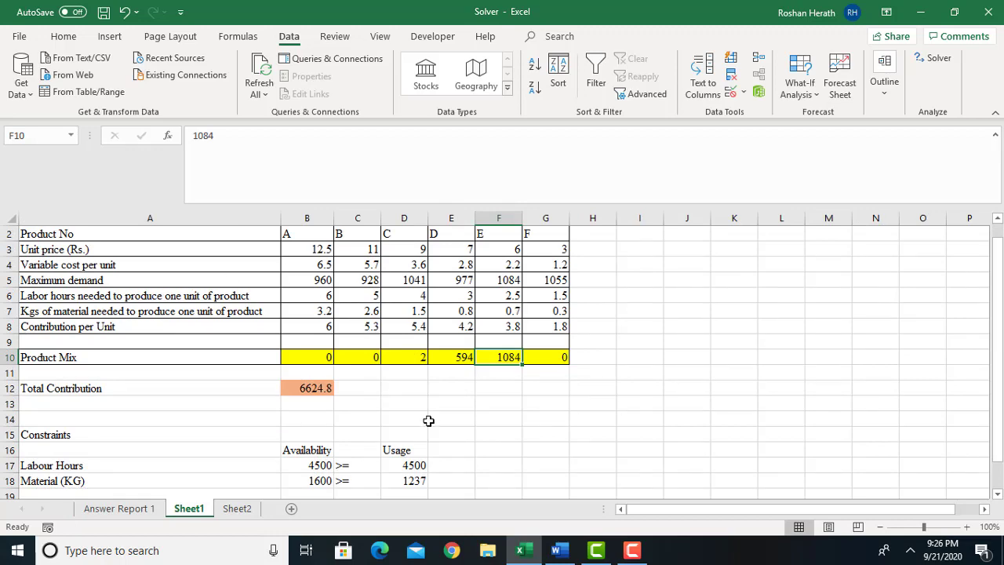
{"action": "left_click", "coordinate": [155, 510]}
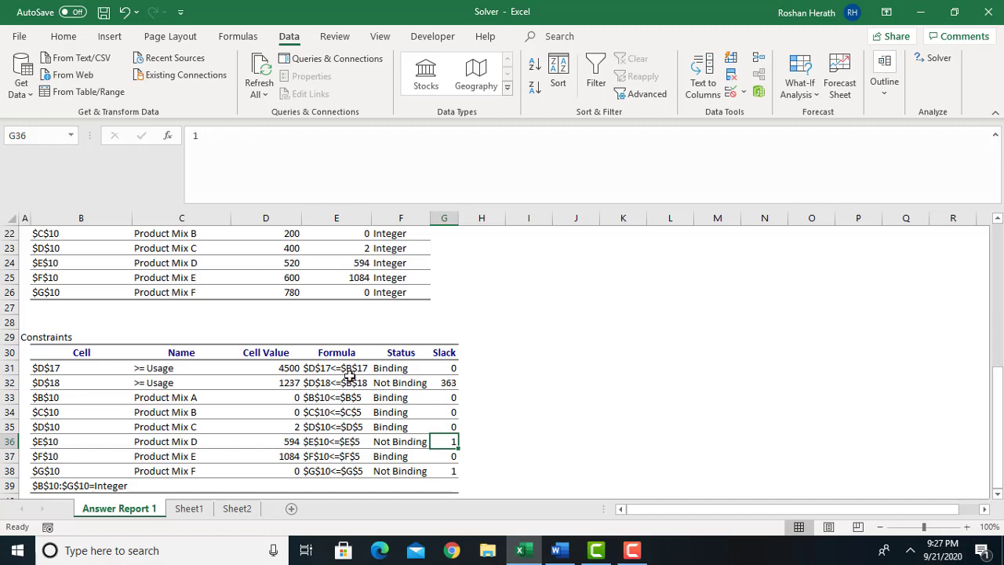
{"action": "left_click", "coordinate": [188, 508]}
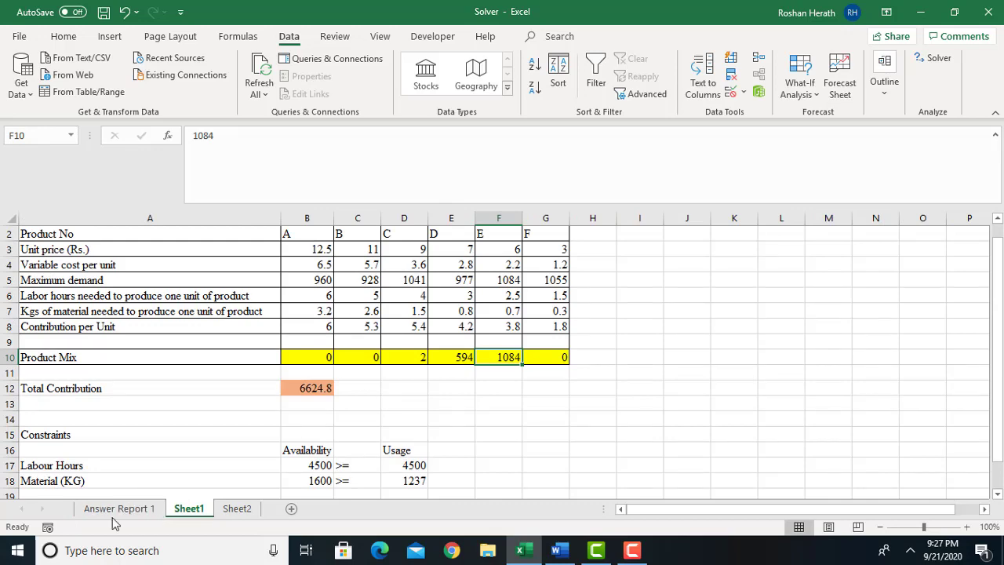
{"action": "left_click", "coordinate": [140, 510]}
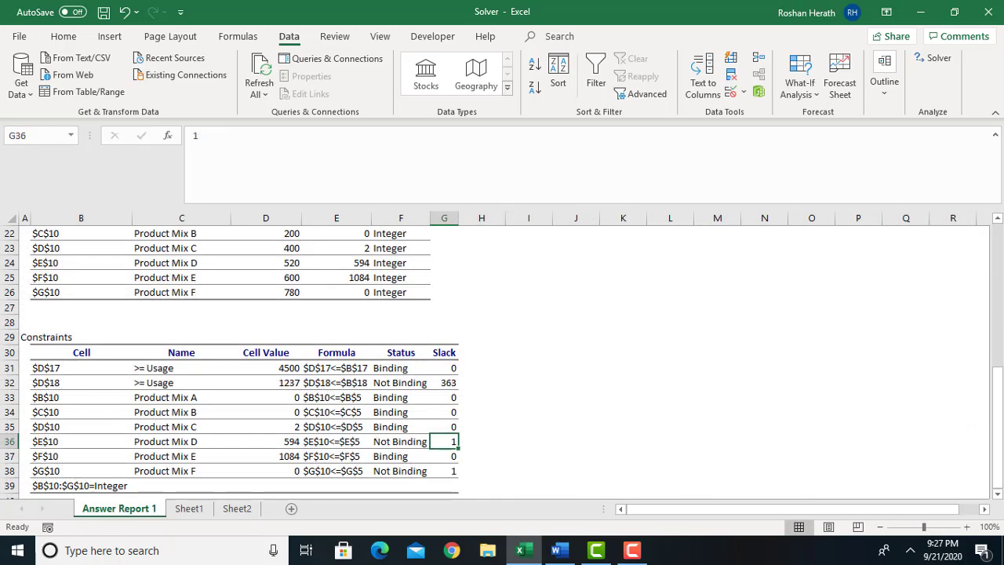
Review the objective cell, variable cells and constraints sections of Answer Report 1.
{"action": "left_click", "coordinate": [998, 496]}
{"action": "left_click", "coordinate": [998, 496]}
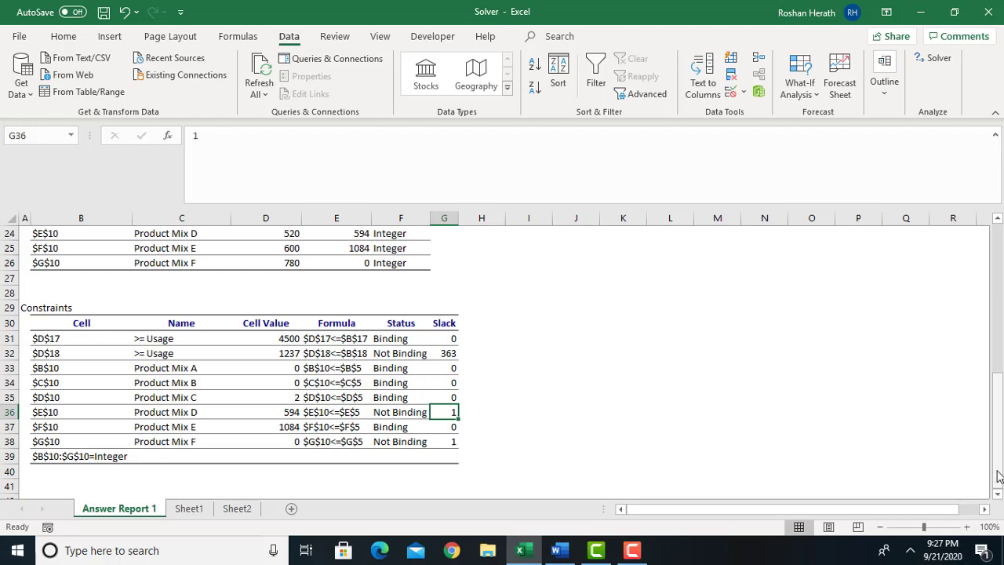
{"action": "left_click_drag", "start_coordinate": [999, 467], "coordinate": [1001, 351]}
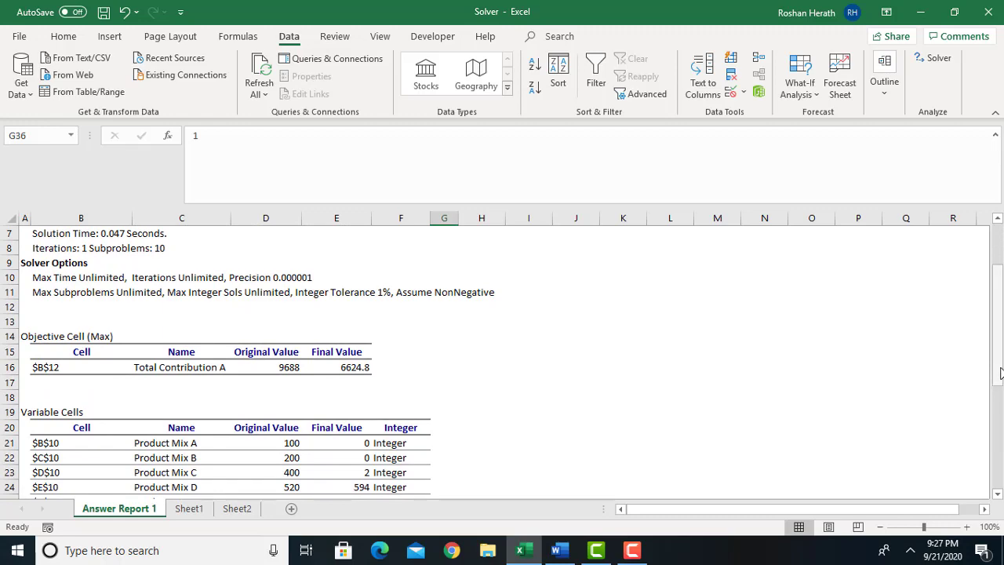
{"action": "left_click_drag", "start_coordinate": [999, 374], "coordinate": [999, 471]}
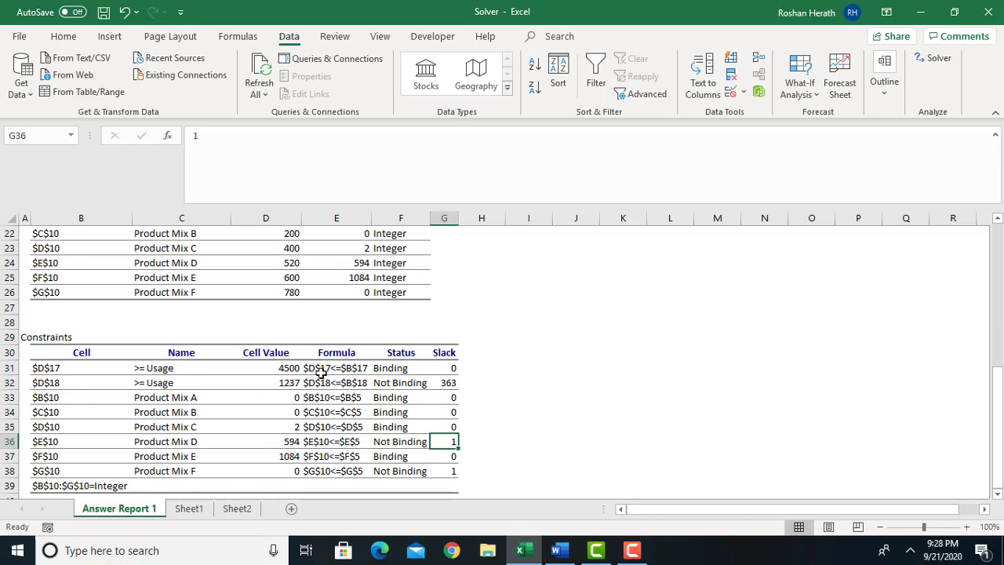
Look over the Sheet1 model, switch to the solver document in Word and read the Activity 02 questions on page 4.
{"action": "left_click", "coordinate": [185, 508]}
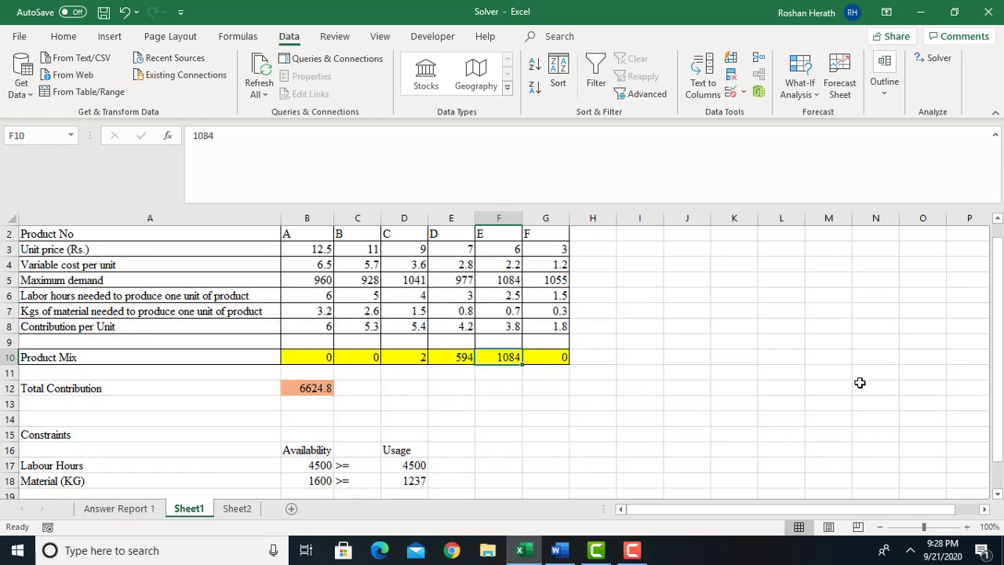
{"action": "left_click_drag", "start_coordinate": [999, 463], "coordinate": [1000, 527]}
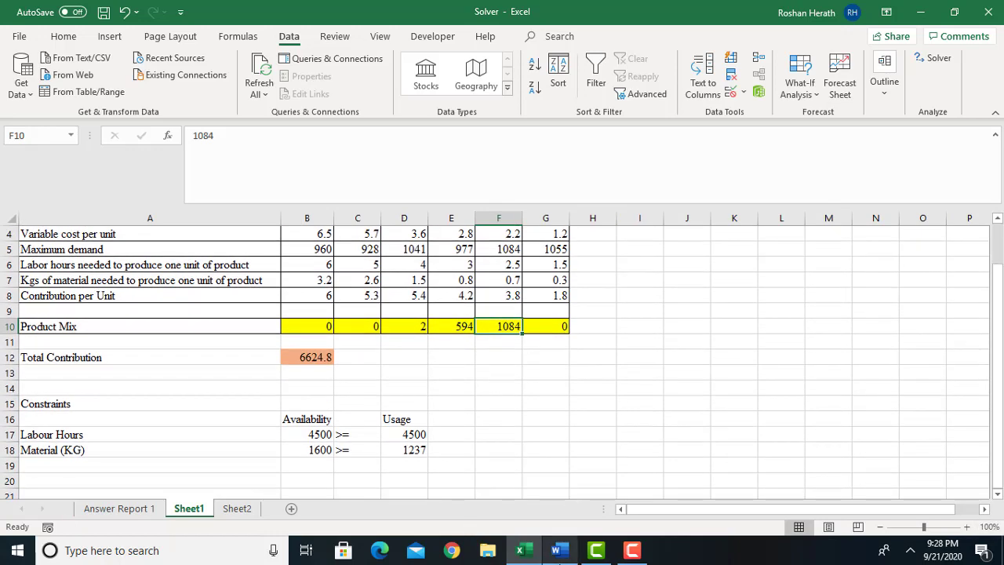
{"action": "left_click", "coordinate": [563, 555]}
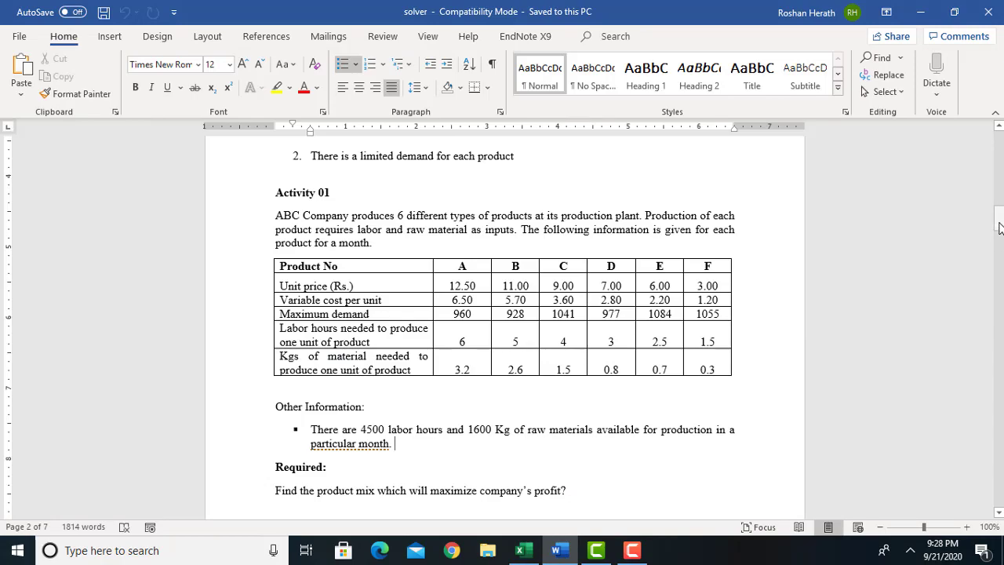
{"action": "left_click_drag", "start_coordinate": [999, 227], "coordinate": [999, 315]}
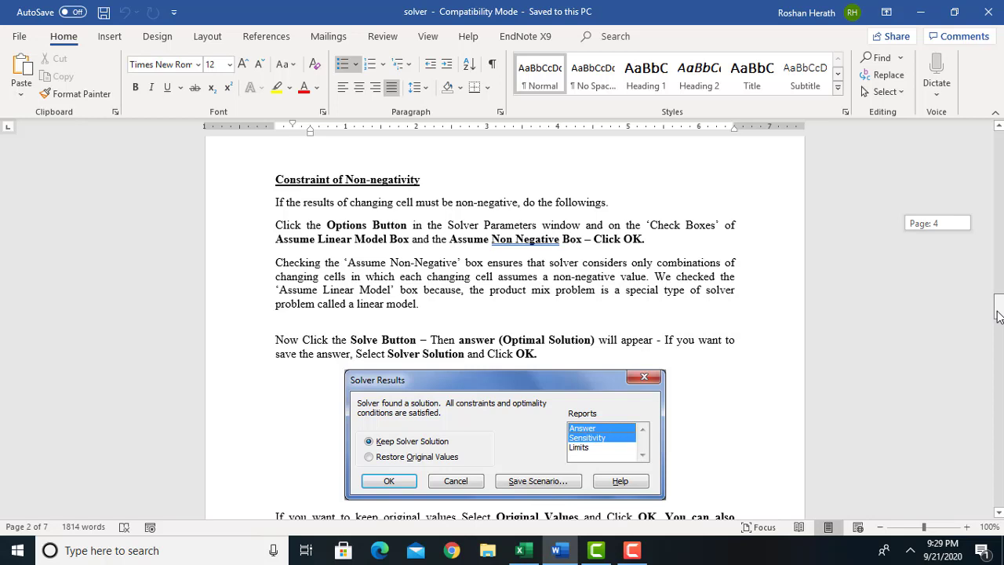
{"action": "left_click_drag", "start_coordinate": [999, 315], "coordinate": [1000, 315]}
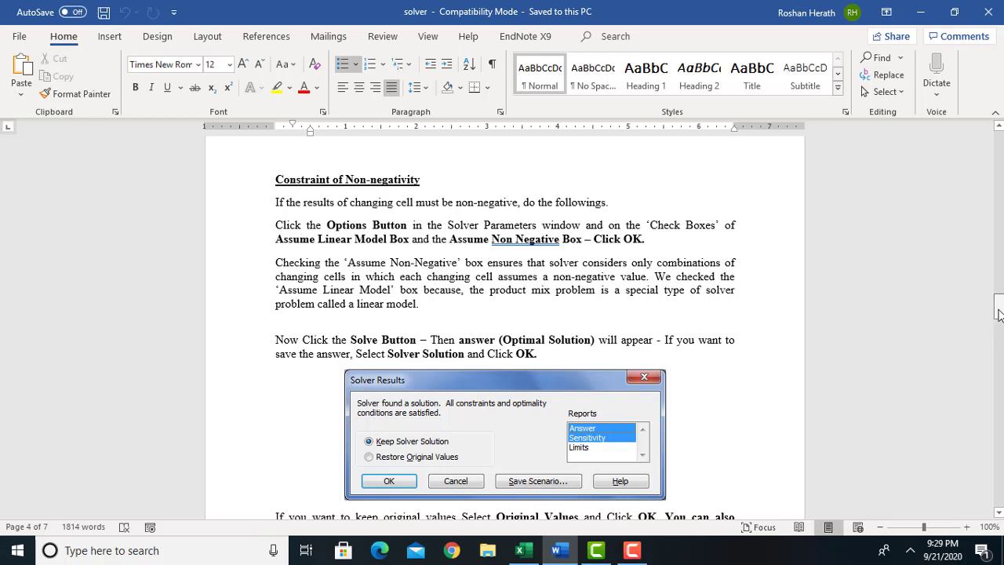
{"action": "left_click_drag", "start_coordinate": [998, 314], "coordinate": [998, 314]}
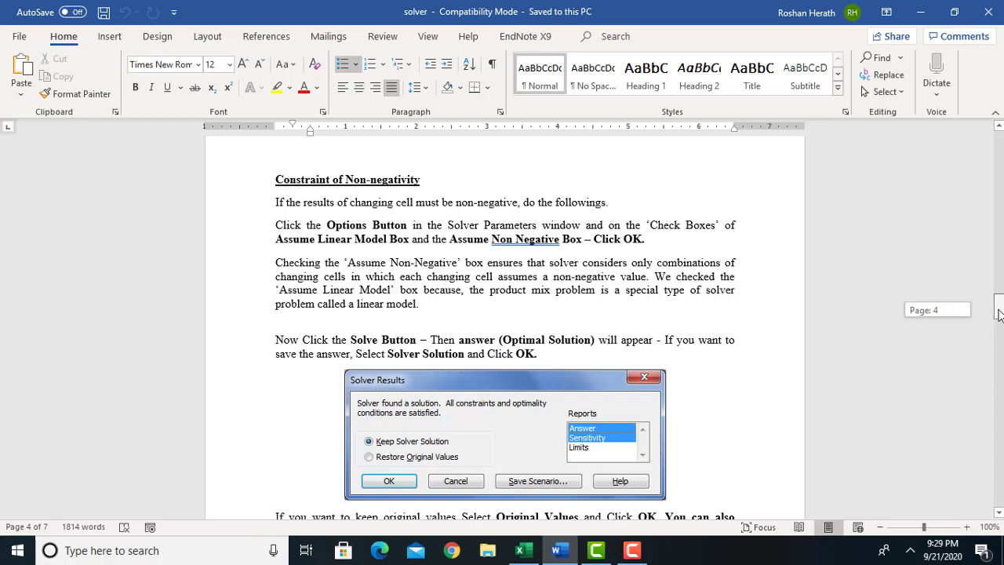
{"action": "left_click_drag", "start_coordinate": [999, 314], "coordinate": [998, 345]}
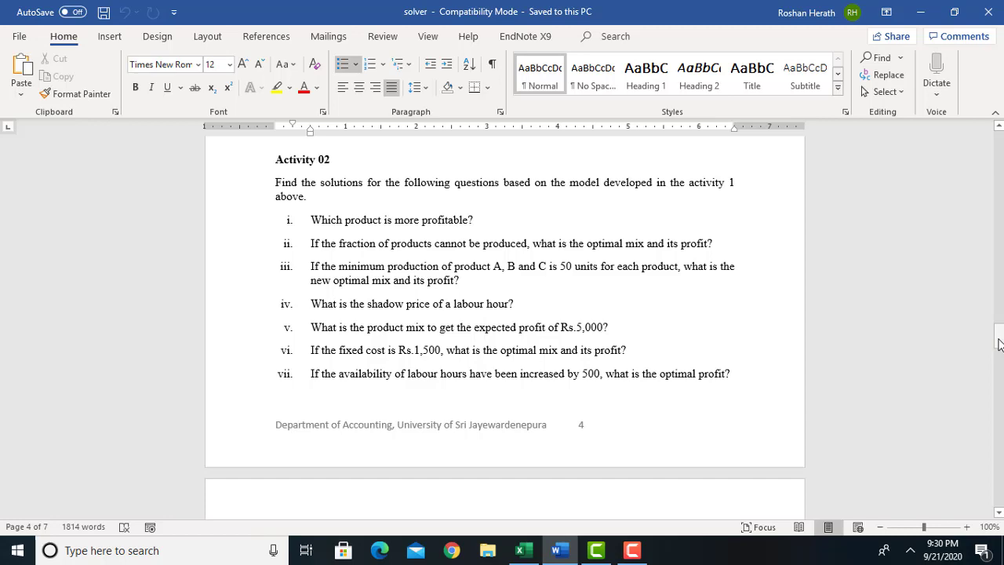
{"action": "left_click_drag", "start_coordinate": [999, 346], "coordinate": [999, 342]}
Try copying the seven Activity 02 questions from Word into Sheet1 at K5 with destination formatting, and undo the paste.
{"action": "left_click_drag", "start_coordinate": [314, 219], "coordinate": [747, 372]}
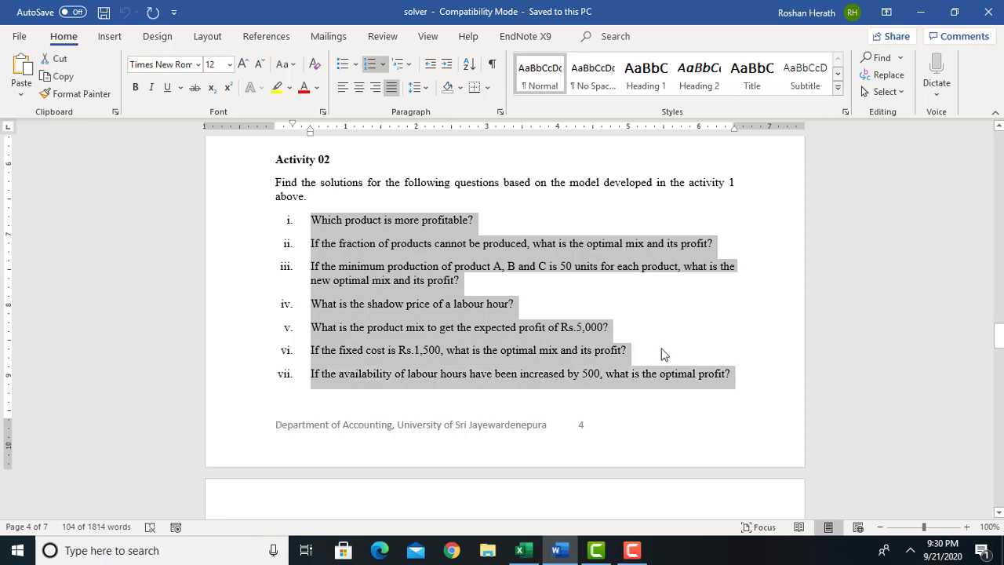
{"action": "left_click", "coordinate": [532, 561]}
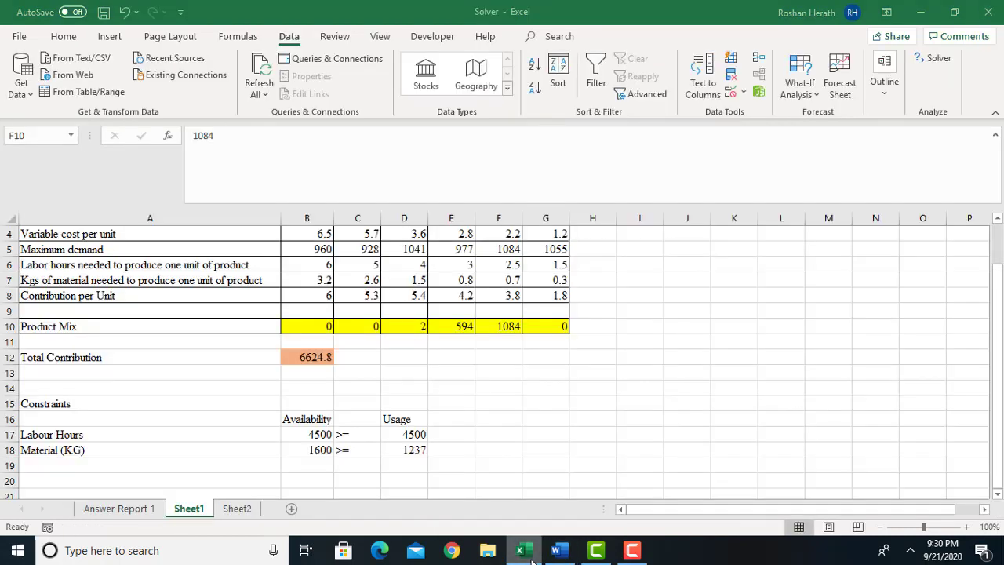
{"action": "left_click", "coordinate": [745, 248]}
{"action": "right_click", "coordinate": [747, 250]}
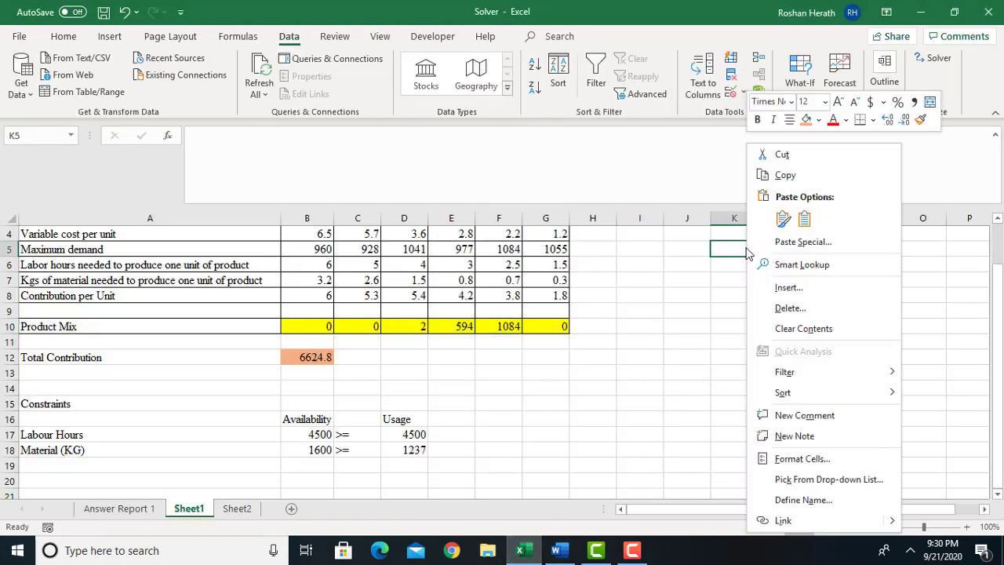
{"action": "left_click", "coordinate": [804, 219]}
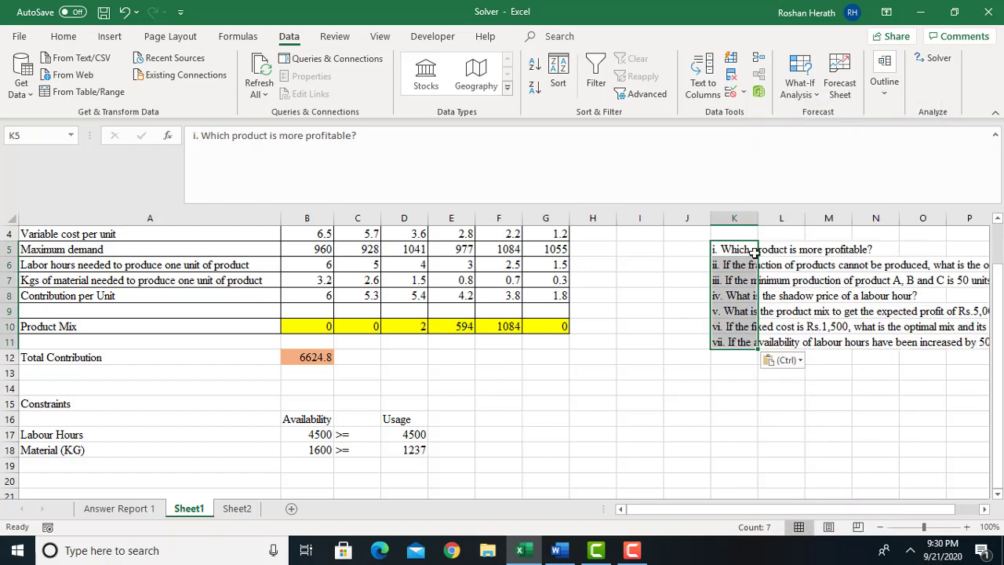
{"action": "left_click_drag", "start_coordinate": [729, 265], "coordinate": [732, 341]}
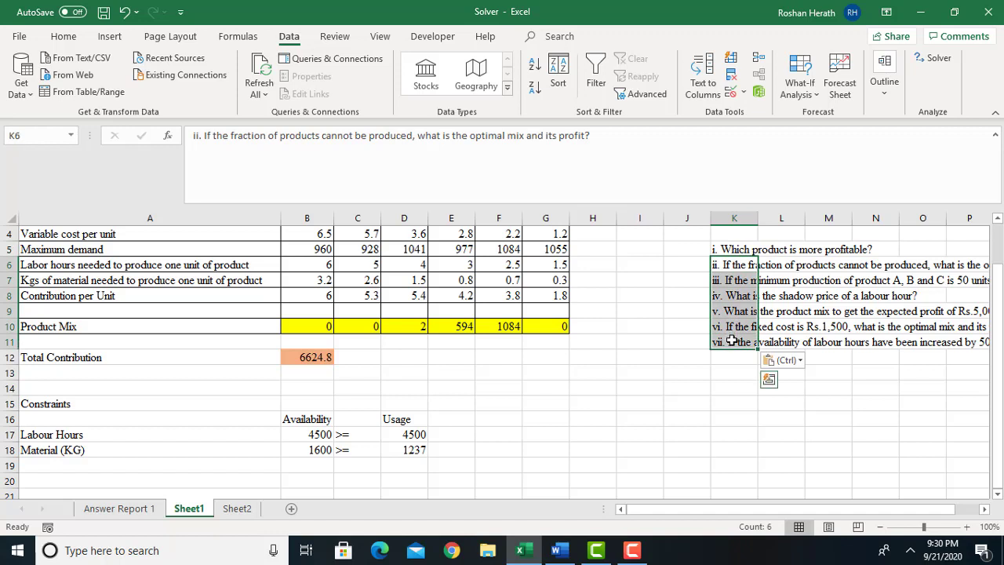
{"action": "left_click", "coordinate": [727, 280]}
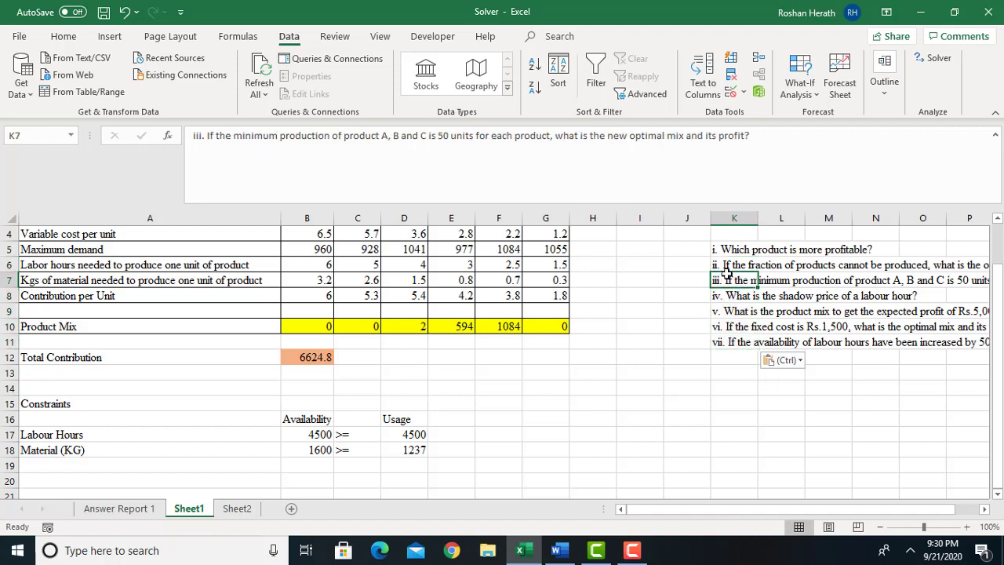
{"action": "left_click", "coordinate": [727, 265]}
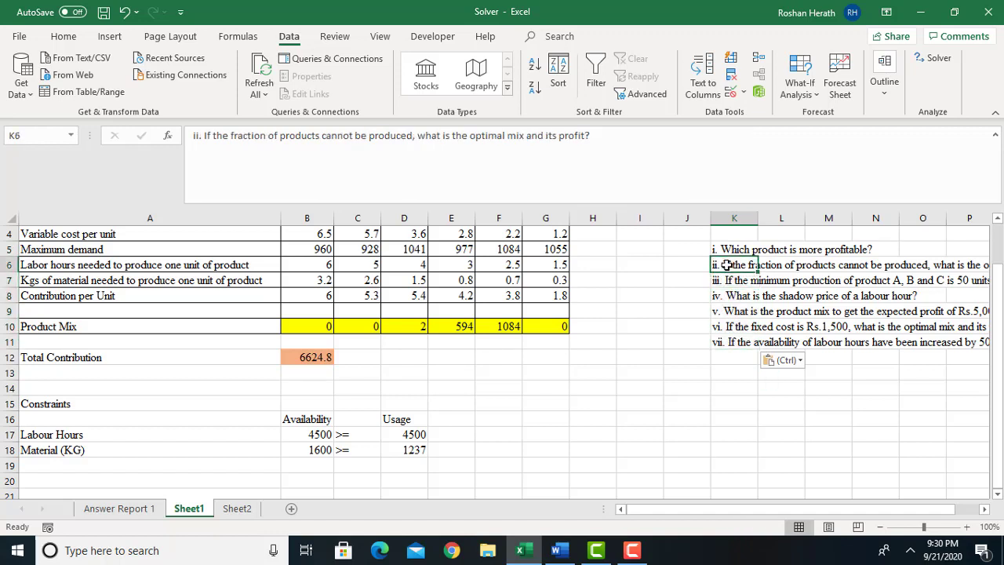
{"action": "left_click_drag", "start_coordinate": [727, 265], "coordinate": [728, 339]}
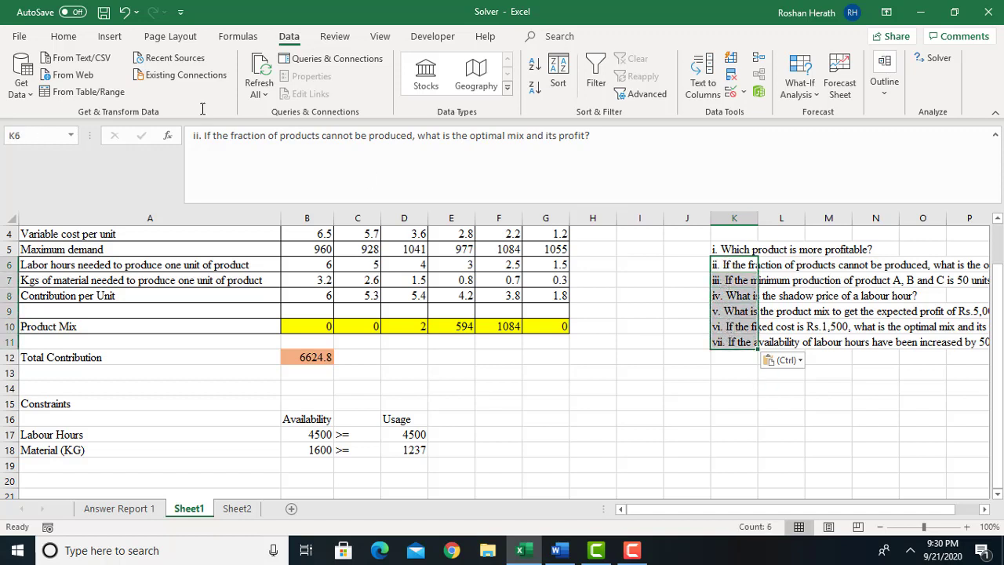
{"action": "left_click", "coordinate": [125, 14]}
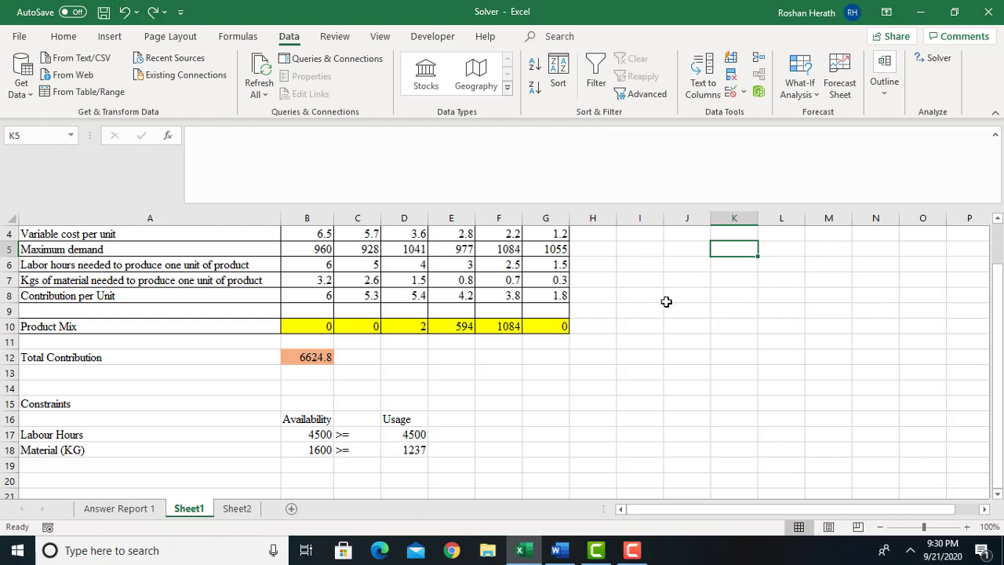
Copy Activity 02 questions i to vii from the Word document and paste them into Sheet1 starting at A22, below the constraints.
{"action": "left_click", "coordinate": [556, 550]}
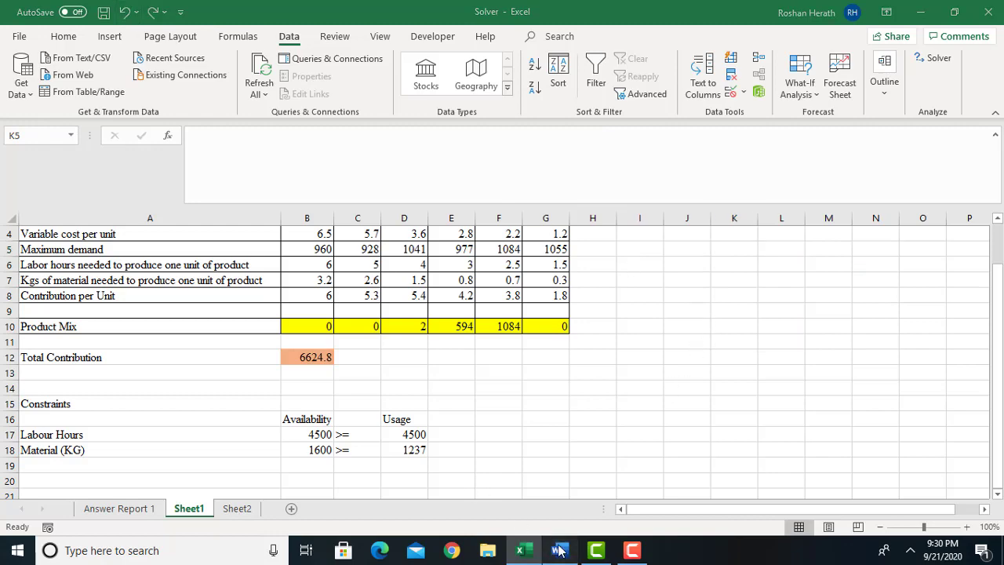
{"action": "left_click", "coordinate": [346, 279]}
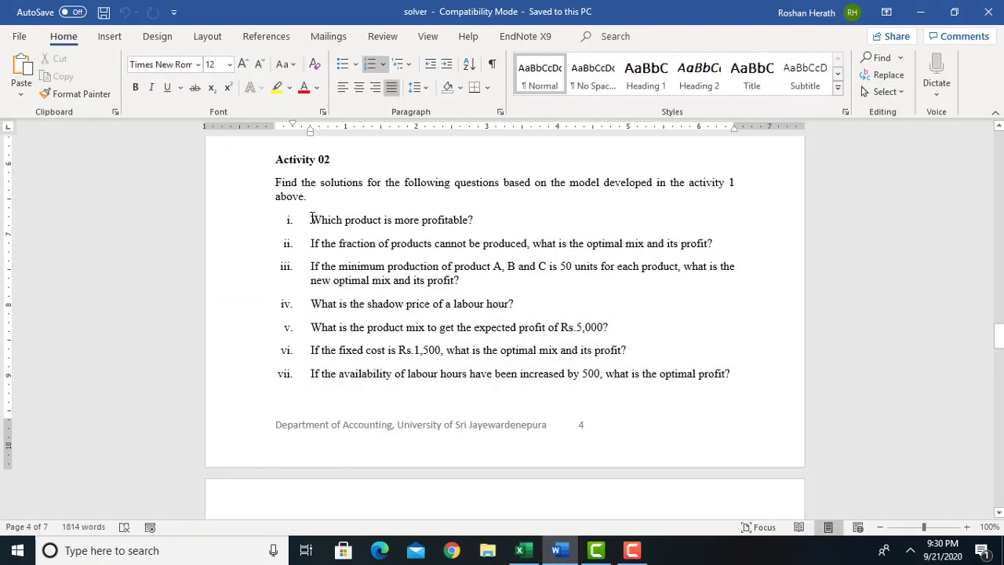
{"action": "left_click_drag", "start_coordinate": [311, 220], "coordinate": [735, 374]}
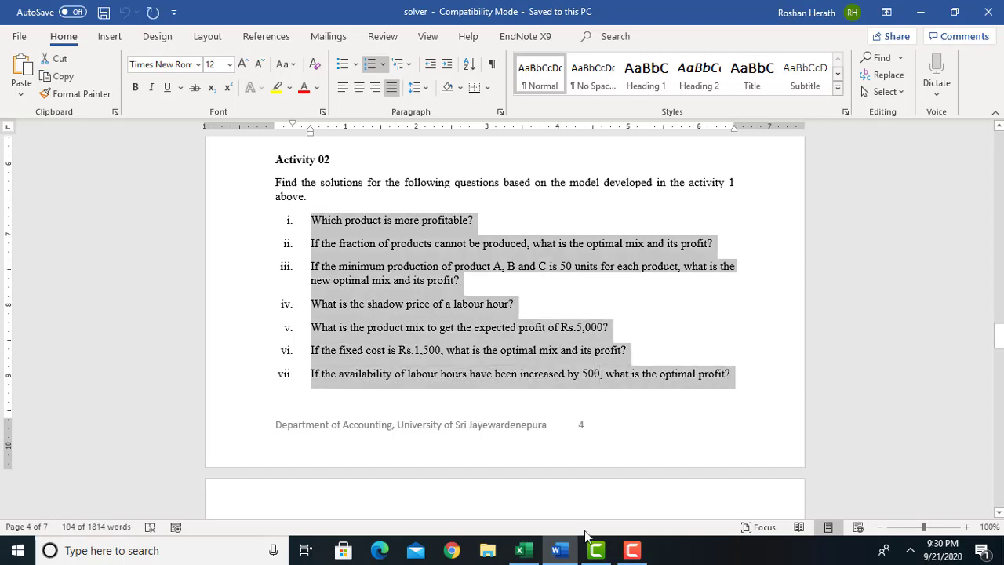
{"action": "left_click", "coordinate": [538, 555]}
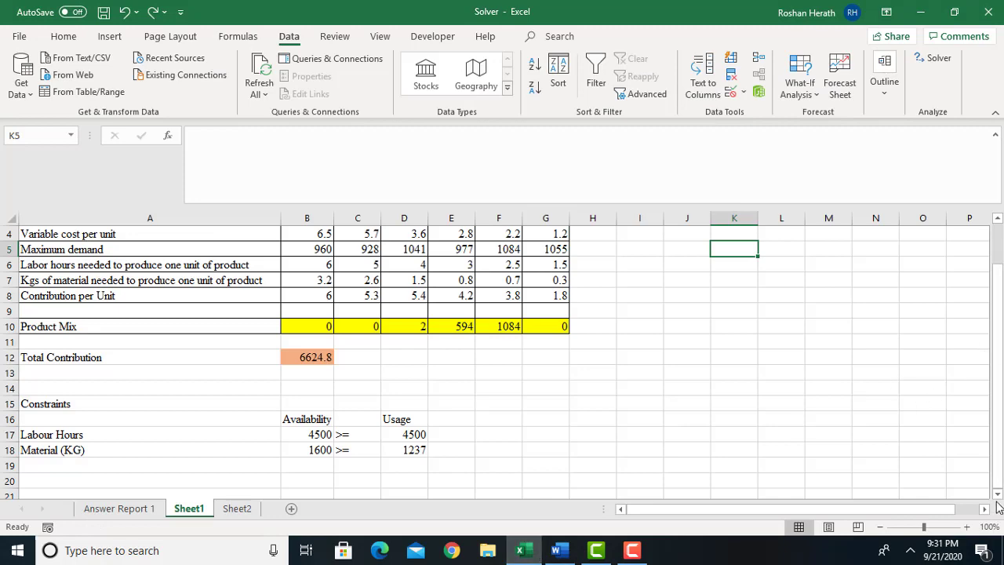
{"action": "scroll", "coordinate": [999, 499], "scroll_direction": "down", "scroll_amount": 2}
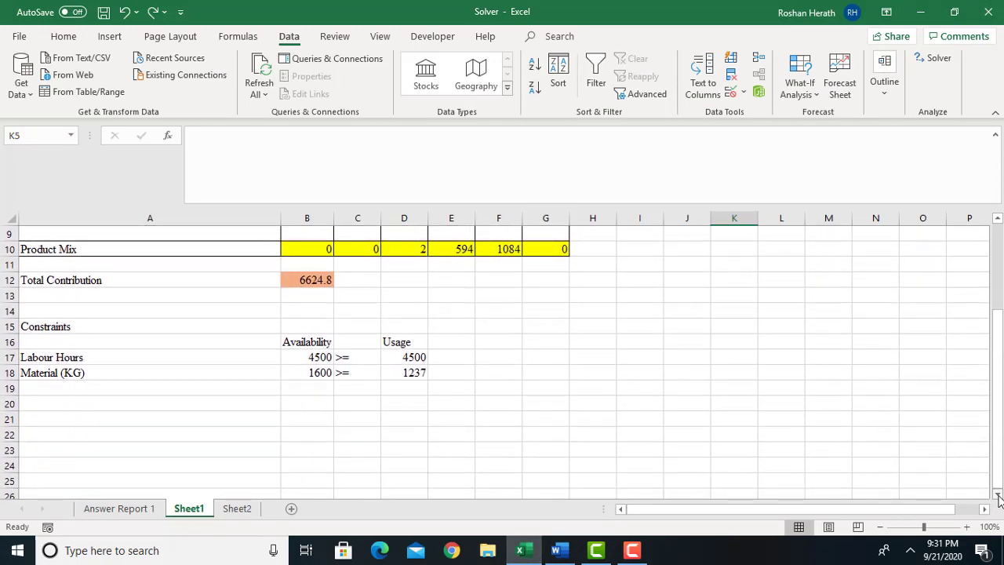
{"action": "left_click", "coordinate": [98, 433]}
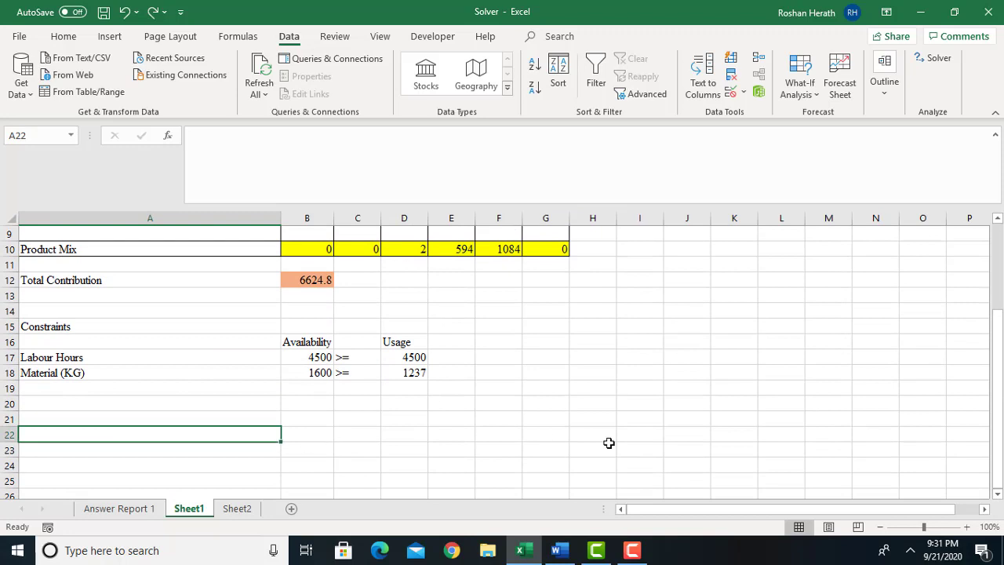
{"action": "right_click", "coordinate": [255, 435]}
{"action": "left_click", "coordinate": [314, 124]}
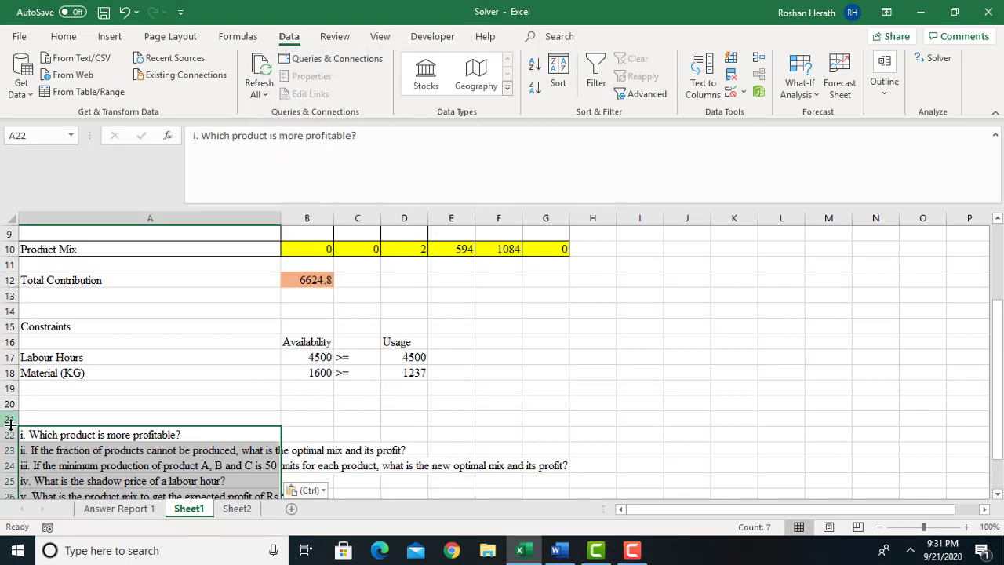
Insert a blank row between questions i and ii, and another between questions ii and iii.
{"action": "left_click", "coordinate": [8, 450]}
{"action": "right_click", "coordinate": [8, 449]}
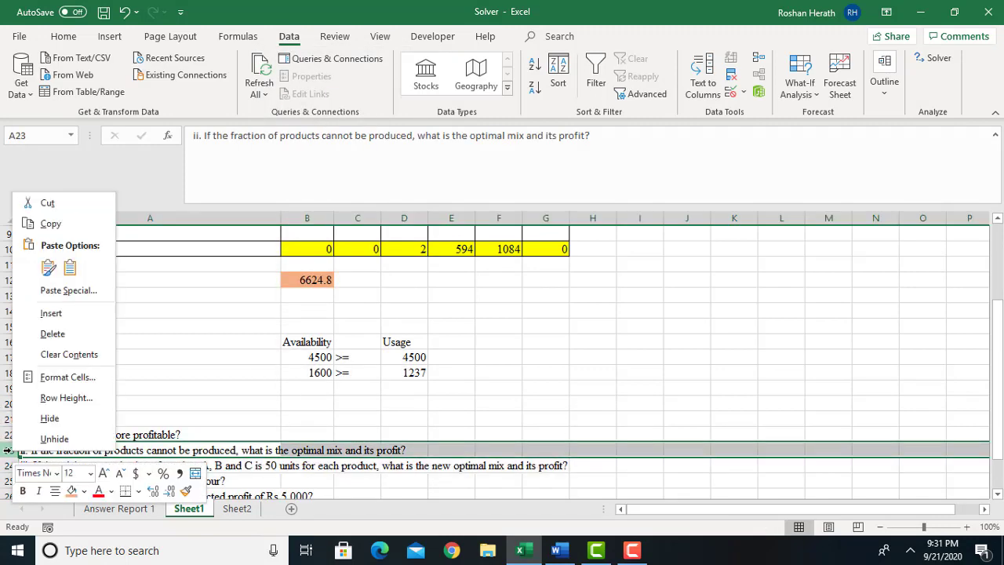
{"action": "left_click", "coordinate": [35, 314]}
{"action": "left_click_drag", "start_coordinate": [998, 375], "coordinate": [998, 411]}
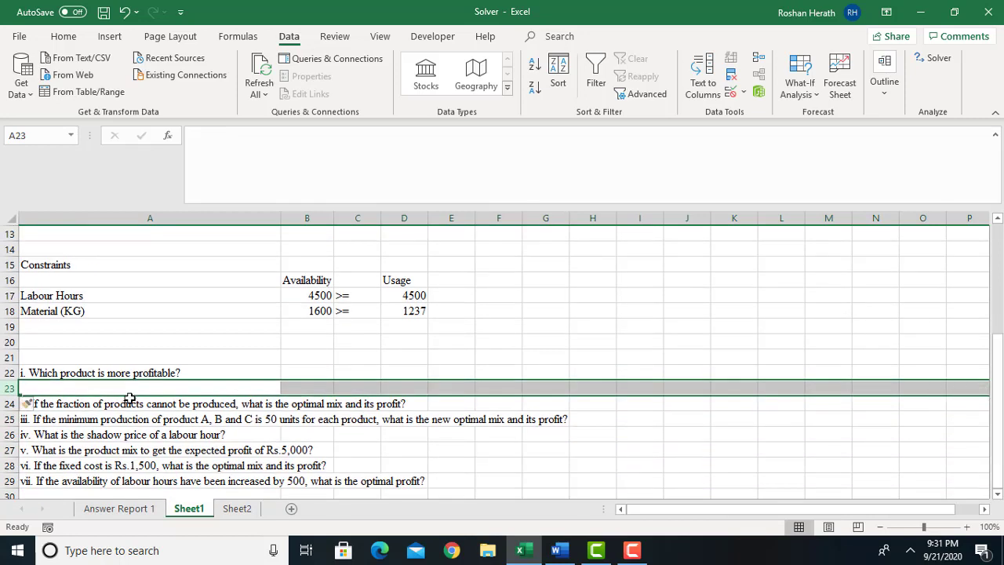
{"action": "left_click", "coordinate": [8, 407]}
{"action": "left_click", "coordinate": [8, 418]}
{"action": "right_click", "coordinate": [8, 419]}
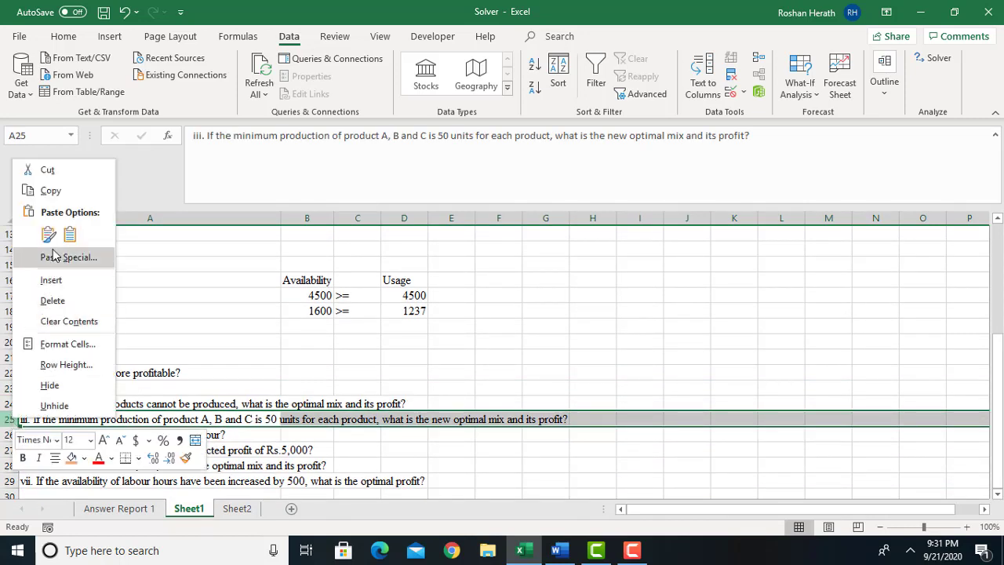
{"action": "left_click", "coordinate": [47, 279]}
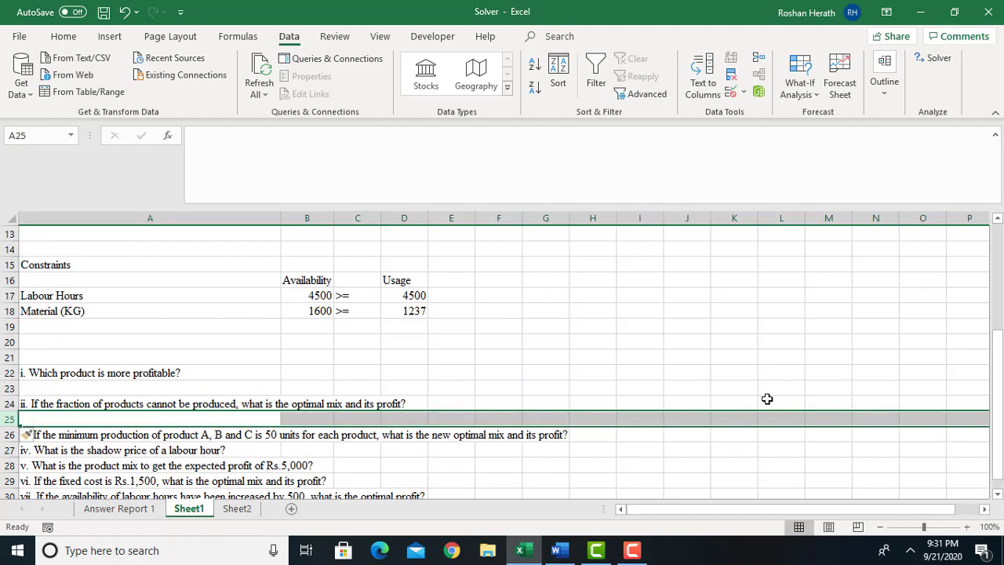
Move questions iv to vii down two rows so that question iv starts at A29.
{"action": "left_click", "coordinate": [998, 492]}
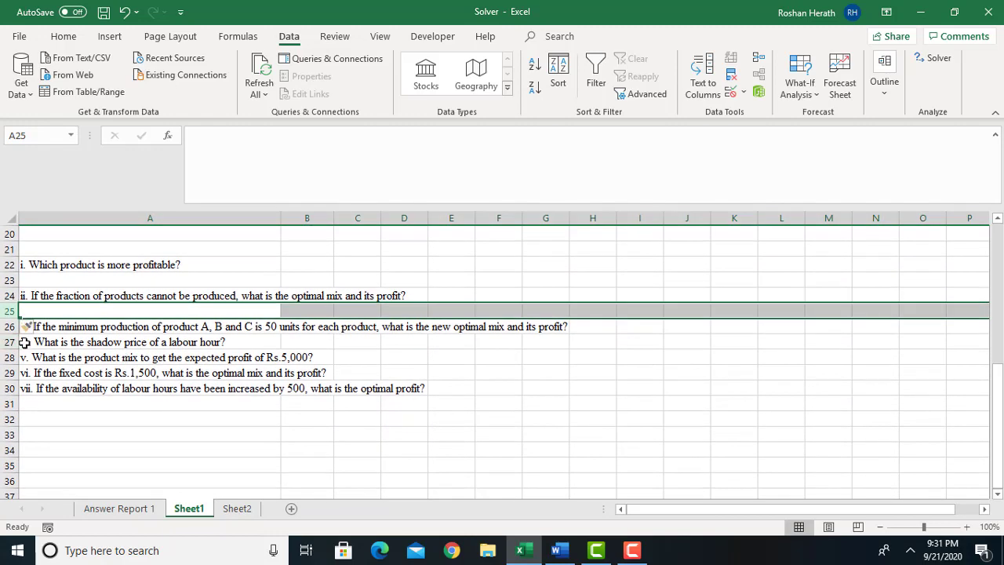
{"action": "left_click_drag", "start_coordinate": [24, 343], "coordinate": [36, 384]}
{"action": "key", "text": "ctrl+c"}
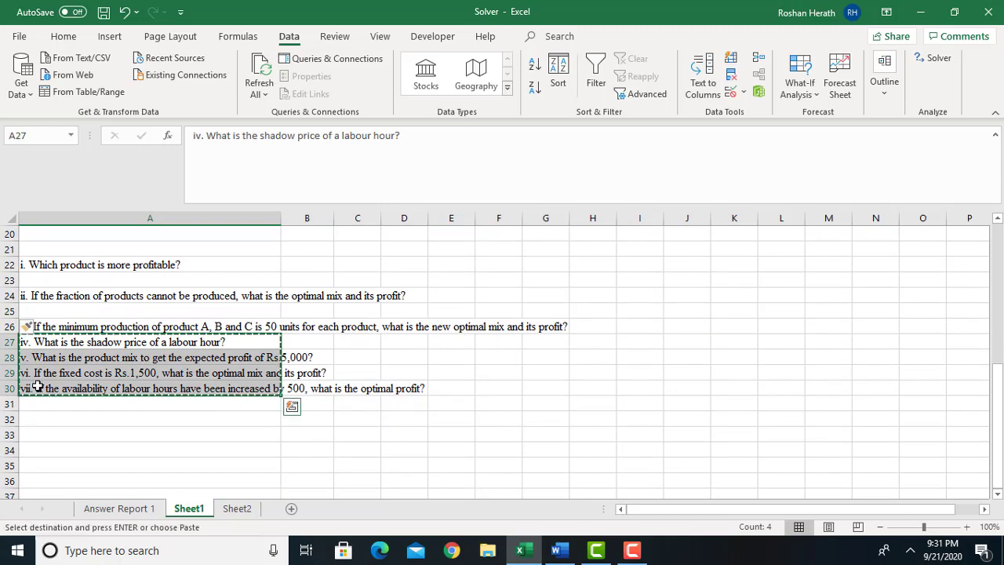
{"action": "left_click", "coordinate": [34, 373]}
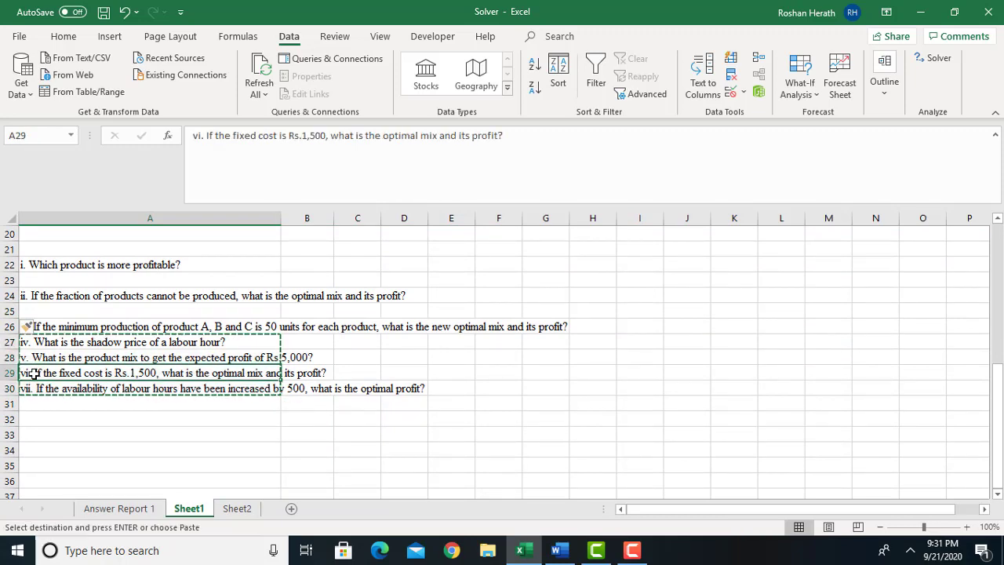
{"action": "key", "text": "ctrl+c"}
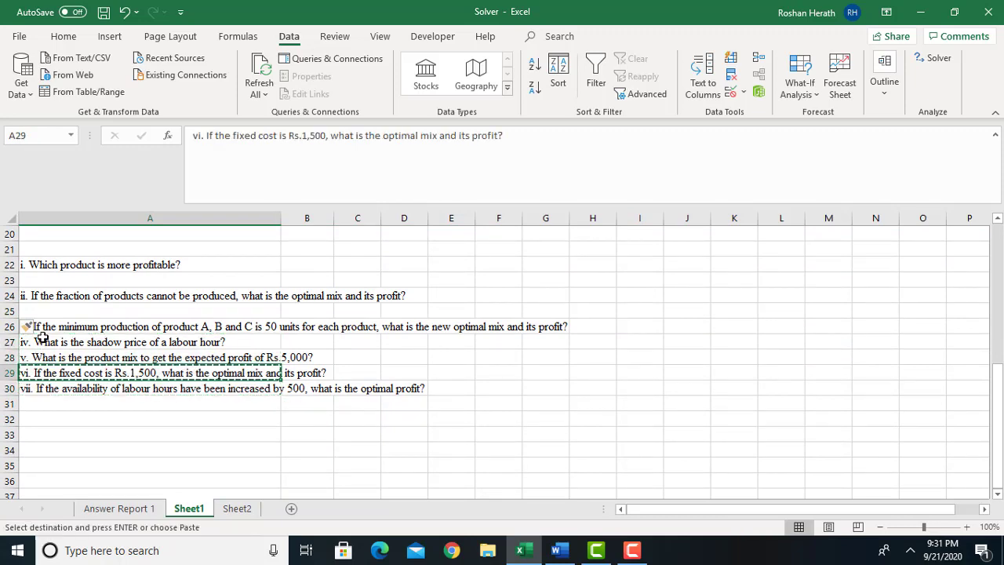
{"action": "left_click_drag", "start_coordinate": [39, 338], "coordinate": [45, 388]}
{"action": "key", "text": "ctrl+c"}
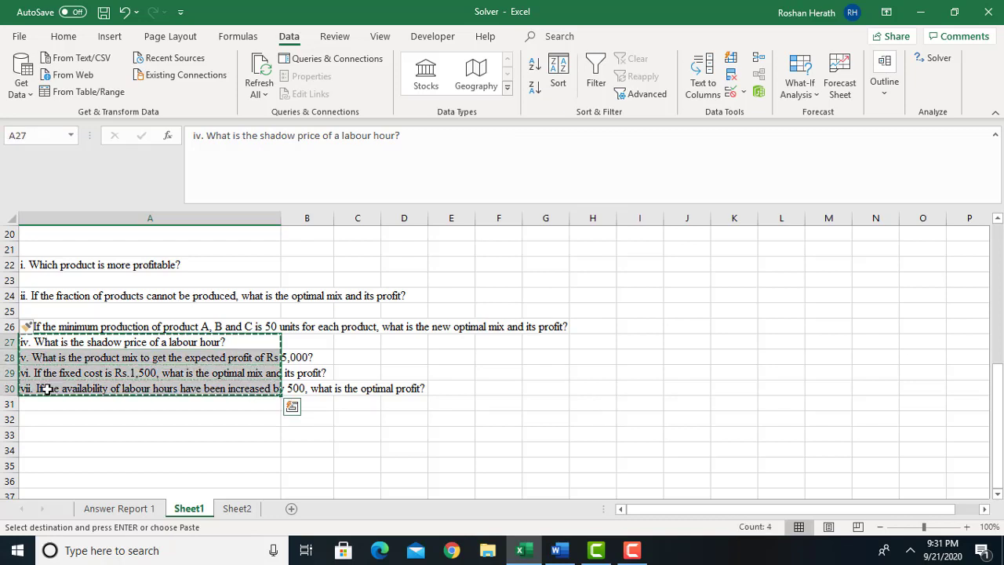
{"action": "left_click", "coordinate": [29, 374]}
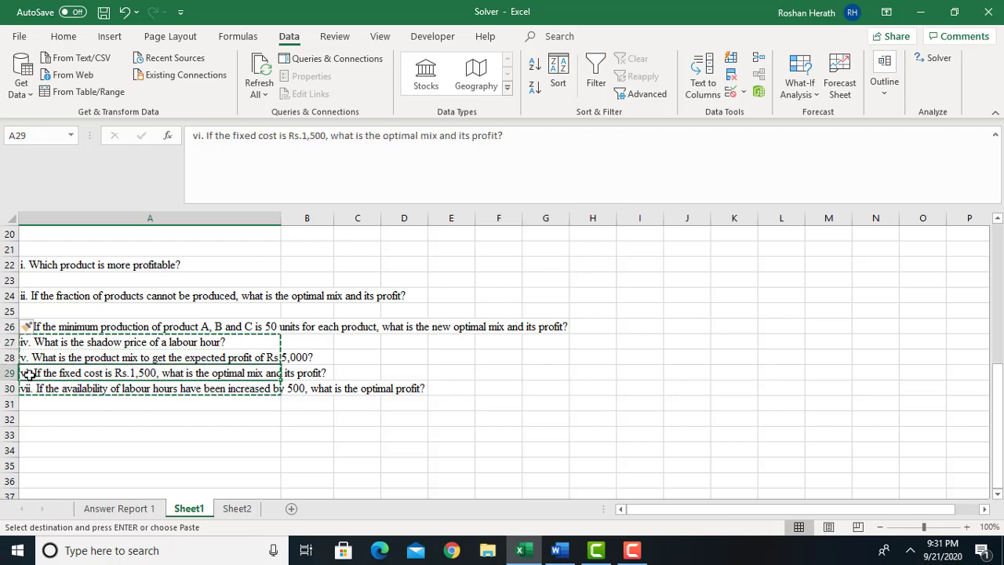
{"action": "key", "text": "Return"}
Move questions v to vii down one row to start at A31, leaving a gap below question iv.
{"action": "left_click_drag", "start_coordinate": [37, 388], "coordinate": [40, 420]}
{"action": "key", "text": "ctrl+x"}
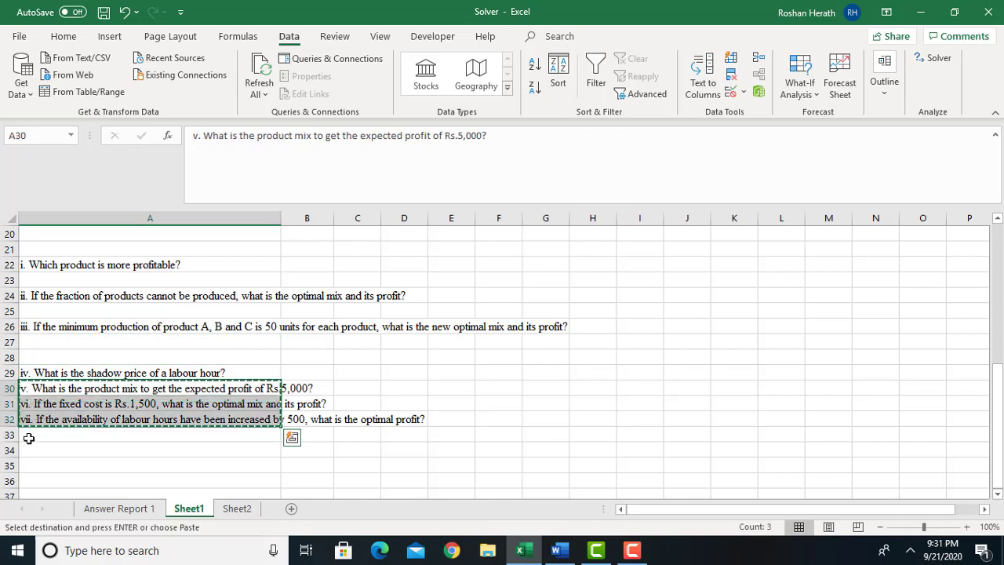
{"action": "left_click", "coordinate": [31, 449]}
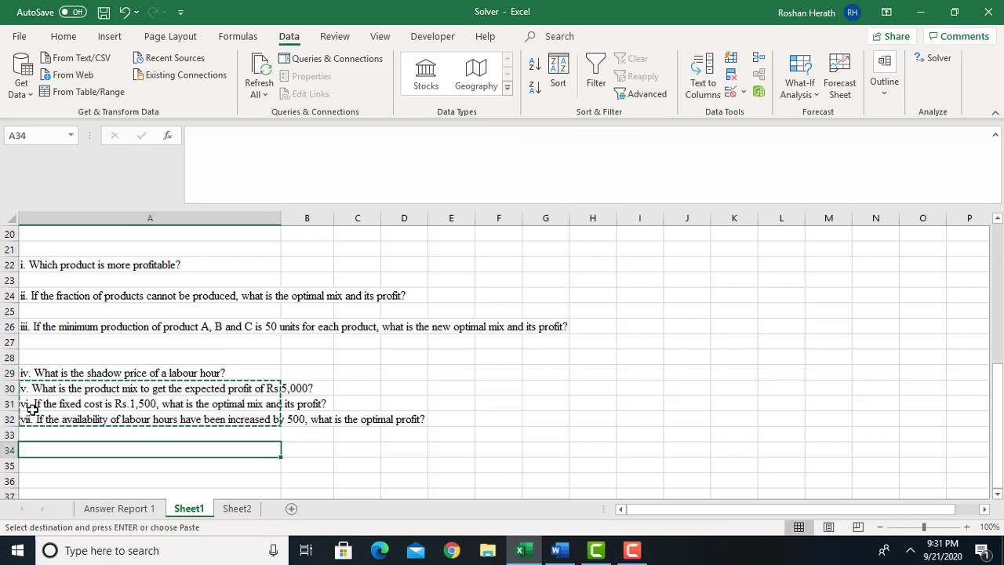
{"action": "left_click", "coordinate": [35, 404]}
{"action": "key", "text": "ctrl+v"}
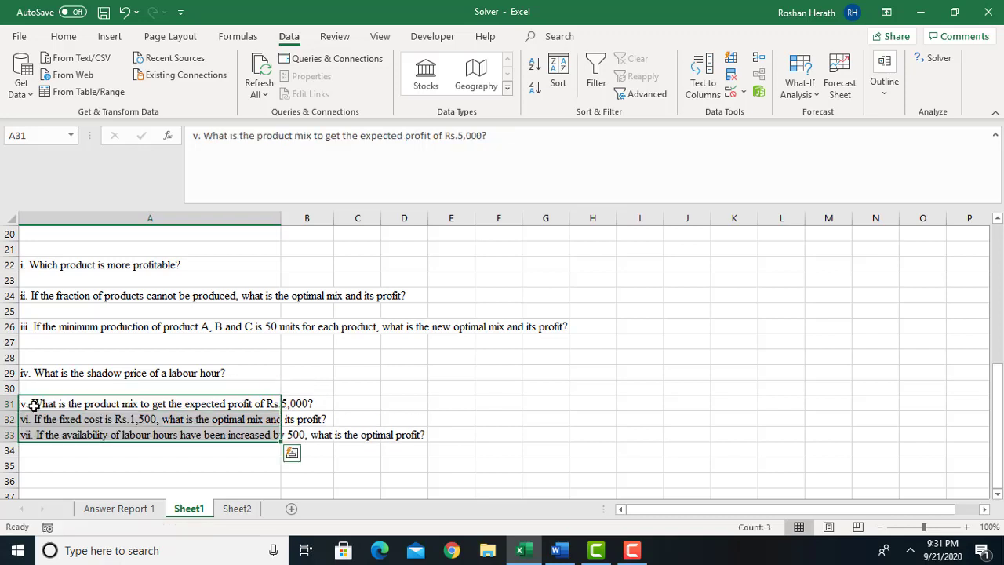
Move questions vi and vii down to start at A34, leaving two empty rows below question v.
{"action": "left_click_drag", "start_coordinate": [37, 420], "coordinate": [40, 434]}
{"action": "key", "text": "ctrl+x"}
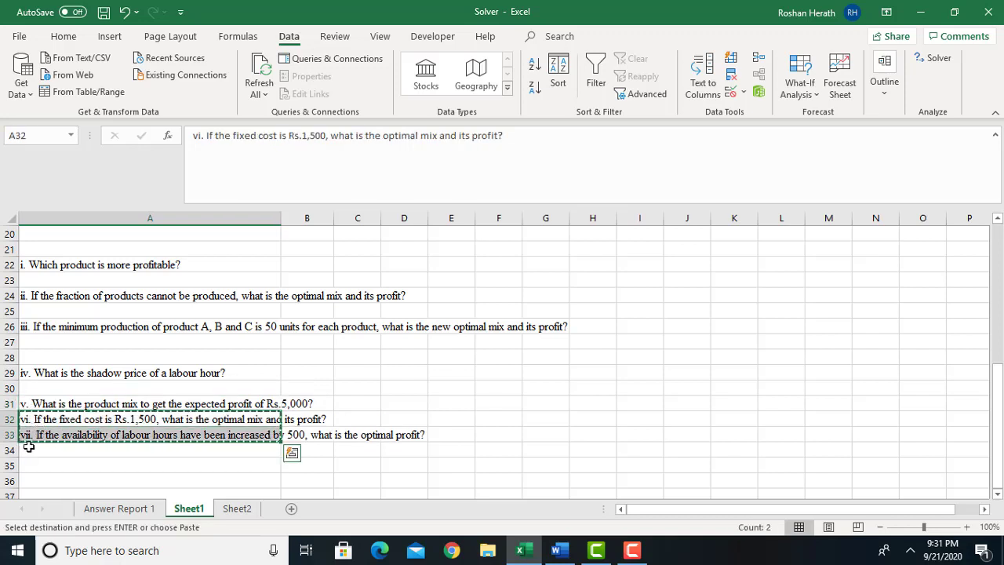
{"action": "left_click", "coordinate": [34, 446]}
{"action": "key", "text": "ctrl+v"}
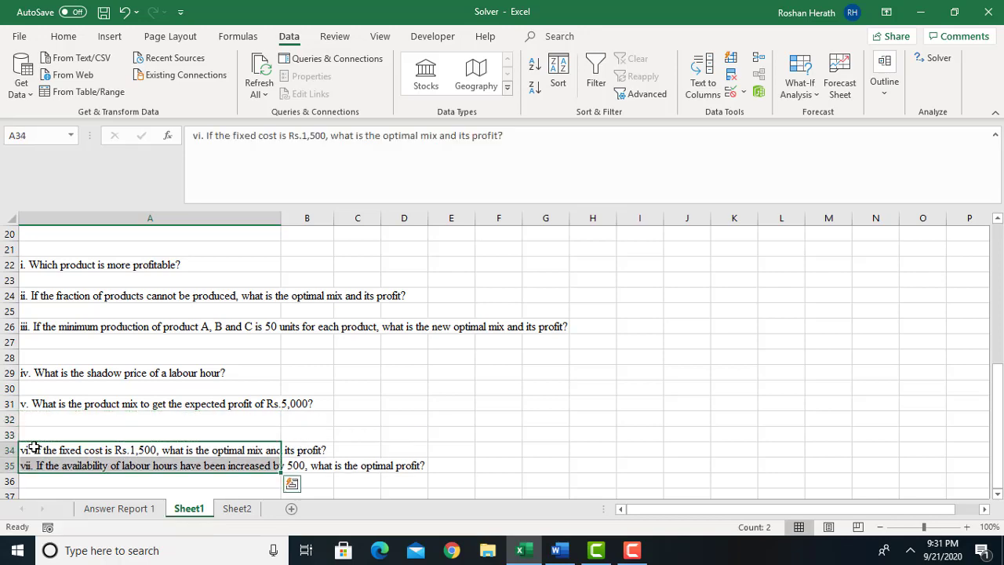
Move question vii down to A37, leaving two empty rows below question vi.
{"action": "scroll", "coordinate": [998, 493], "scroll_direction": "down", "scroll_amount": 2}
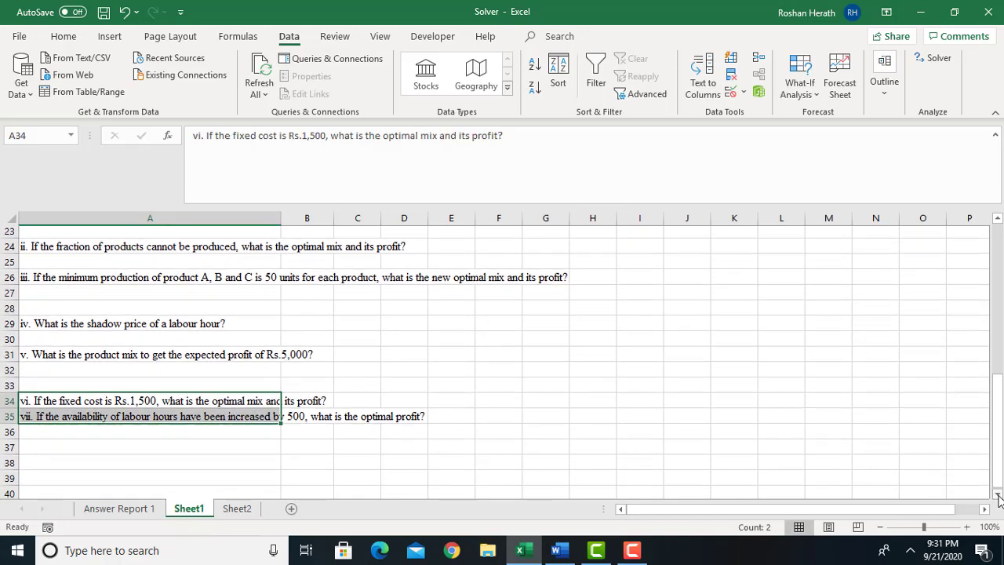
{"action": "left_click", "coordinate": [63, 405]}
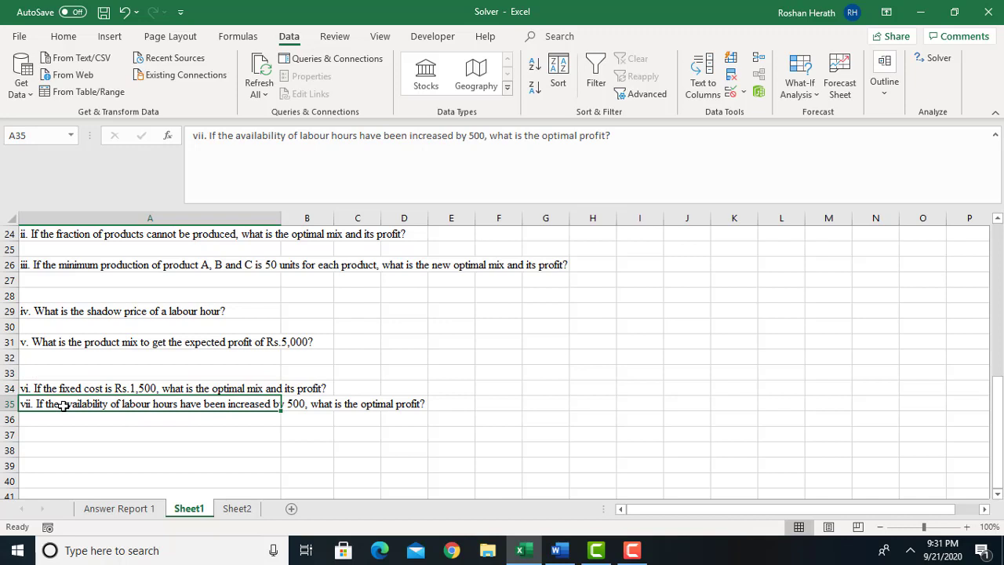
{"action": "key", "text": "ctrl+c"}
{"action": "left_click", "coordinate": [37, 434]}
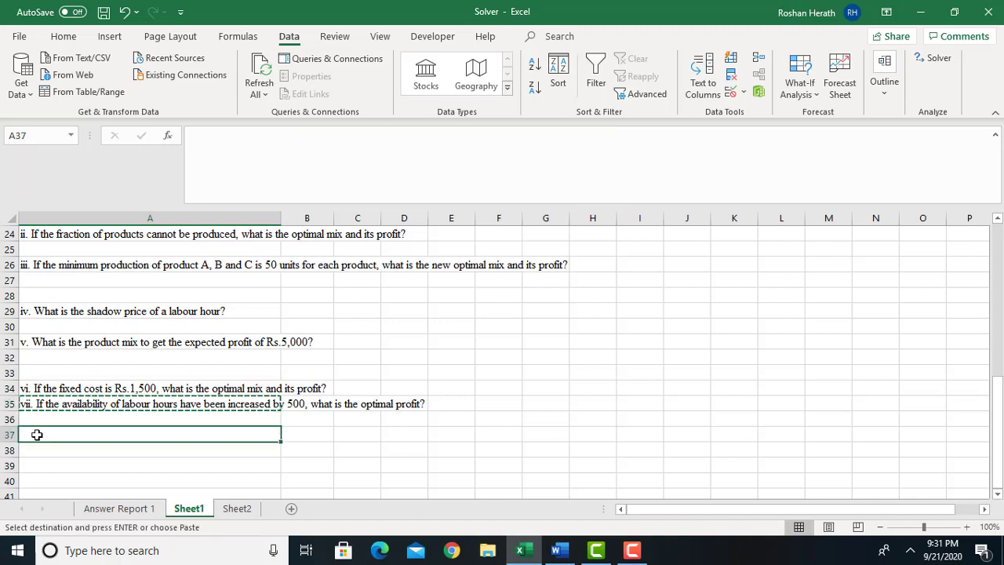
{"action": "key", "text": "ctrl+v"}
{"action": "left_click", "coordinate": [546, 430]}
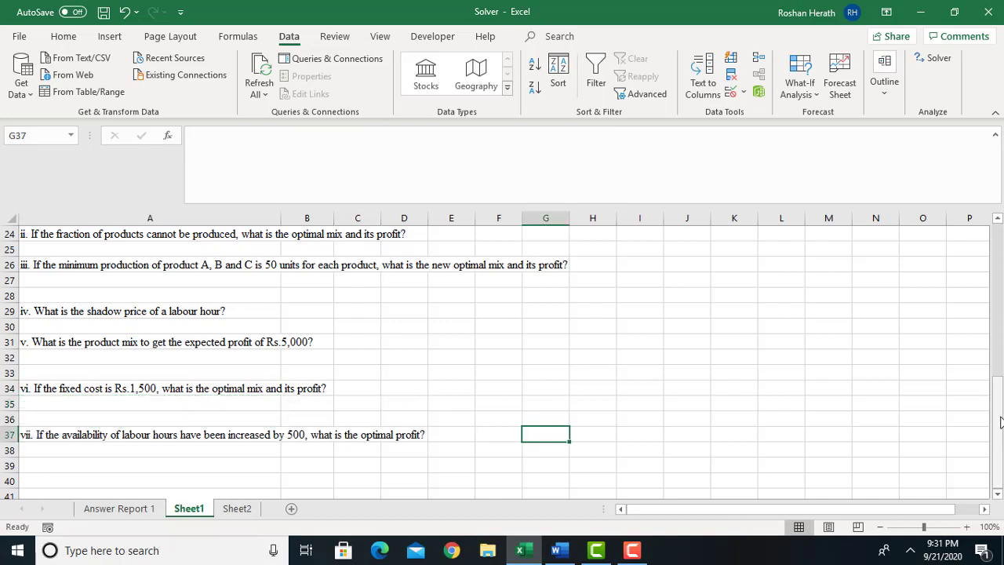
Check the product mix quantities of products E, D and C, and enter E in B22 as the answer to question i.
{"action": "left_click_drag", "start_coordinate": [1001, 422], "coordinate": [1001, 250]}
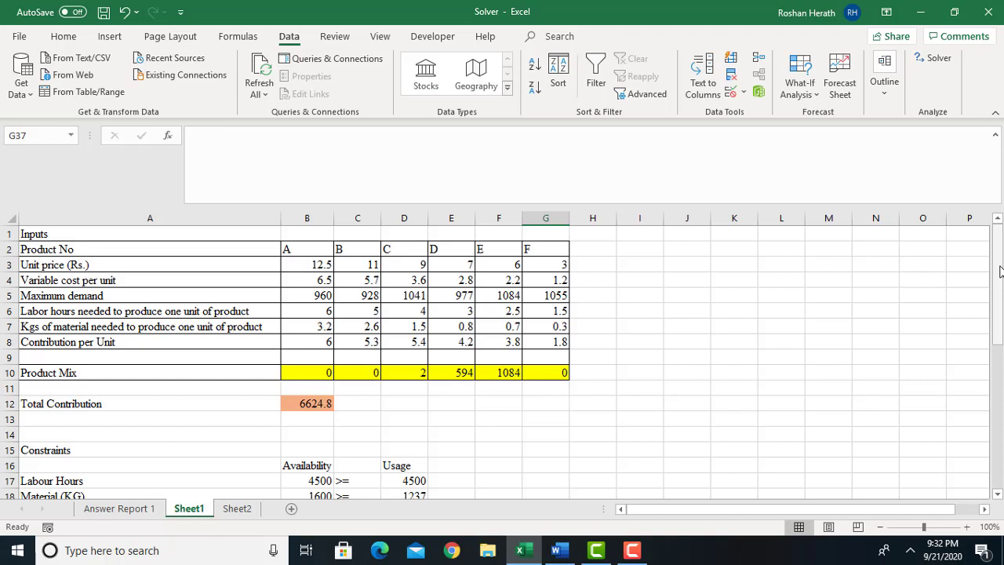
{"action": "left_click", "coordinate": [500, 372]}
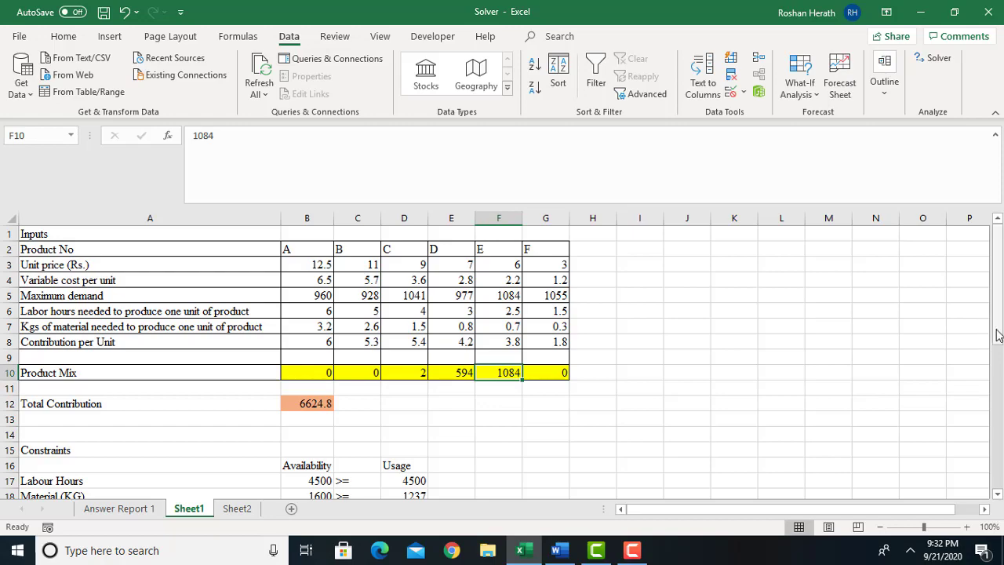
{"action": "mouse_move", "coordinate": [998, 335]}
{"action": "left_mouse_down"}
{"action": "mouse_move", "coordinate": [998, 382]}
{"action": "mouse_move", "coordinate": [1000, 320]}
{"action": "left_mouse_up"}
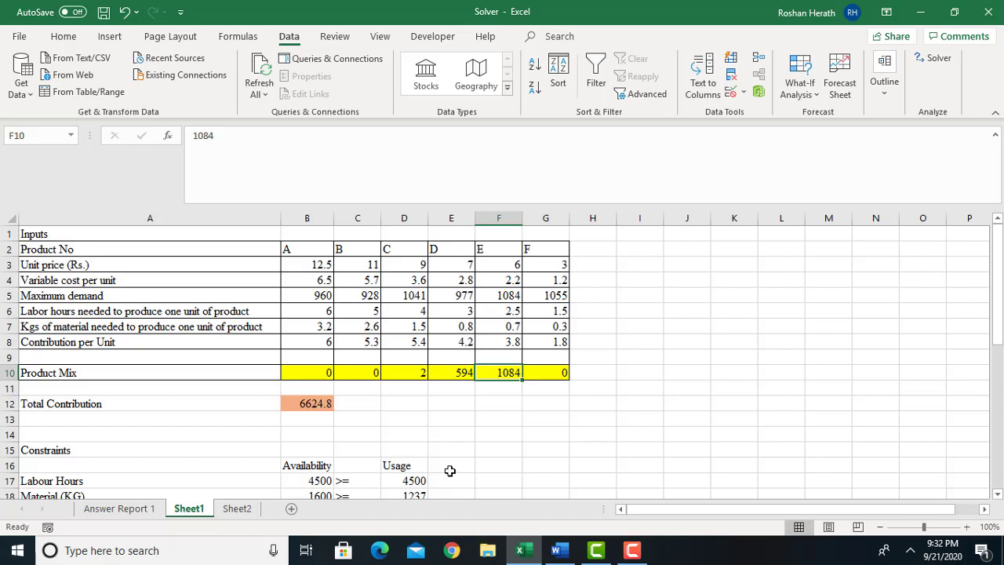
{"action": "left_click", "coordinate": [467, 376]}
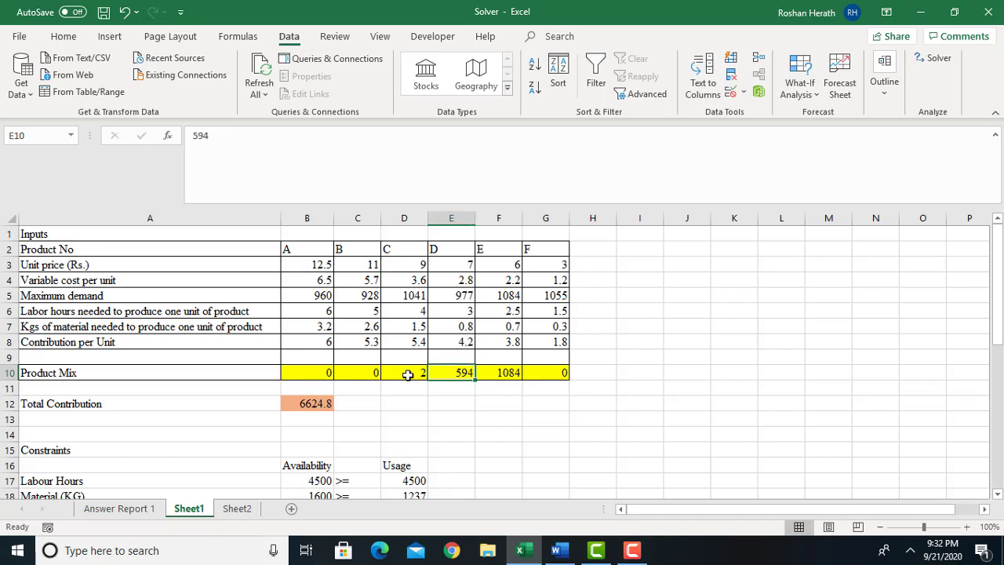
{"action": "left_click", "coordinate": [407, 375]}
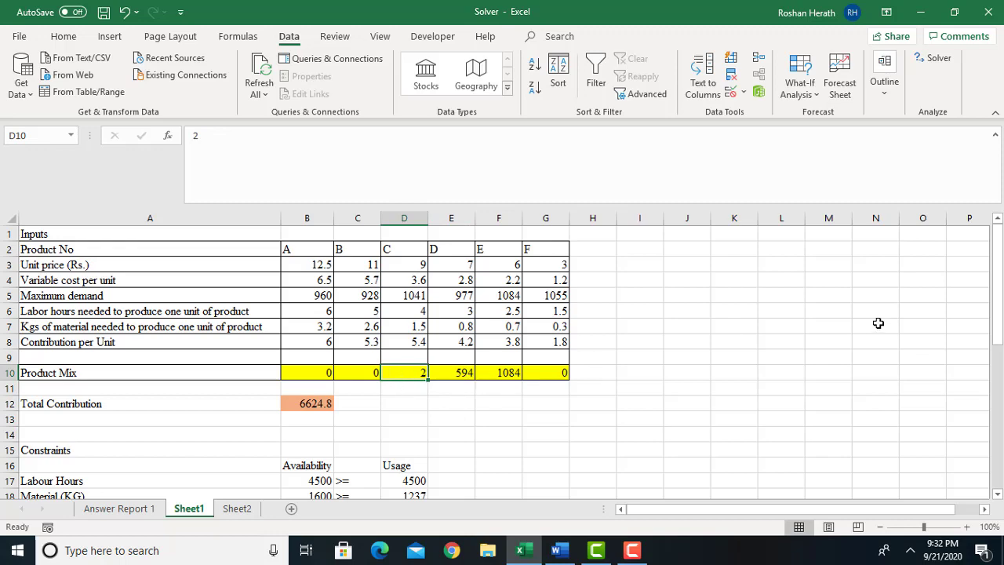
{"action": "mouse_move", "coordinate": [997, 326]}
{"action": "left_mouse_down"}
{"action": "mouse_move", "coordinate": [998, 337]}
{"action": "mouse_move", "coordinate": [993, 317]}
{"action": "mouse_move", "coordinate": [994, 355]}
{"action": "mouse_move", "coordinate": [996, 330]}
{"action": "mouse_move", "coordinate": [996, 339]}
{"action": "left_mouse_up"}
{"action": "left_click", "coordinate": [306, 451]}
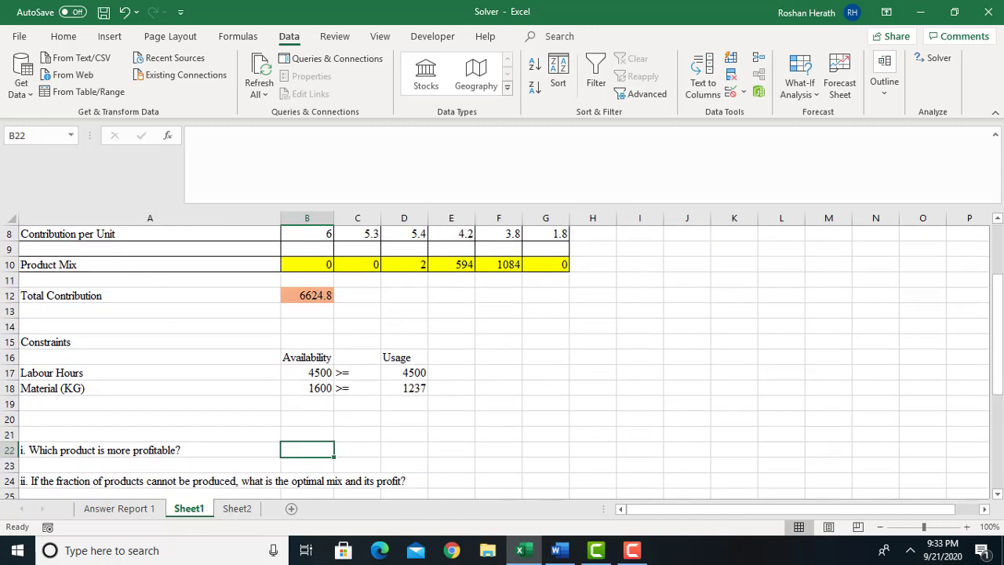
{"action": "type", "text": "E"}
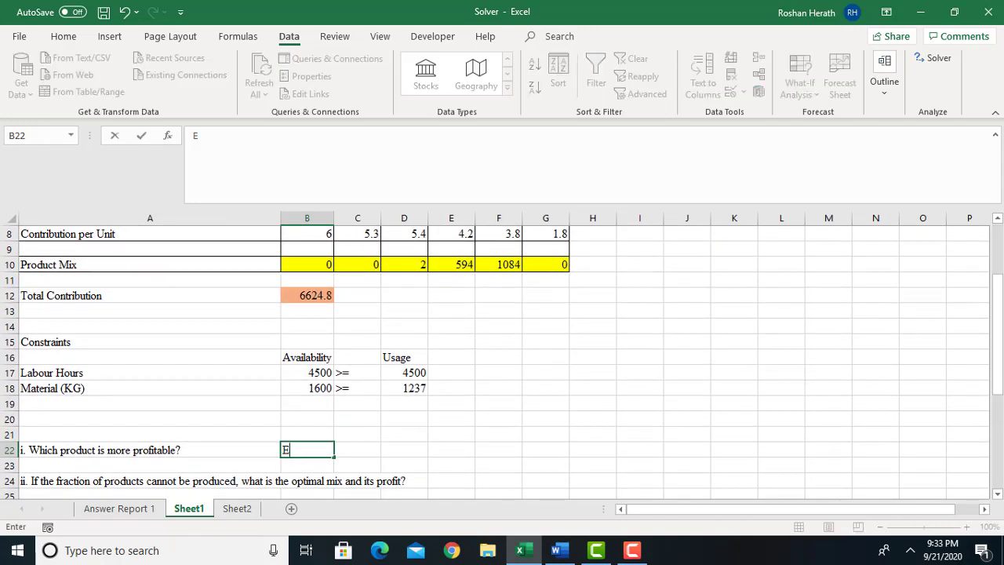
{"action": "left_click", "coordinate": [454, 480]}
Fill the question i answer cell B22 with the same orange as the Total Contribution cell.
{"action": "left_click", "coordinate": [294, 448]}
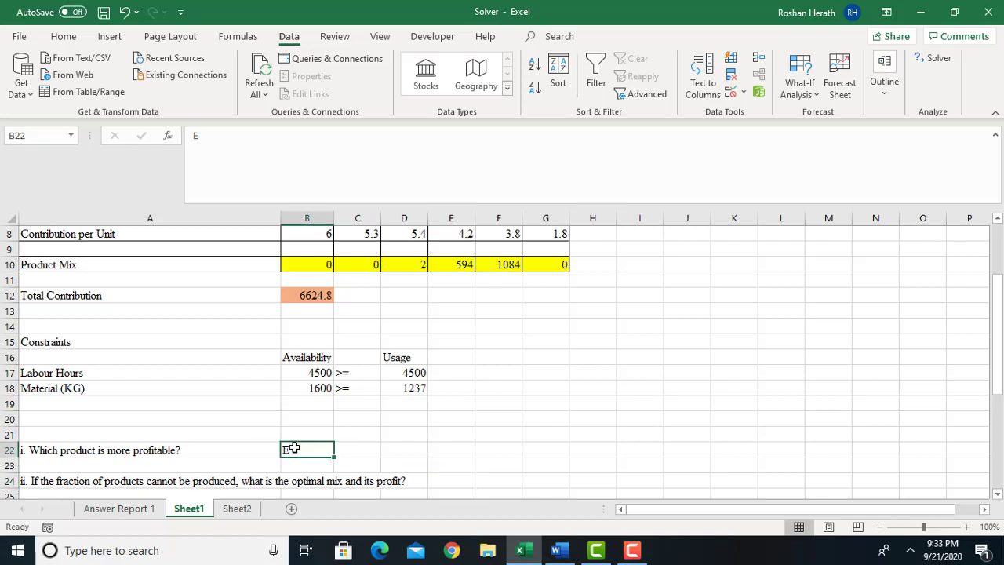
{"action": "left_click", "coordinate": [63, 37]}
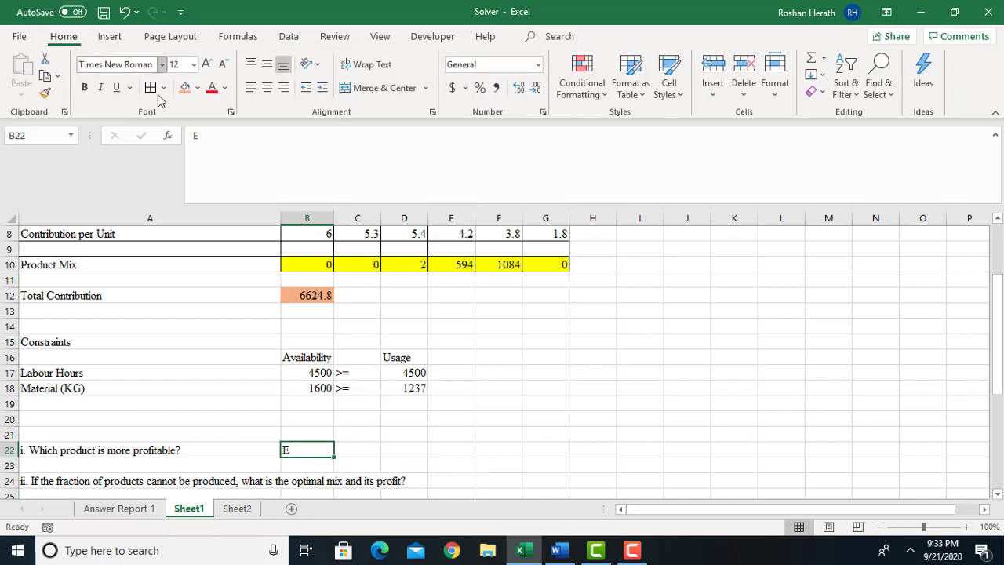
{"action": "left_click", "coordinate": [185, 88]}
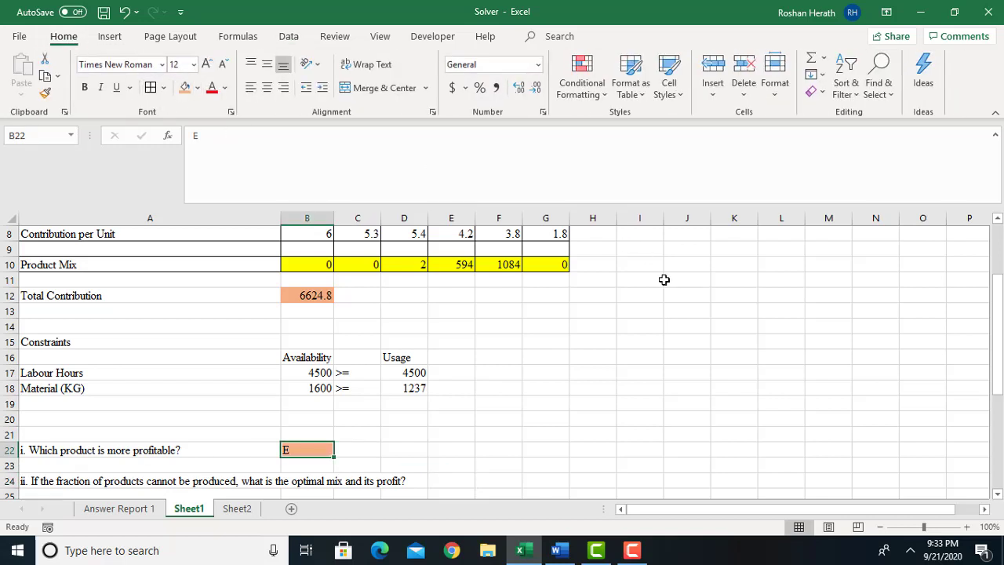
Copy the product mix quantities in C10:G10 and paste them at F24, beside question ii.
{"action": "left_click_drag", "start_coordinate": [1001, 382], "coordinate": [999, 396]}
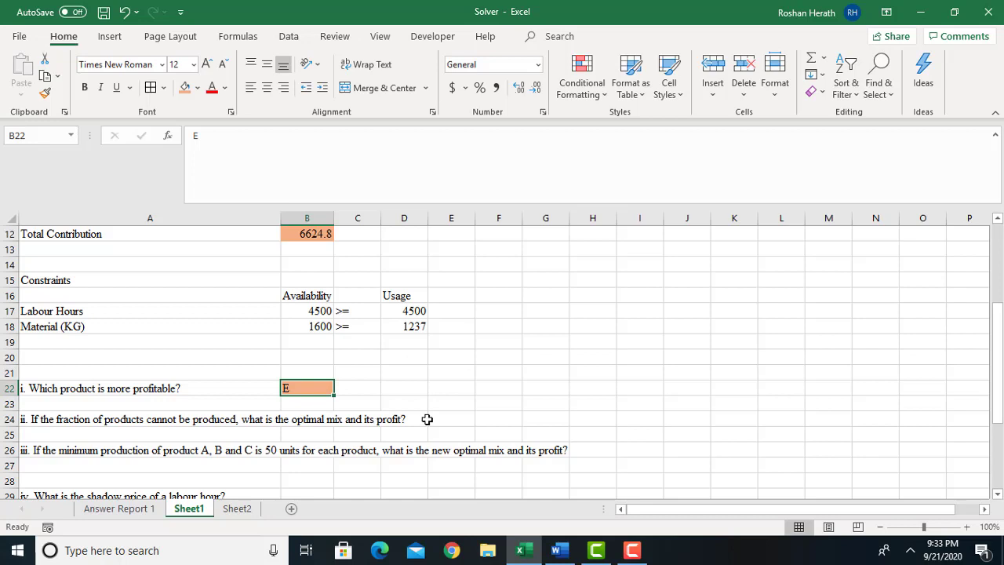
{"action": "left_click", "coordinate": [555, 421]}
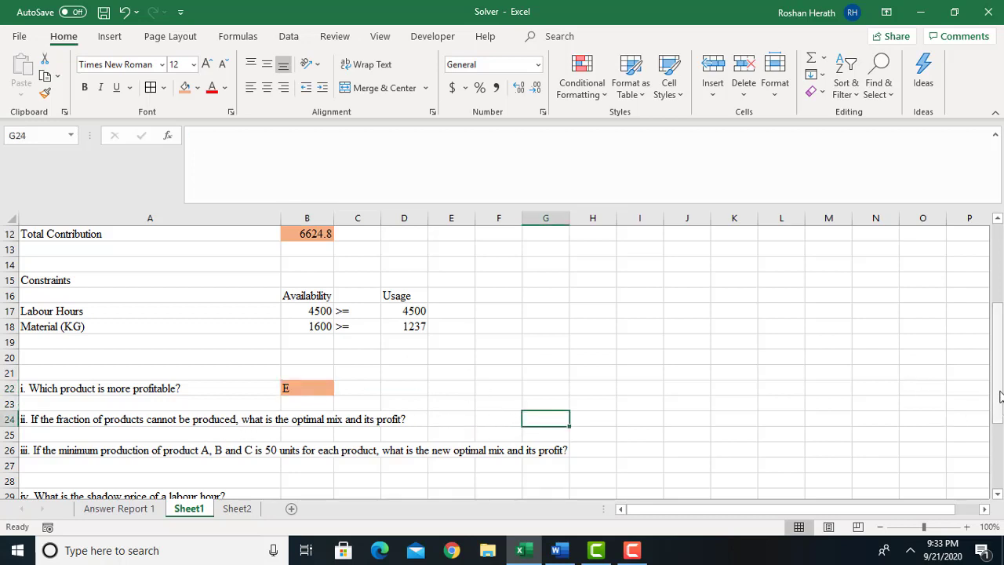
{"action": "left_click_drag", "start_coordinate": [999, 386], "coordinate": [982, 281]}
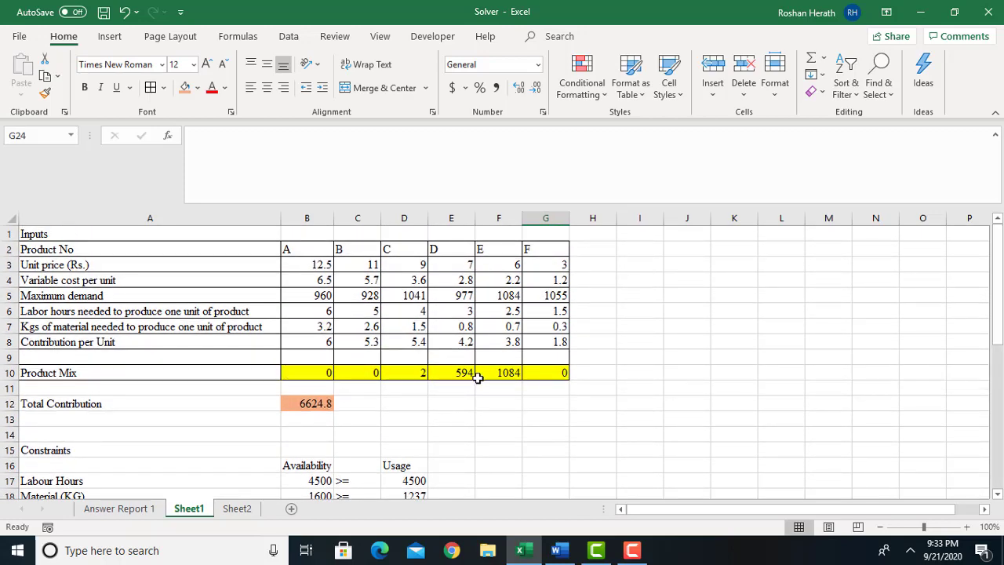
{"action": "left_click_drag", "start_coordinate": [1001, 306], "coordinate": [1001, 349]}
{"action": "left_click_drag", "start_coordinate": [357, 280], "coordinate": [557, 280]}
{"action": "key", "text": "ctrl+c"}
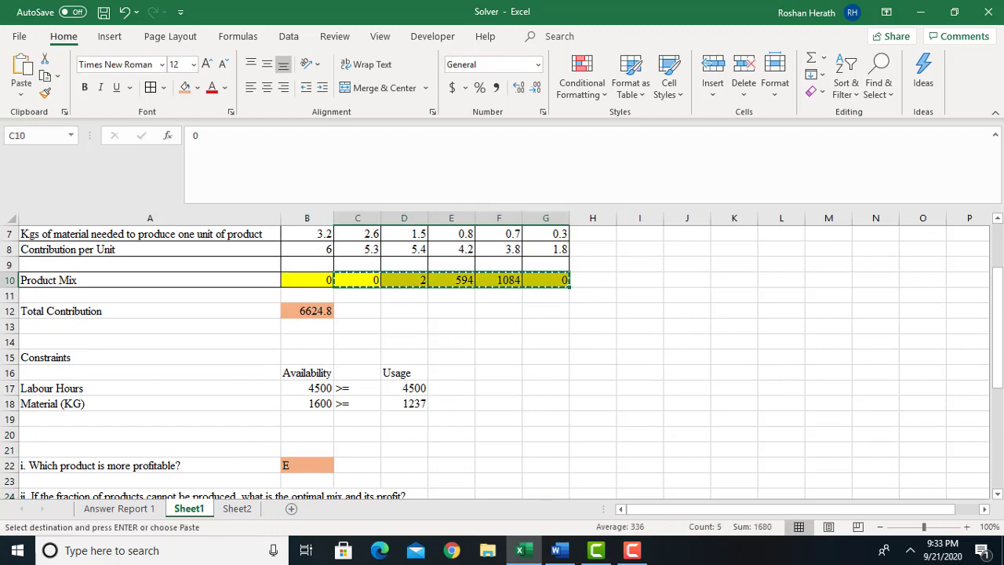
{"action": "left_click_drag", "start_coordinate": [995, 390], "coordinate": [995, 428]}
{"action": "left_click", "coordinate": [499, 345]}
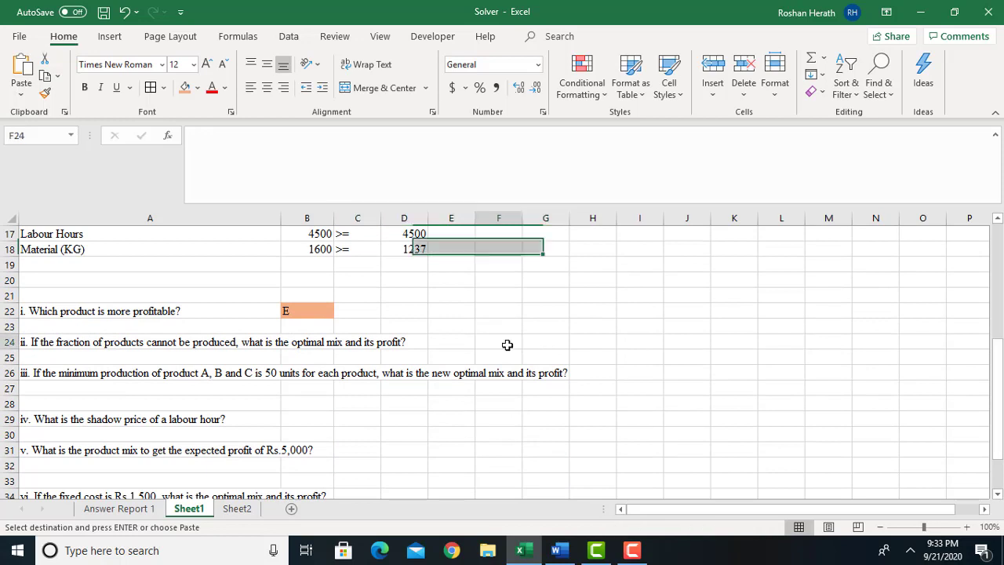
{"action": "key", "text": "ctrl+v"}
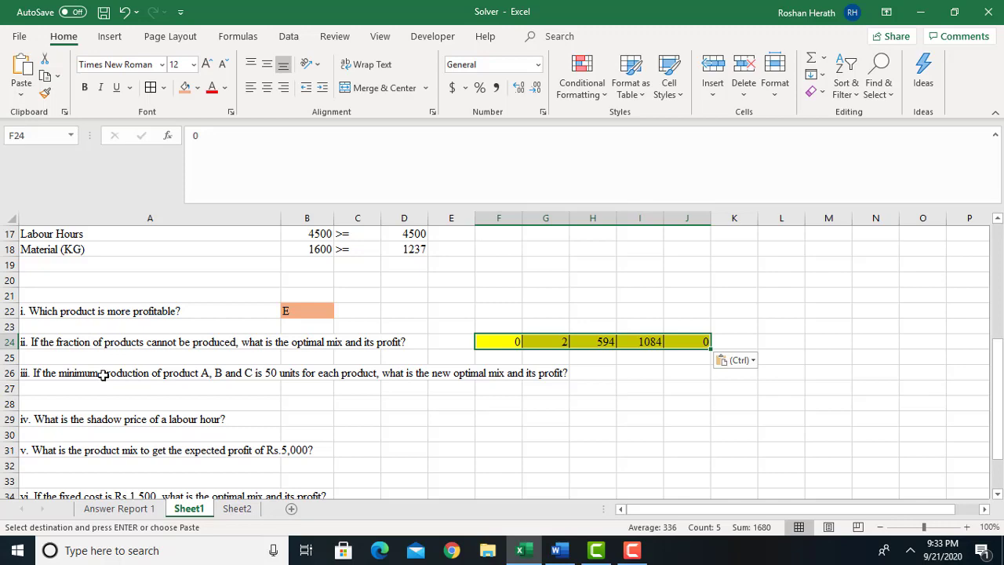
{"action": "left_click_drag", "start_coordinate": [998, 390], "coordinate": [999, 267]}
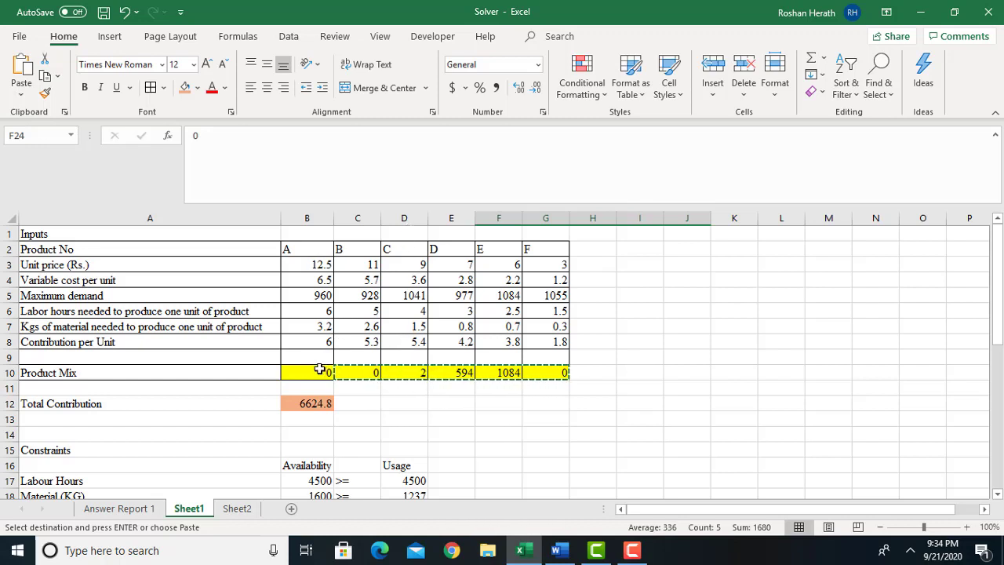
{"action": "left_click_drag", "start_coordinate": [321, 373], "coordinate": [548, 374]}
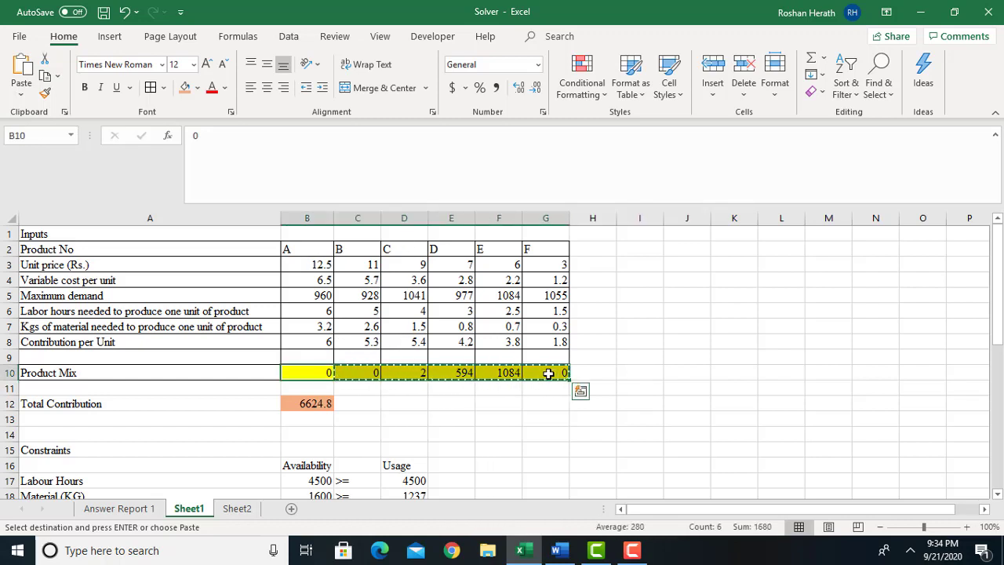
{"action": "left_click_drag", "start_coordinate": [999, 330], "coordinate": [998, 355]}
{"action": "left_click", "coordinate": [493, 438]}
{"action": "left_click_drag", "start_coordinate": [585, 435], "coordinate": [751, 437]}
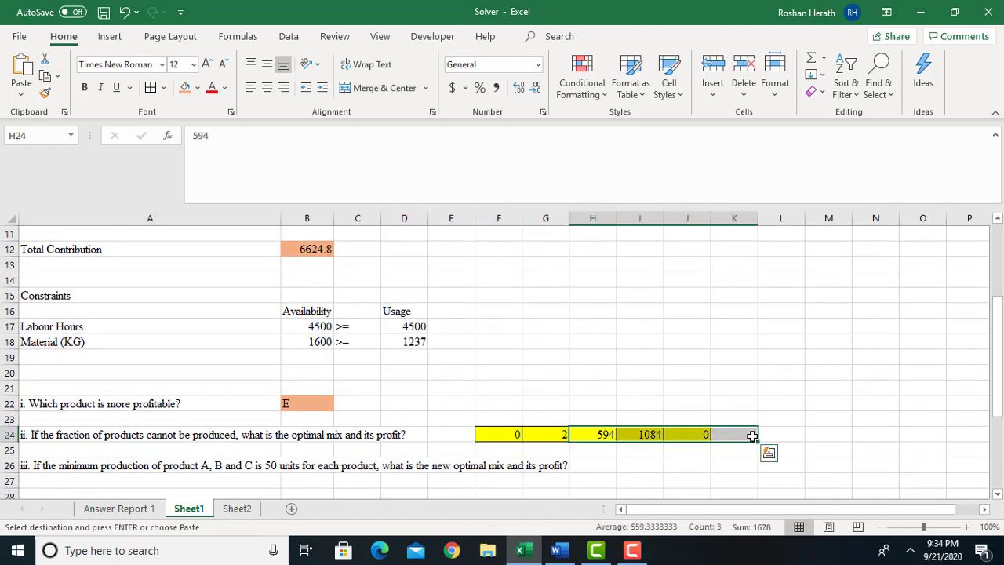
{"action": "key", "text": "ctrl+v"}
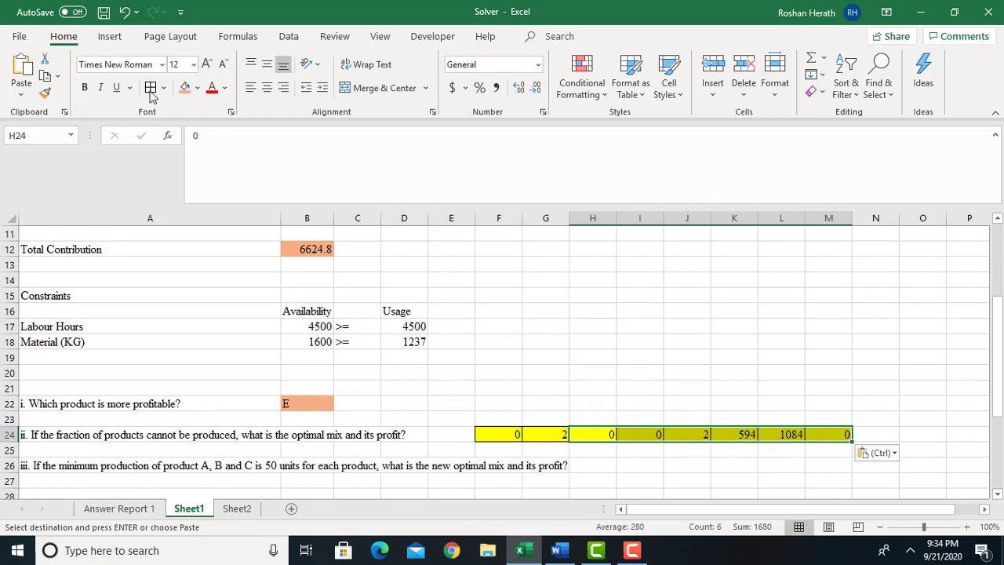
Undo the pastes beside question ii, and paste the full product mix quantities from B10:G10 at H24 instead.
{"action": "left_click", "coordinate": [123, 13]}
{"action": "left_click", "coordinate": [123, 13]}
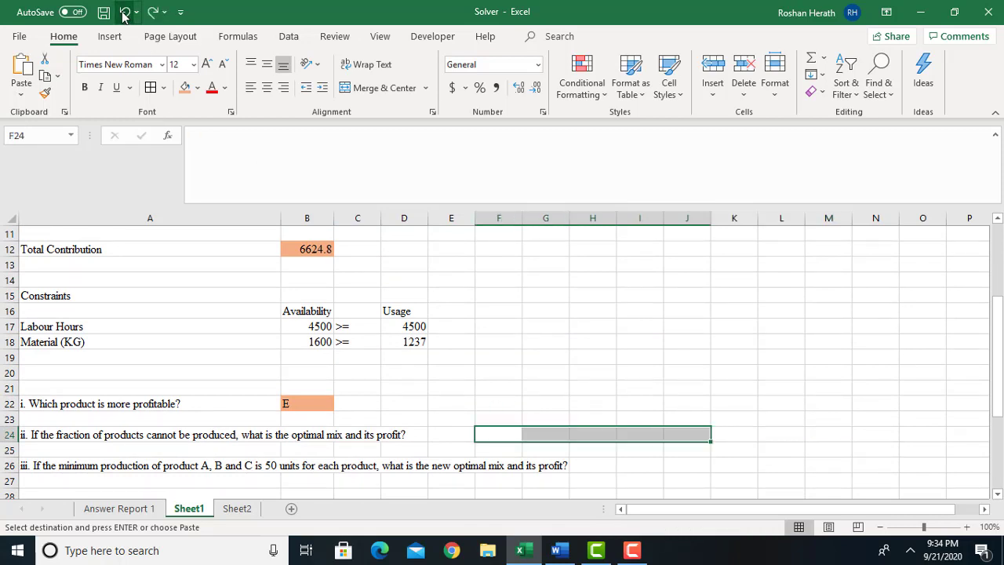
{"action": "left_click_drag", "start_coordinate": [996, 315], "coordinate": [990, 266]}
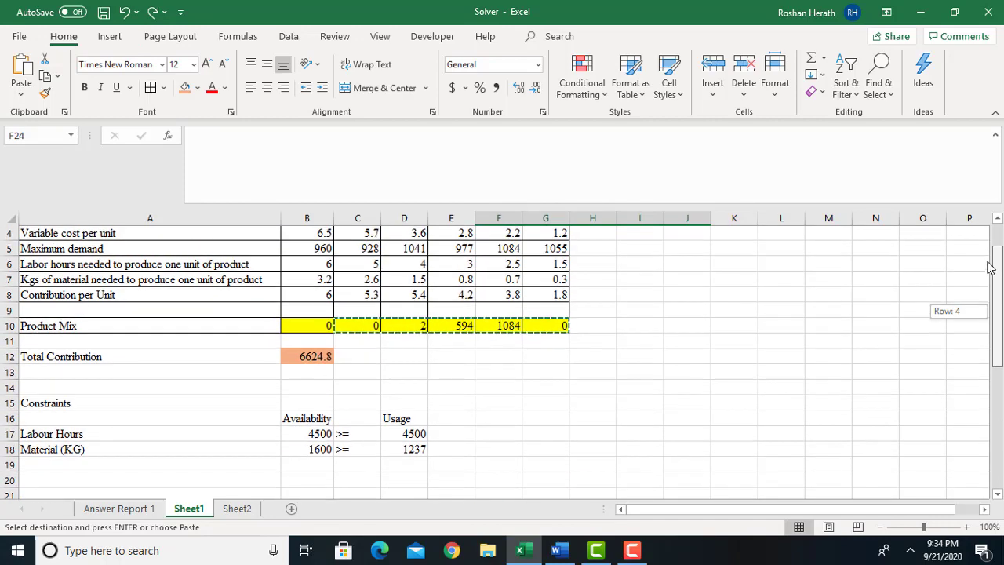
{"action": "left_click_drag", "start_coordinate": [300, 324], "coordinate": [531, 328]}
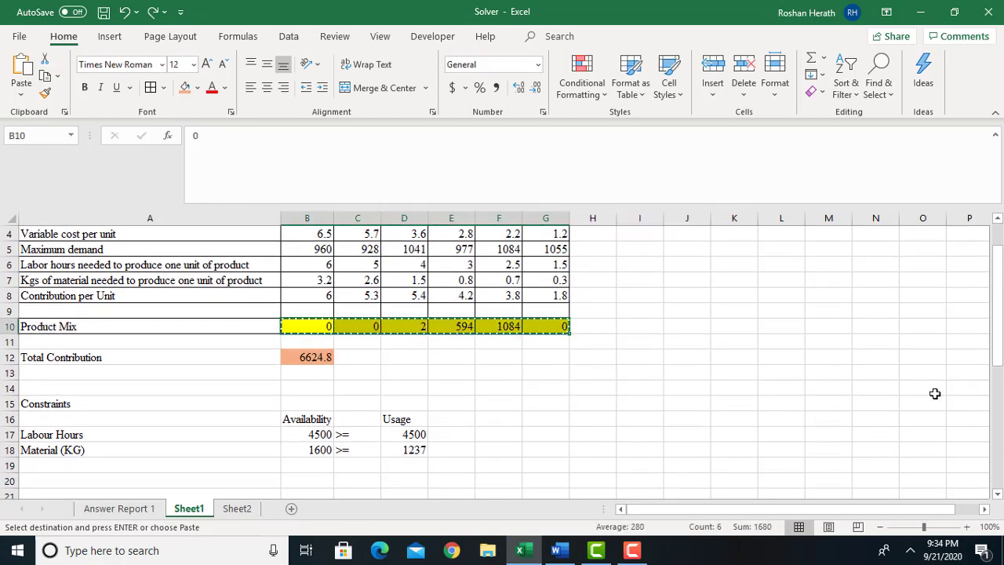
{"action": "left_click_drag", "start_coordinate": [998, 359], "coordinate": [998, 422]}
{"action": "left_click", "coordinate": [589, 404]}
{"action": "key", "text": "ctrl+v"}
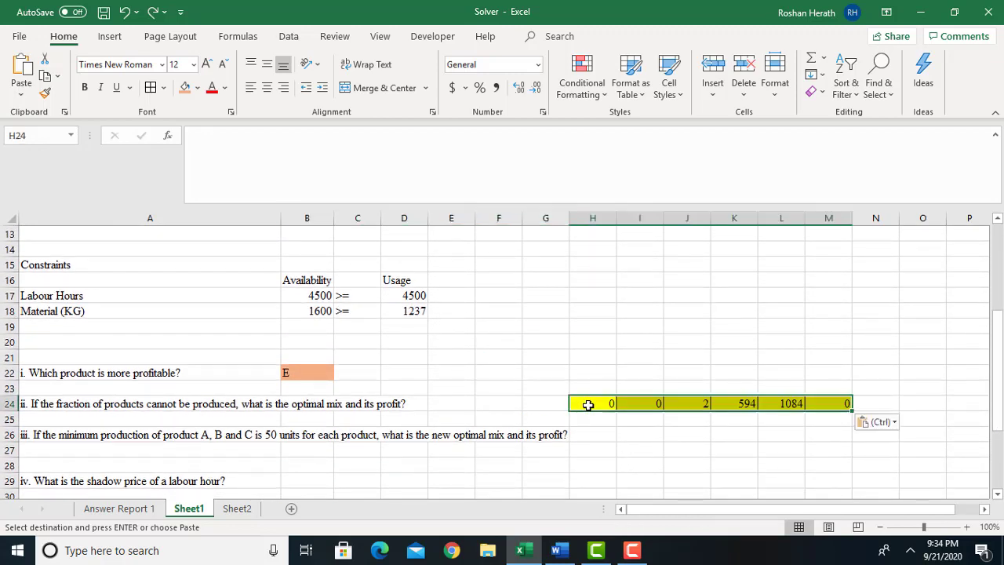
Copy the product letters A to F from B2:G2 and paste them at H23, above the question ii quantities.
{"action": "left_click_drag", "start_coordinate": [997, 348], "coordinate": [961, 255]}
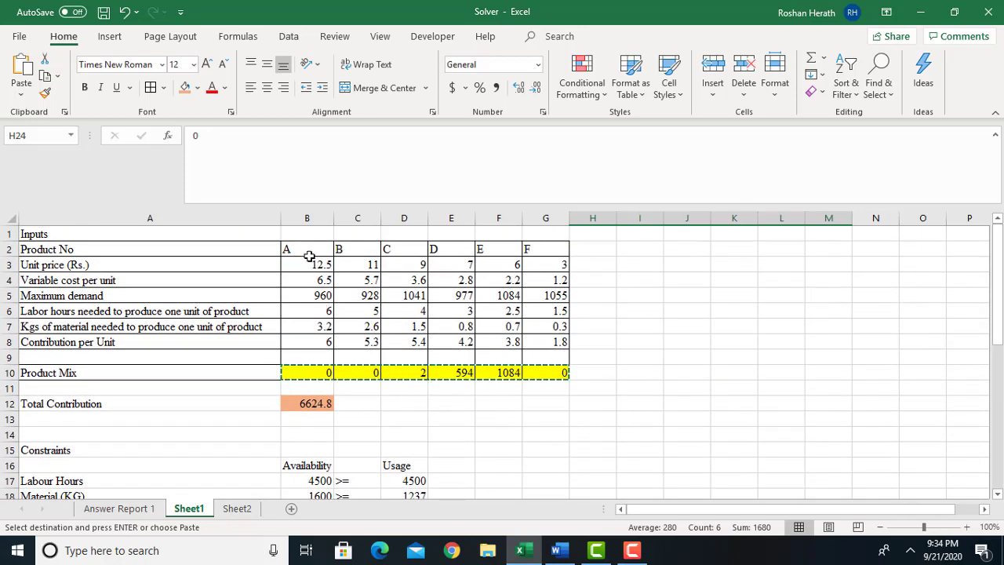
{"action": "left_click_drag", "start_coordinate": [311, 249], "coordinate": [554, 245]}
{"action": "key", "text": "ctrl+c"}
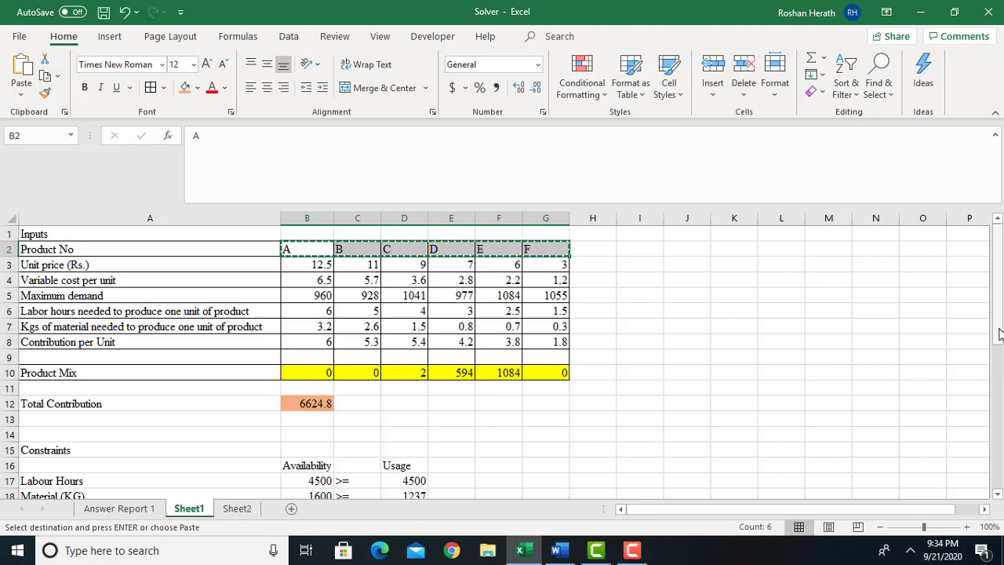
{"action": "left_click_drag", "start_coordinate": [998, 258], "coordinate": [997, 345]}
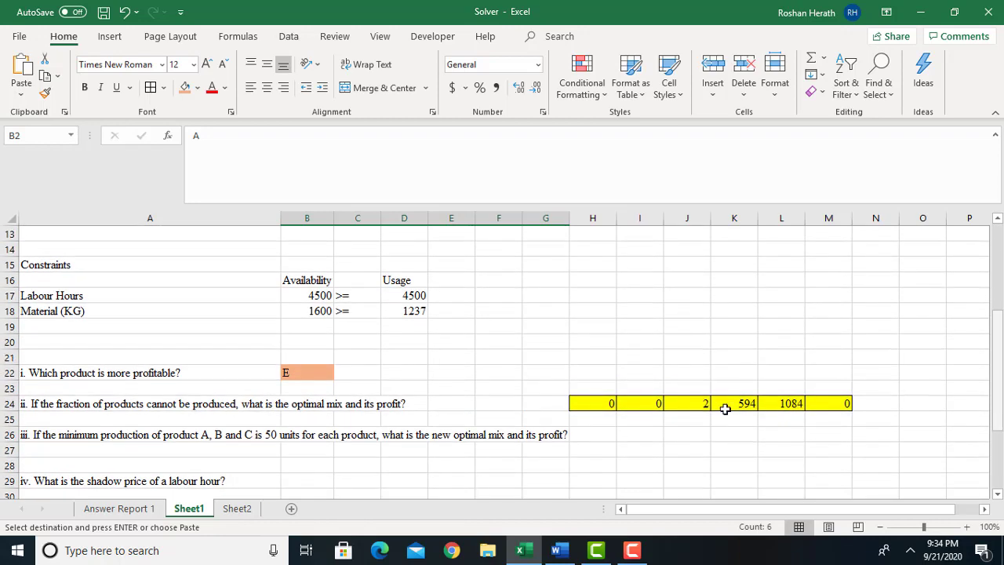
{"action": "left_click", "coordinate": [587, 391]}
{"action": "key", "text": "ctrl+v"}
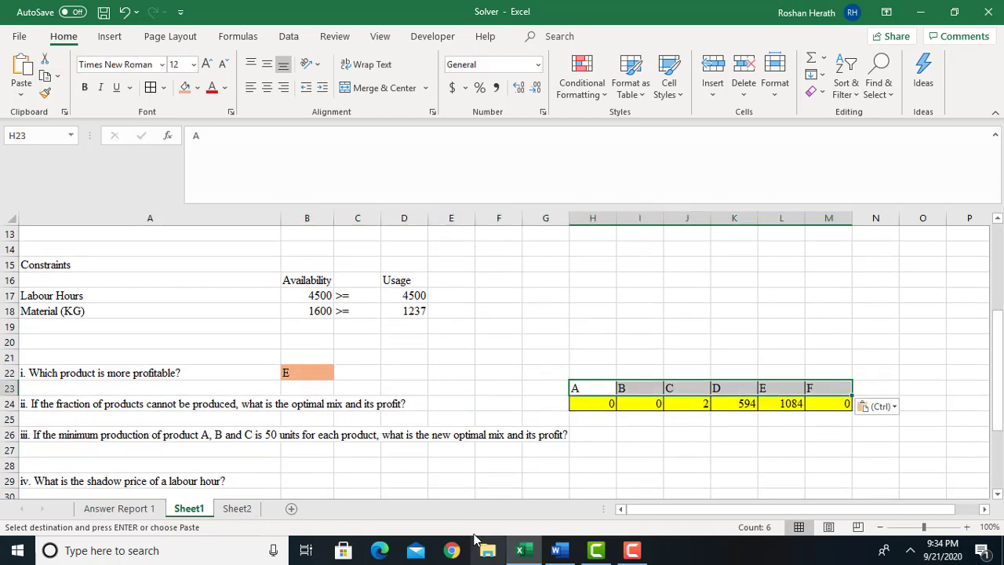
Add the label "Minimum production" in A19, below the Material (KG) constraint.
{"action": "left_click", "coordinate": [222, 463]}
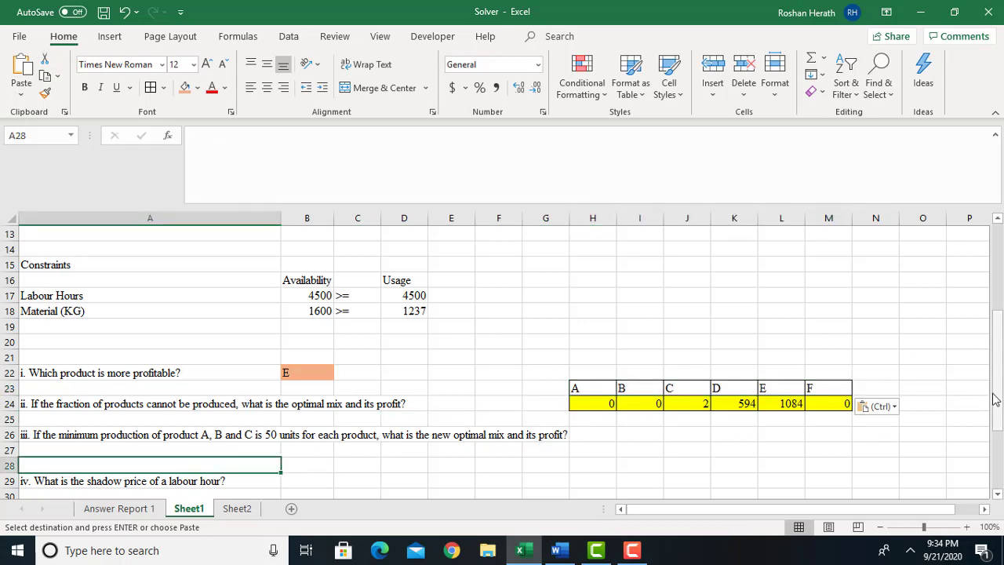
{"action": "mouse_move", "coordinate": [999, 411]}
{"action": "left_mouse_down"}
{"action": "mouse_move", "coordinate": [1000, 386]}
{"action": "mouse_move", "coordinate": [999, 403]}
{"action": "left_mouse_up"}
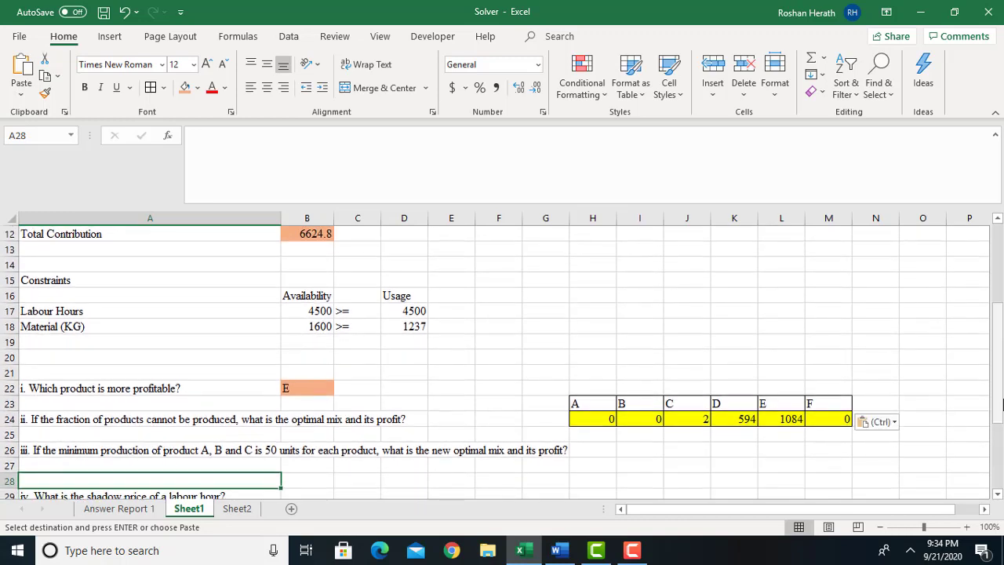
{"action": "left_click", "coordinate": [47, 343]}
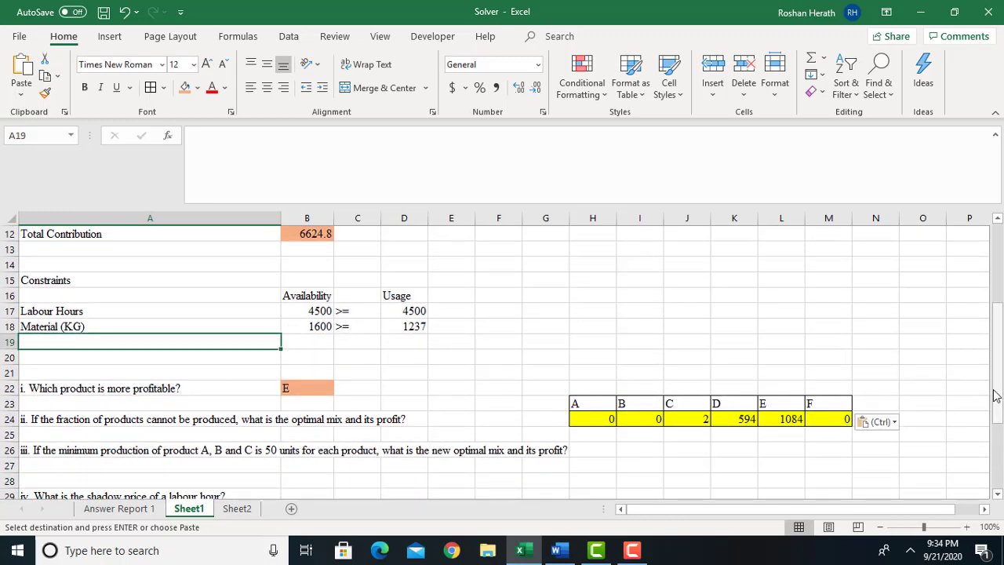
{"action": "mouse_move", "coordinate": [996, 396]}
{"action": "left_mouse_down"}
{"action": "mouse_move", "coordinate": [996, 407]}
{"action": "mouse_move", "coordinate": [1000, 399]}
{"action": "left_mouse_up"}
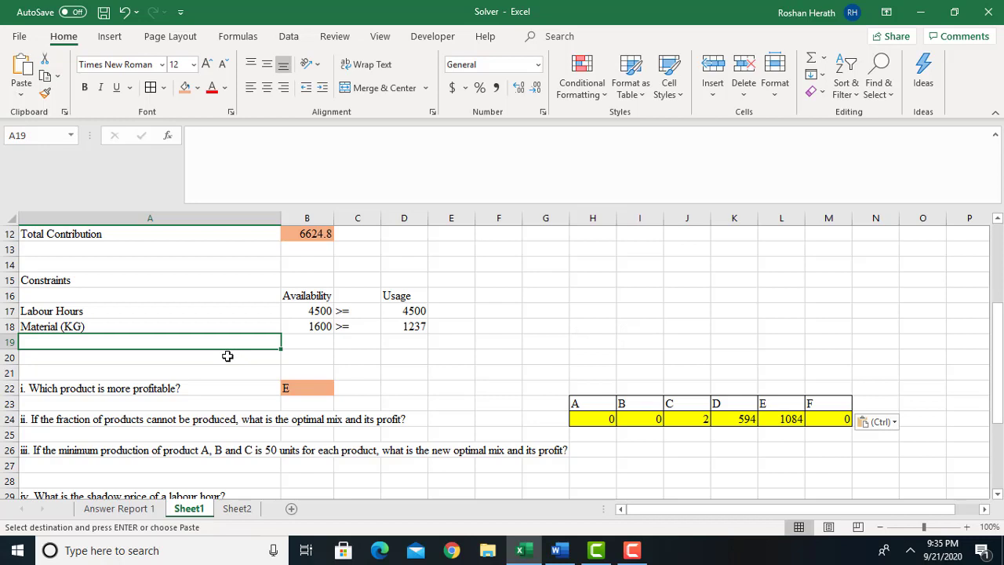
{"action": "type", "text": "M"}
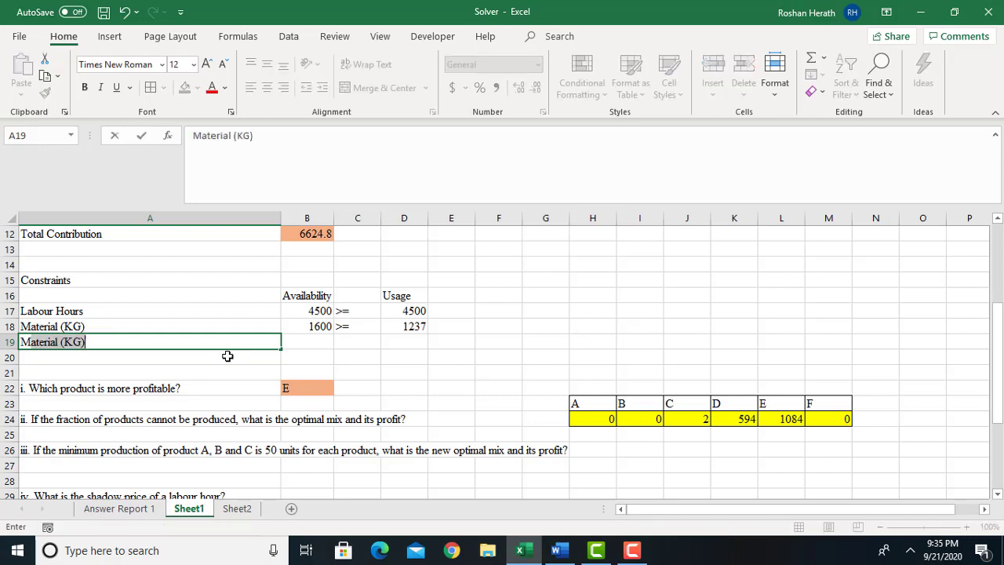
{"action": "type", "text": "l"}
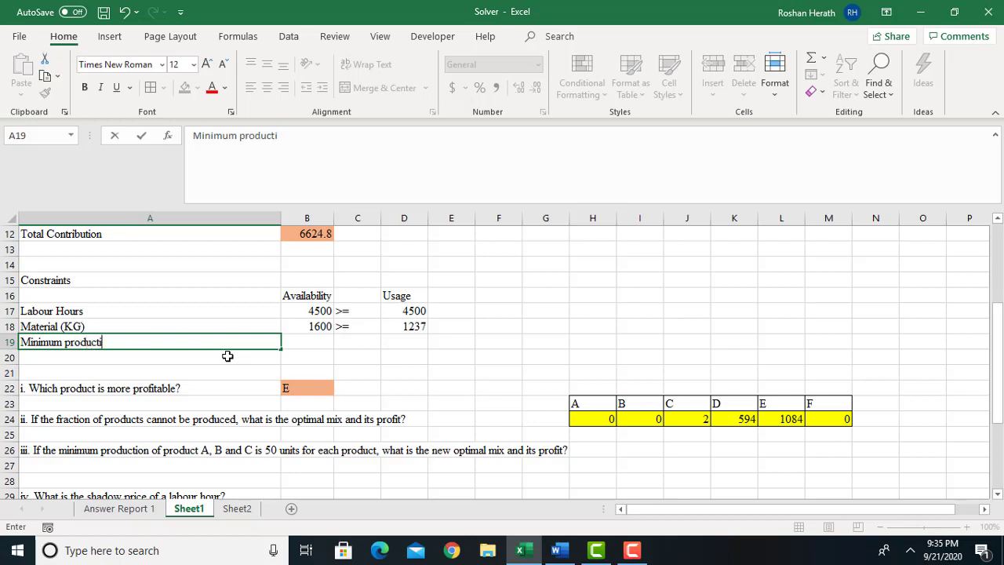
Enter the product letters A, B and C in B19:D19 of the Minimum production row.
{"action": "left_click", "coordinate": [318, 346]}
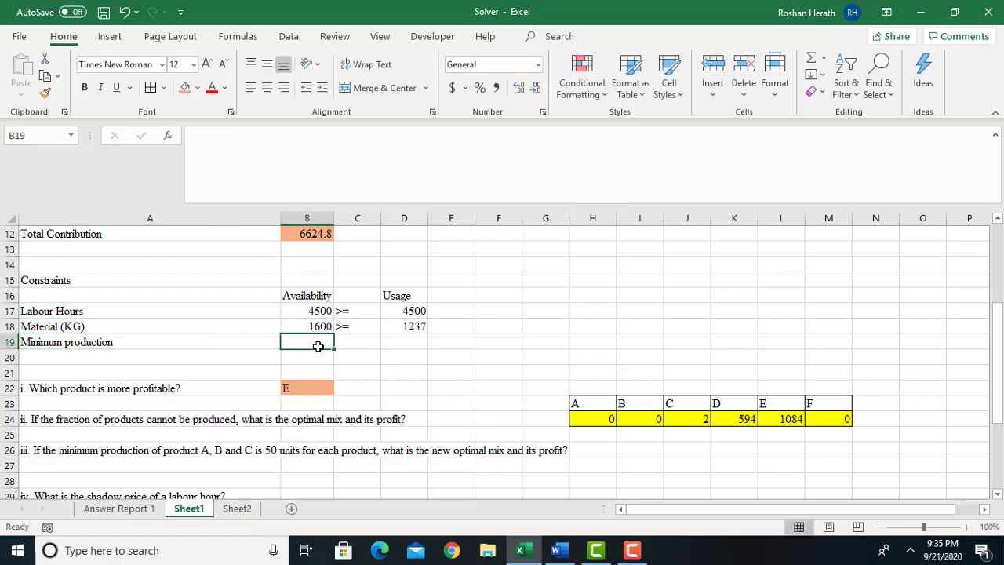
{"action": "type", "text": "Availability"}
{"action": "key", "text": "Tab"}
{"action": "left_click", "coordinate": [318, 345]}
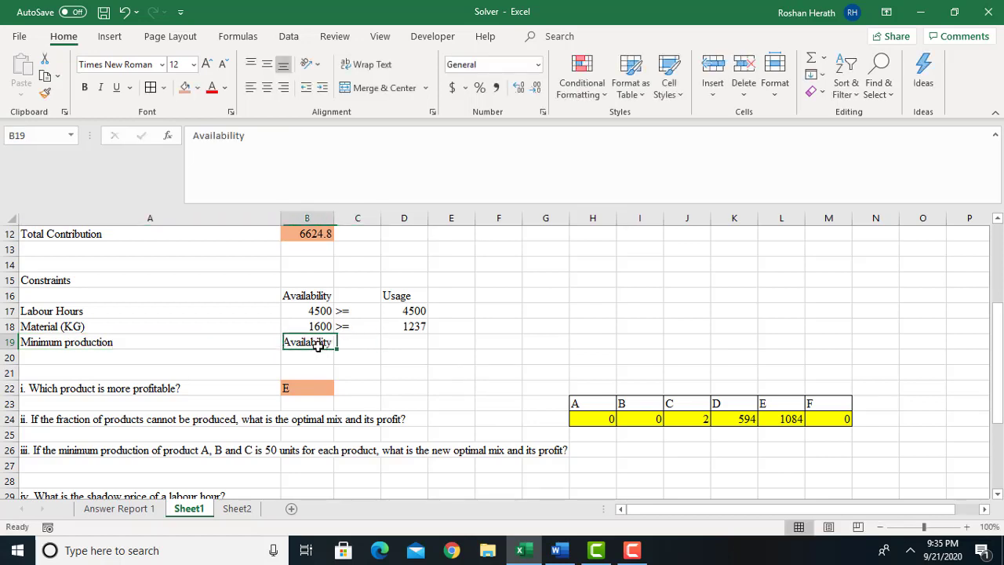
{"action": "double_click", "coordinate": [318, 346]}
{"action": "type", "text": "A"}
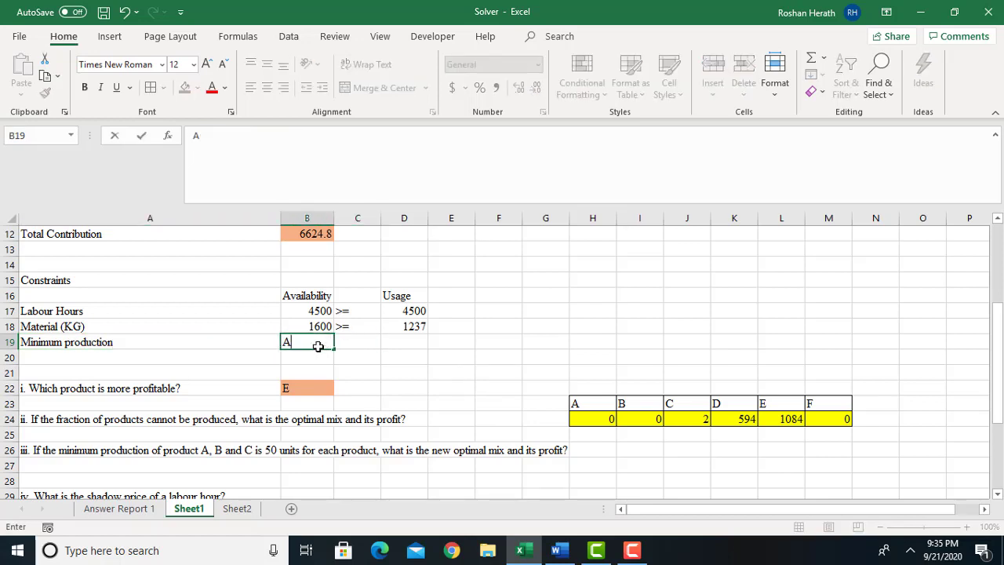
{"action": "key", "text": "Tab"}
{"action": "type", "text": "B"}
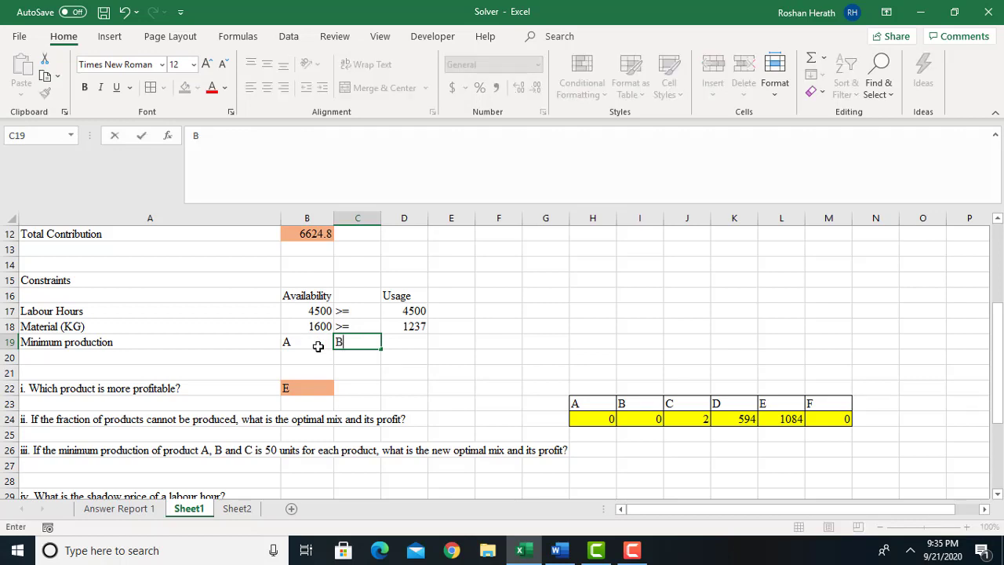
{"action": "key", "text": "Tab"}
{"action": "type", "text": "C"}
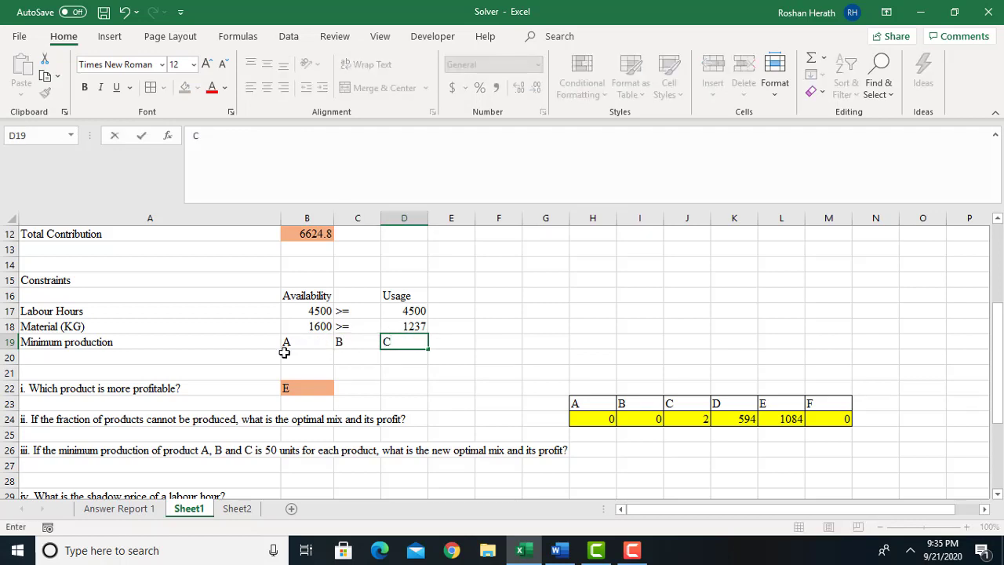
Enter a minimum of 50 for each of products A, B and C in B20:D20.
{"action": "left_click", "coordinate": [307, 357]}
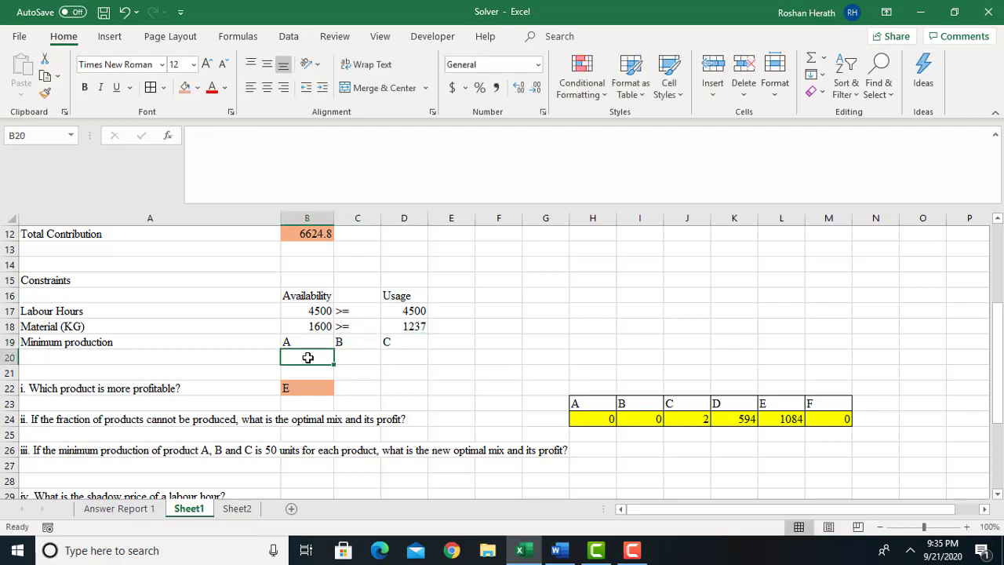
{"action": "type", "text": "50"}
{"action": "key", "text": "Tab"}
{"action": "type", "text": "50"}
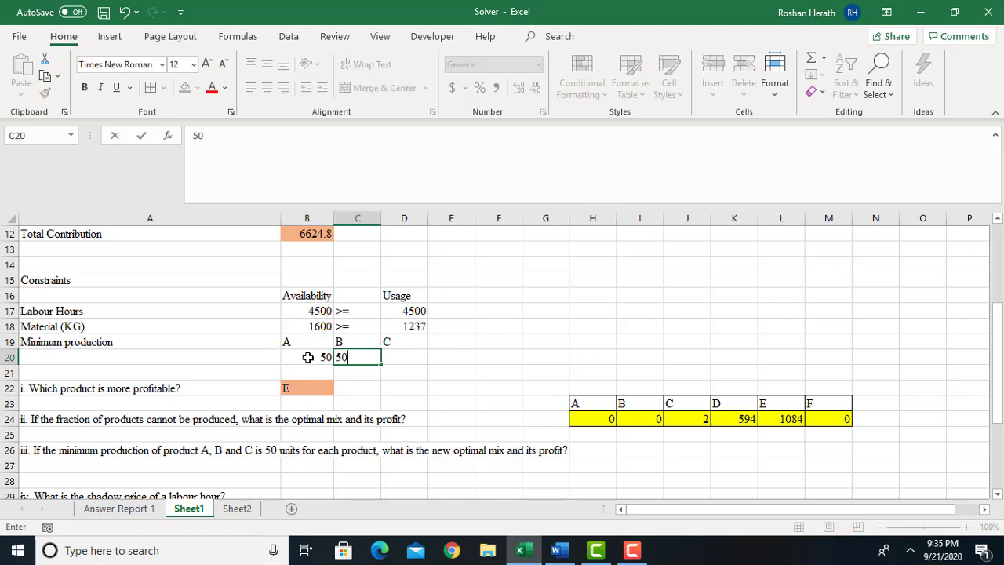
{"action": "key", "text": "Tab"}
{"action": "type", "text": "50"}
{"action": "left_click", "coordinate": [543, 366]}
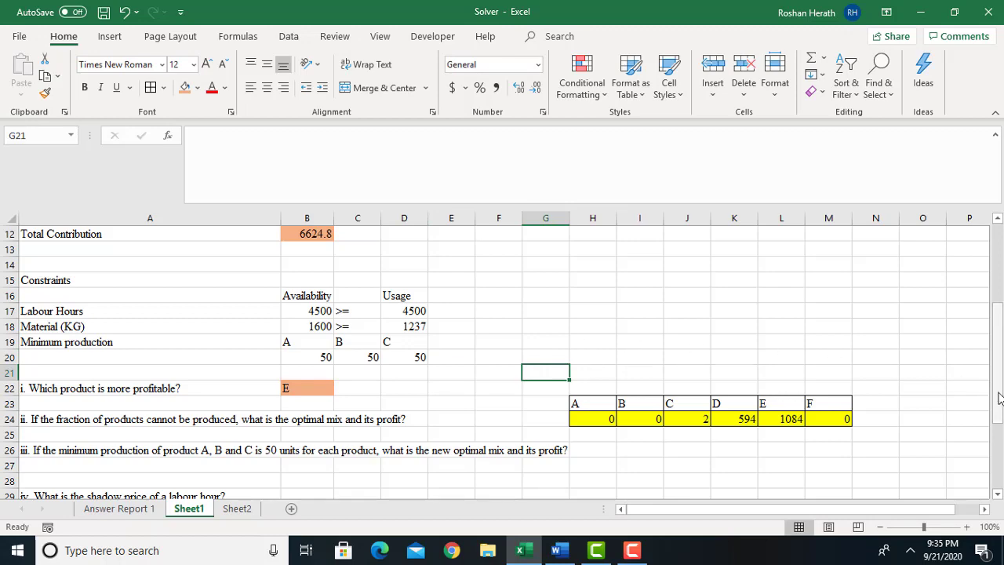
Start a new Solver constraint with the product mix cells B10:D10 of products A, B and C as its cell reference.
{"action": "left_click_drag", "start_coordinate": [998, 399], "coordinate": [998, 413]}
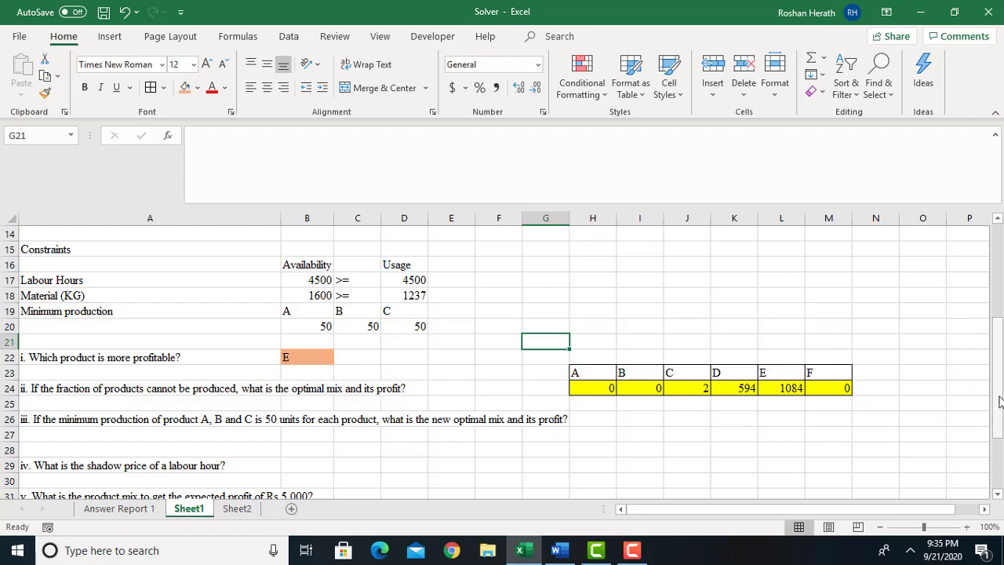
{"action": "left_click_drag", "start_coordinate": [999, 401], "coordinate": [1002, 339]}
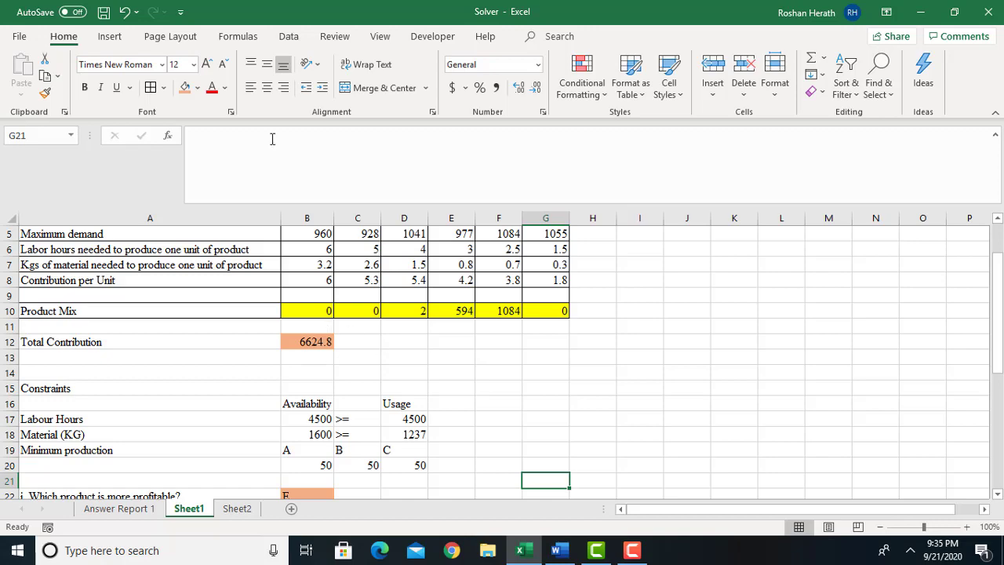
{"action": "left_click", "coordinate": [288, 41]}
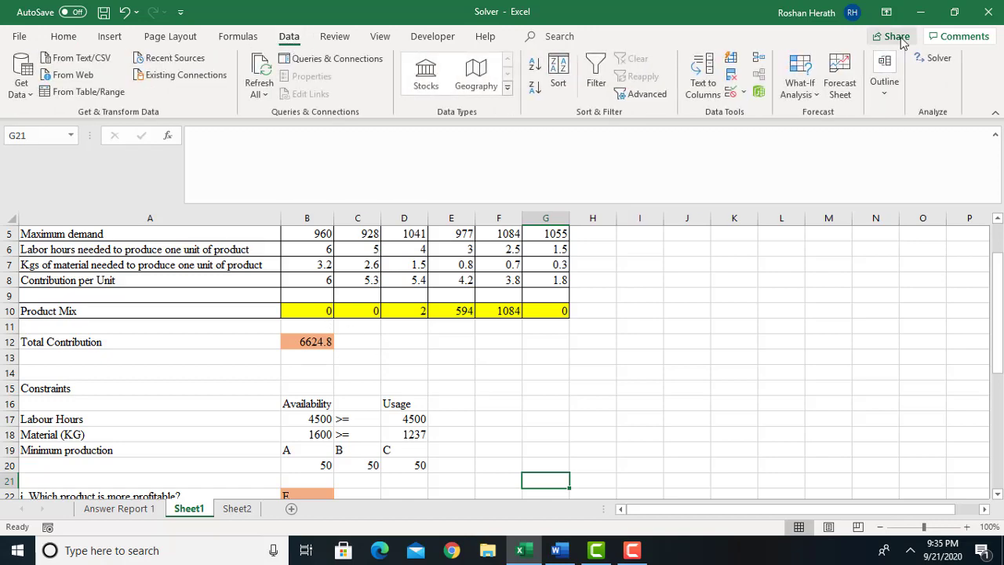
{"action": "left_click", "coordinate": [929, 59]}
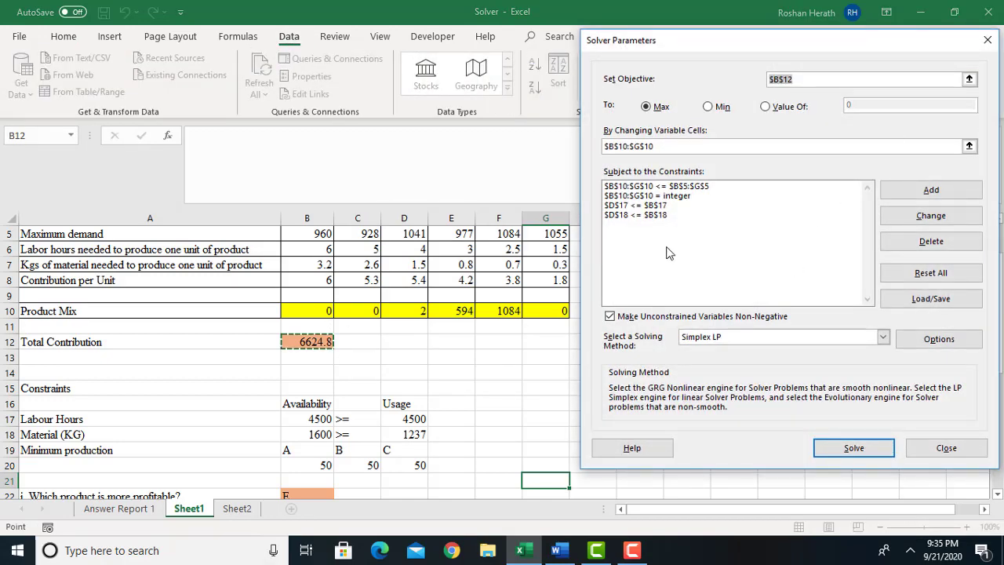
{"action": "left_click", "coordinate": [932, 190]}
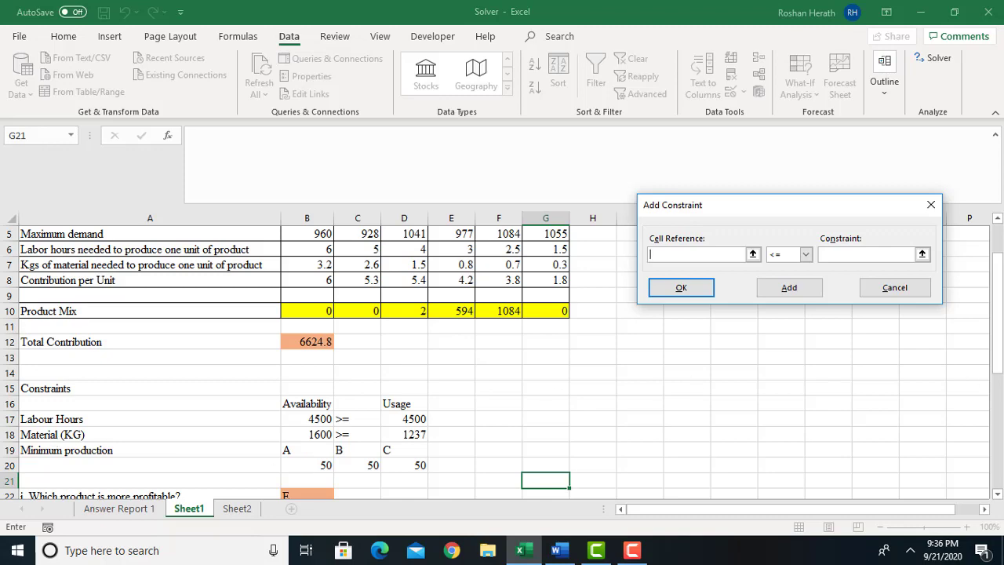
{"action": "mouse_move", "coordinate": [1000, 359]}
{"action": "left_mouse_down"}
{"action": "mouse_move", "coordinate": [999, 343]}
{"action": "mouse_move", "coordinate": [999, 357]}
{"action": "left_mouse_up"}
{"action": "left_click_drag", "start_coordinate": [310, 311], "coordinate": [408, 312]}
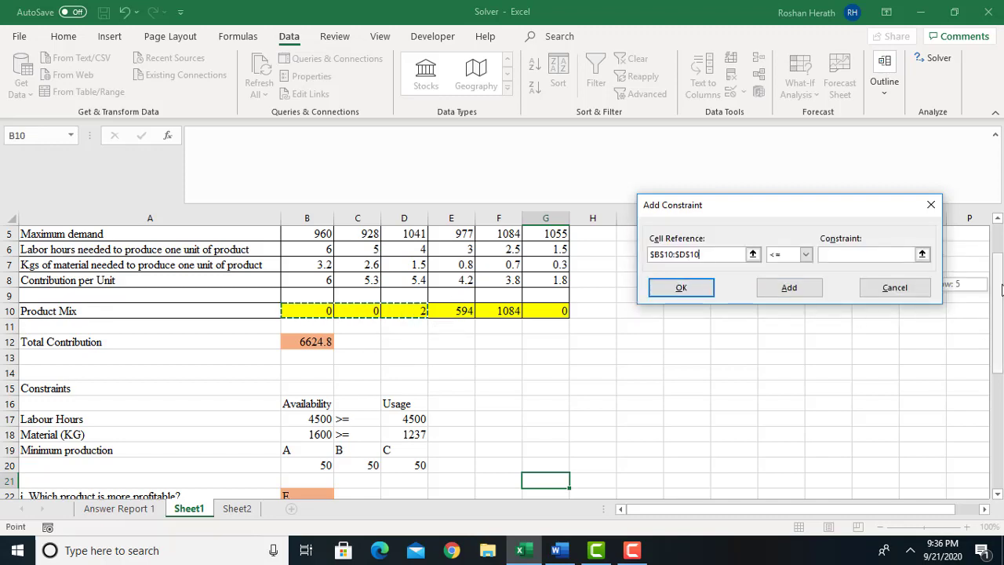
{"action": "left_click_drag", "start_coordinate": [997, 279], "coordinate": [998, 246]}
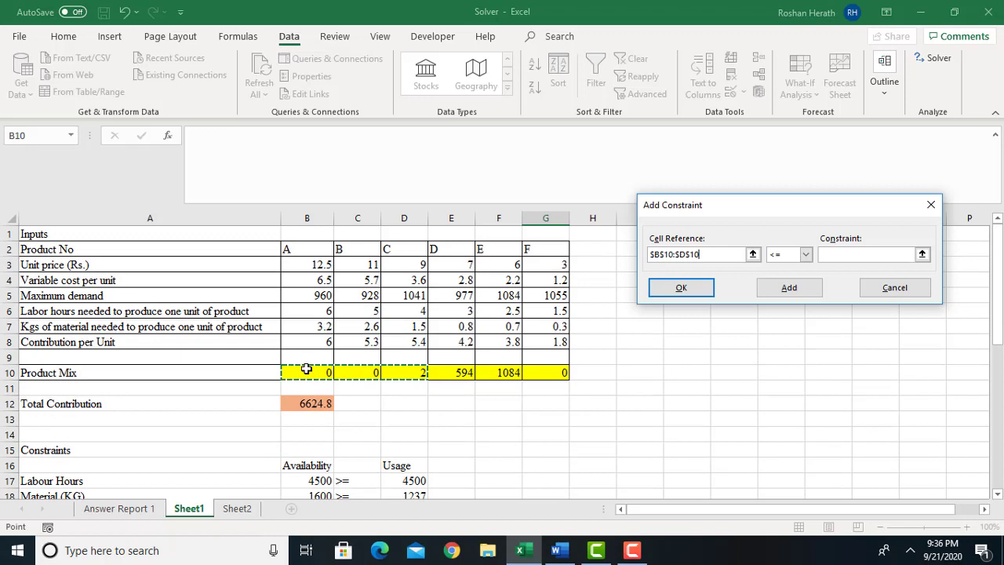
{"action": "left_click_drag", "start_coordinate": [307, 369], "coordinate": [397, 370]}
Set the new constraint's relation to >= and its limit to the minimum production cells B20:D20.
{"action": "left_click", "coordinate": [806, 254]}
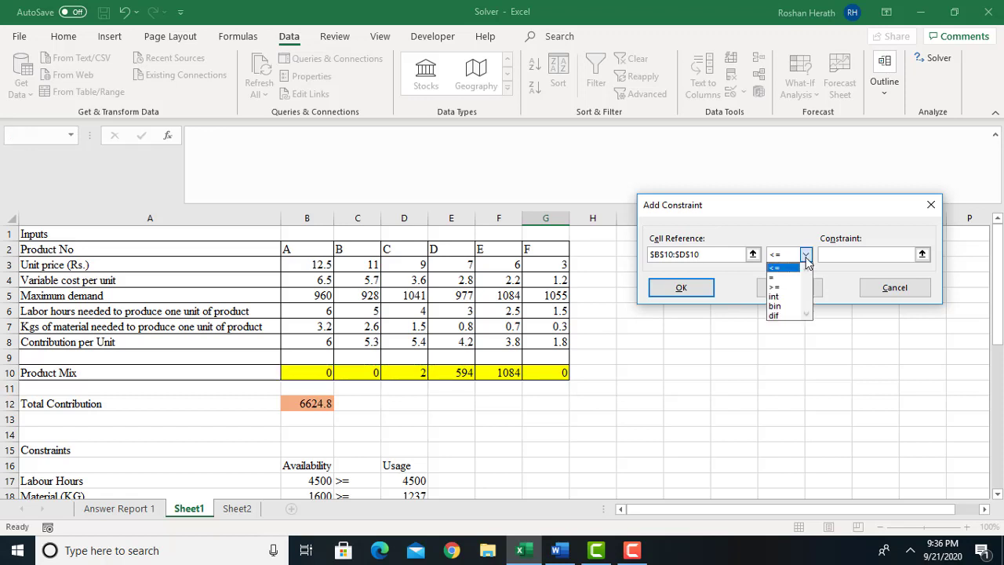
{"action": "left_click", "coordinate": [783, 287]}
{"action": "left_click", "coordinate": [833, 254]}
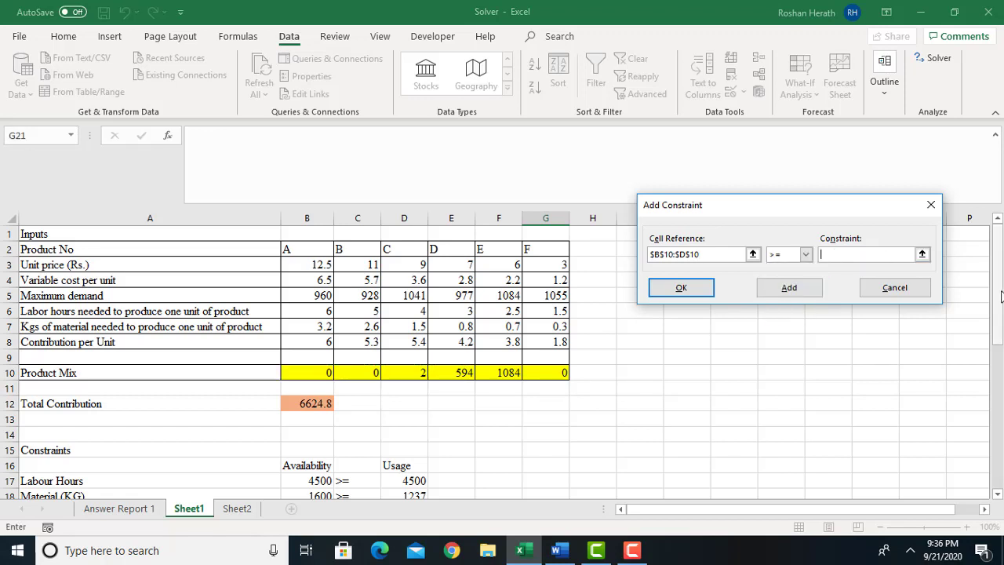
{"action": "left_click_drag", "start_coordinate": [1001, 295], "coordinate": [1001, 324]}
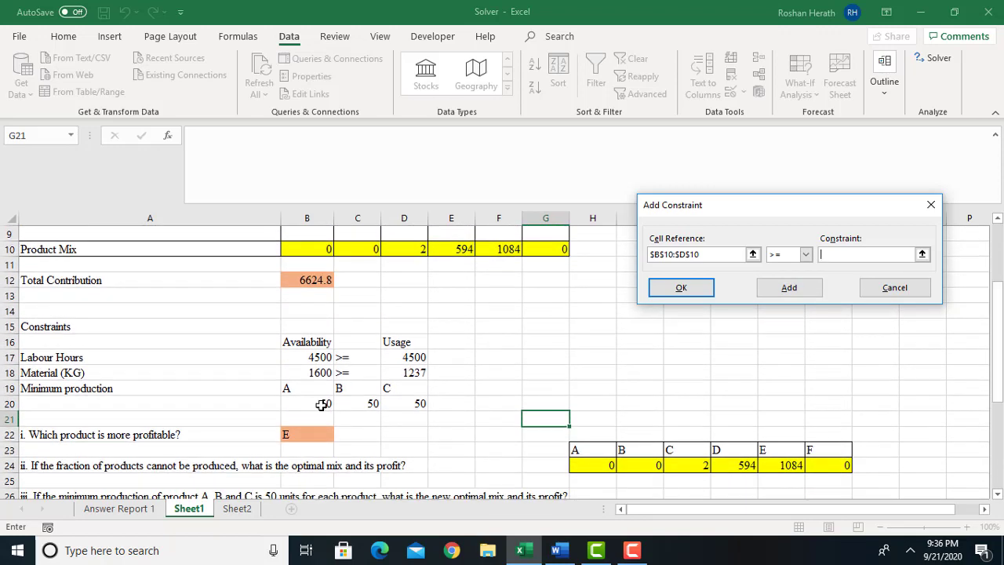
{"action": "left_click_drag", "start_coordinate": [298, 404], "coordinate": [395, 403]}
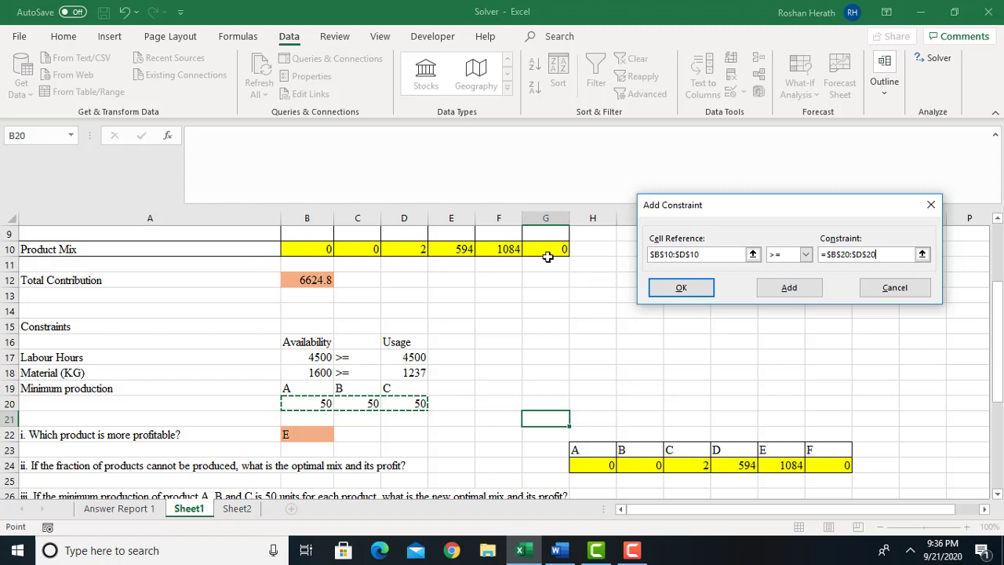
{"action": "left_click_drag", "start_coordinate": [998, 298], "coordinate": [990, 218]}
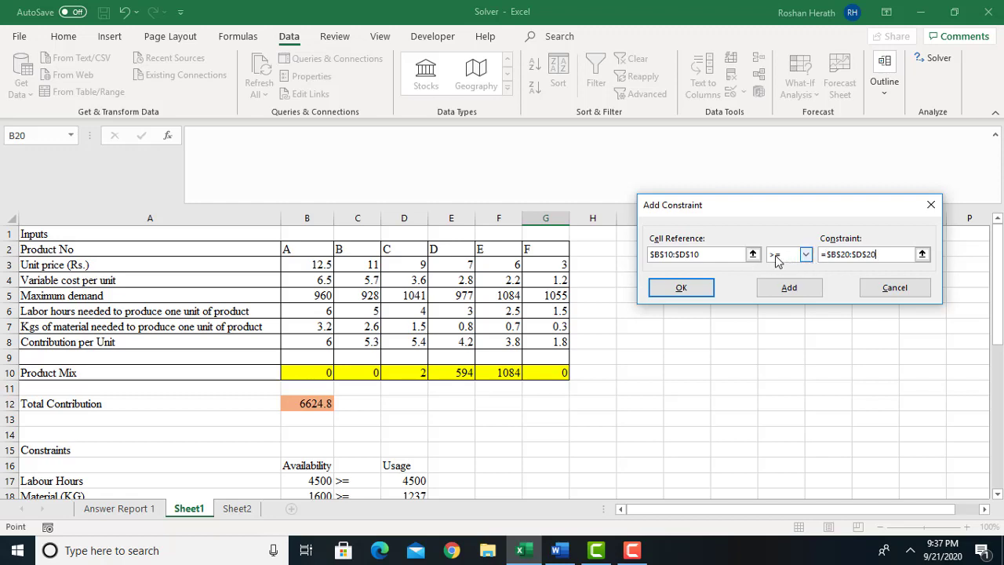
Add the minimum production constraint, solve the model, and keep the solution with an Answer report.
{"action": "left_click_drag", "start_coordinate": [999, 298], "coordinate": [994, 398]}
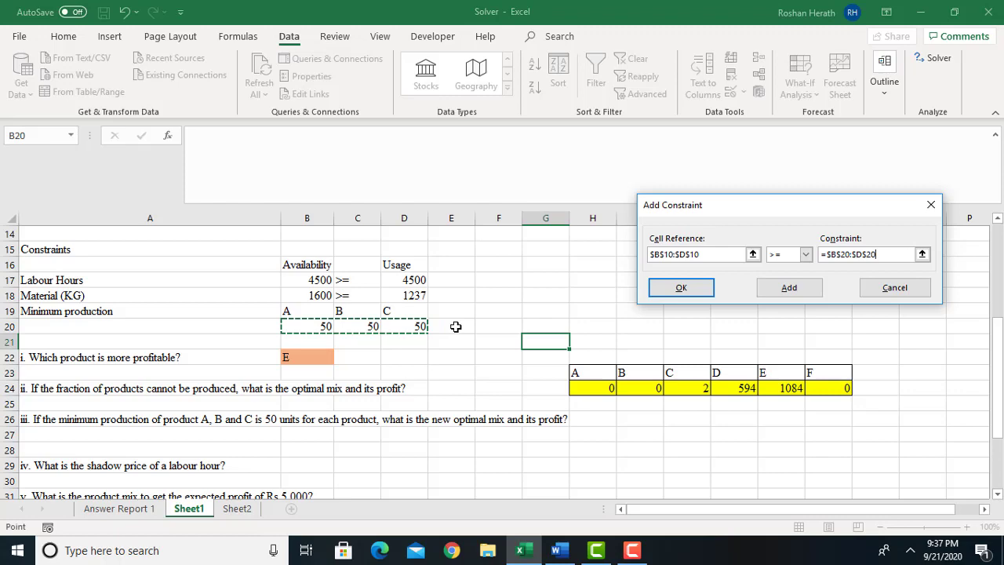
{"action": "left_click", "coordinate": [681, 288]}
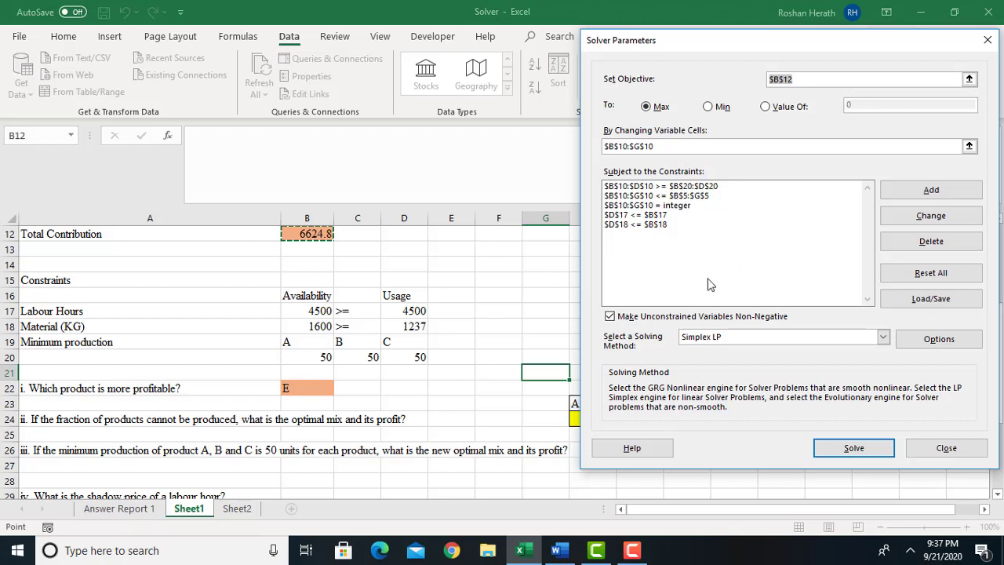
{"action": "left_click", "coordinate": [853, 451]}
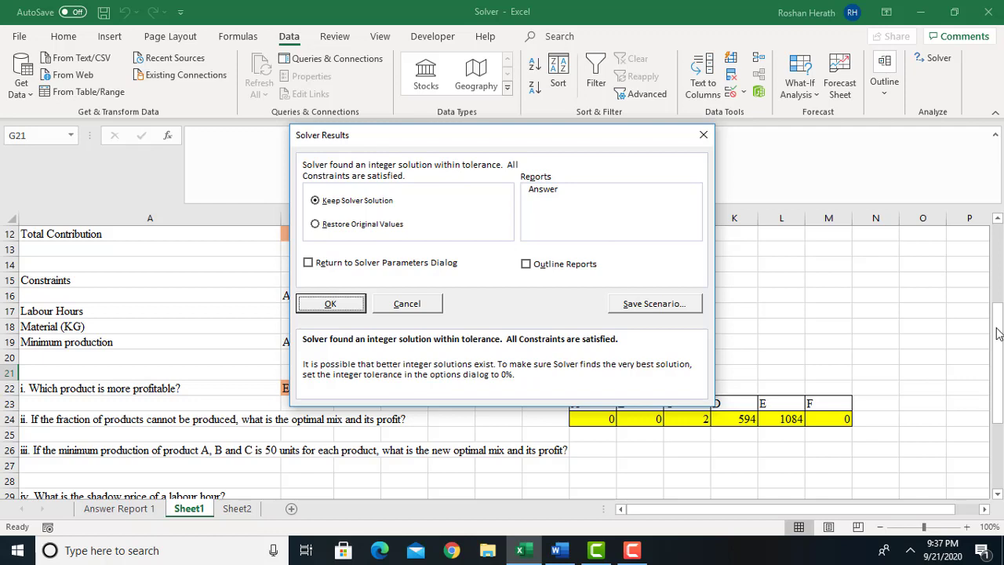
{"action": "left_click", "coordinate": [540, 190]}
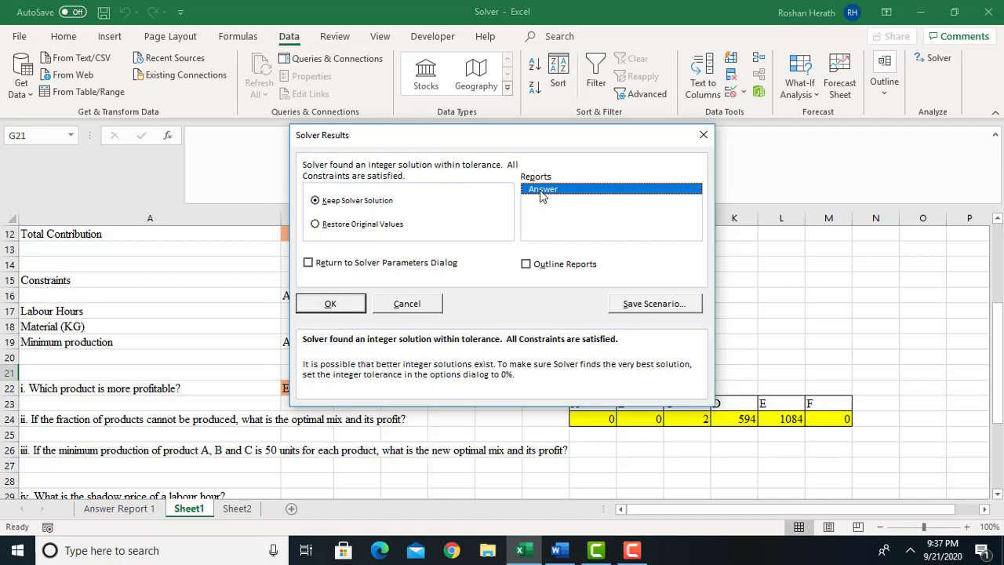
{"action": "left_click", "coordinate": [333, 305]}
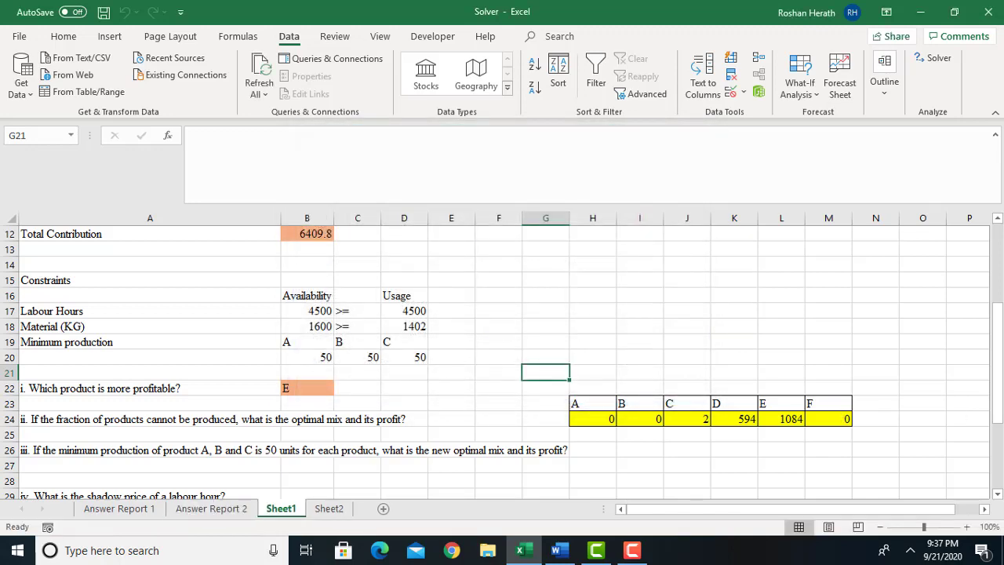
Review the solved product mix on Sheet1 and read the objective, variable cells and constraints in Answer Report 2.
{"action": "left_click_drag", "start_coordinate": [1000, 379], "coordinate": [1002, 342]}
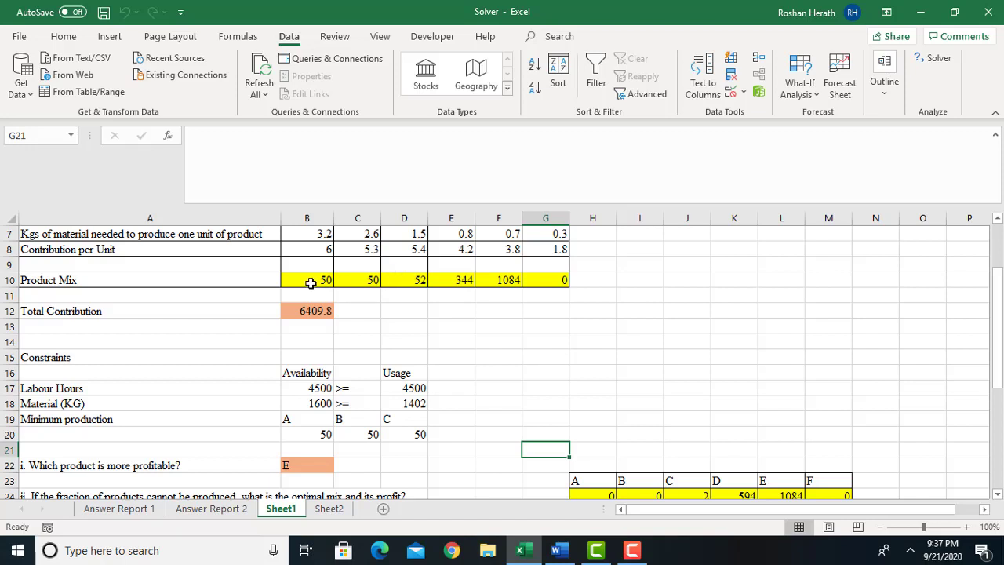
{"action": "left_click_drag", "start_coordinate": [300, 286], "coordinate": [414, 280]}
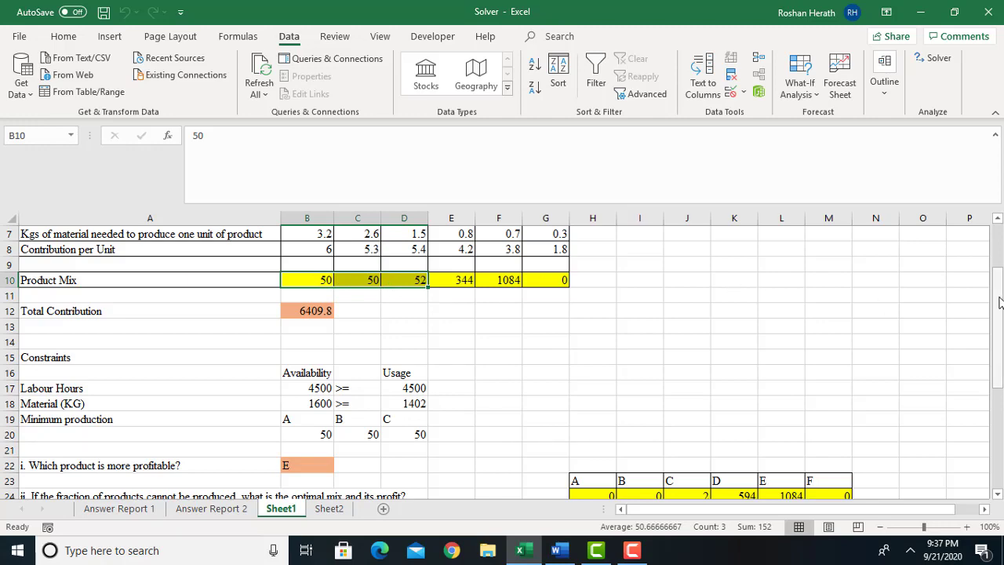
{"action": "left_click_drag", "start_coordinate": [999, 303], "coordinate": [1000, 259]}
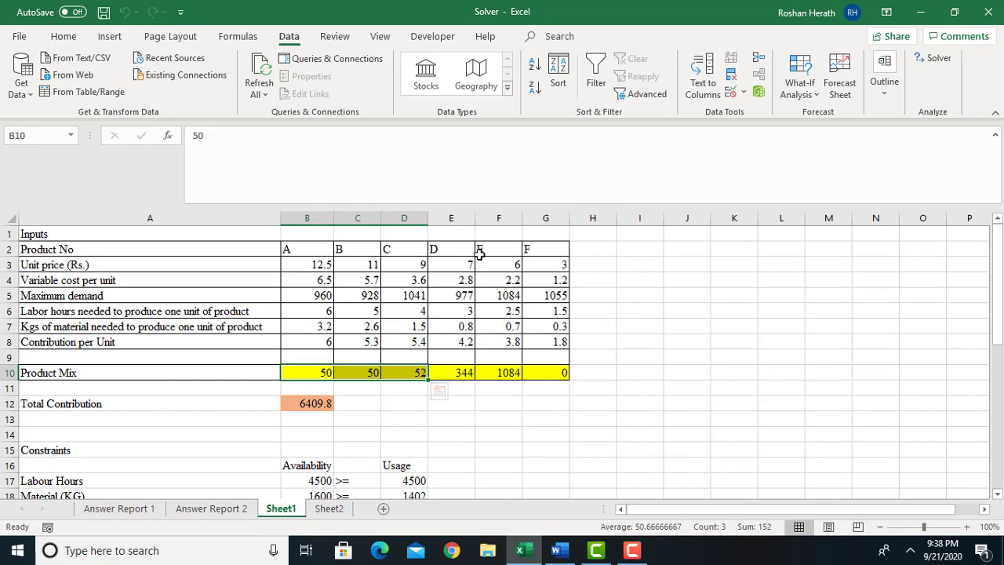
{"action": "left_click_drag", "start_coordinate": [999, 328], "coordinate": [1000, 387]}
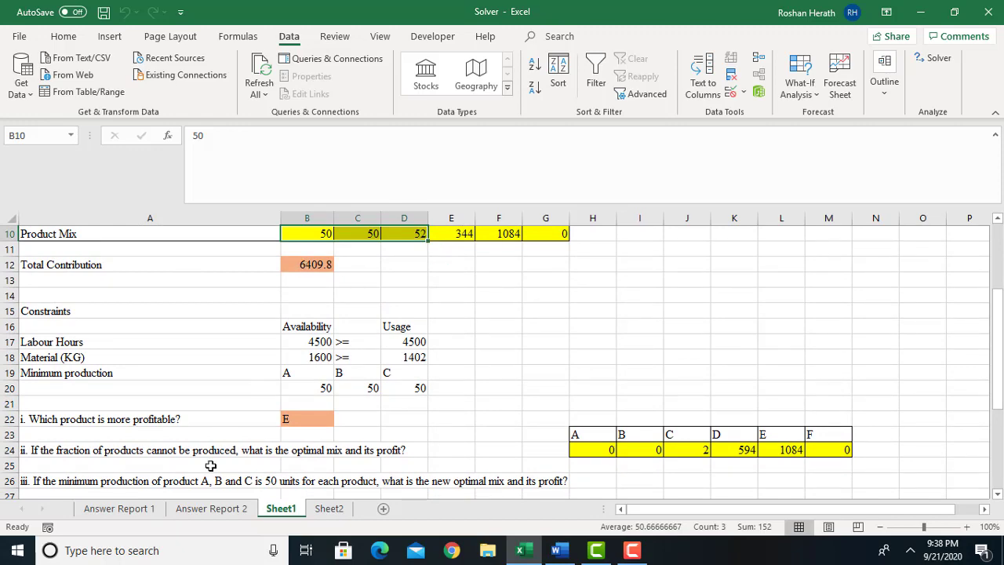
{"action": "left_click", "coordinate": [229, 512]}
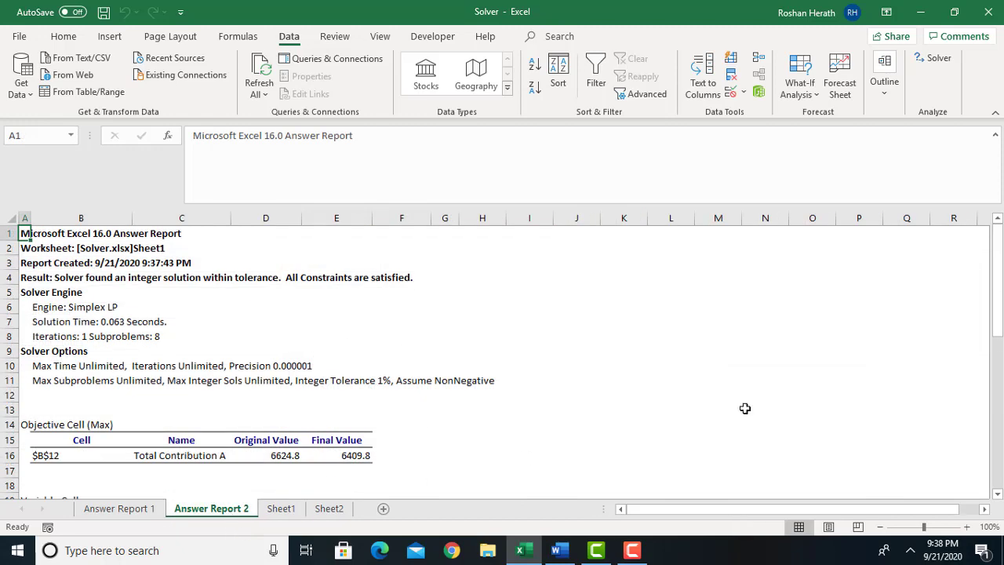
{"action": "left_click_drag", "start_coordinate": [998, 314], "coordinate": [998, 385]}
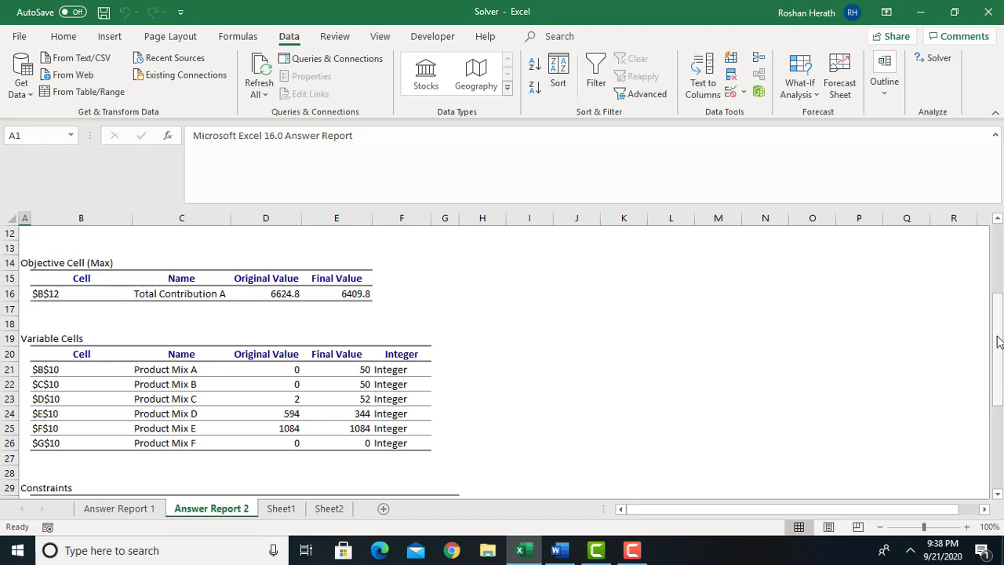
{"action": "left_click_drag", "start_coordinate": [996, 341], "coordinate": [997, 432]}
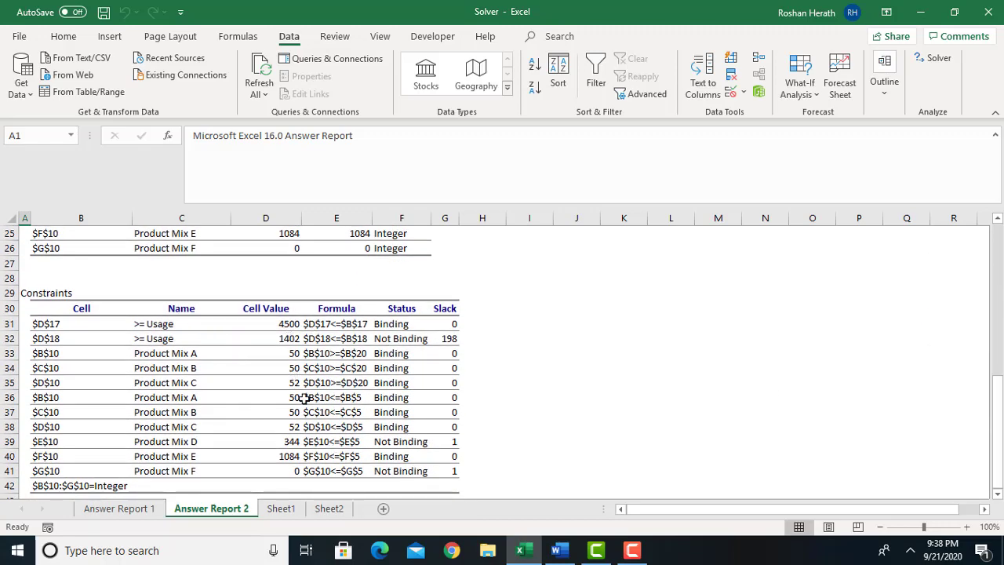
Compare the constraint statuses and slack in Answer Report 2 with the product mix, maximum demand and limits on Sheet1.
{"action": "left_click", "coordinate": [281, 510]}
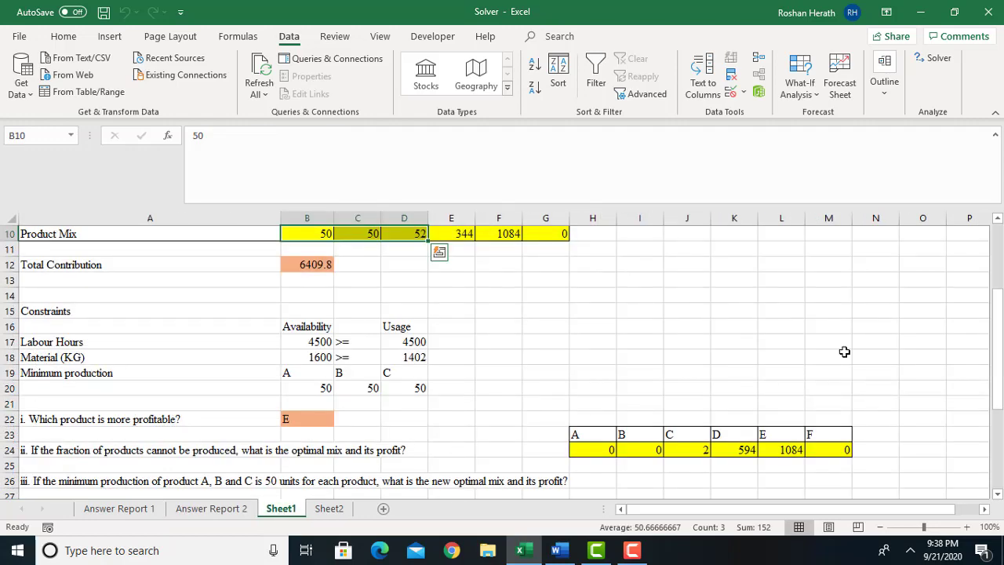
{"action": "left_click", "coordinate": [324, 506]}
{"action": "left_click", "coordinate": [286, 510]}
{"action": "left_click", "coordinate": [212, 510]}
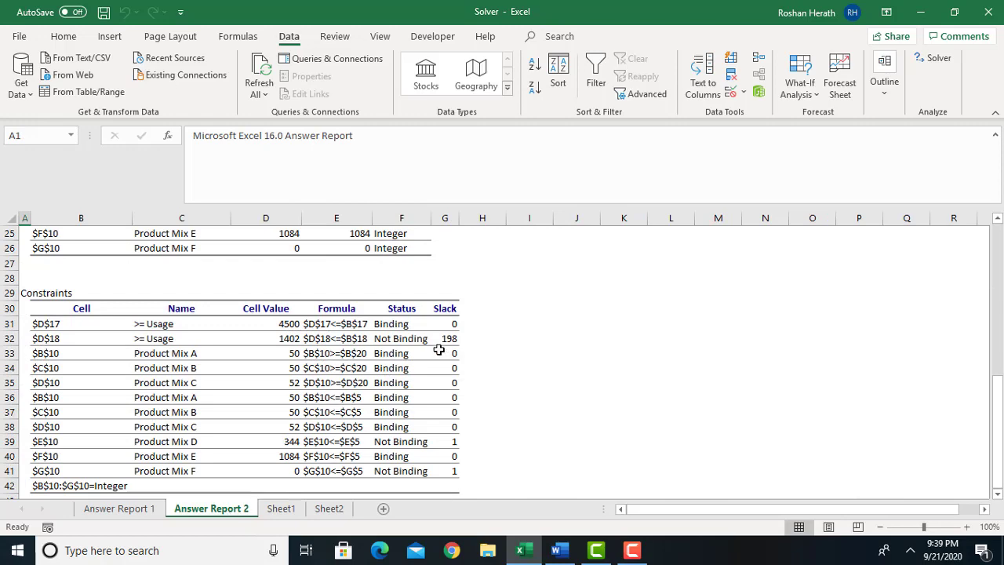
{"action": "left_click", "coordinate": [284, 510]}
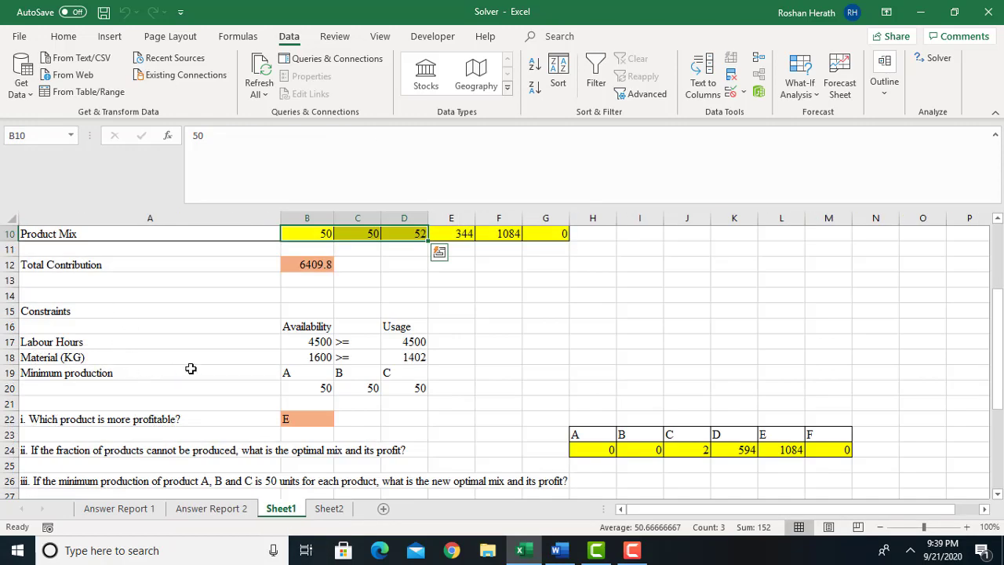
{"action": "left_click", "coordinate": [231, 510]}
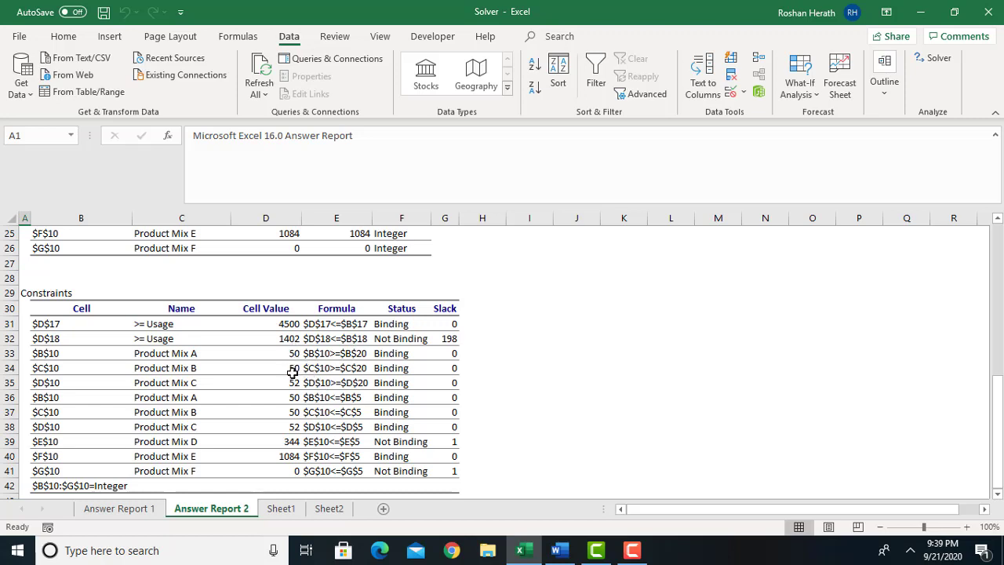
{"action": "left_click", "coordinate": [281, 509]}
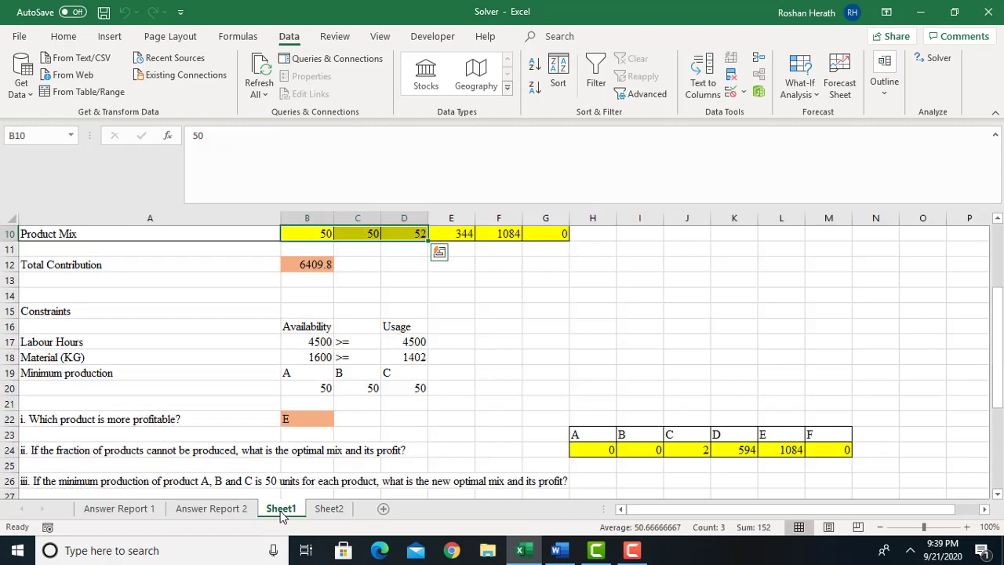
{"action": "left_click", "coordinate": [241, 508]}
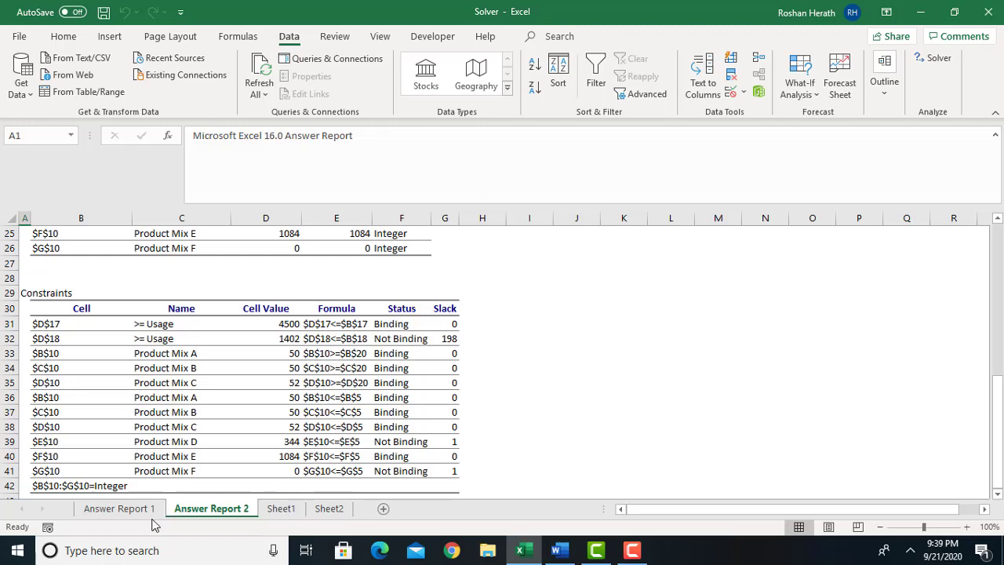
{"action": "left_click", "coordinate": [119, 508]}
{"action": "left_click", "coordinate": [211, 508]}
{"action": "left_click", "coordinate": [281, 508]}
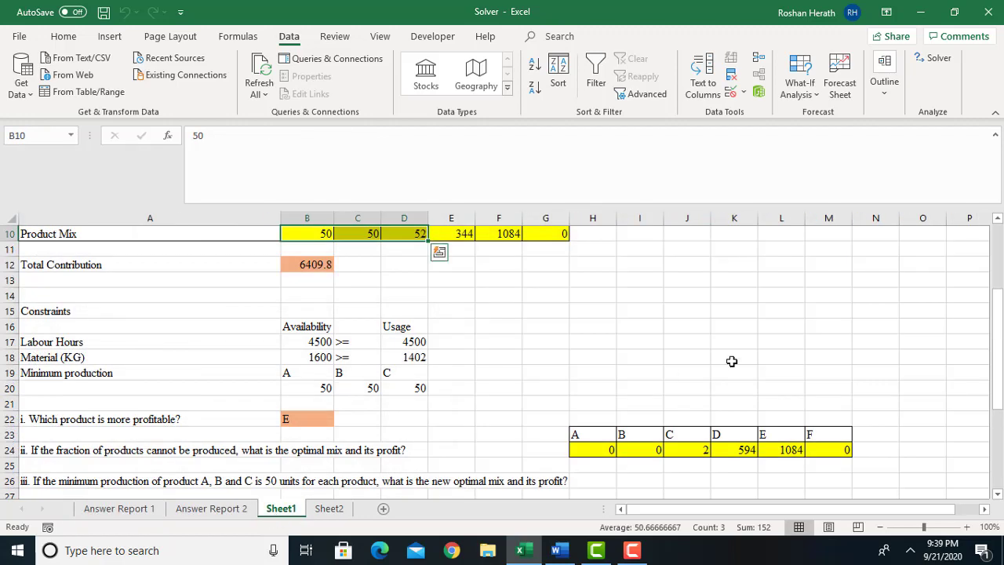
{"action": "left_click", "coordinate": [497, 245]}
{"action": "left_click", "coordinate": [521, 232]}
{"action": "left_click_drag", "start_coordinate": [996, 416], "coordinate": [990, 326]}
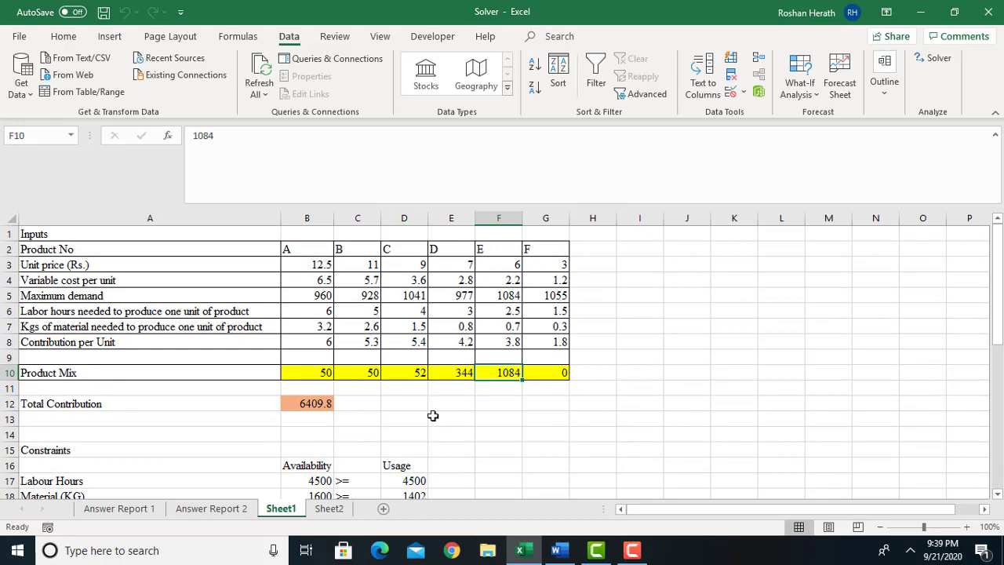
{"action": "left_click", "coordinate": [212, 510]}
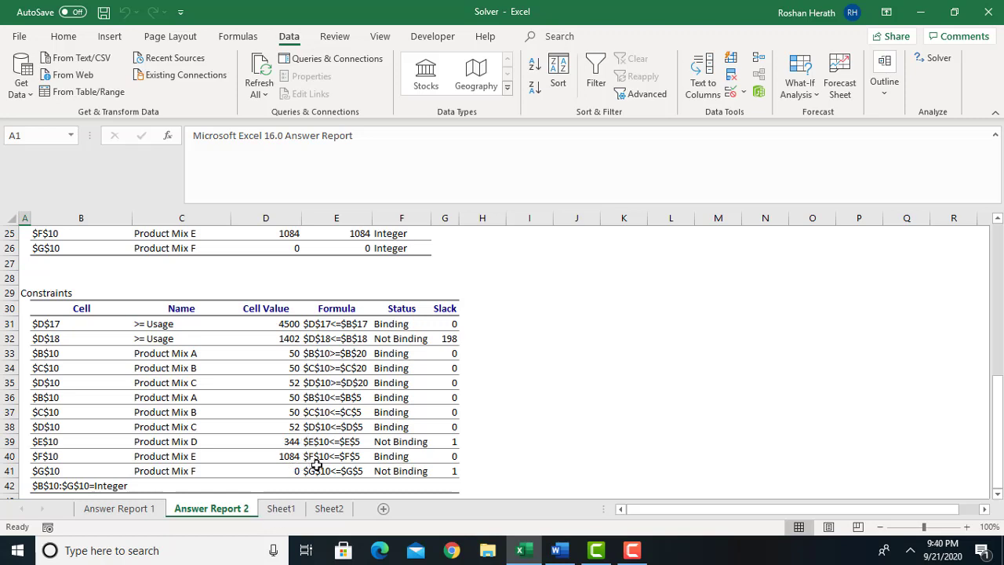
{"action": "left_click", "coordinate": [282, 509]}
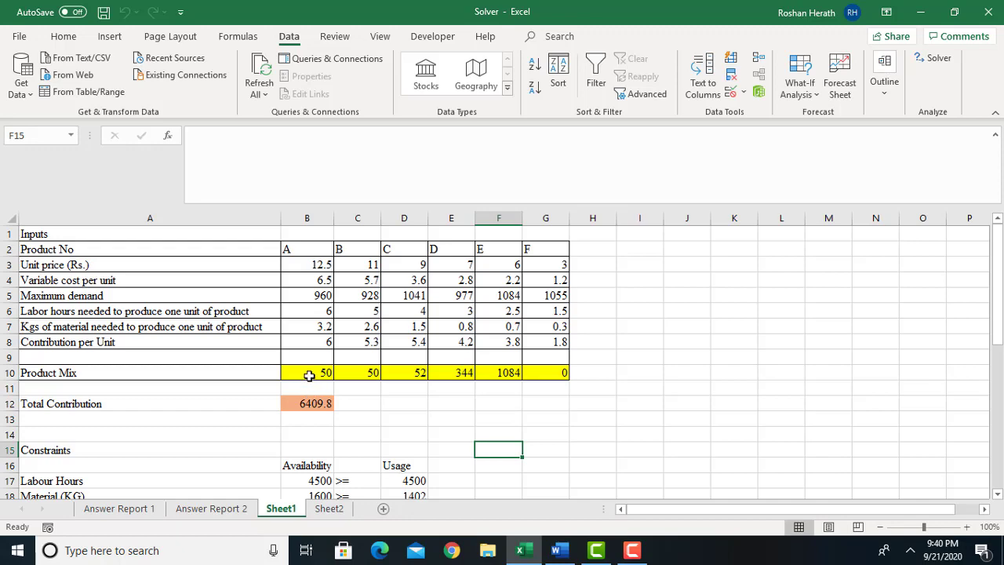
Copy the product mix B10:G10 into H28:M28 as the answer to question iii.
{"action": "left_click_drag", "start_coordinate": [309, 375], "coordinate": [542, 375]}
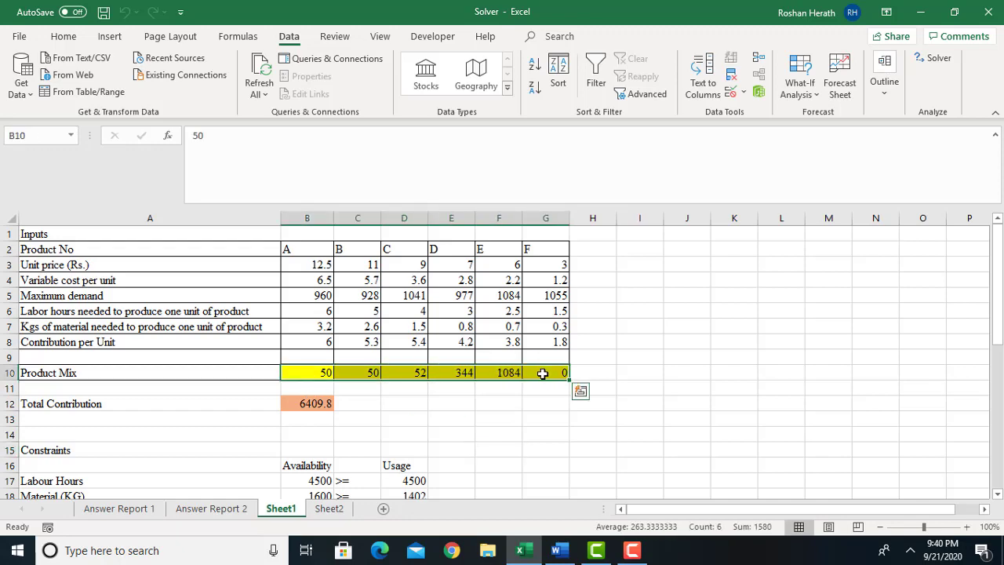
{"action": "key", "text": "ctrl+c"}
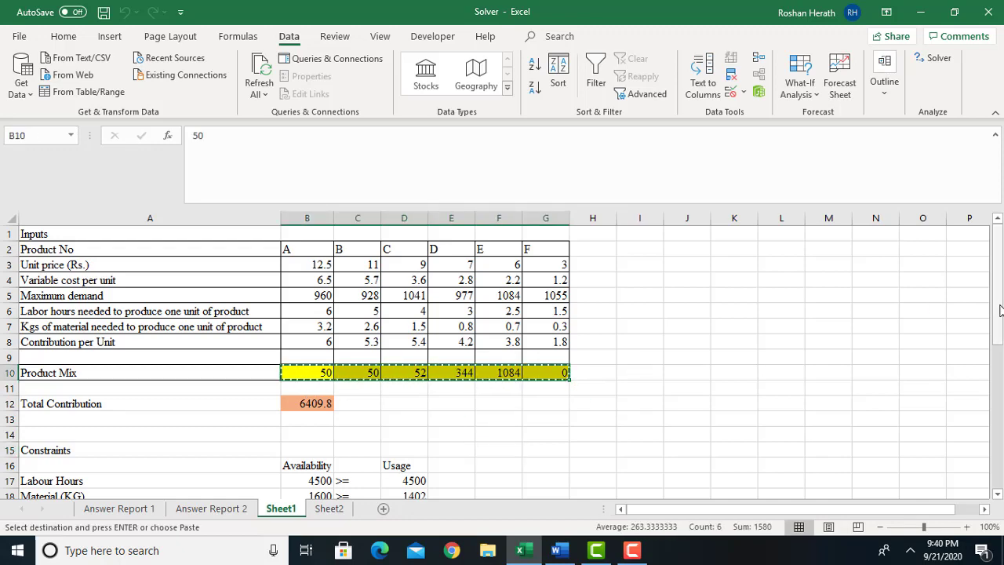
{"action": "left_click_drag", "start_coordinate": [998, 309], "coordinate": [998, 323]}
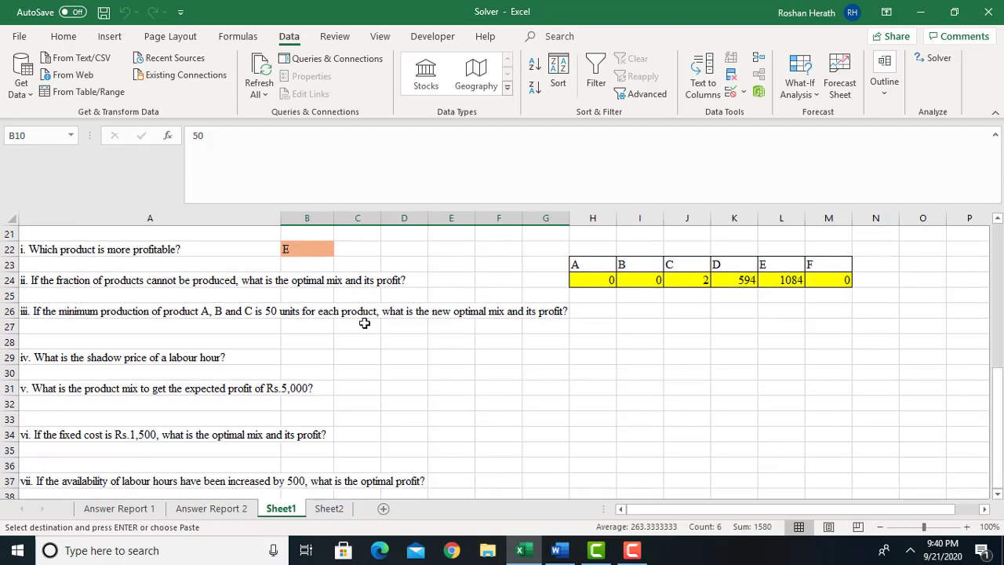
{"action": "left_click", "coordinate": [577, 342]}
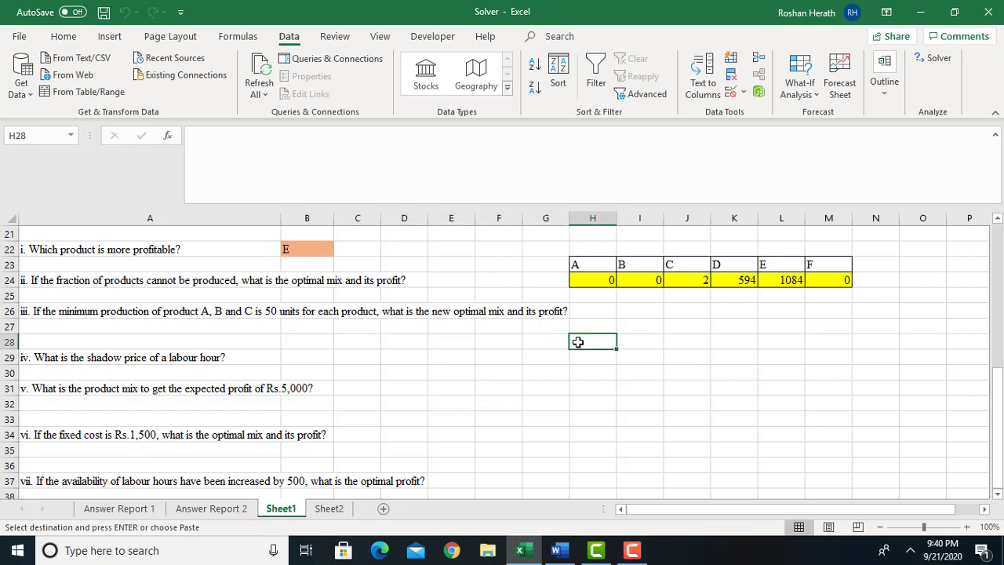
{"action": "key", "text": "ctrl+v"}
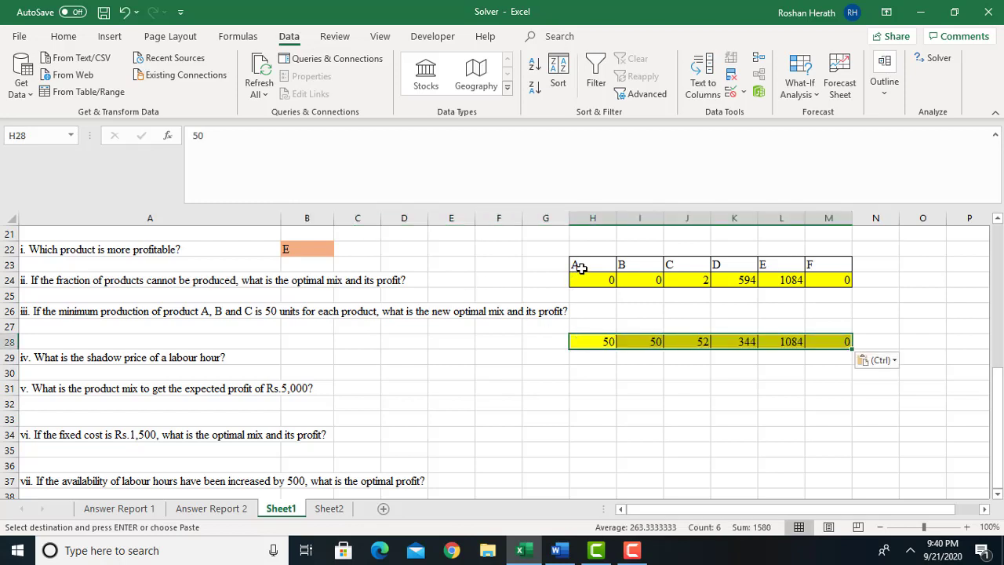
Copy the product letters A to F from H23:M23 into H27:M27 above the question iii mix.
{"action": "left_click_drag", "start_coordinate": [578, 267], "coordinate": [839, 270]}
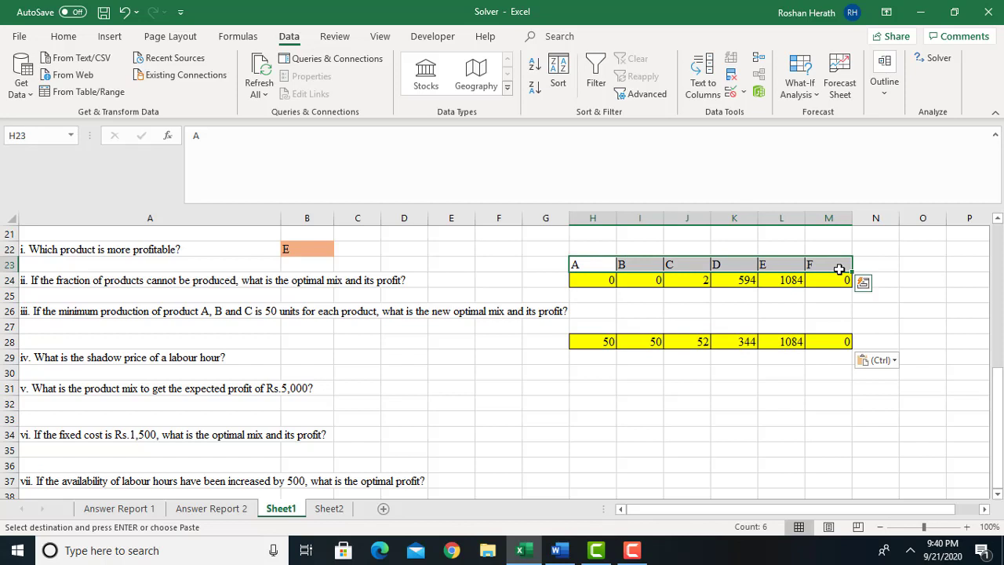
{"action": "key", "text": "ctrl+c"}
{"action": "left_click", "coordinate": [606, 328]}
{"action": "key", "text": "ctrl+v"}
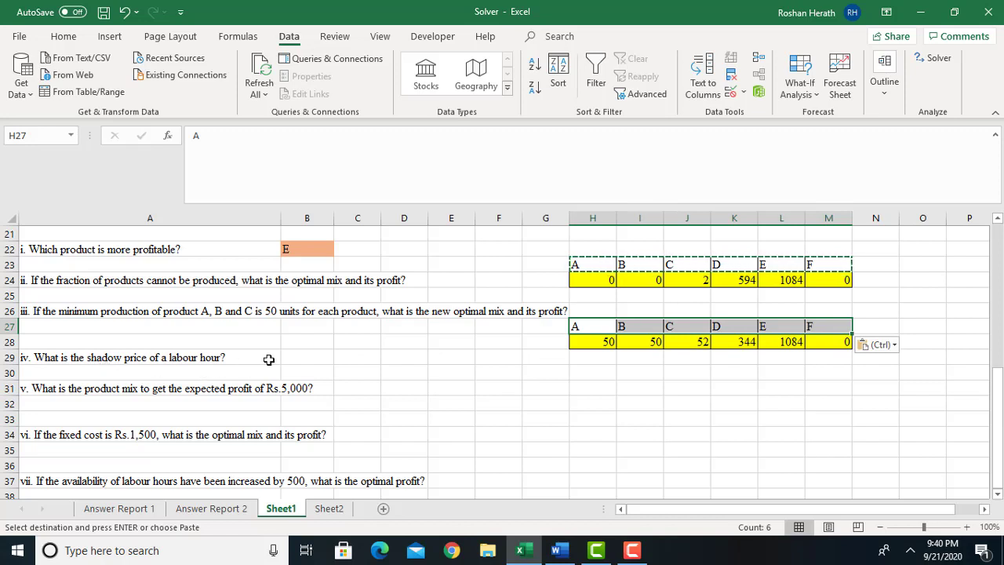
Record the current total contribution, 6409.8, as a fixed value in cell J12 for the question iv comparison.
{"action": "left_click", "coordinate": [310, 358]}
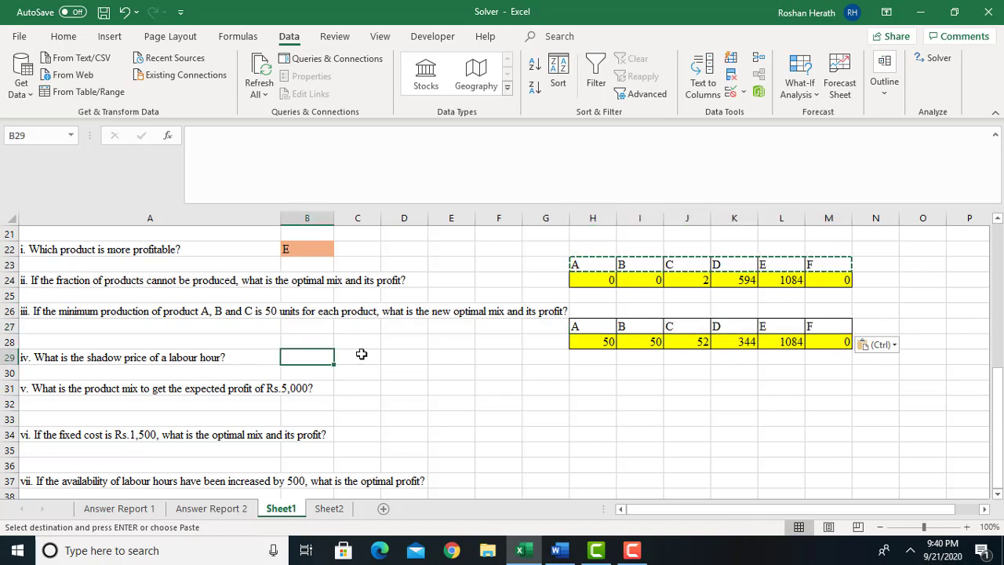
{"action": "left_click", "coordinate": [359, 355]}
{"action": "left_click", "coordinate": [328, 356]}
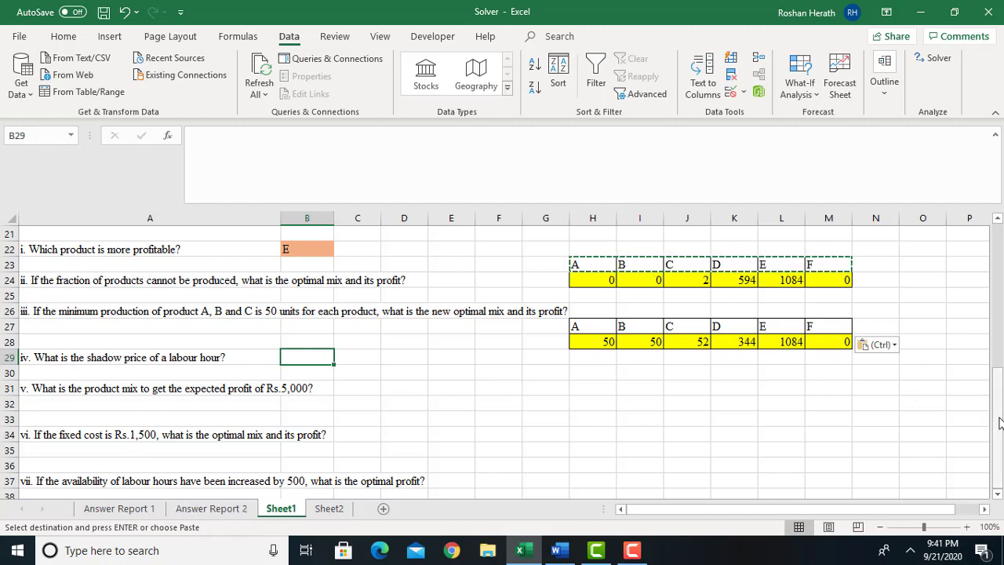
{"action": "left_click_drag", "start_coordinate": [1000, 422], "coordinate": [990, 317]}
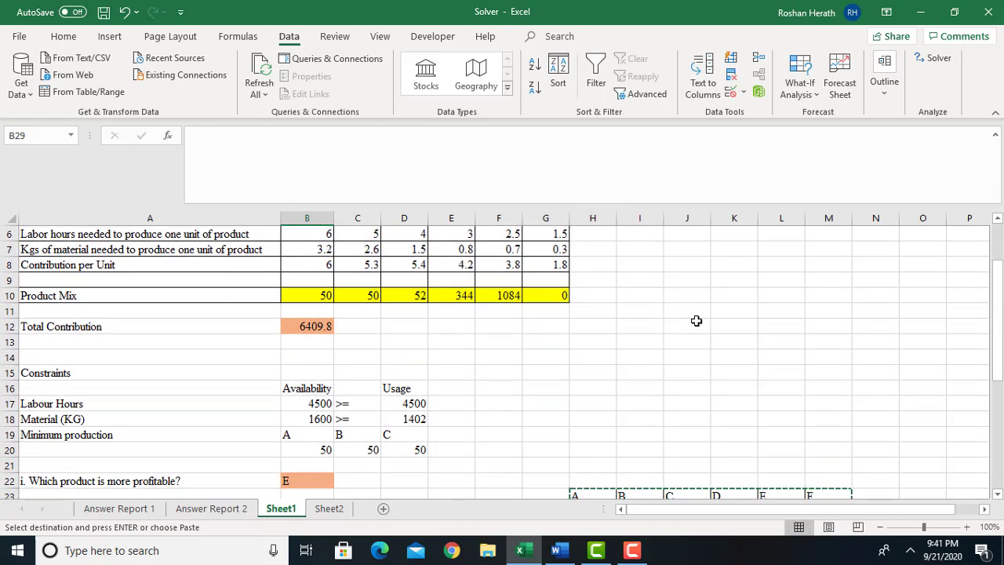
{"action": "left_click", "coordinate": [299, 408]}
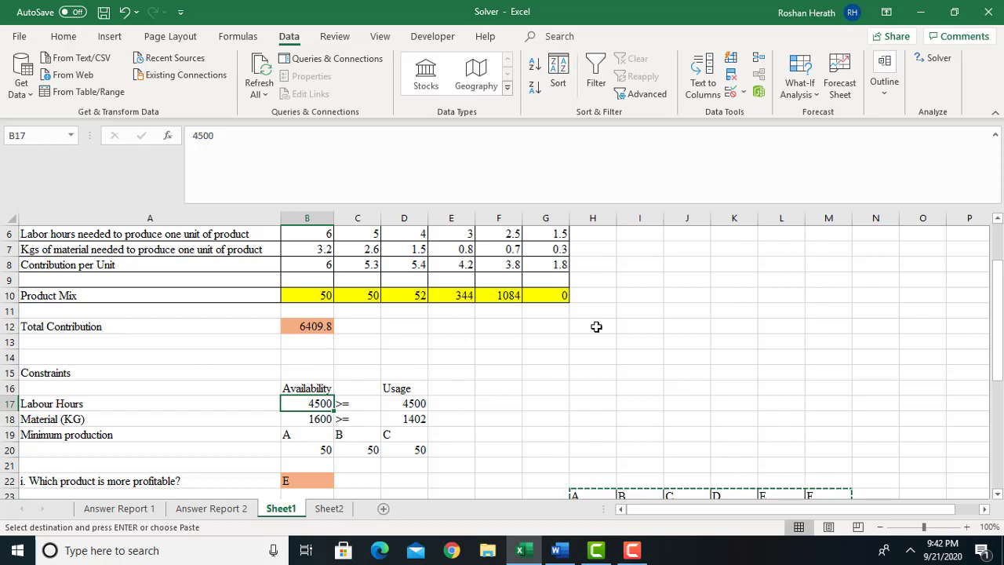
{"action": "left_click", "coordinate": [676, 330]}
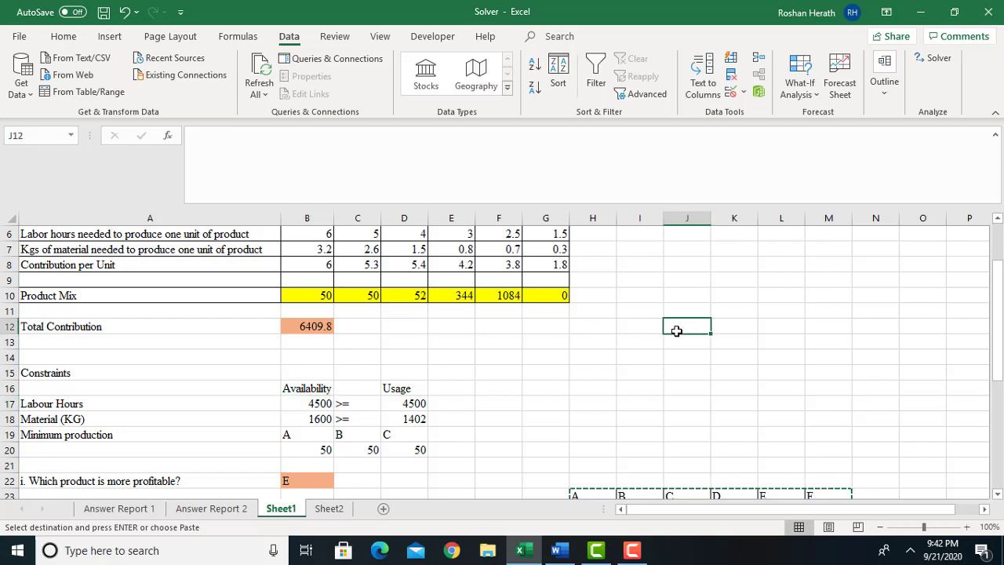
{"action": "type", "text": "64"}
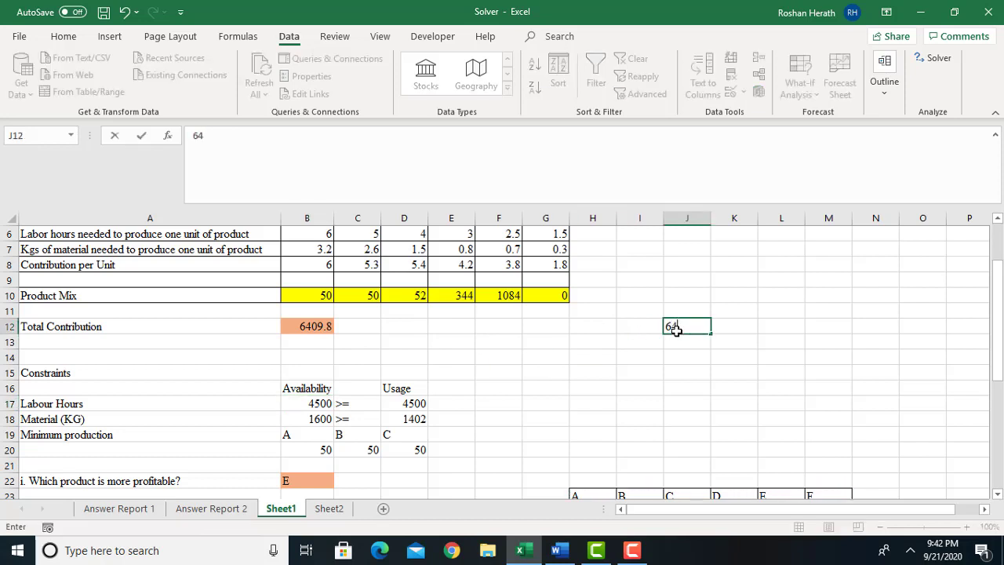
{"action": "type", "text": "09.8"}
{"action": "key", "text": "Return"}
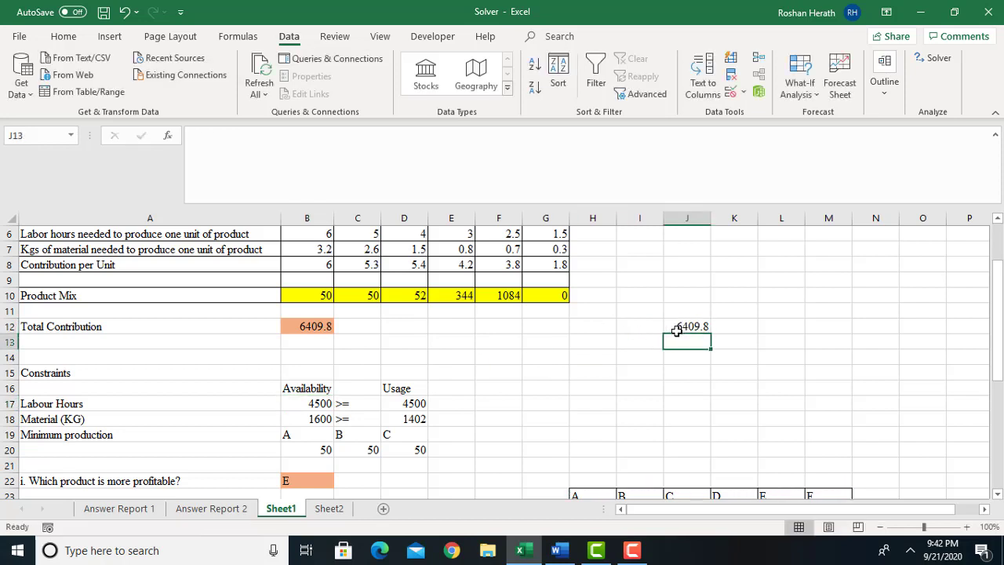
{"action": "left_click", "coordinate": [692, 326]}
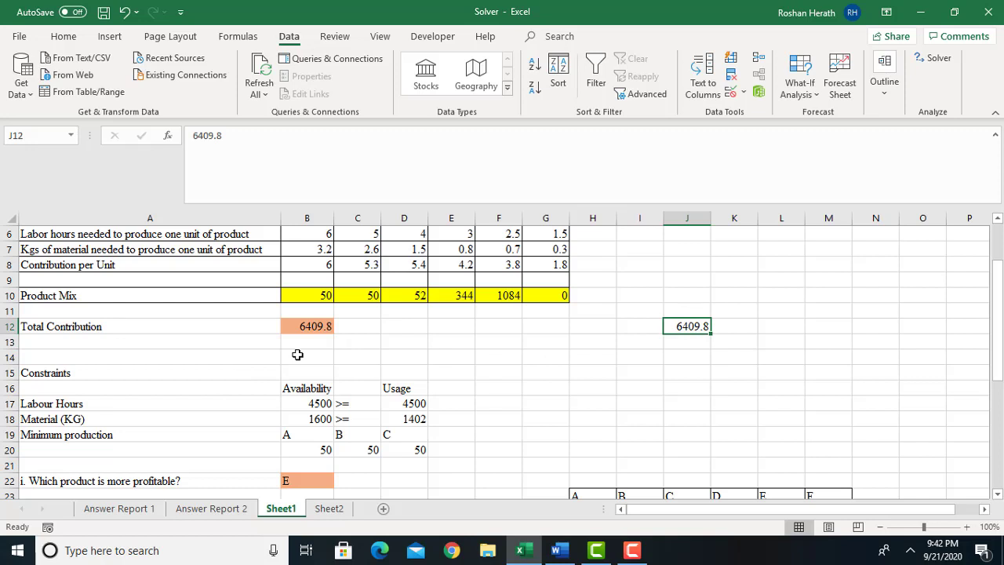
Set the labour hours availability in B17 to 4501.
{"action": "left_click", "coordinate": [302, 403]}
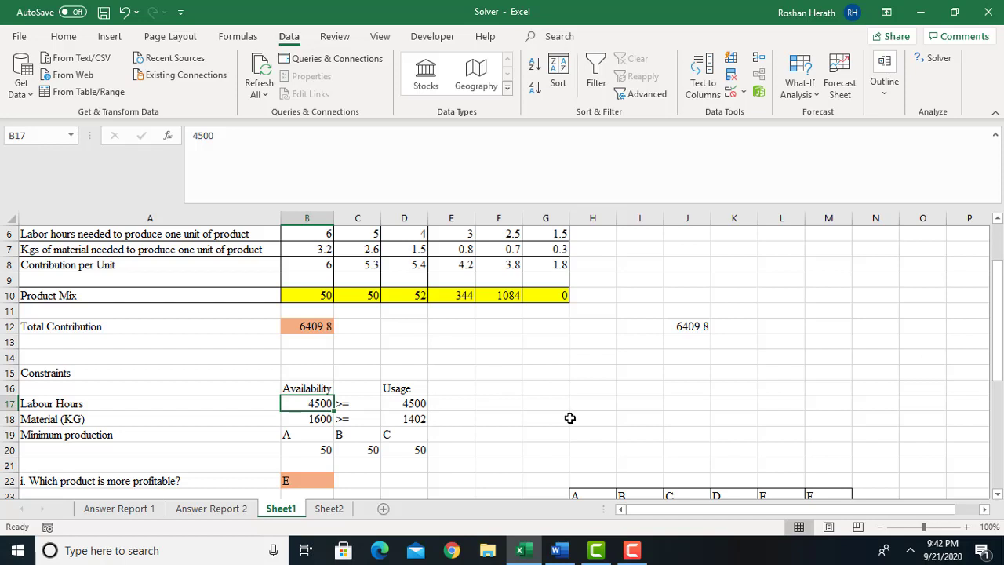
{"action": "type", "text": "45"}
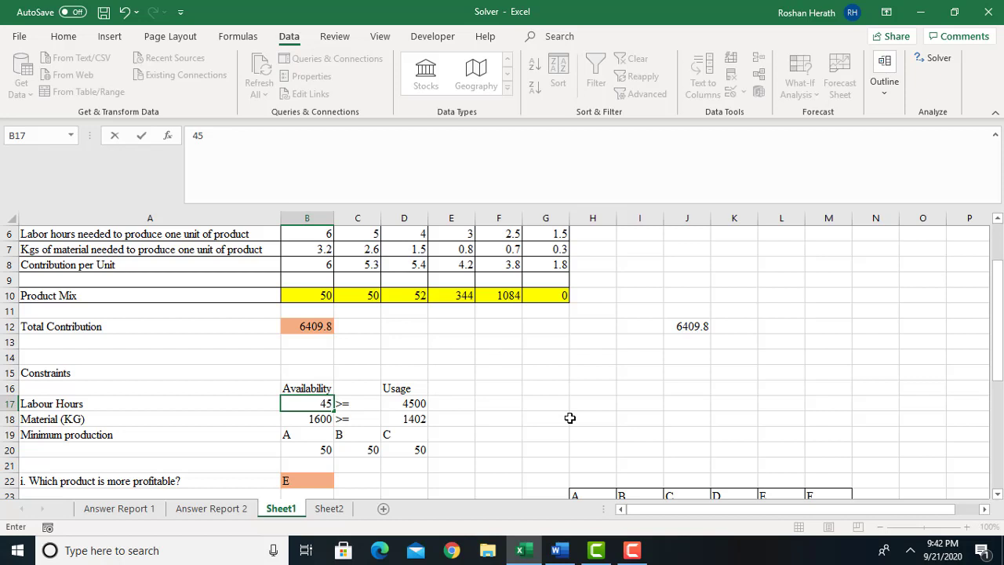
{"action": "type", "text": "01"}
{"action": "key", "text": "Return"}
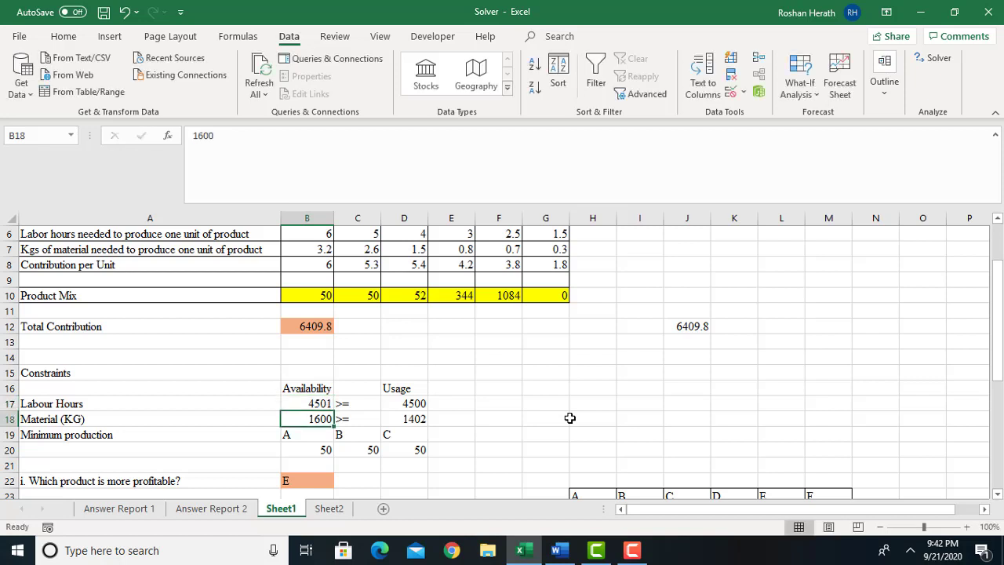
{"action": "left_click", "coordinate": [323, 403]}
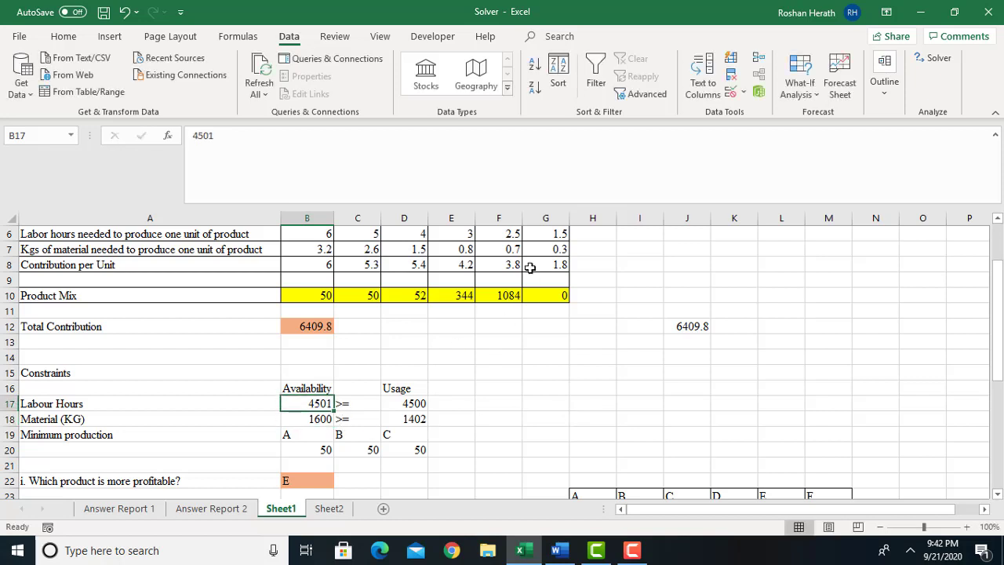
Run Solver to maximise B12 with the existing constraints and Simplex LP, and keep the solution.
{"action": "left_click", "coordinate": [942, 60]}
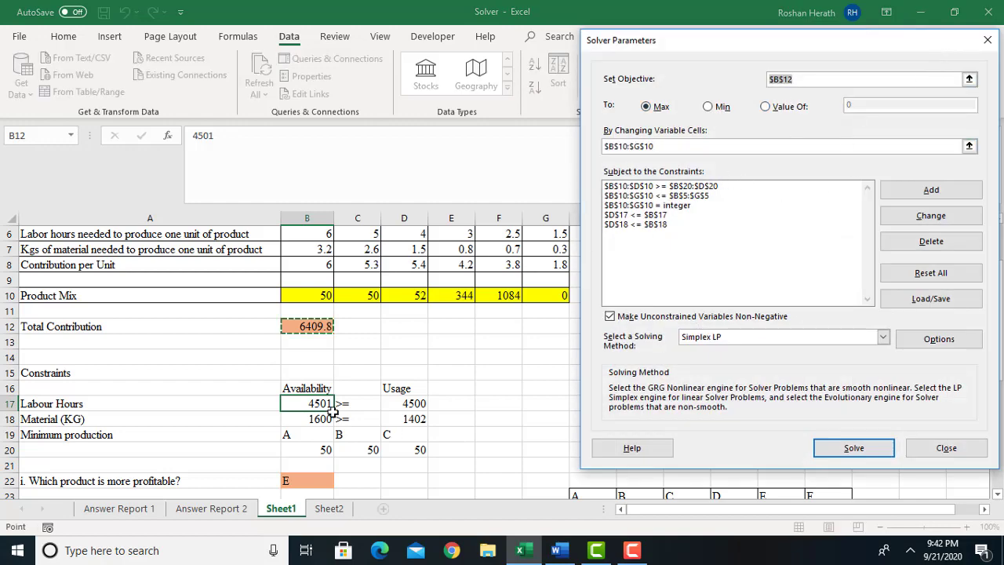
{"action": "left_click", "coordinate": [844, 449]}
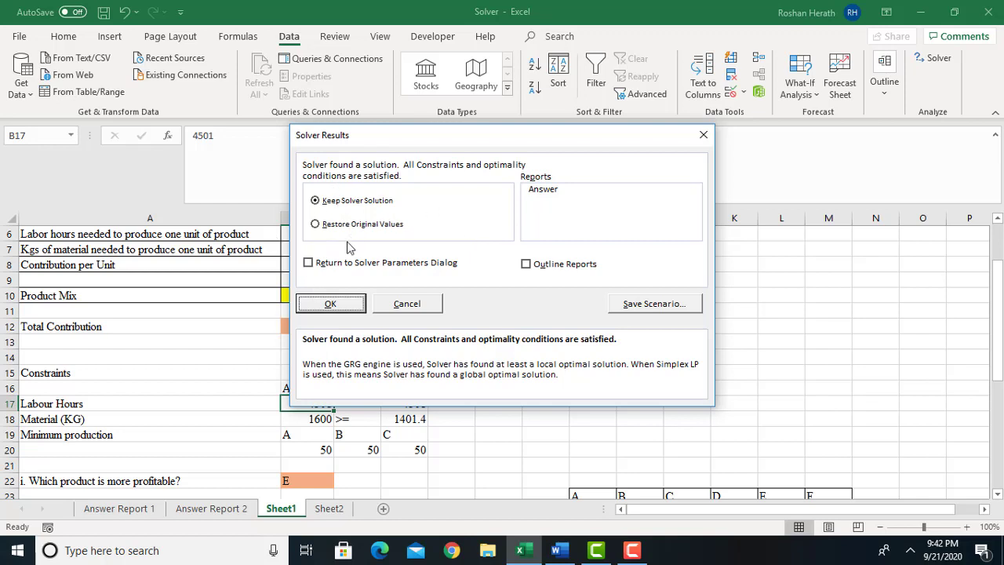
{"action": "left_click", "coordinate": [333, 305]}
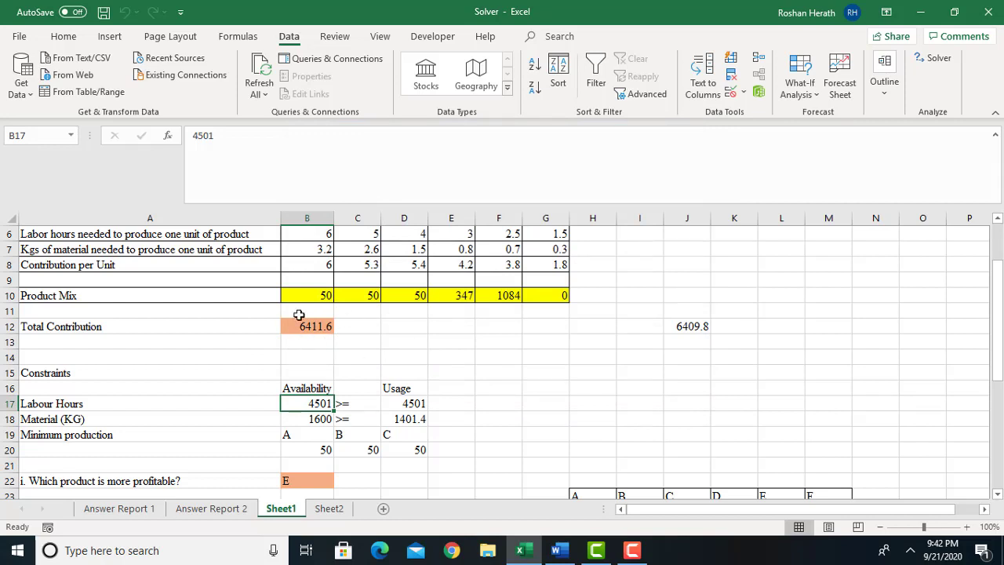
Calculate the change in total contribution in H13 with the formula =B12-J12.
{"action": "left_click", "coordinate": [307, 332]}
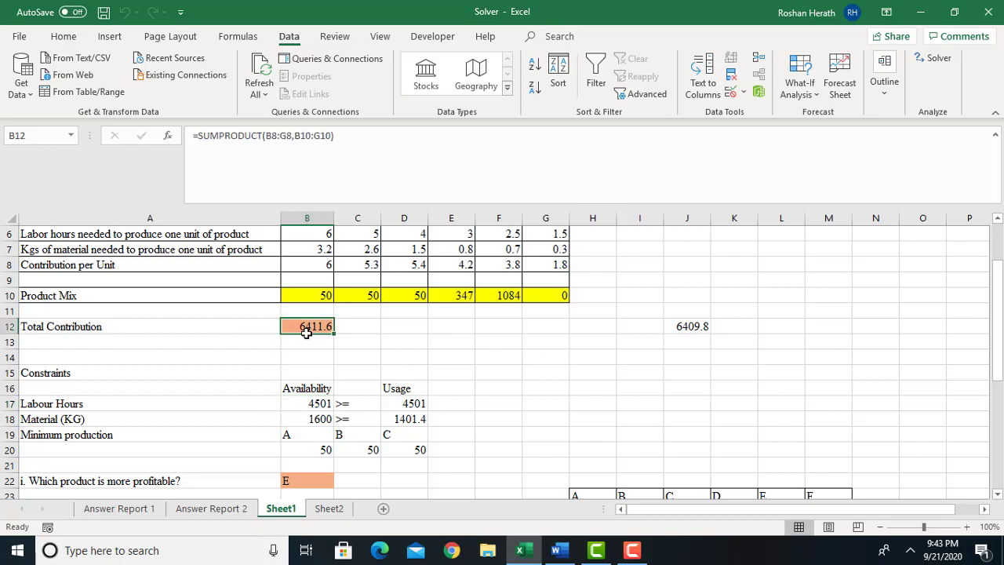
{"action": "left_click", "coordinate": [705, 328]}
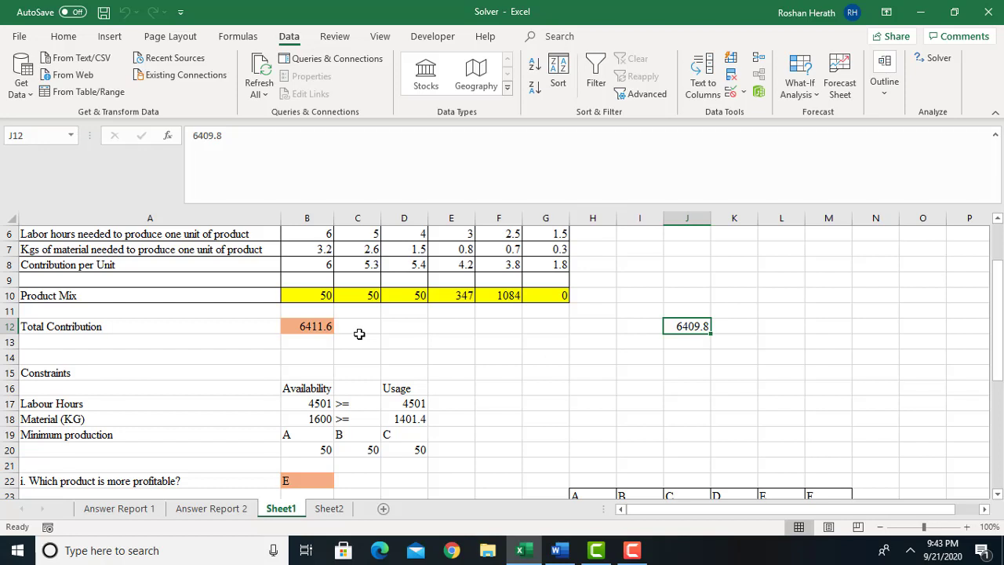
{"action": "left_click", "coordinate": [592, 347]}
{"action": "type", "text": "="}
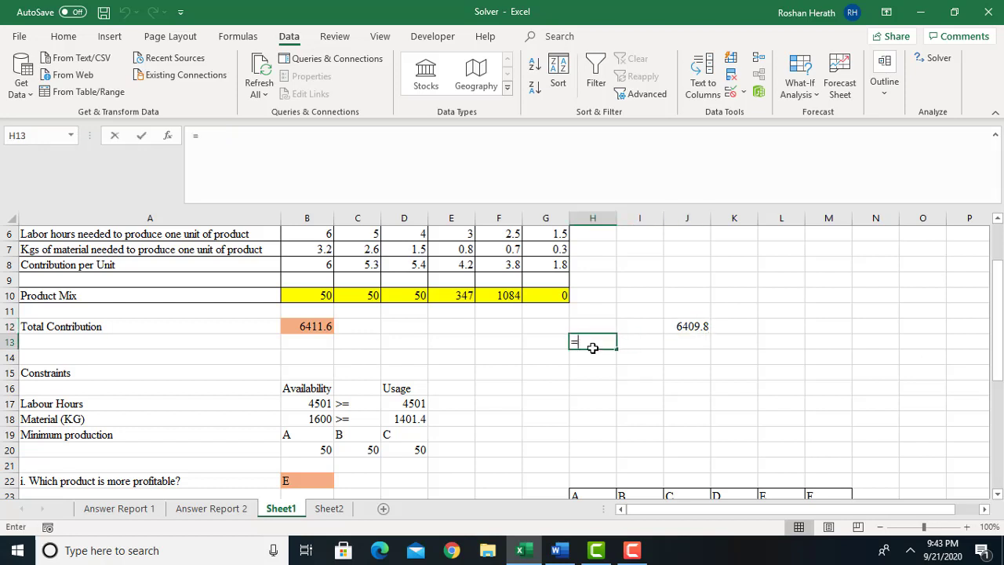
{"action": "left_click", "coordinate": [301, 328]}
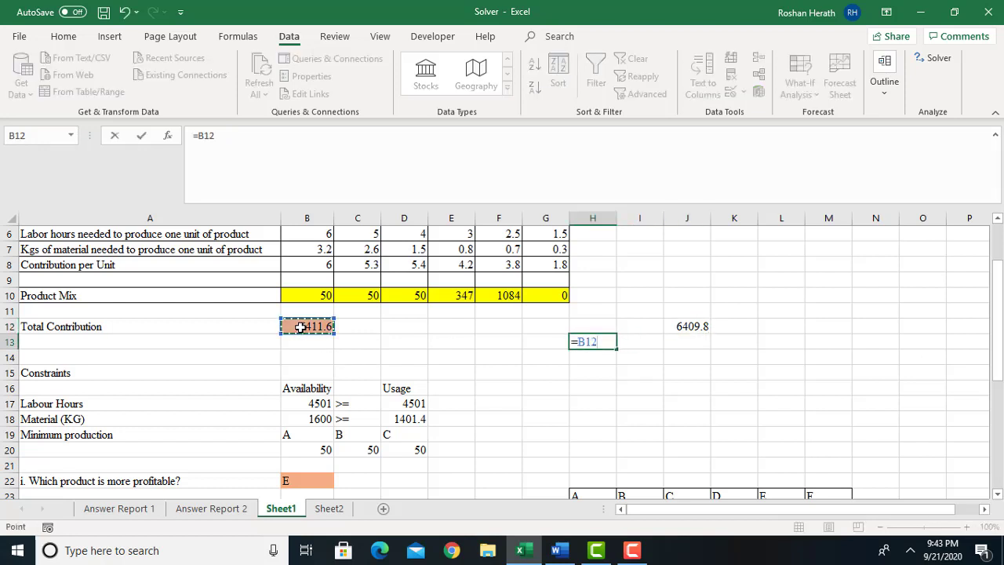
{"action": "type", "text": "-"}
{"action": "left_click", "coordinate": [681, 326]}
{"action": "key", "text": "Return"}
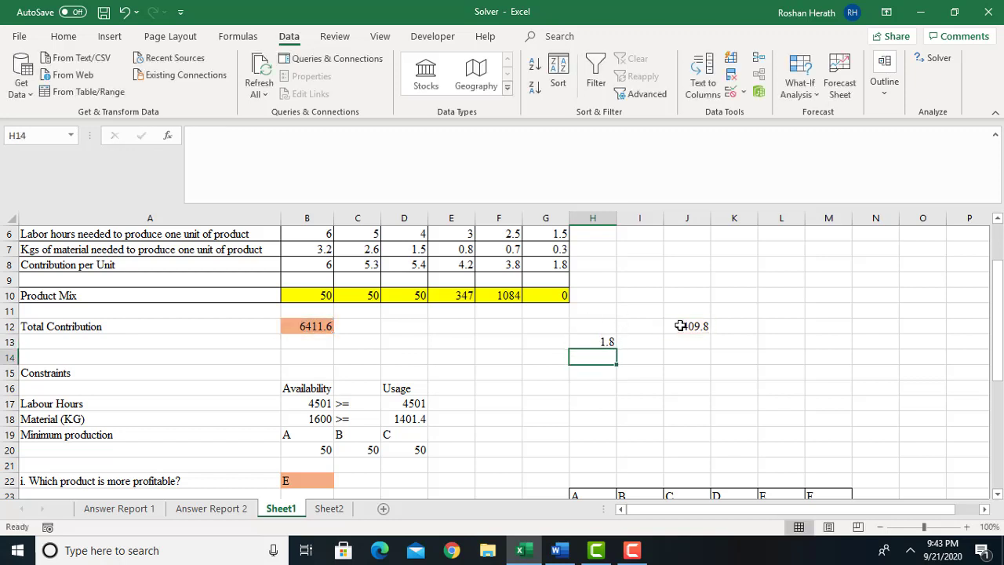
{"action": "left_click", "coordinate": [594, 343]}
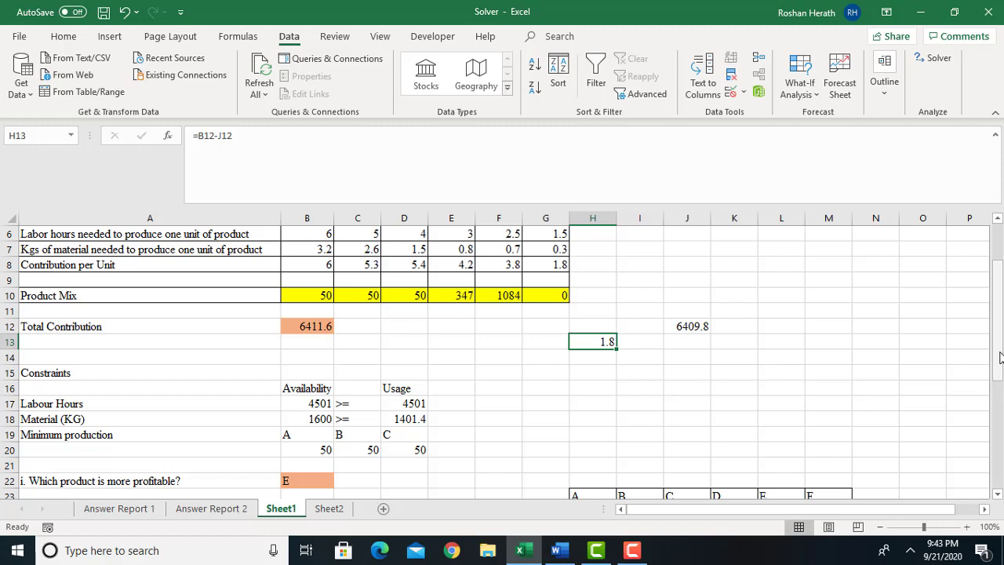
Enter Rs.1.8 in B29 as the labour-hour shadow price answering question iv.
{"action": "left_click_drag", "start_coordinate": [999, 358], "coordinate": [999, 358]}
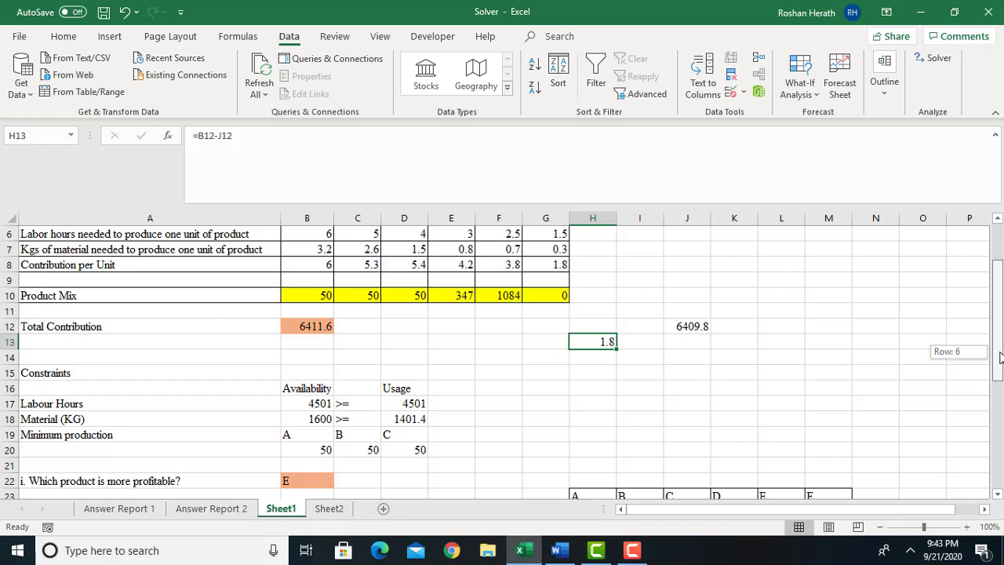
{"action": "left_click_drag", "start_coordinate": [999, 357], "coordinate": [990, 443]}
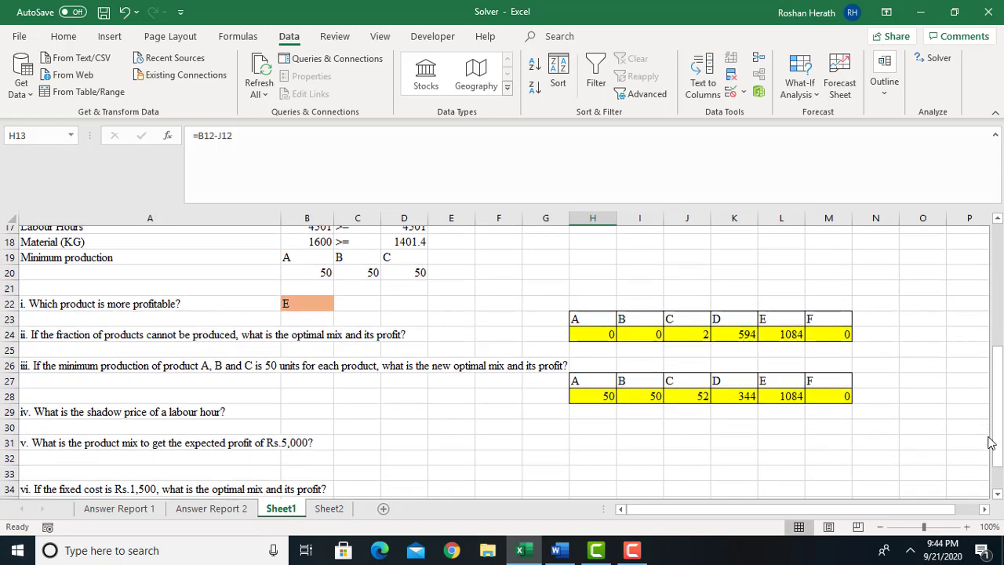
{"action": "left_click", "coordinate": [306, 406]}
{"action": "type", "text": "1.8"}
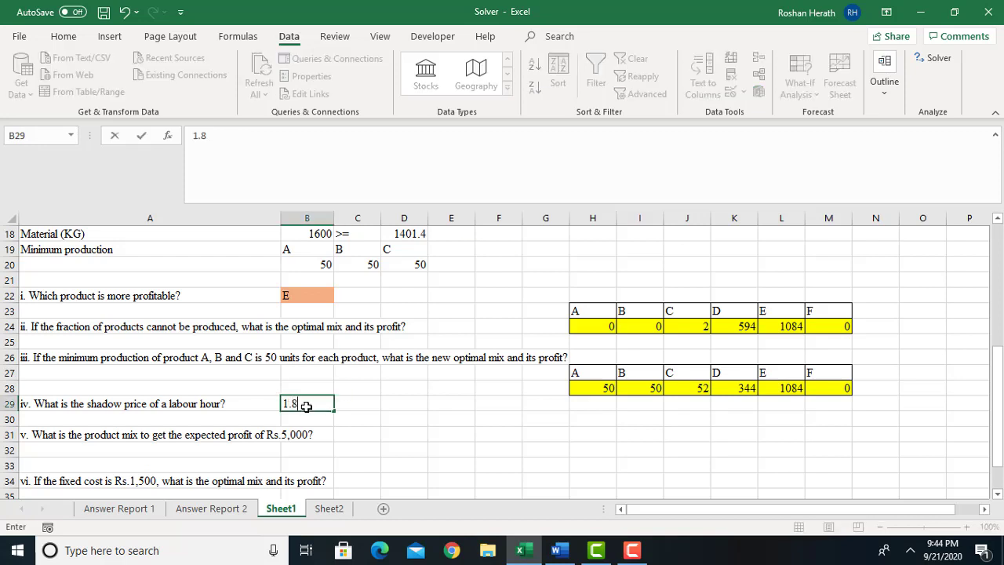
{"action": "key", "text": "Return"}
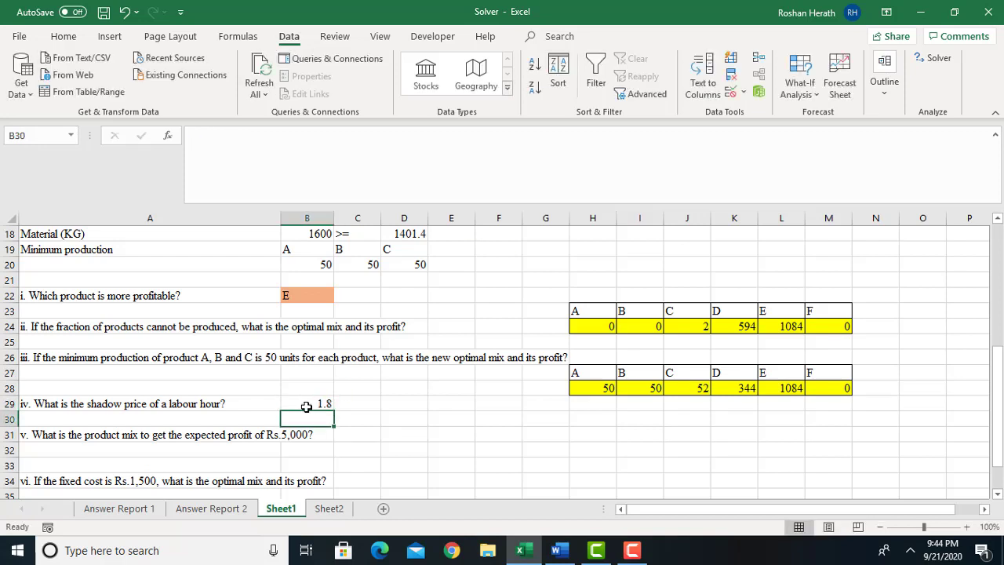
{"action": "double_click", "coordinate": [292, 405]}
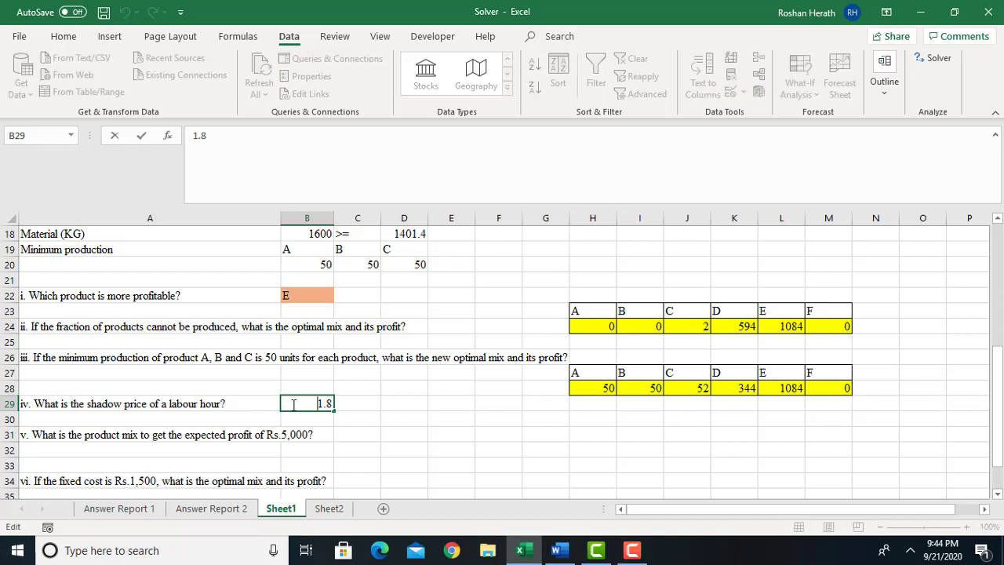
{"action": "type", "text": "Rs."}
{"action": "left_click", "coordinate": [401, 464]}
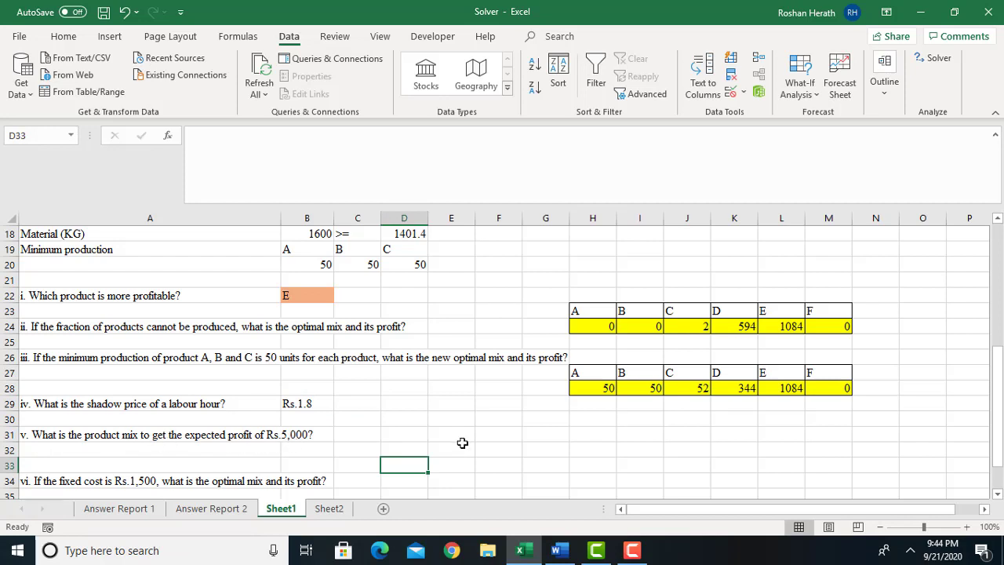
For question v, set the Solver objective B12 to reach a value of 5000 instead of the maximum.
{"action": "left_click_drag", "start_coordinate": [998, 436], "coordinate": [1001, 467]}
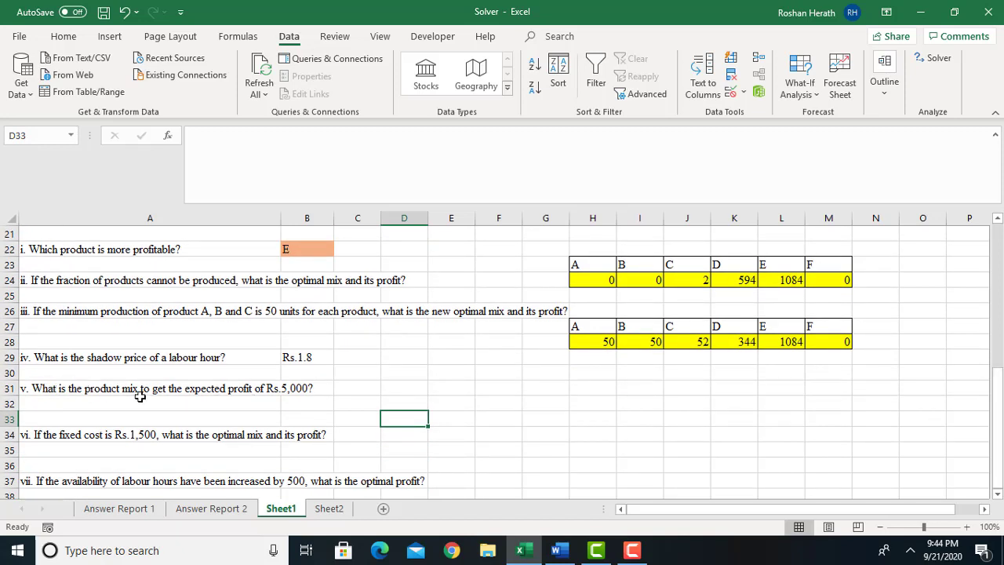
{"action": "left_click", "coordinate": [414, 391]}
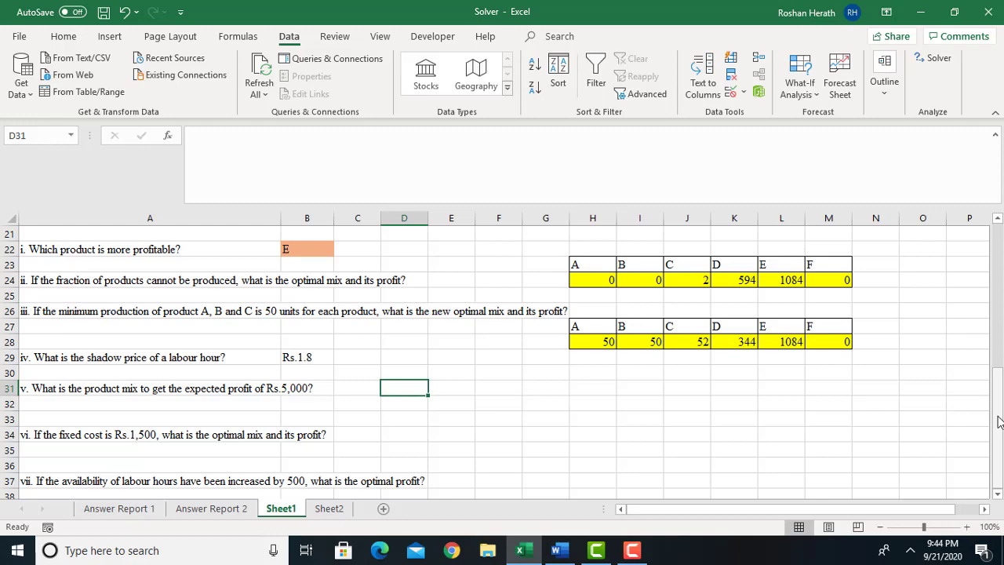
{"action": "left_click_drag", "start_coordinate": [998, 422], "coordinate": [998, 279]}
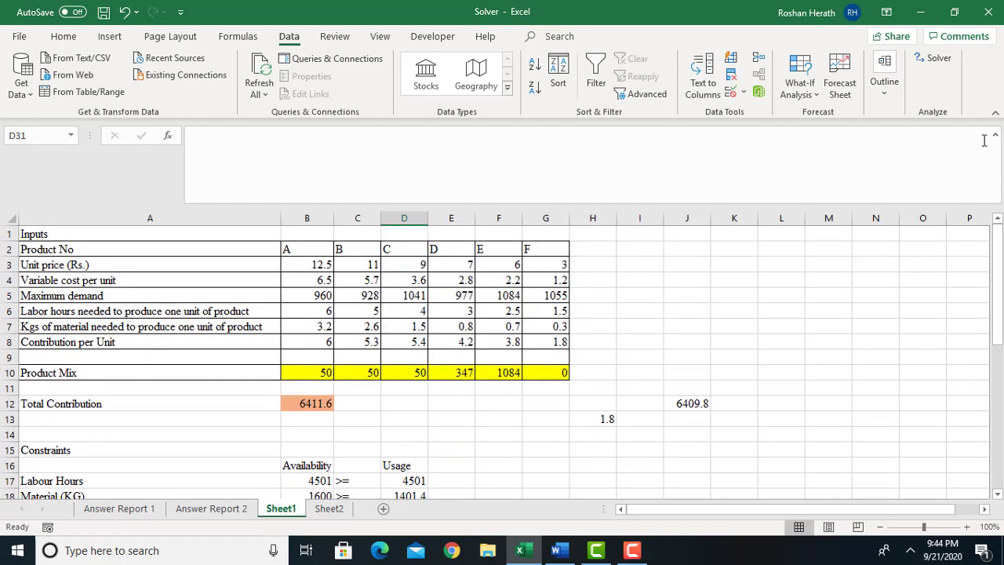
{"action": "left_click", "coordinate": [306, 404]}
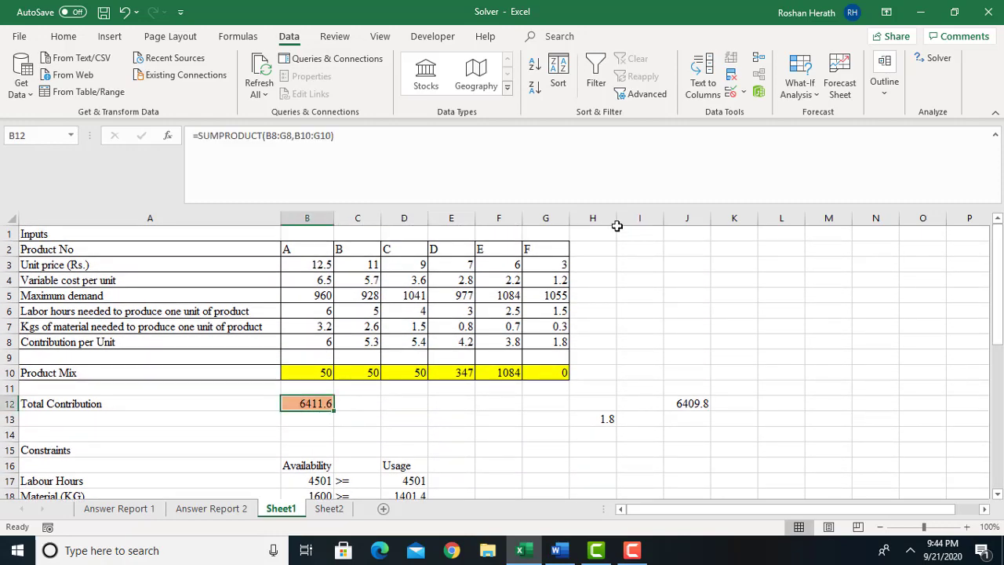
{"action": "left_click", "coordinate": [937, 59]}
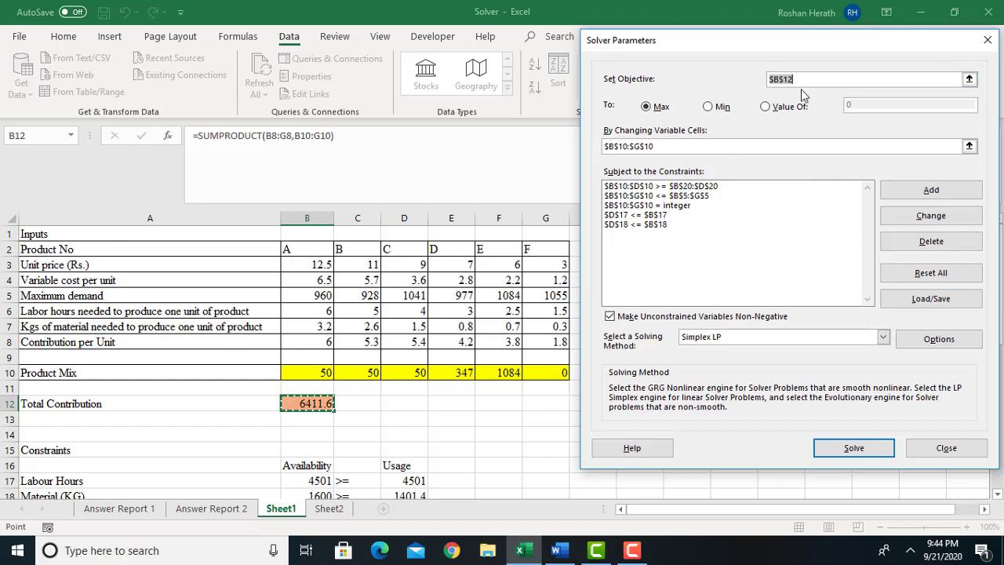
{"action": "left_click", "coordinate": [768, 109]}
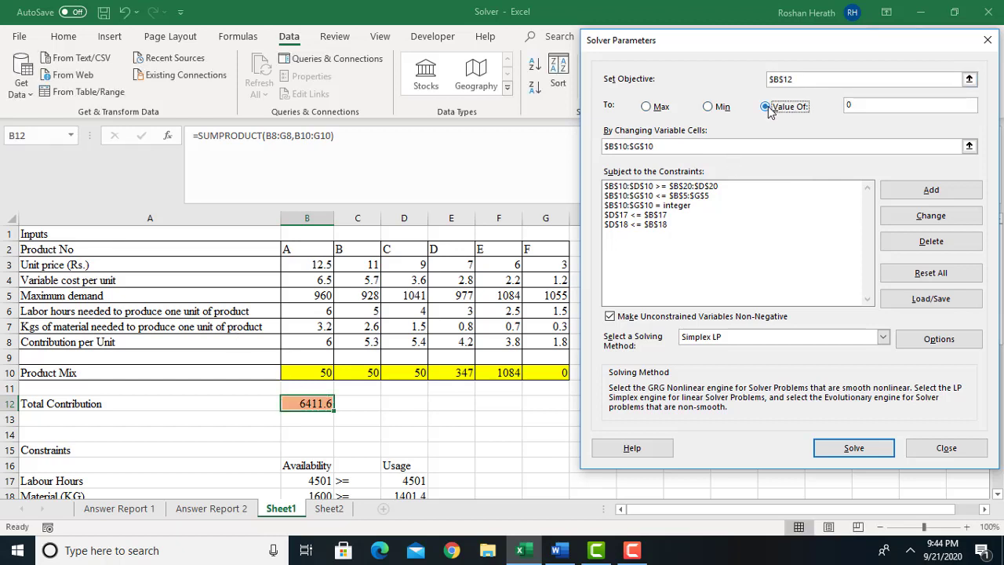
{"action": "left_click", "coordinate": [860, 108]}
{"action": "type", "text": "5000"}
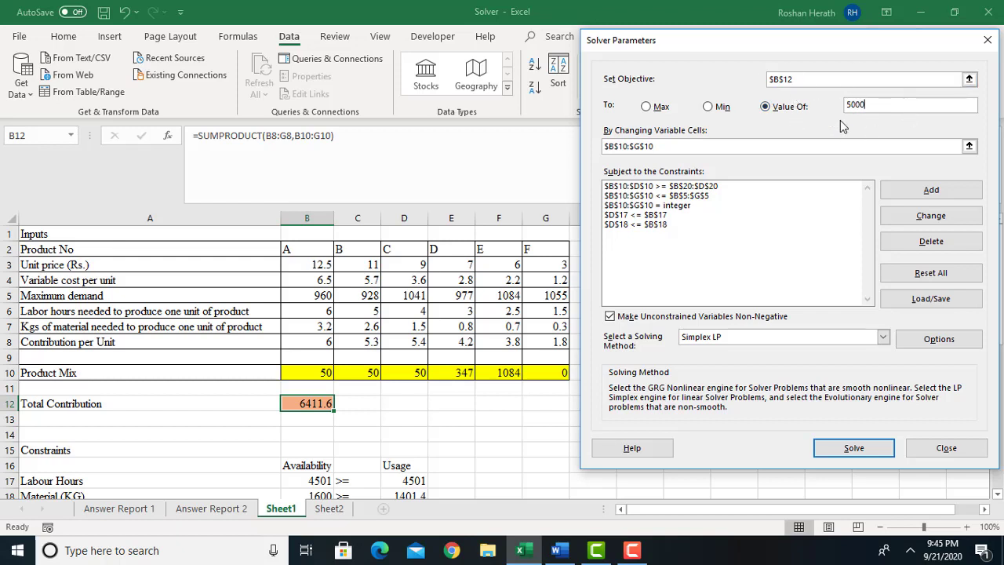
Solve for the 5000 contribution target, keep the solution, and copy the product mix B10:G10 to D32:I32 for question v.
{"action": "left_click", "coordinate": [850, 449]}
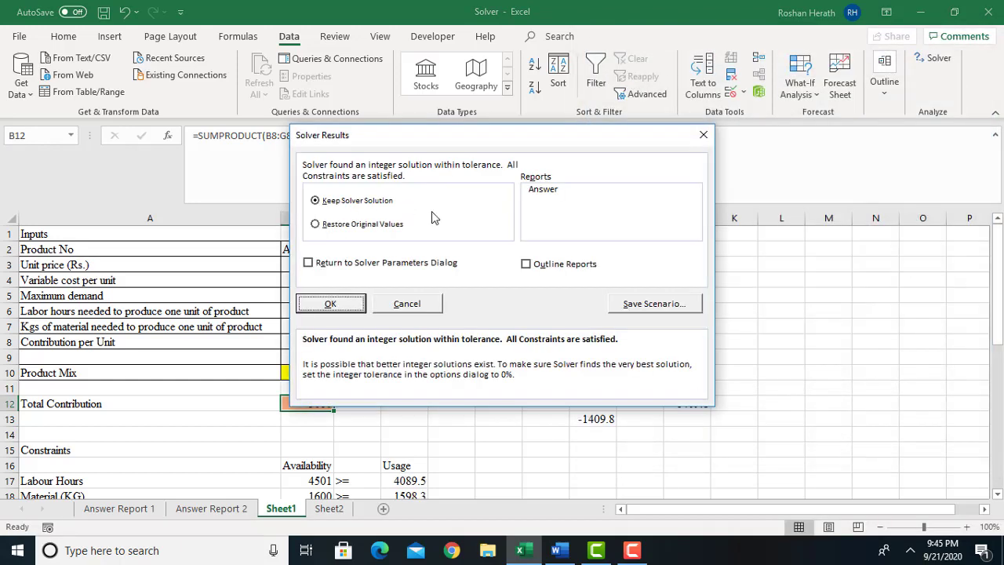
{"action": "left_click", "coordinate": [332, 307]}
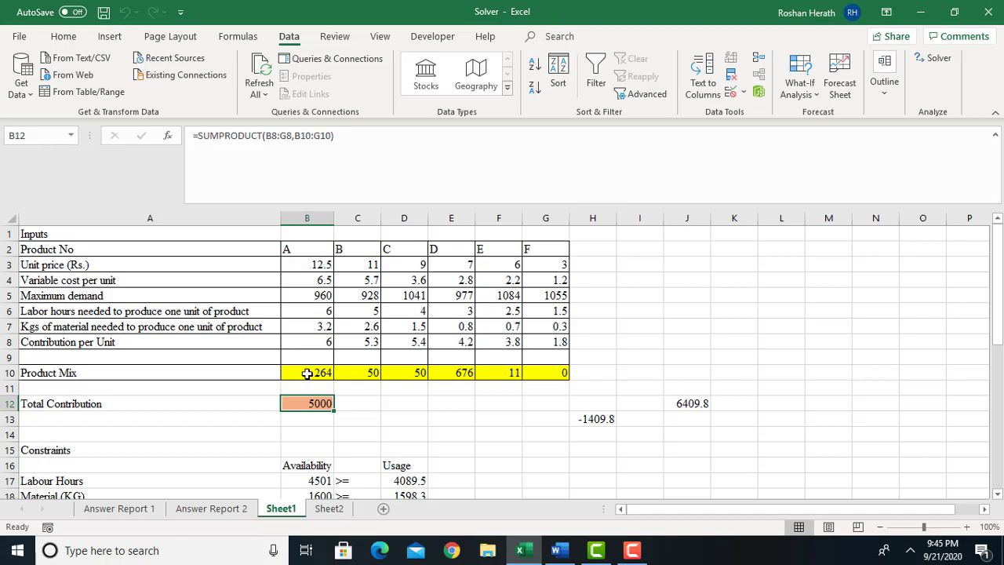
{"action": "left_click_drag", "start_coordinate": [307, 373], "coordinate": [547, 375]}
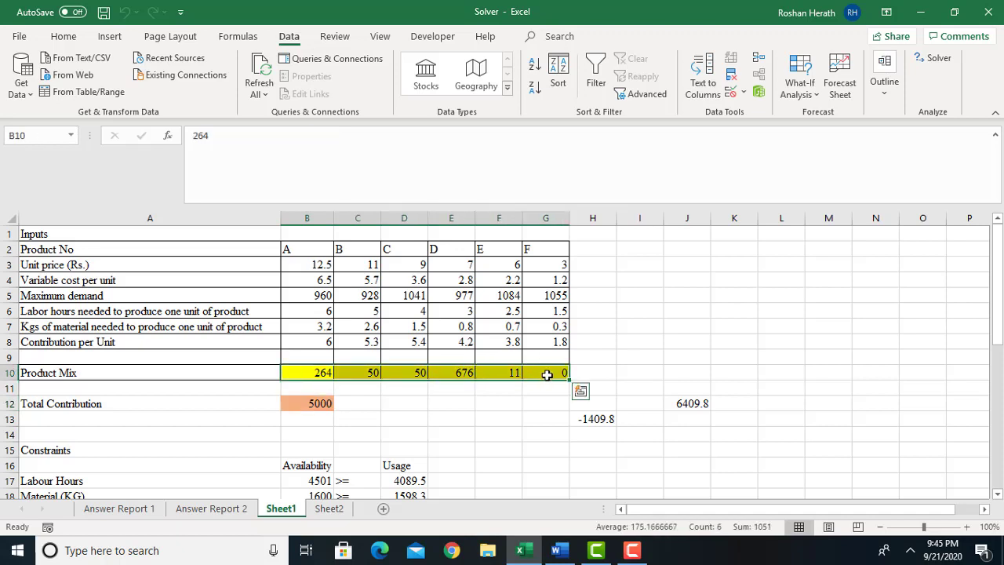
{"action": "key", "text": "ctrl+c"}
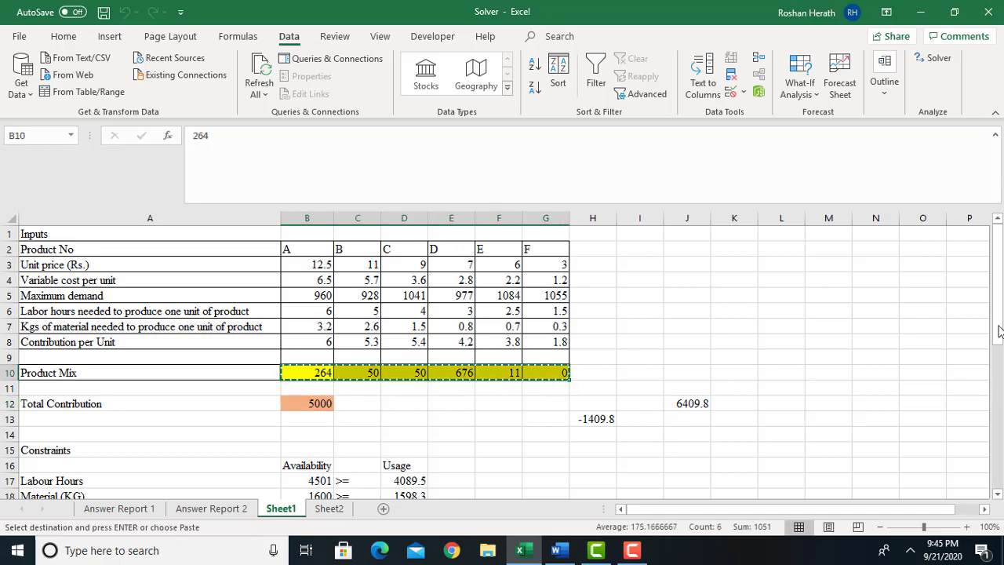
{"action": "left_click_drag", "start_coordinate": [998, 329], "coordinate": [999, 472]}
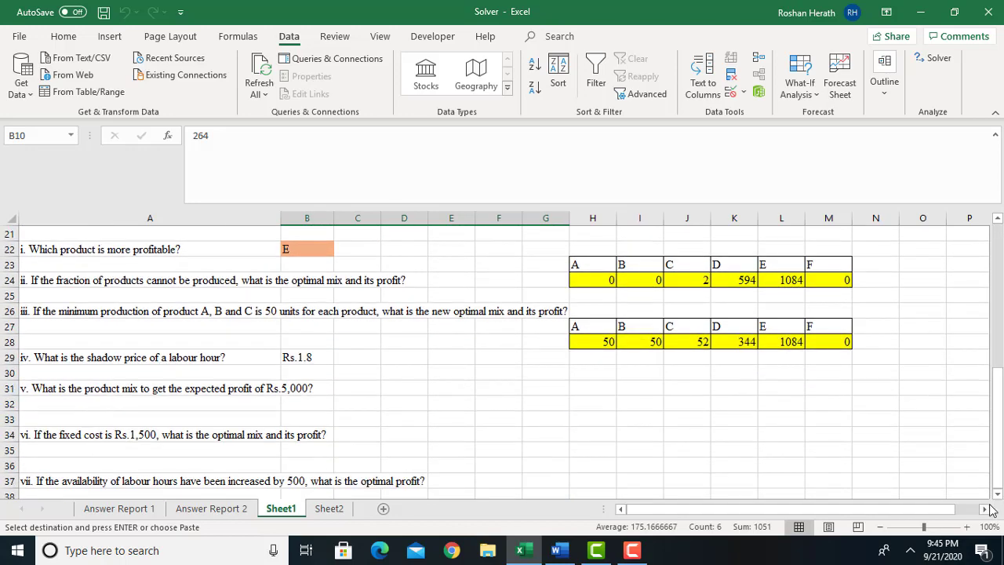
{"action": "left_click", "coordinate": [402, 407]}
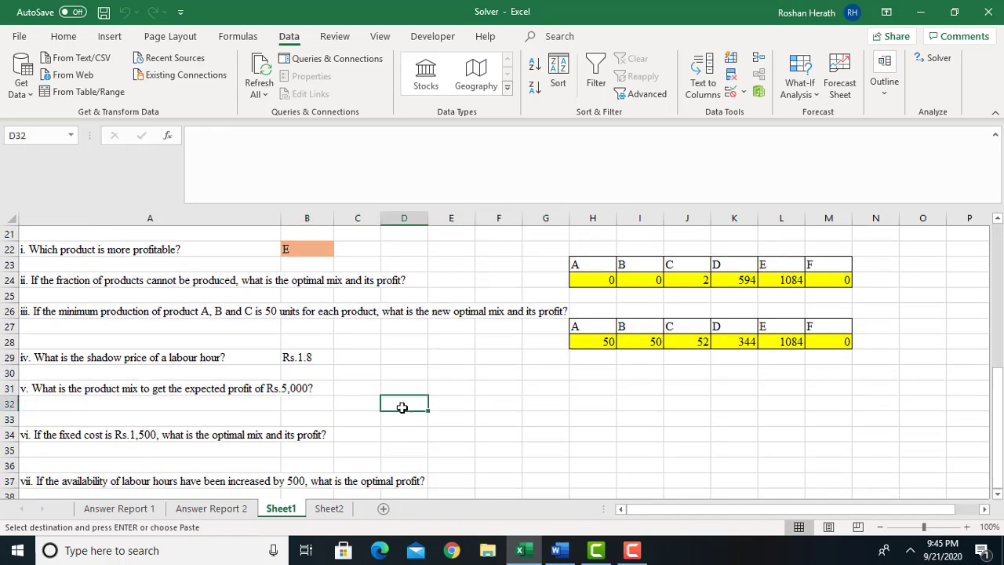
{"action": "key", "text": "ctrl+v"}
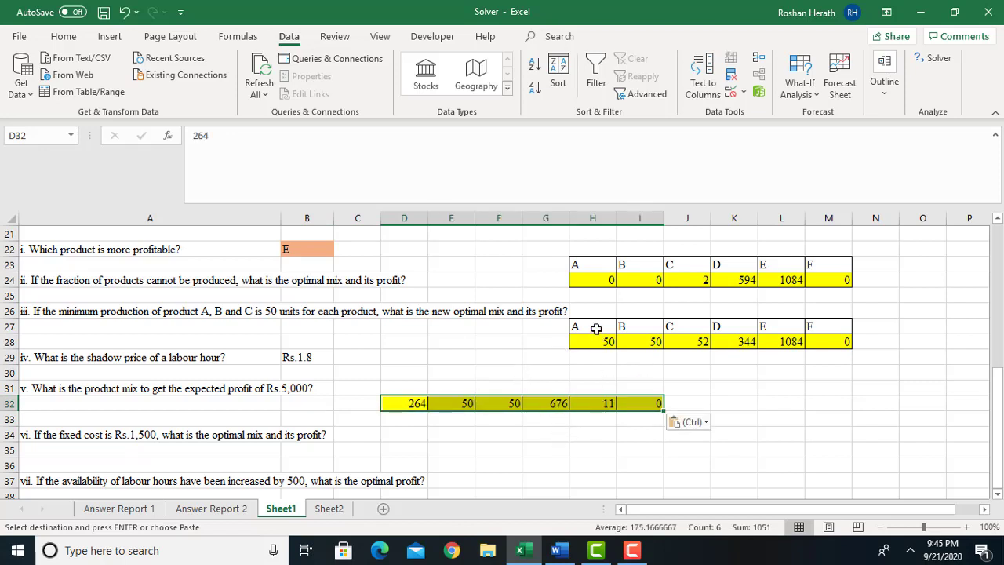
Copy the product headings A to F from H27:M27 to D31:I31, above the question v product mix.
{"action": "left_click_drag", "start_coordinate": [596, 328], "coordinate": [820, 325]}
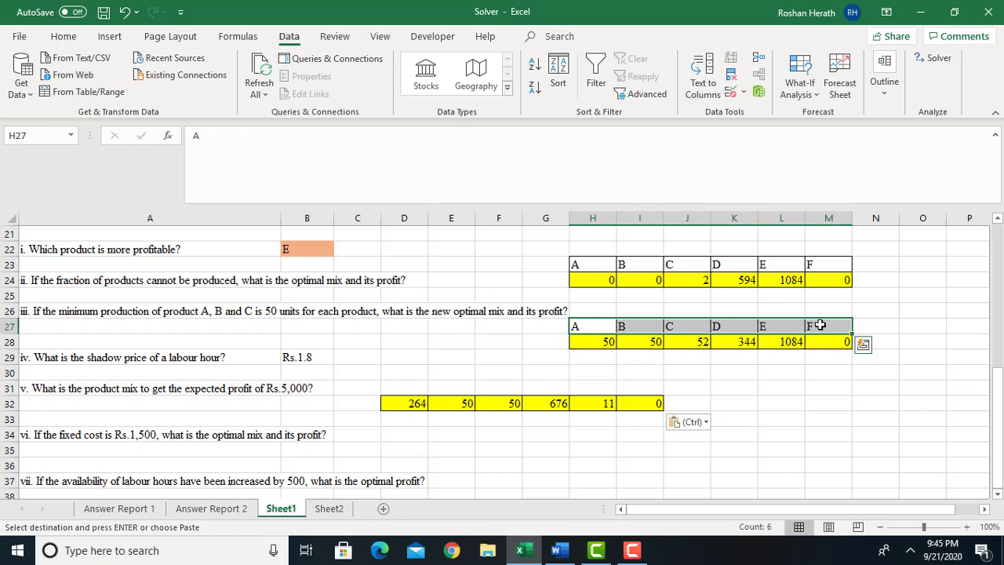
{"action": "key", "text": "ctrl+c"}
{"action": "left_click", "coordinate": [410, 390]}
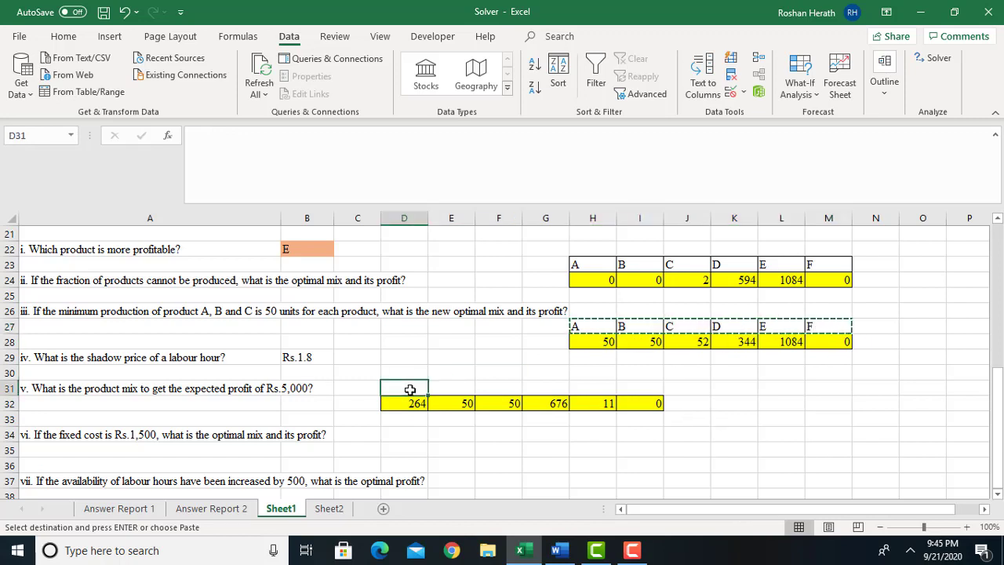
{"action": "key", "text": "ctrl+v"}
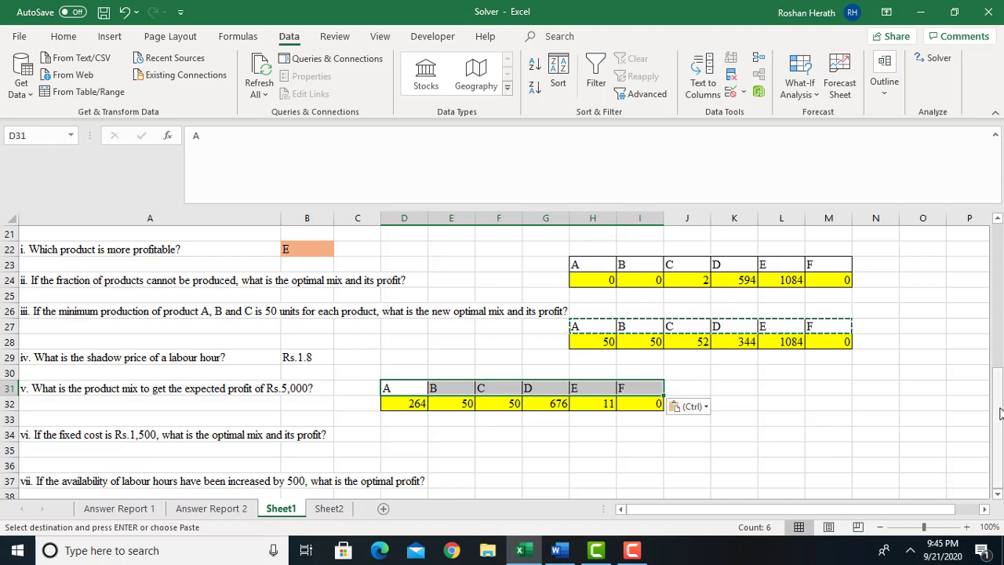
Insert a blank row at row 15, above the Constraints heading.
{"action": "left_click_drag", "start_coordinate": [1000, 414], "coordinate": [998, 290]}
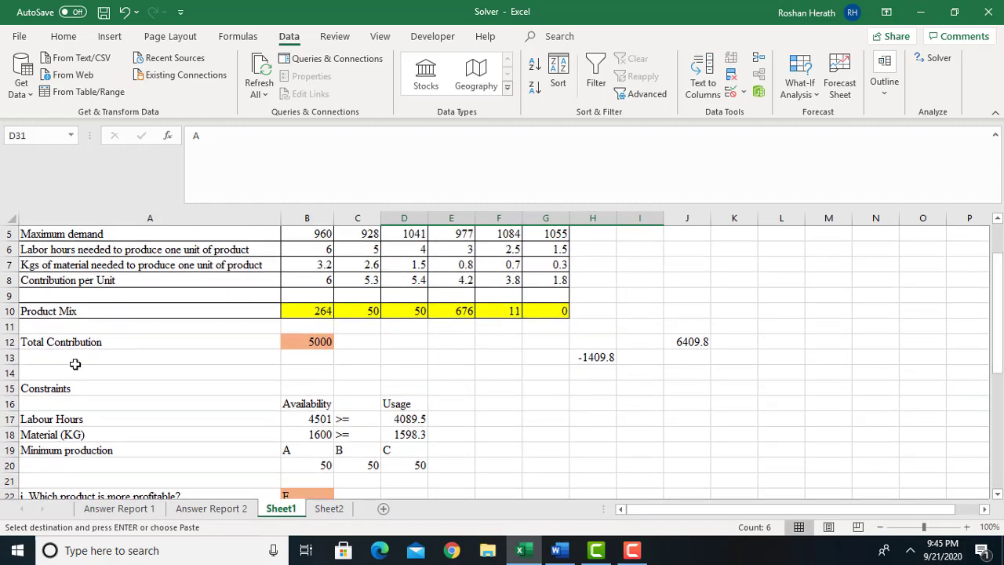
{"action": "left_click", "coordinate": [11, 389]}
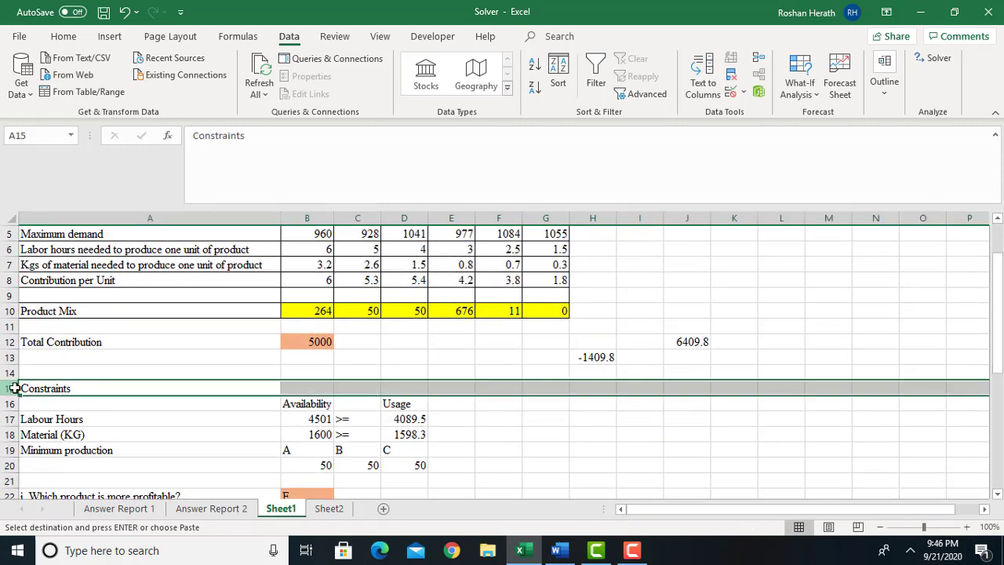
{"action": "right_click", "coordinate": [14, 390]}
{"action": "left_click", "coordinate": [54, 250]}
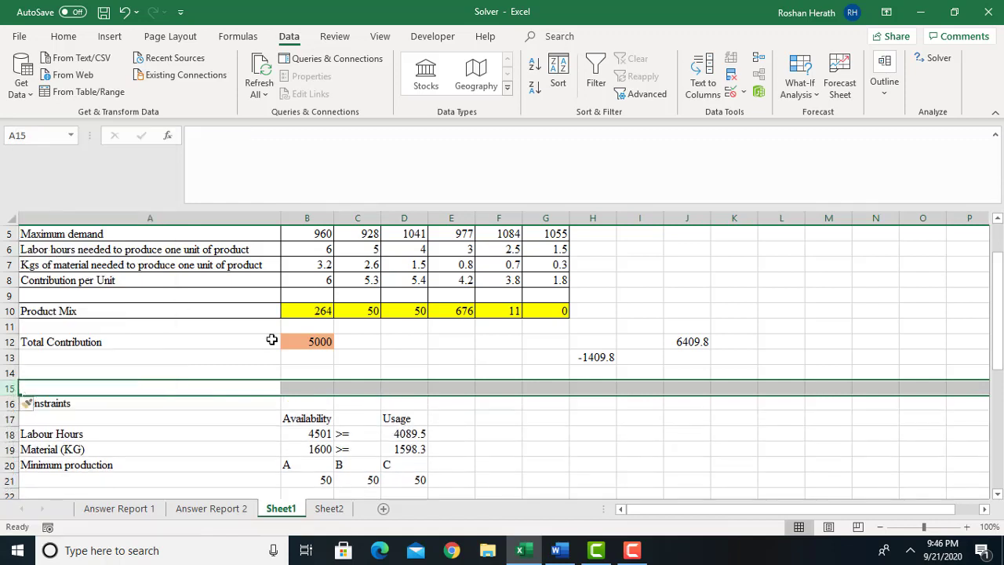
{"action": "left_click", "coordinate": [297, 362]}
{"action": "left_click", "coordinate": [147, 374]}
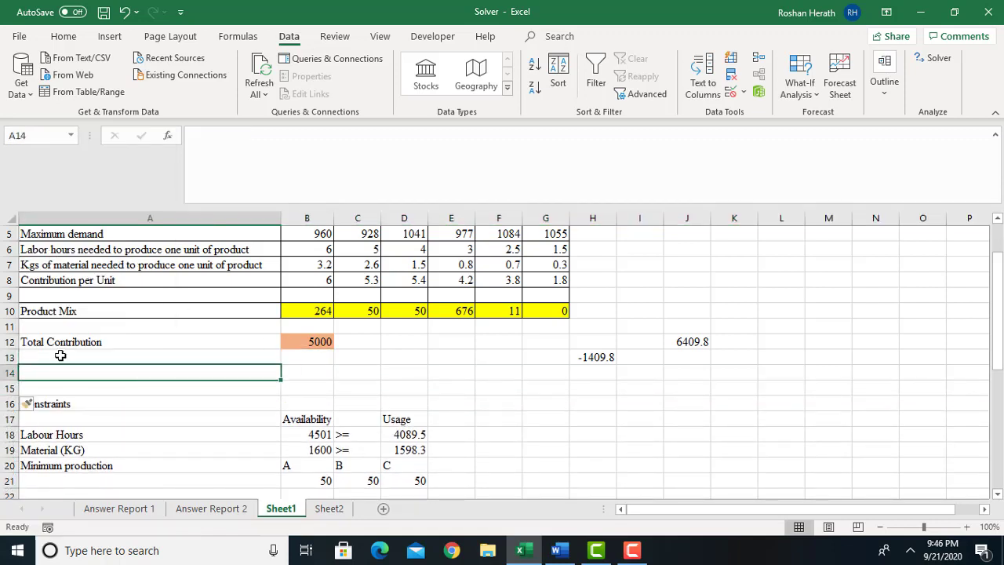
Add a Fixed Cost label in A13 with the value 1500 in B13, below Total Contribution.
{"action": "left_click", "coordinate": [65, 356]}
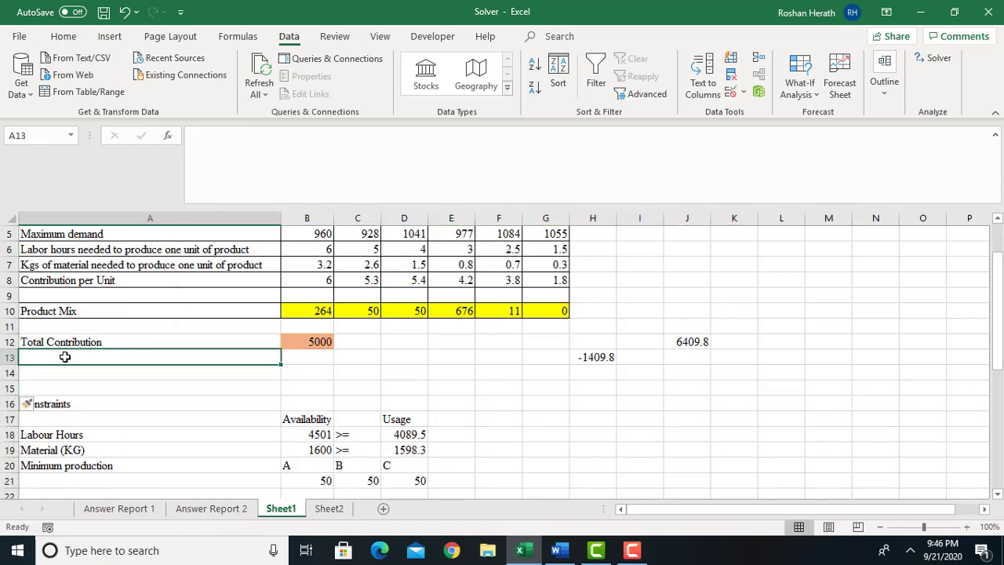
{"action": "type", "text": "Fixe"}
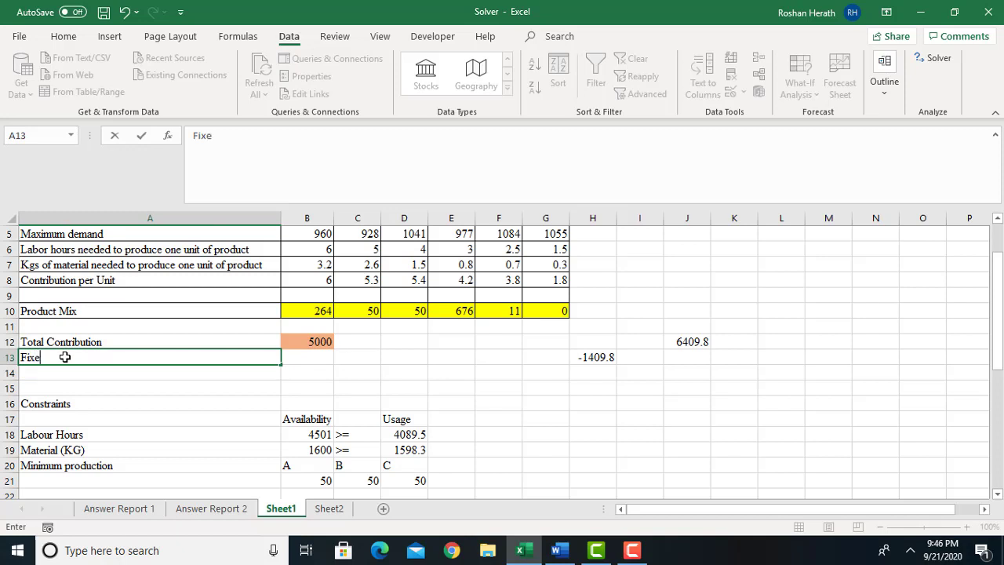
{"action": "type", "text": "d Cost"}
{"action": "left_click", "coordinate": [319, 363]}
{"action": "type", "text": "15"}
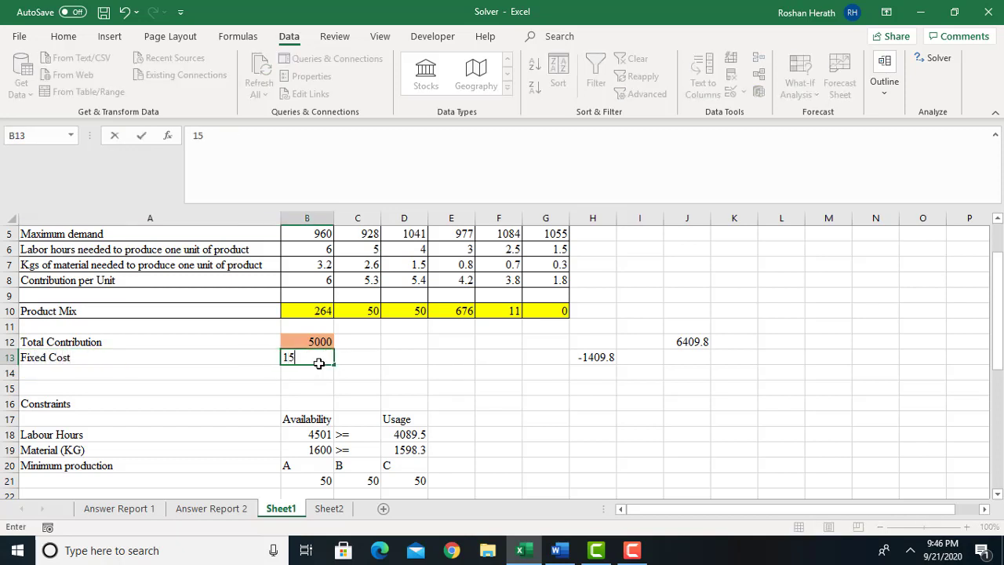
{"action": "type", "text": "00"}
{"action": "key", "text": "Return"}
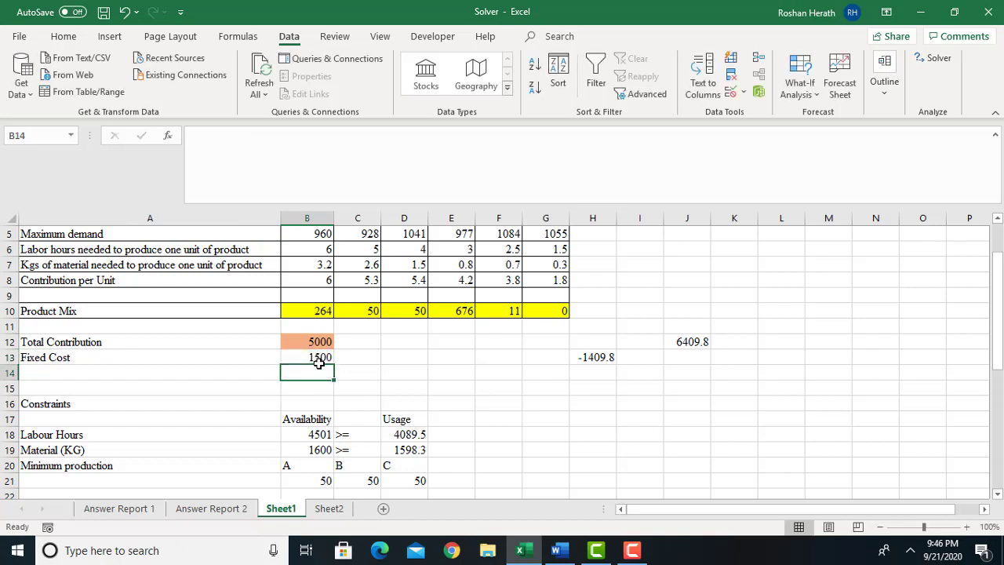
Label A14 as Profit and calculate it in B14 with the formula =B12-B13.
{"action": "left_click", "coordinate": [90, 375]}
{"action": "type", "text": "P"}
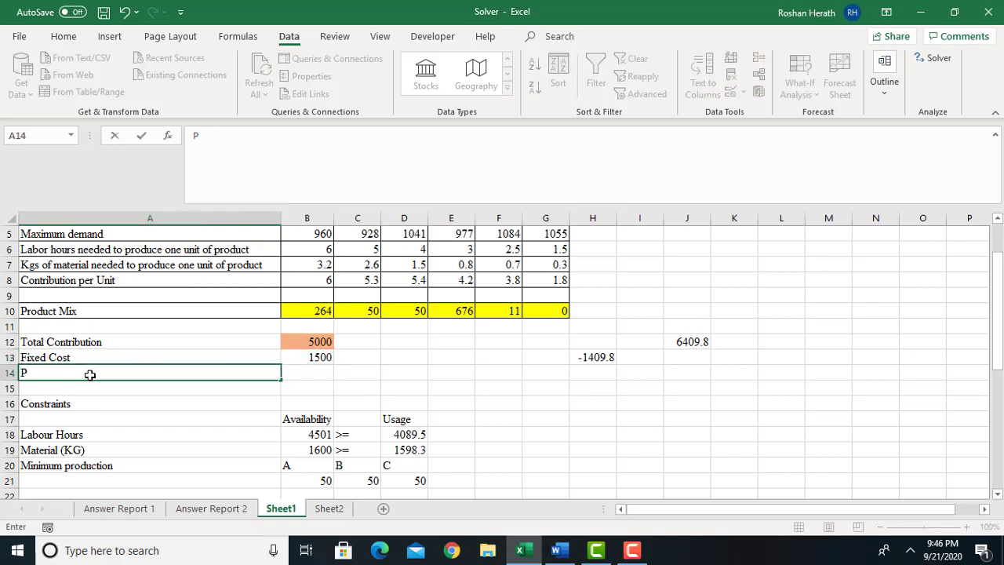
{"action": "type", "text": "rofit"}
{"action": "left_click", "coordinate": [305, 374]}
{"action": "type", "text": "="}
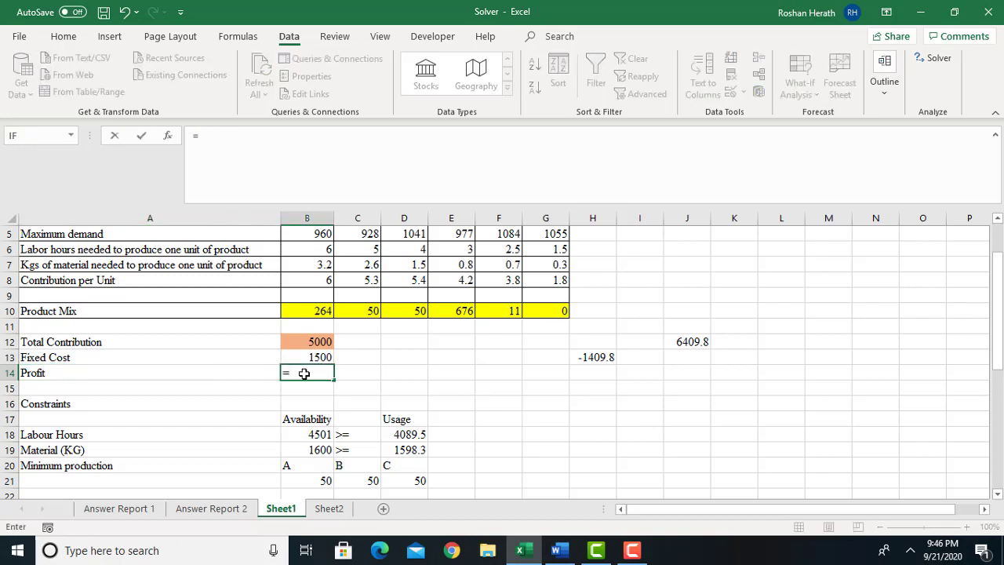
{"action": "left_click", "coordinate": [308, 339]}
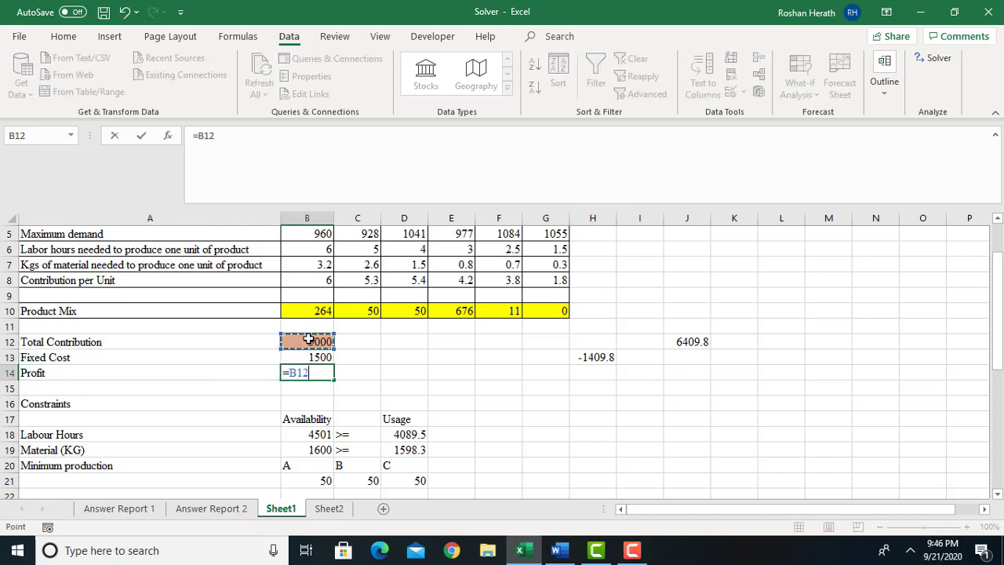
{"action": "type", "text": "-"}
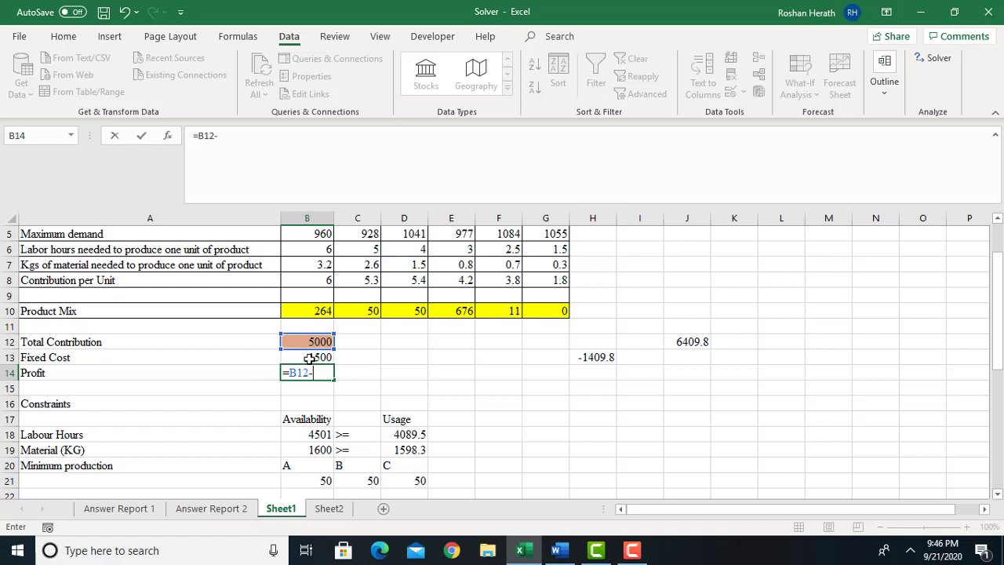
{"action": "left_click", "coordinate": [310, 358]}
{"action": "key", "text": "Return"}
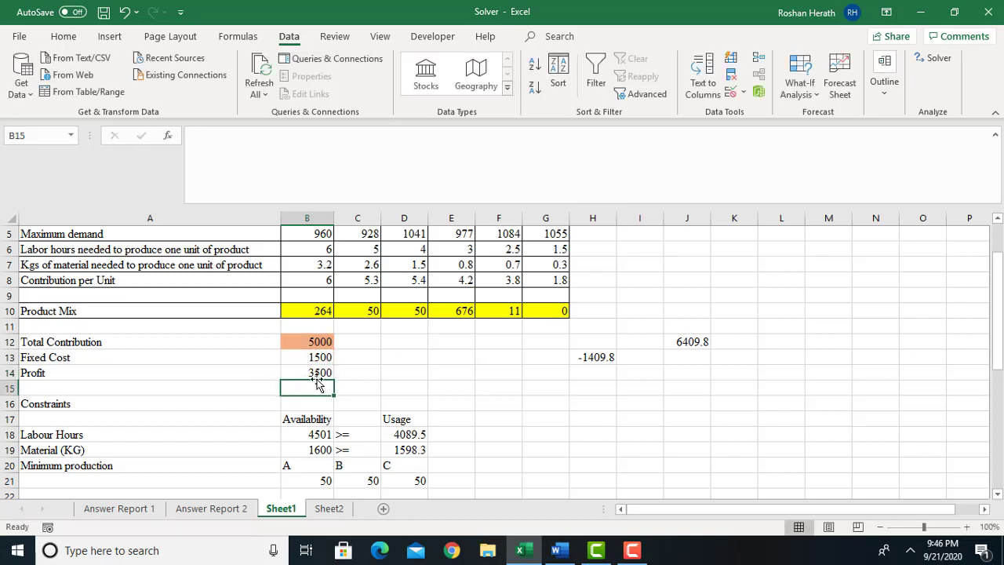
Fill the profit cell B14 with the same orange colour as the total contribution cell.
{"action": "left_click", "coordinate": [314, 374]}
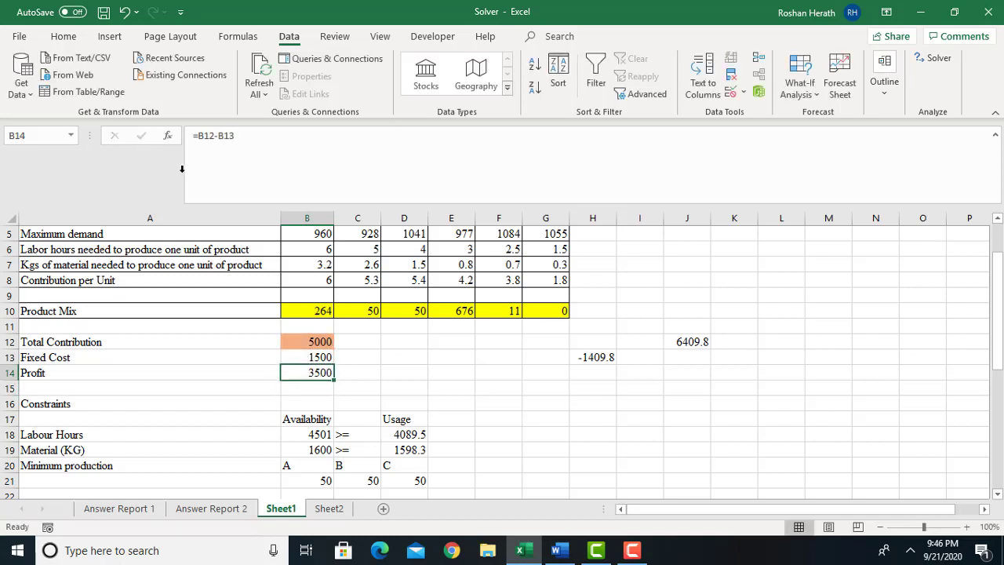
{"action": "left_click", "coordinate": [63, 36]}
{"action": "left_click", "coordinate": [185, 87]}
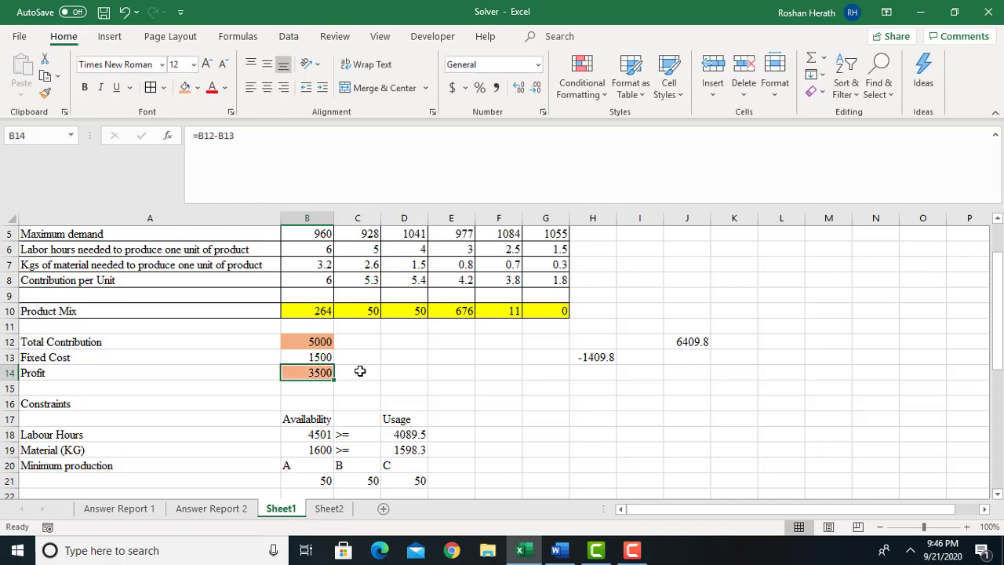
Run Solver with the objective changed to maximise the profit cell B14, using the existing constraints and Simplex LP, and keep the solution.
{"action": "left_click_drag", "start_coordinate": [999, 330], "coordinate": [999, 320]}
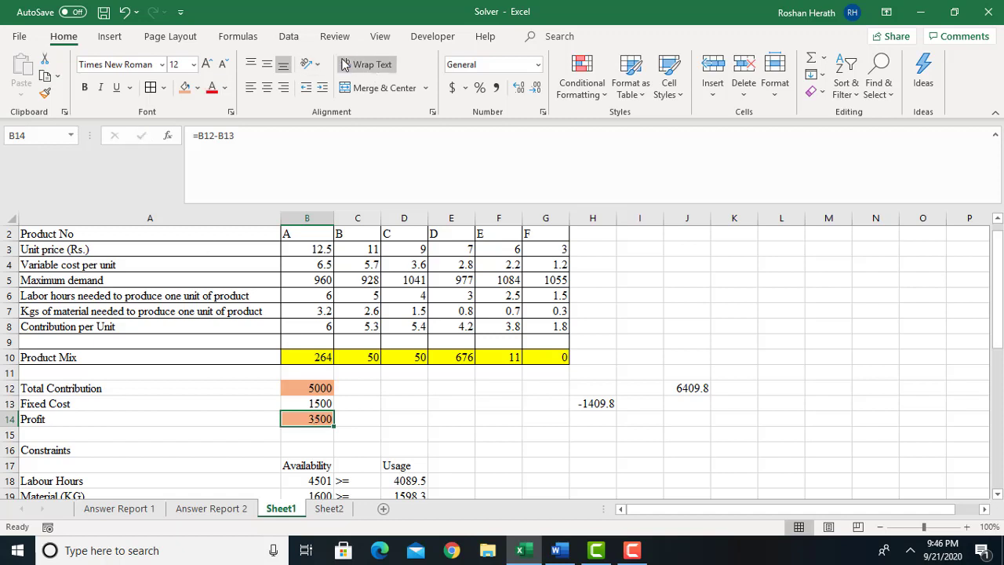
{"action": "left_click", "coordinate": [304, 43]}
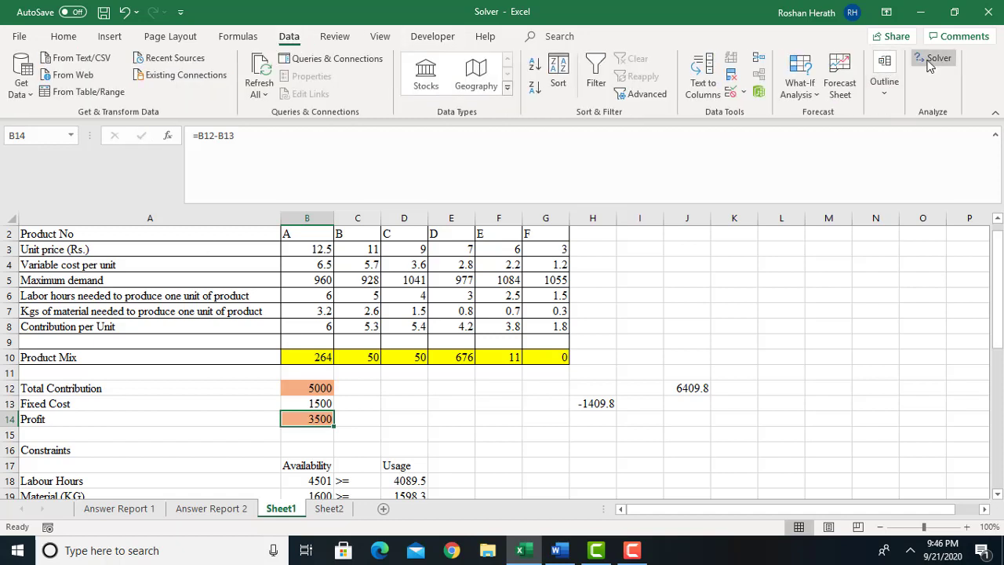
{"action": "left_click", "coordinate": [929, 63]}
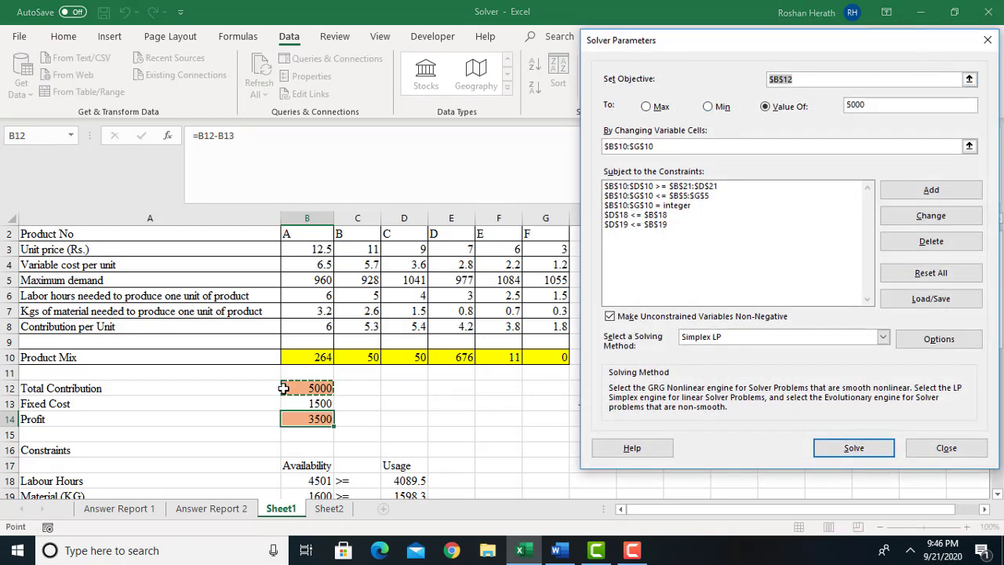
{"action": "left_click", "coordinate": [806, 80]}
{"action": "left_click", "coordinate": [771, 83]}
{"action": "double_click", "coordinate": [814, 81]}
{"action": "left_click", "coordinate": [305, 419]}
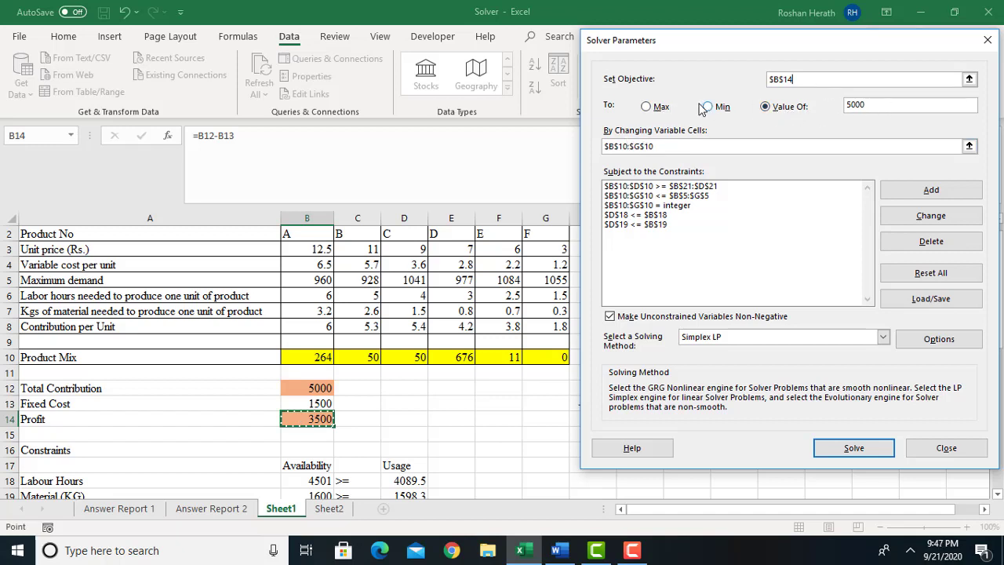
{"action": "left_click", "coordinate": [645, 106]}
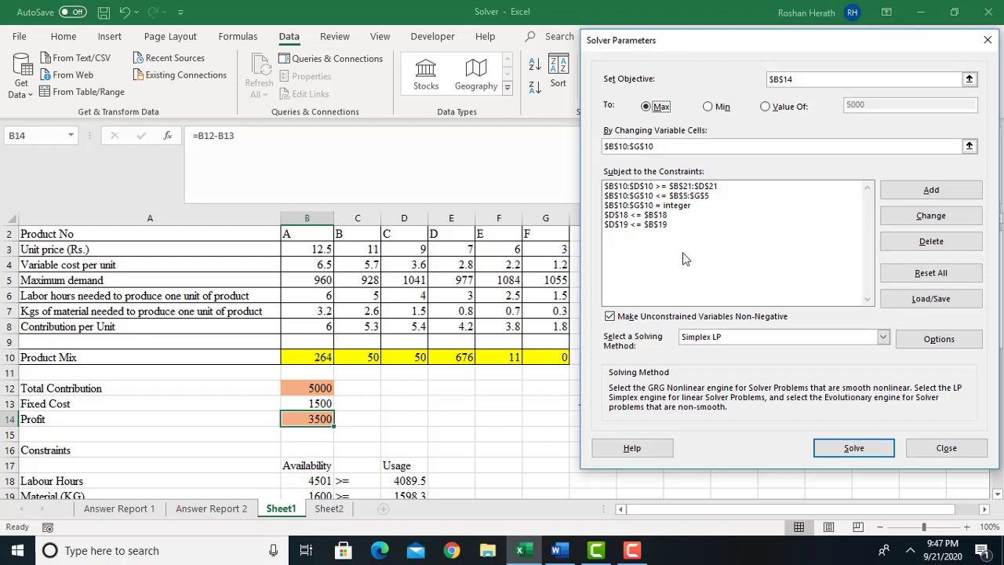
{"action": "left_click", "coordinate": [843, 455]}
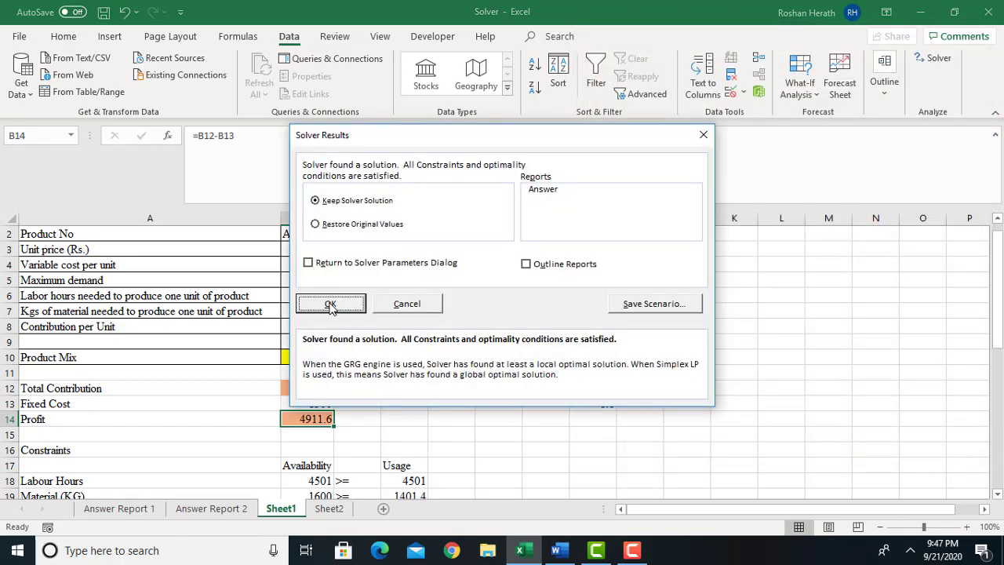
{"action": "left_click", "coordinate": [330, 305]}
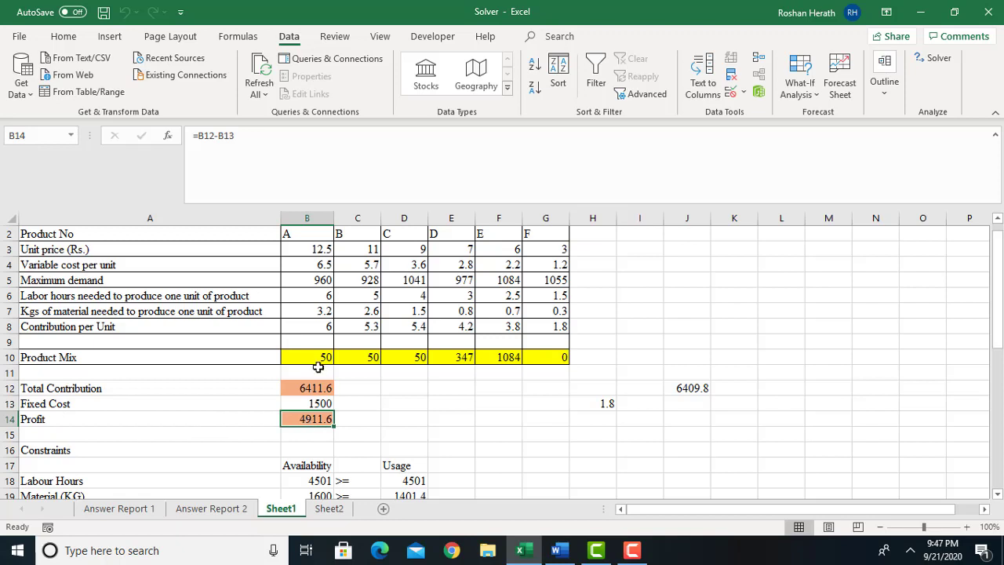
Copy the Product Mix values B10:G10 into row 36, starting at D36, as the optimal mix for question vi.
{"action": "left_click_drag", "start_coordinate": [314, 357], "coordinate": [545, 355]}
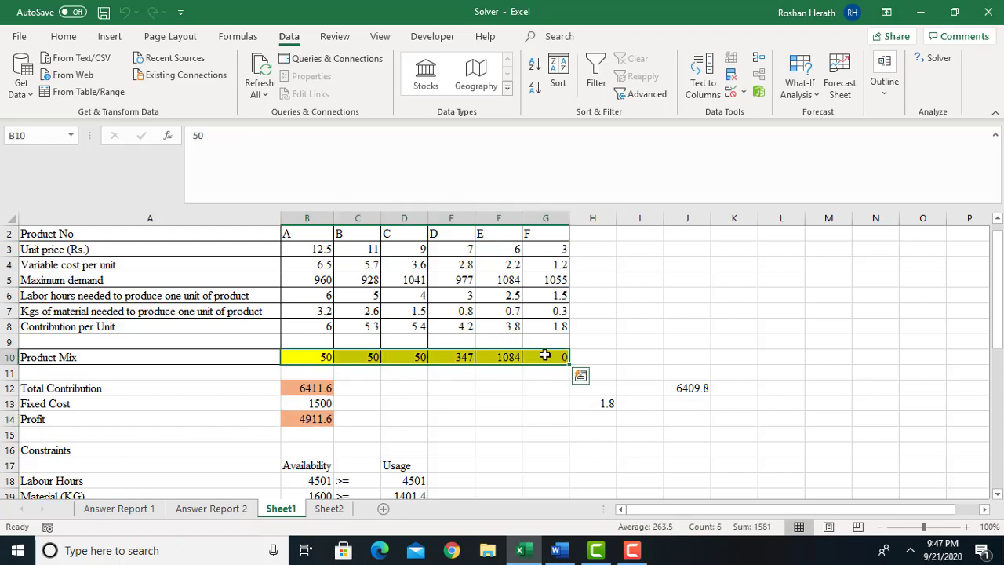
{"action": "key", "text": "ctrl+c"}
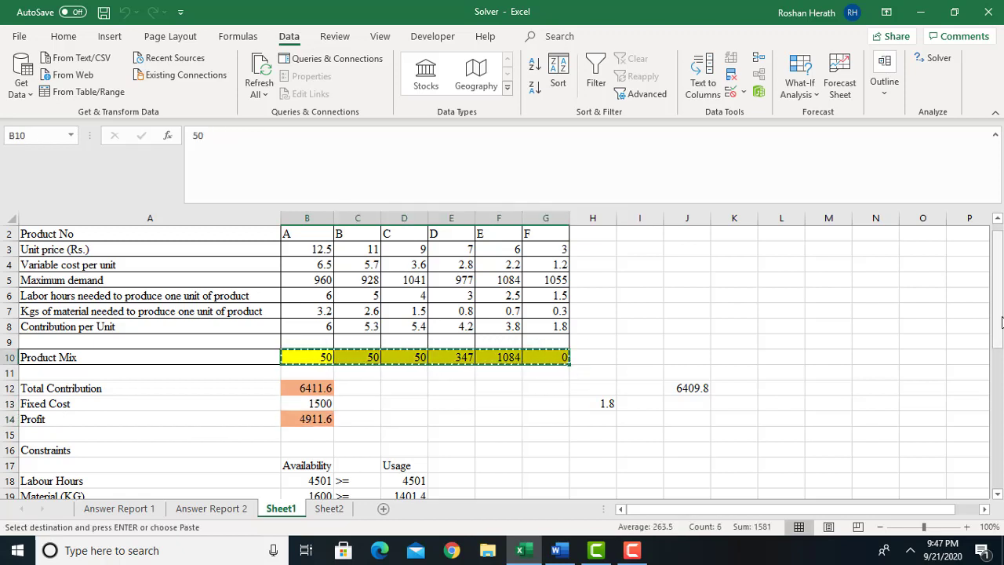
{"action": "left_click_drag", "start_coordinate": [1002, 322], "coordinate": [1001, 369]}
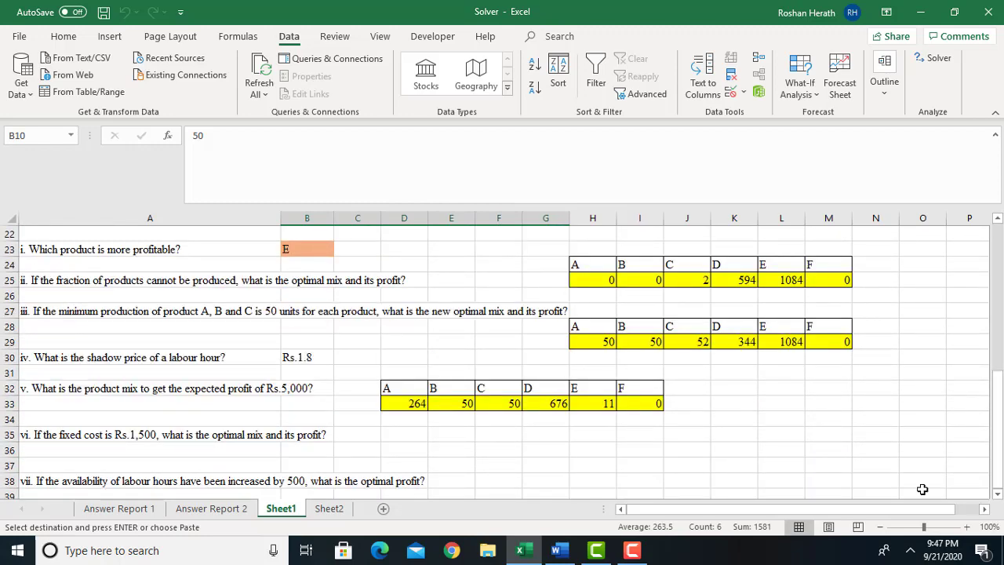
{"action": "left_click", "coordinate": [393, 455]}
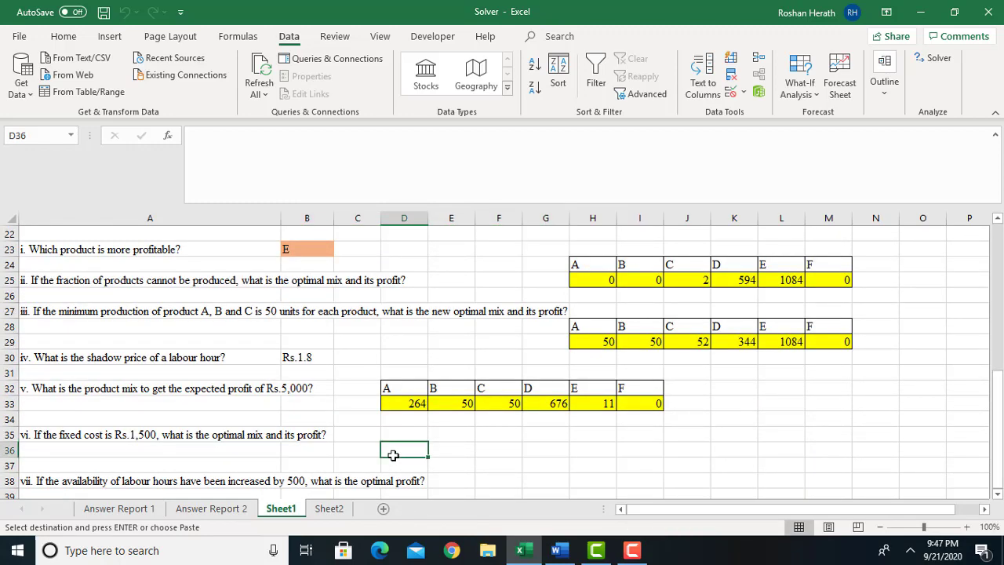
{"action": "key", "text": "ctrl+v"}
Copy the product headings A to F from question v's answer in D32:I32 to the row above question vi's mix, starting at D35.
{"action": "left_click_drag", "start_coordinate": [391, 386], "coordinate": [639, 386]}
{"action": "key", "text": "ctrl+c"}
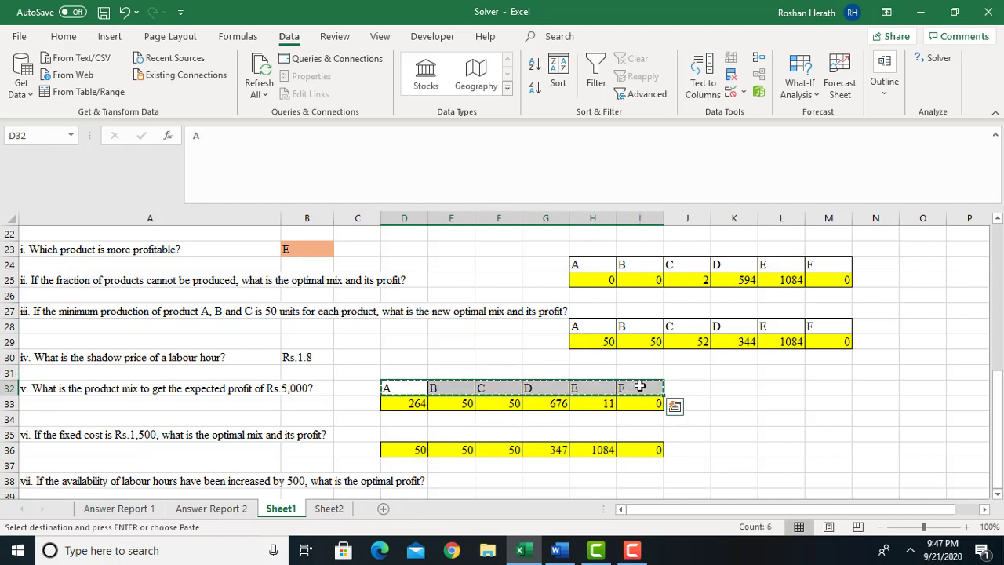
{"action": "left_click", "coordinate": [401, 433]}
{"action": "key", "text": "ctrl+v"}
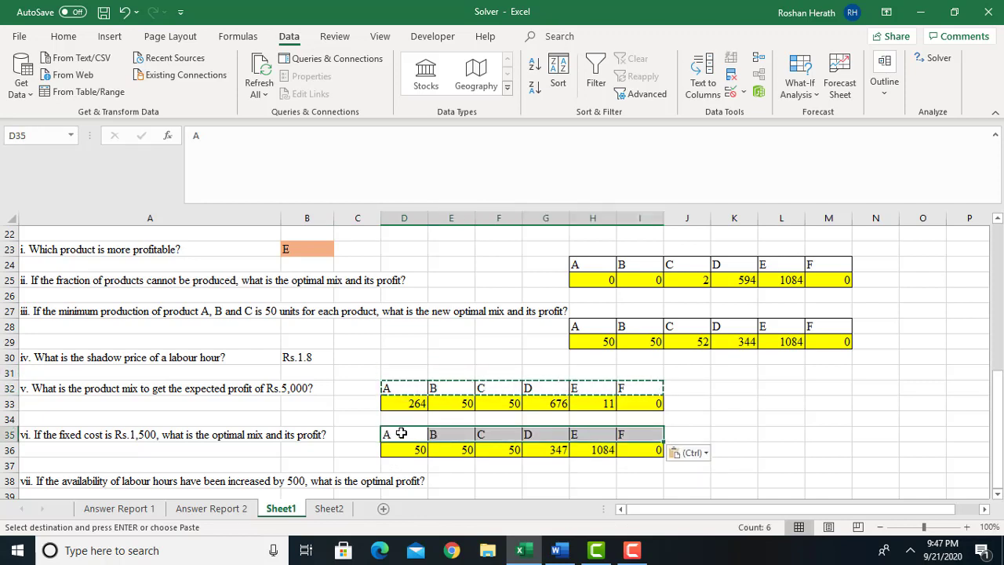
Copy the profit cell B14 to K36 beside question vi's mix and replace the pasted formula with the value 4911.6.
{"action": "left_click_drag", "start_coordinate": [997, 401], "coordinate": [992, 314]}
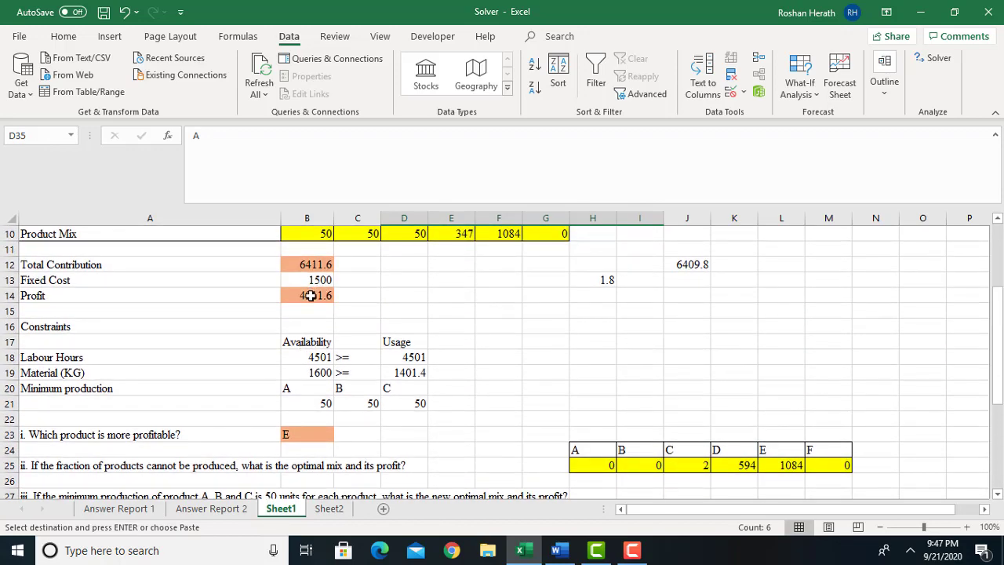
{"action": "left_click", "coordinate": [311, 295]}
{"action": "key", "text": "ctrl+c"}
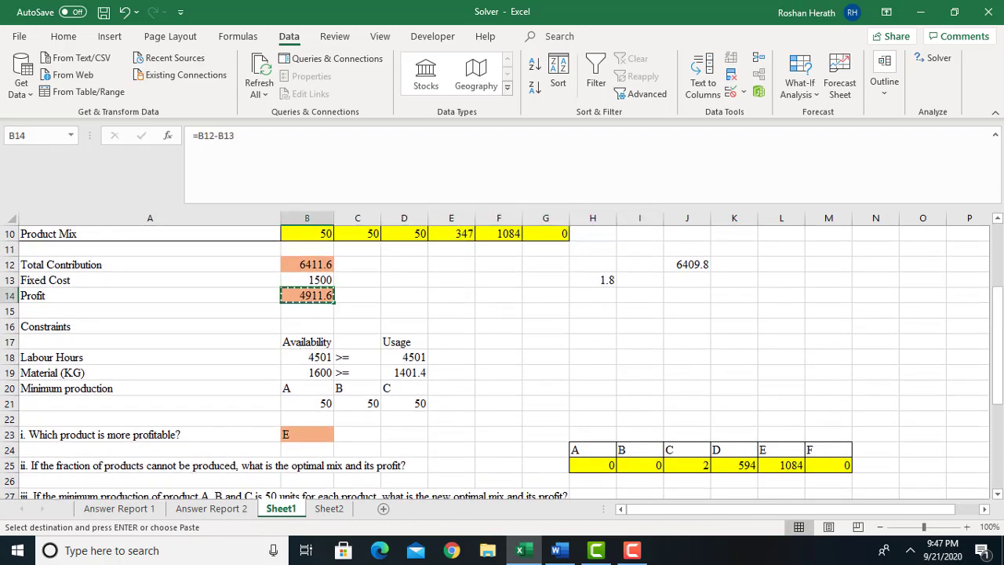
{"action": "left_click_drag", "start_coordinate": [996, 353], "coordinate": [996, 435]}
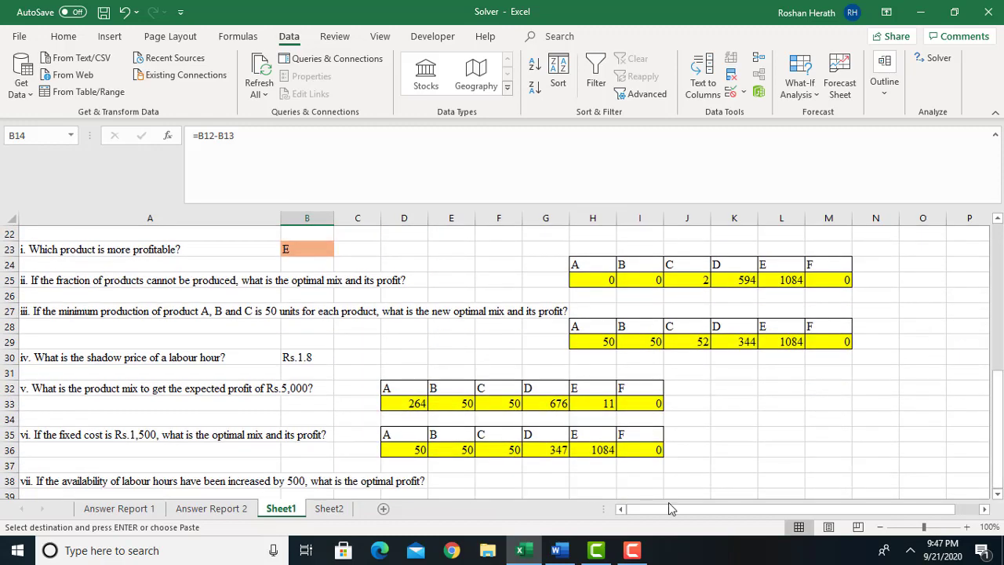
{"action": "left_click", "coordinate": [750, 447]}
{"action": "key", "text": "ctrl+v"}
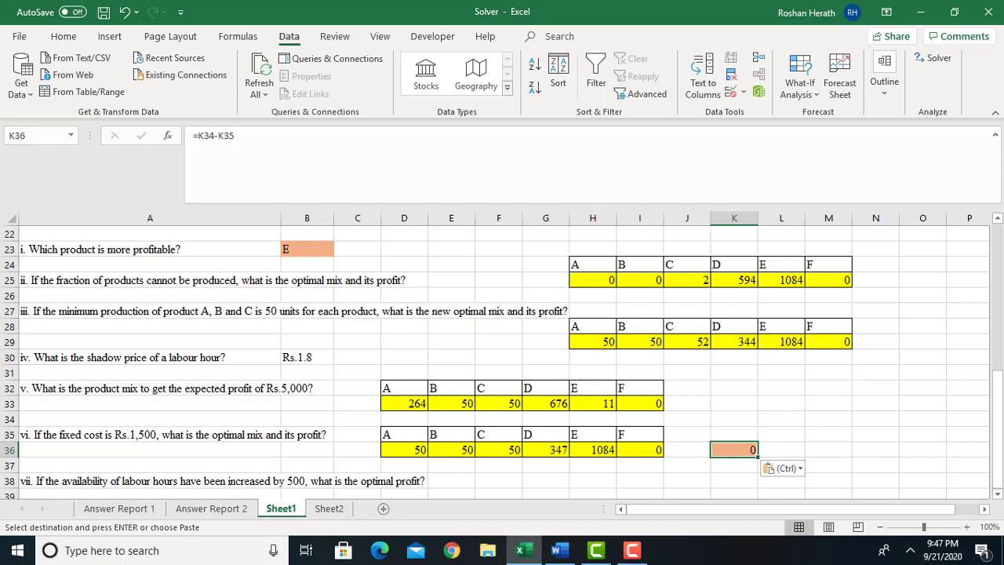
{"action": "mouse_move", "coordinate": [1001, 400]}
{"action": "left_mouse_down"}
{"action": "mouse_move", "coordinate": [988, 326]}
{"action": "mouse_move", "coordinate": [990, 399]}
{"action": "left_mouse_up"}
{"action": "type", "text": "4911.6"}
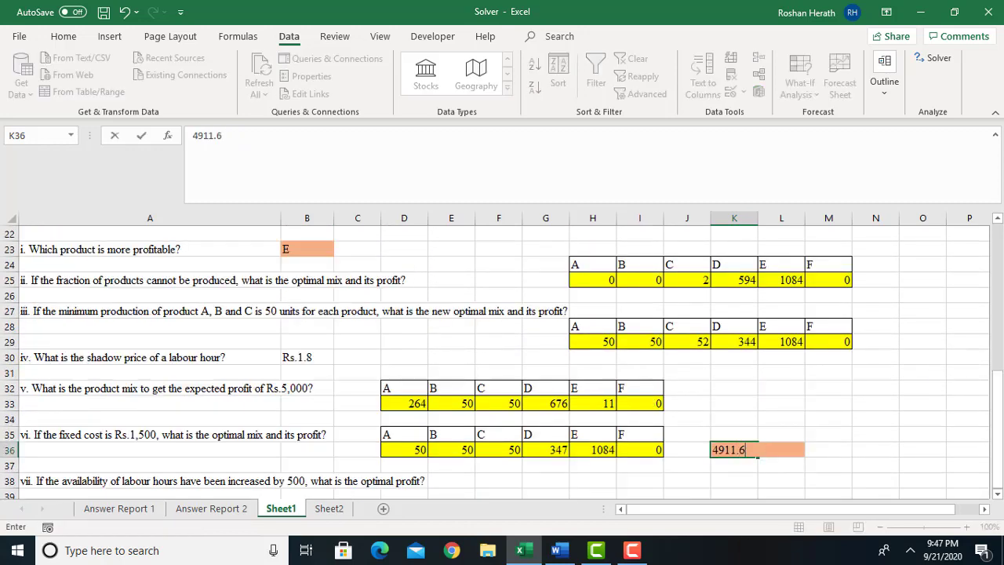
{"action": "key", "text": "Return"}
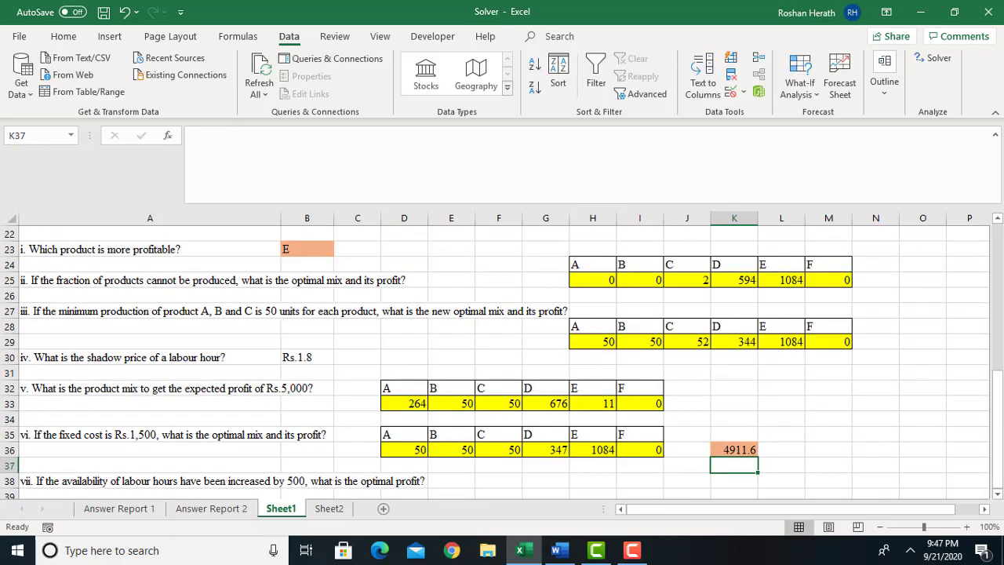
Set the Labour Hours availability in B18 to 5001 for question vii.
{"action": "scroll", "coordinate": [1000, 498], "scroll_direction": "down", "scroll_amount": 4}
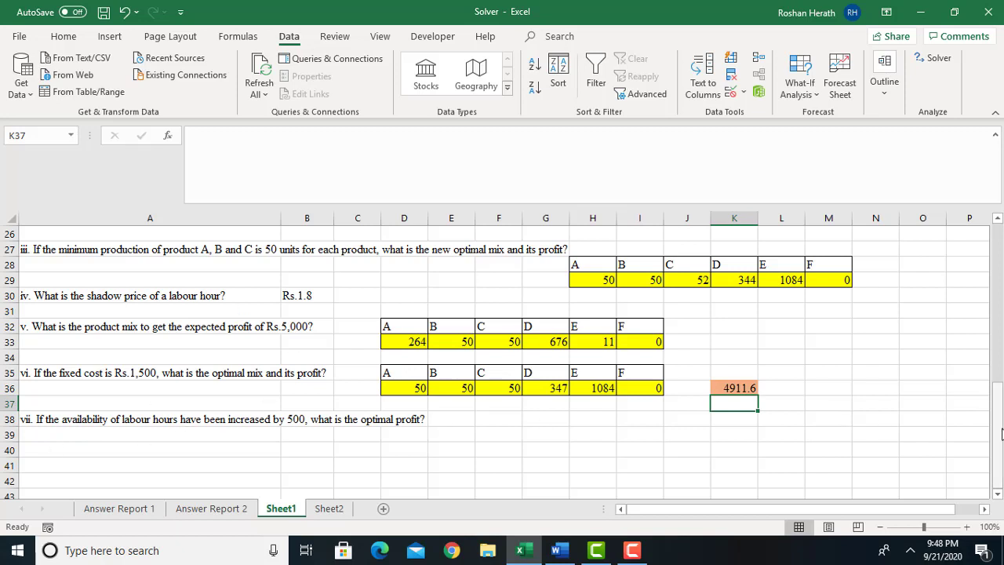
{"action": "left_click_drag", "start_coordinate": [1000, 433], "coordinate": [999, 319]}
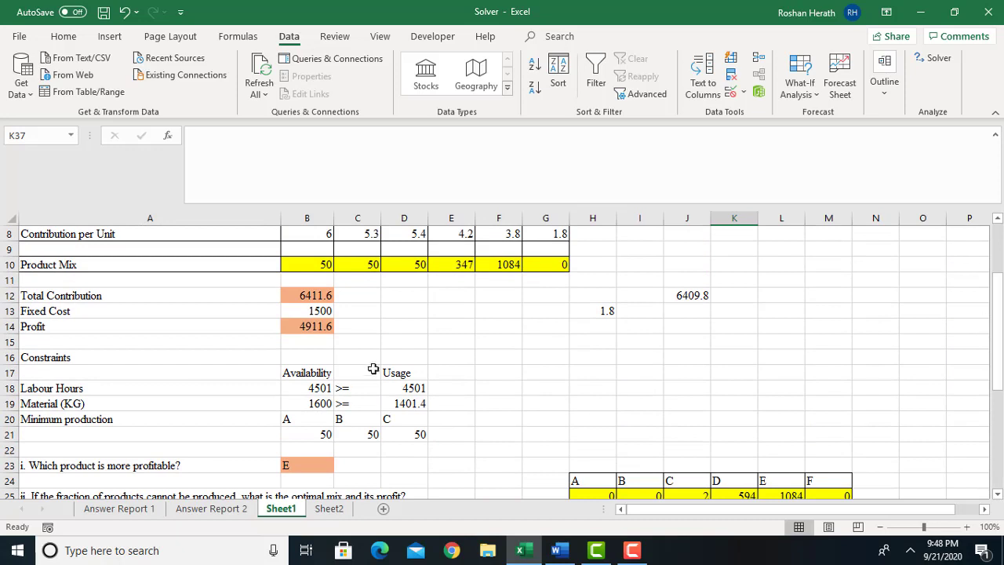
{"action": "left_click", "coordinate": [312, 390]}
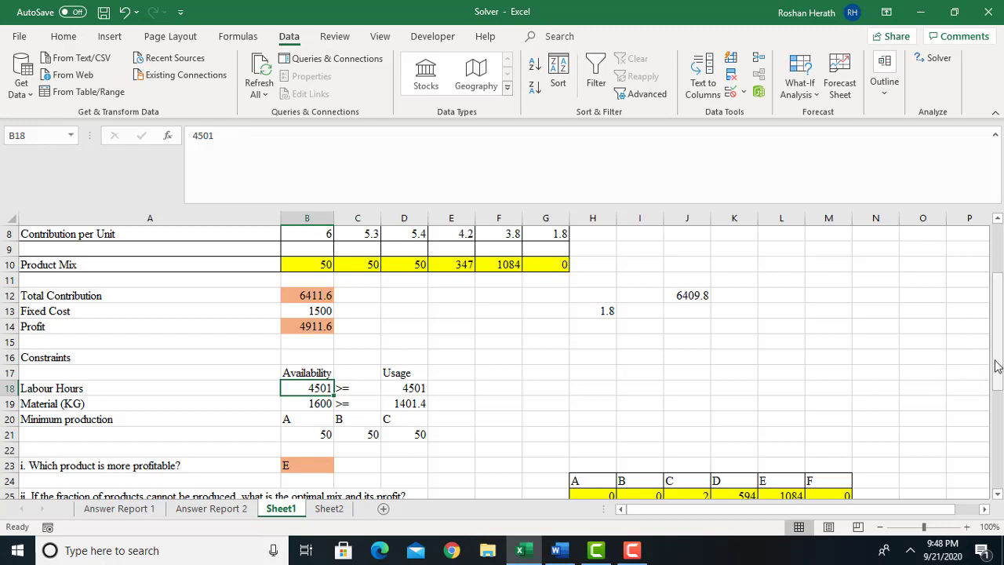
{"action": "left_click_drag", "start_coordinate": [996, 366], "coordinate": [448, 404]}
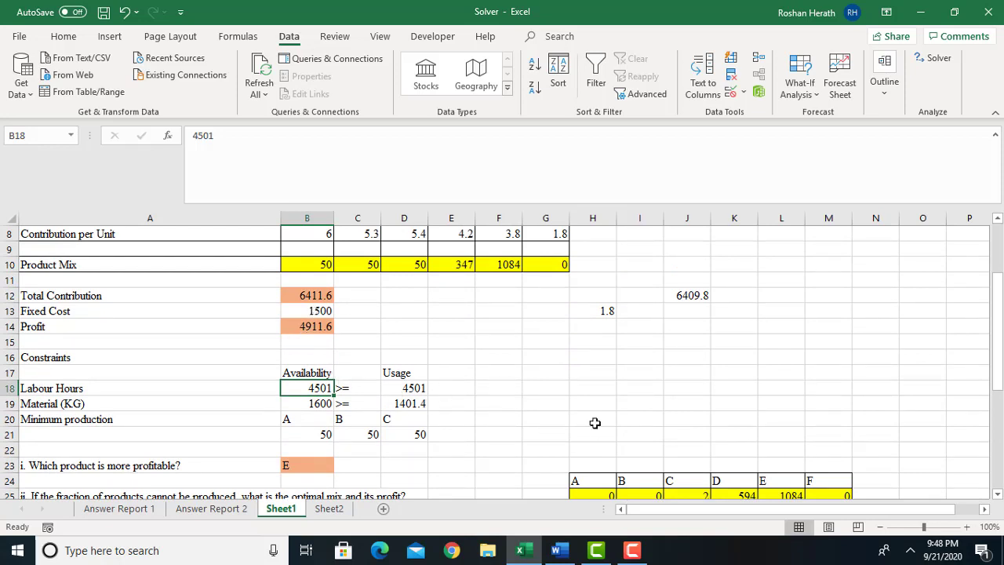
{"action": "type", "text": "5001"}
{"action": "key", "text": "Return"}
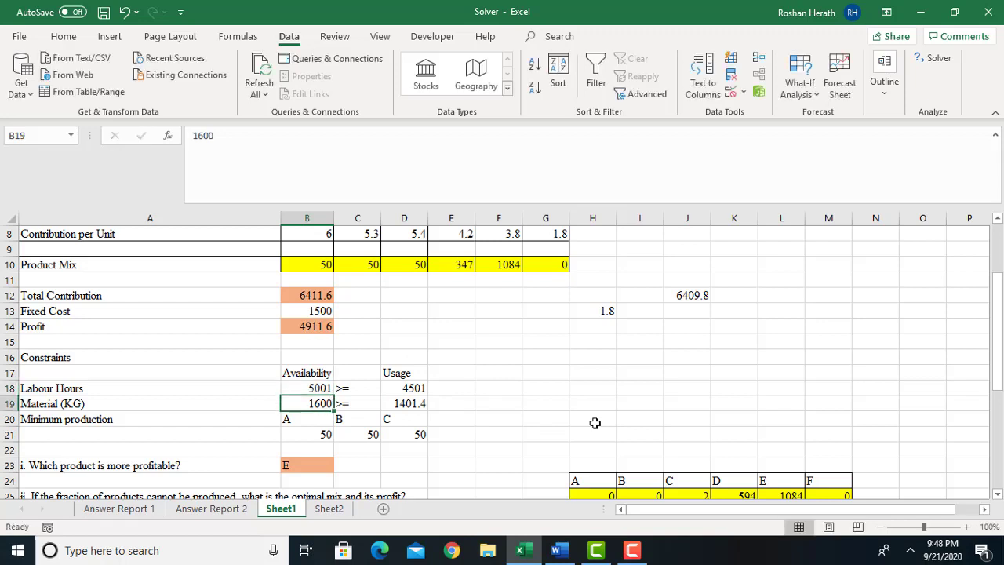
Run Solver to maximise the profit cell B14 with the existing constraints and Simplex LP, and keep the solution.
{"action": "left_click", "coordinate": [317, 387]}
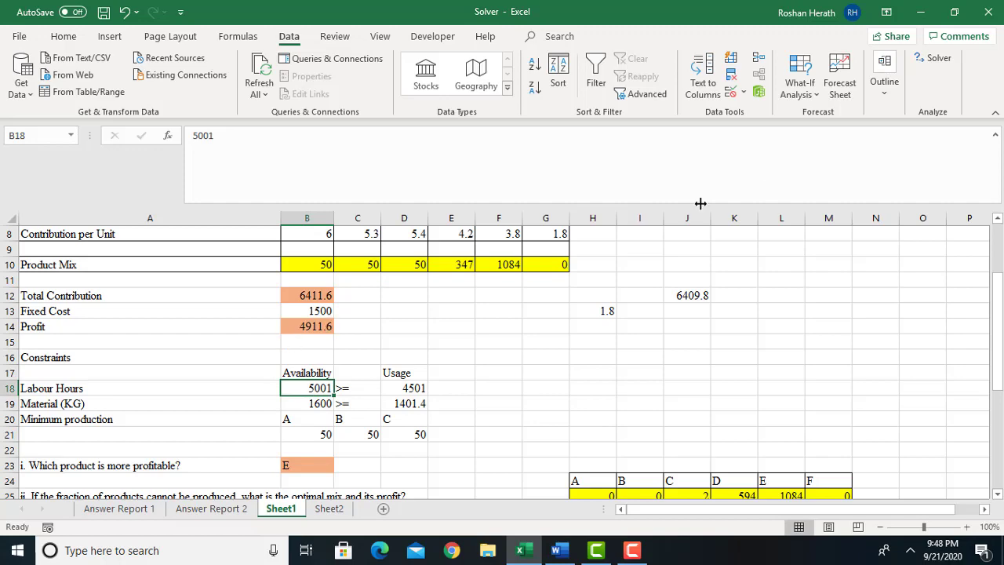
{"action": "left_click", "coordinate": [944, 58]}
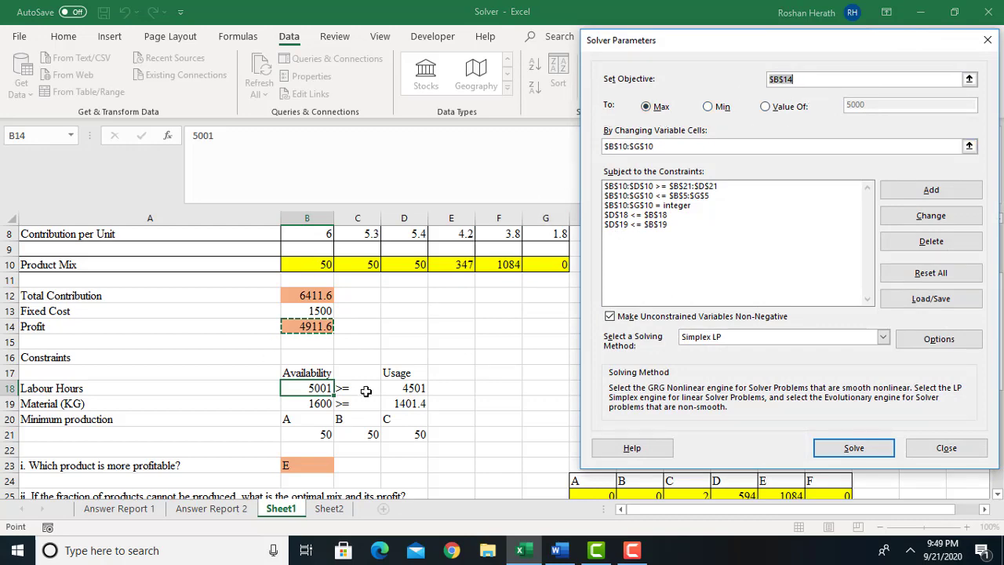
{"action": "left_click", "coordinate": [845, 449]}
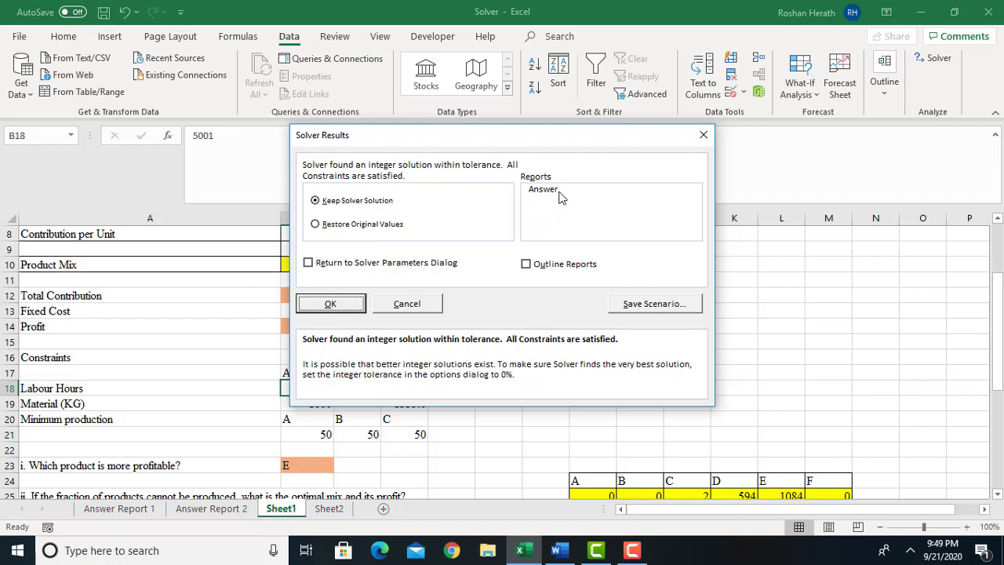
{"action": "left_click", "coordinate": [329, 305]}
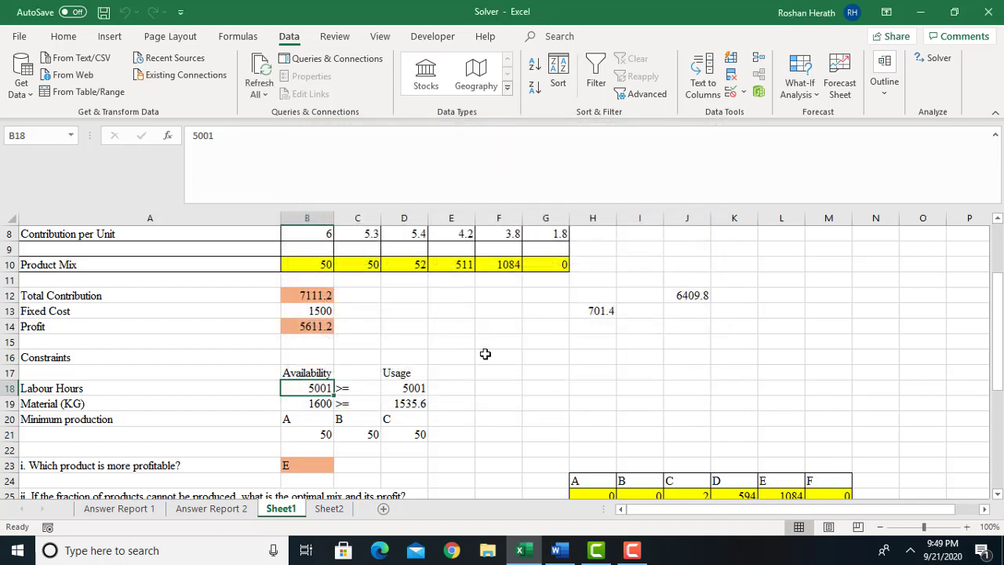
Copy the profit cell B14 to E39 below question vii and replace the pasted formula with the value 5611.2.
{"action": "left_click", "coordinate": [313, 331]}
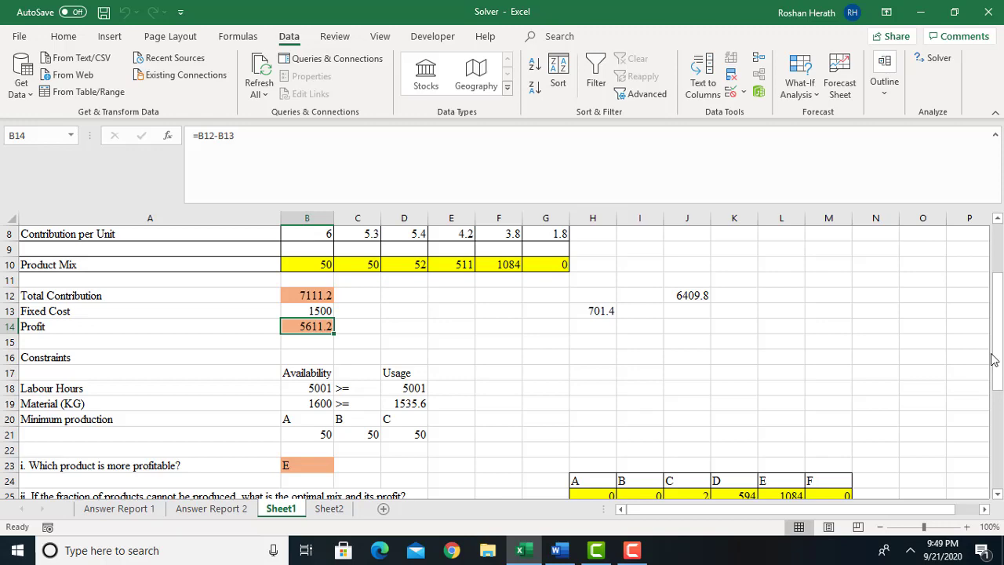
{"action": "left_click_drag", "start_coordinate": [995, 346], "coordinate": [996, 423]}
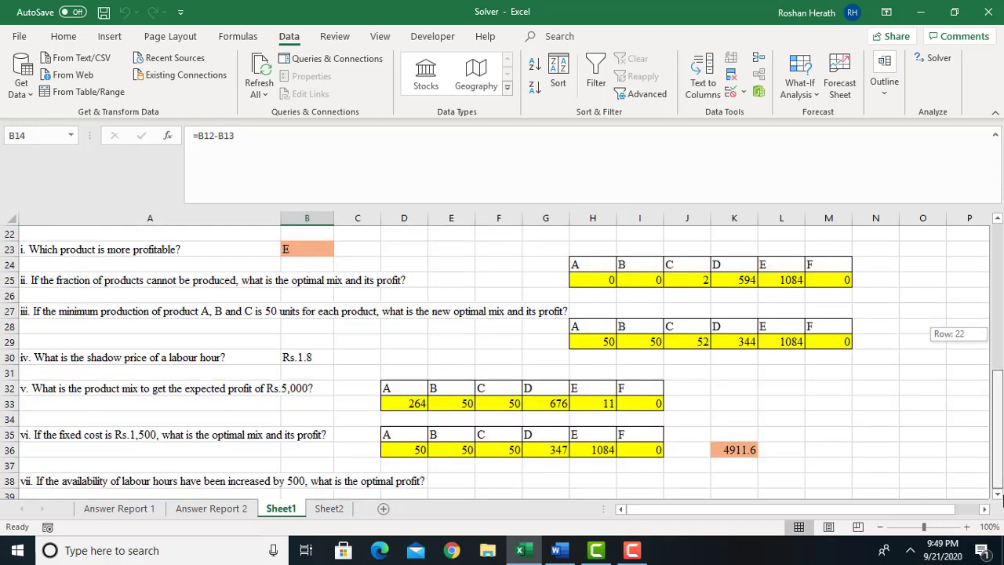
{"action": "left_click_drag", "start_coordinate": [1003, 500], "coordinate": [999, 334]}
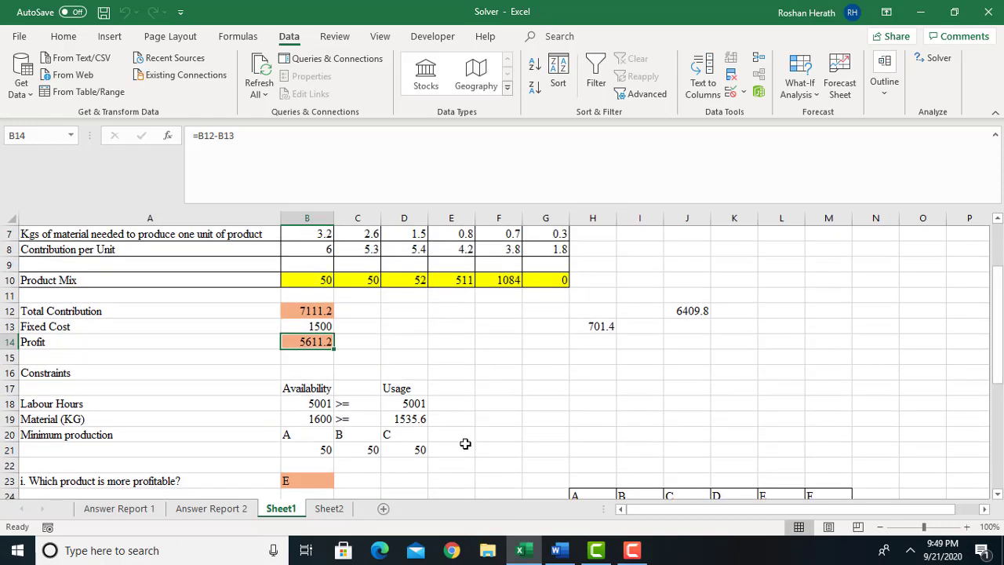
{"action": "key", "text": "ctrl+c"}
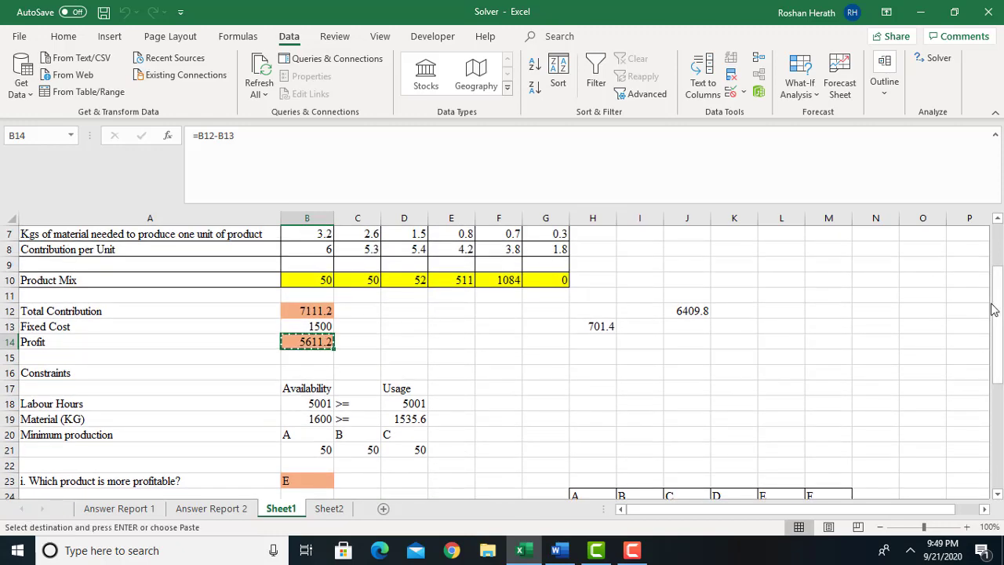
{"action": "left_click_drag", "start_coordinate": [996, 311], "coordinate": [997, 416]}
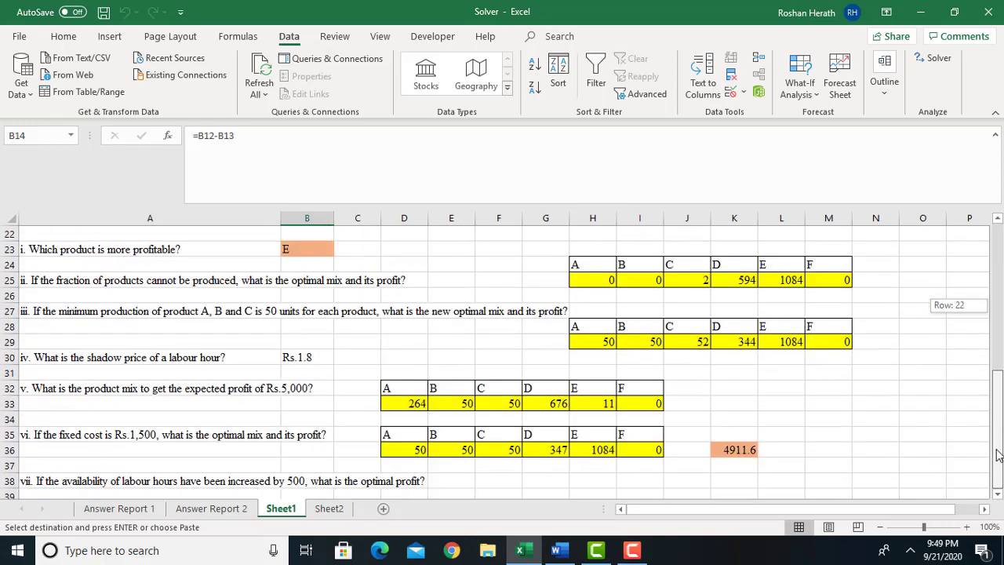
{"action": "left_click", "coordinate": [998, 495]}
{"action": "left_click", "coordinate": [998, 495]}
{"action": "left_click", "coordinate": [998, 495]}
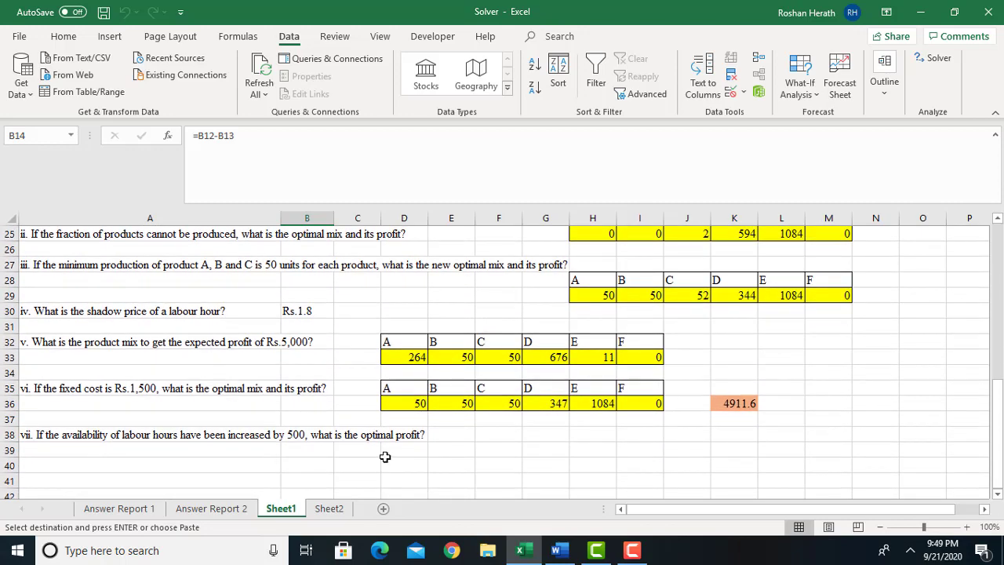
{"action": "left_click", "coordinate": [432, 448]}
{"action": "key", "text": "ctrl+v"}
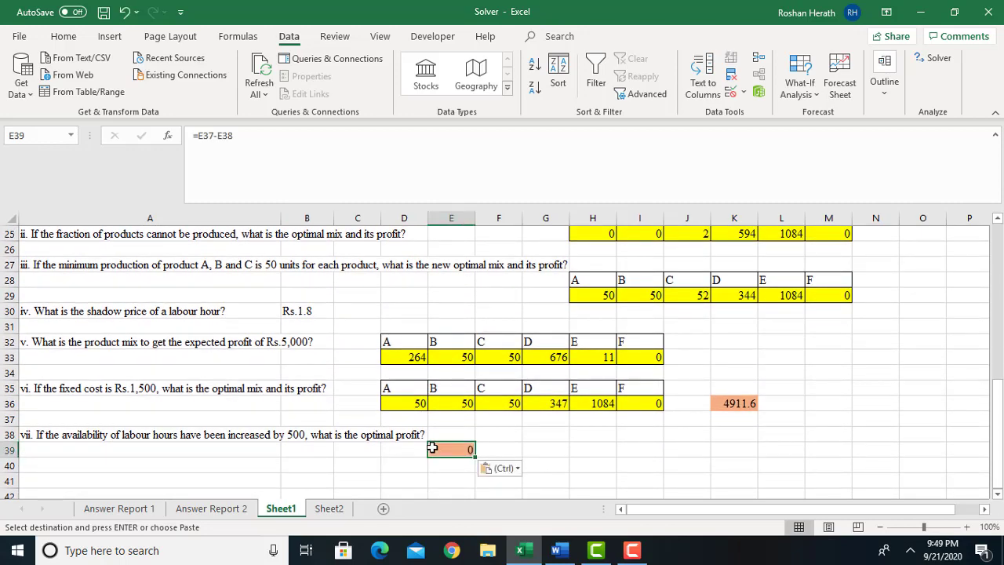
{"action": "left_click_drag", "start_coordinate": [998, 444], "coordinate": [998, 470]}
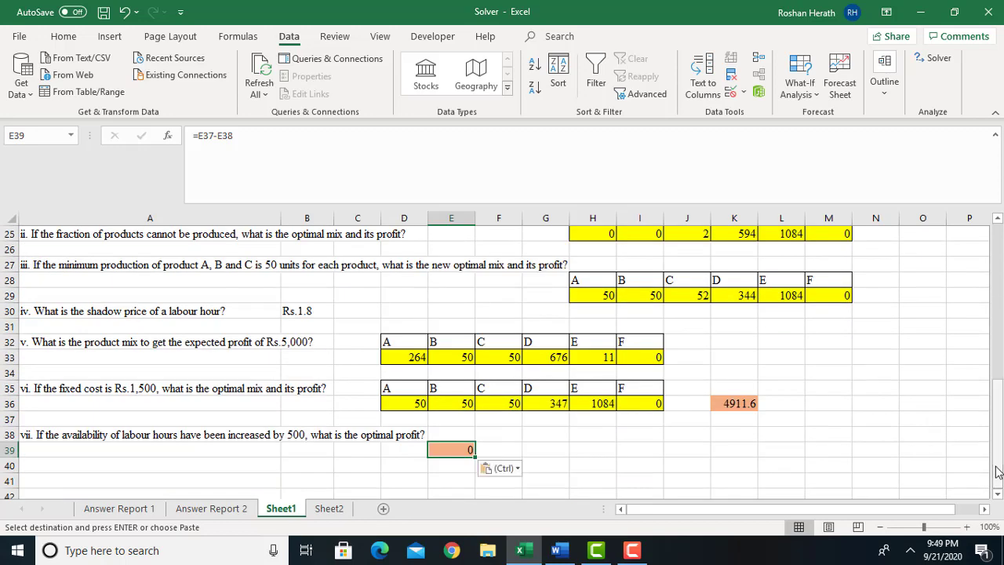
{"action": "type", "text": "5611.2"}
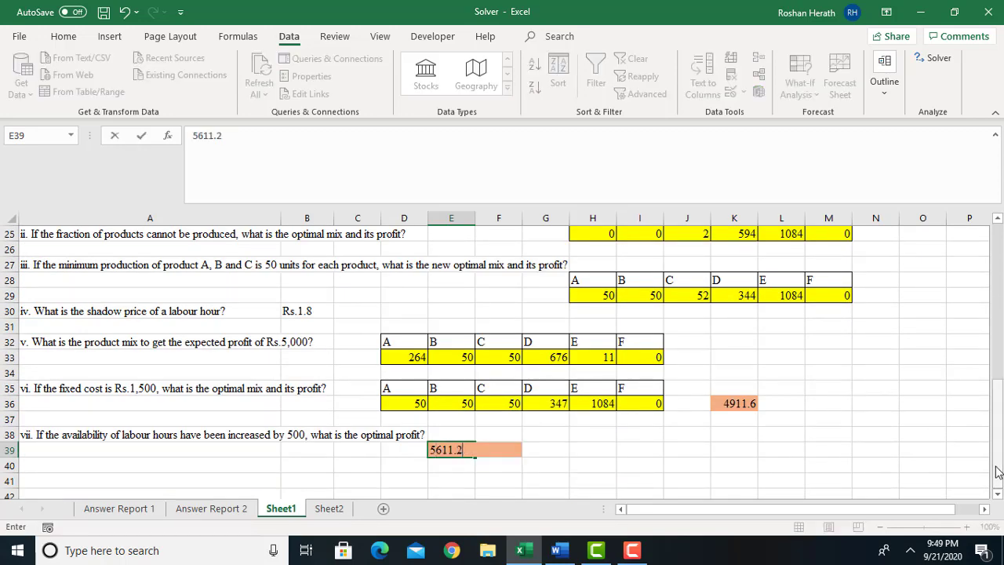
{"action": "key", "text": "Return"}
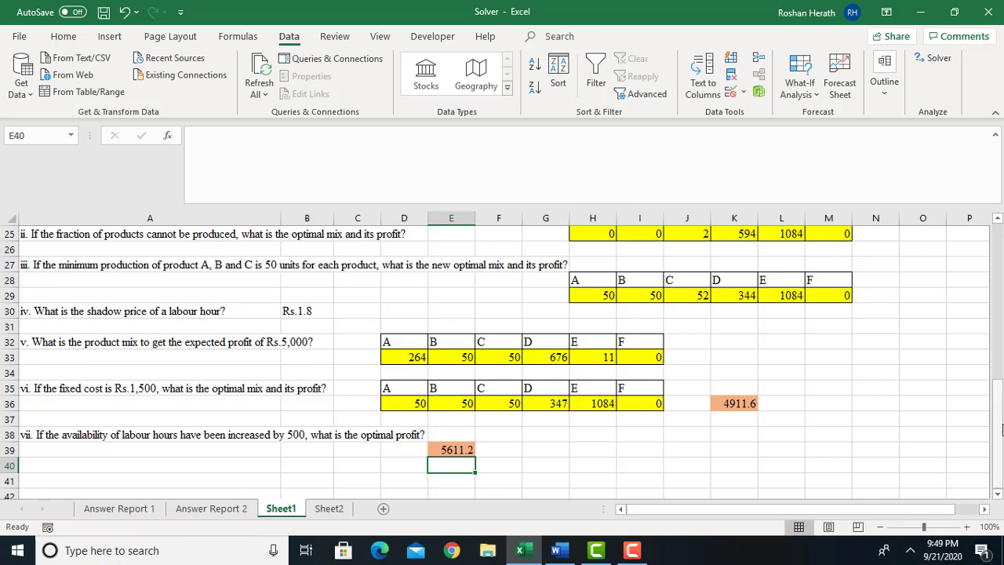
{"action": "left_click_drag", "start_coordinate": [1002, 428], "coordinate": [1002, 277]}
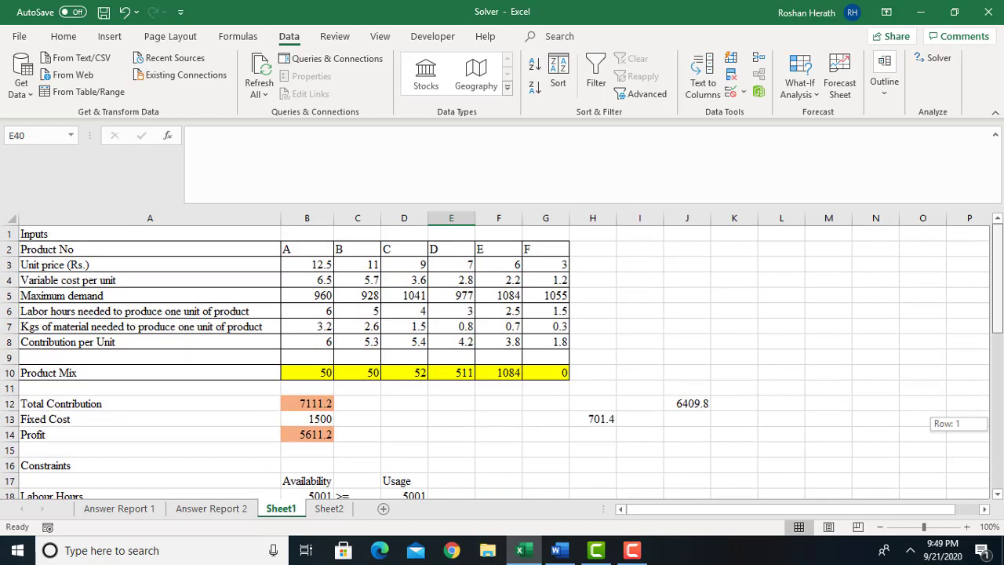
{"action": "left_click_drag", "start_coordinate": [1002, 423], "coordinate": [999, 392]}
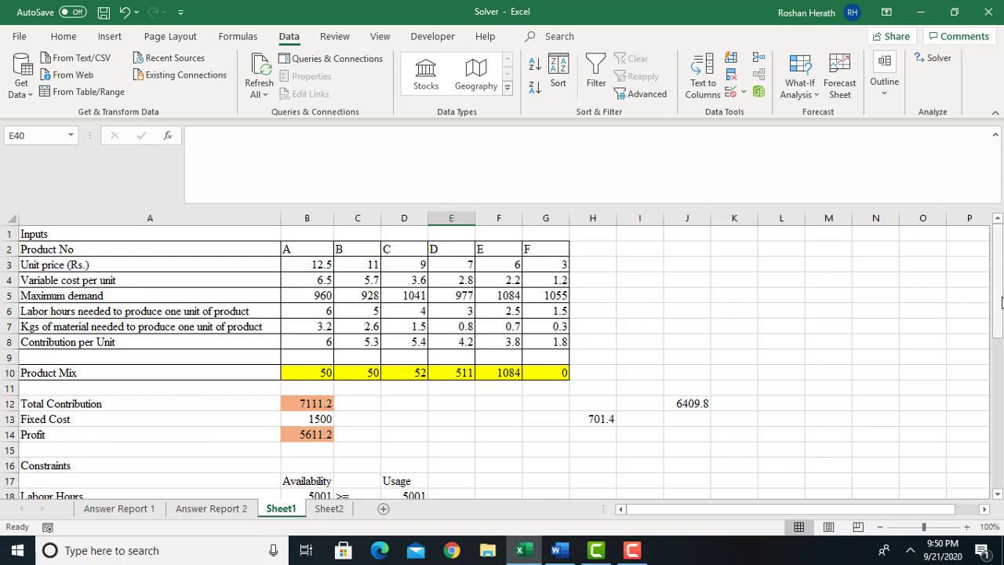
{"action": "left_click_drag", "start_coordinate": [1001, 302], "coordinate": [1001, 380]}
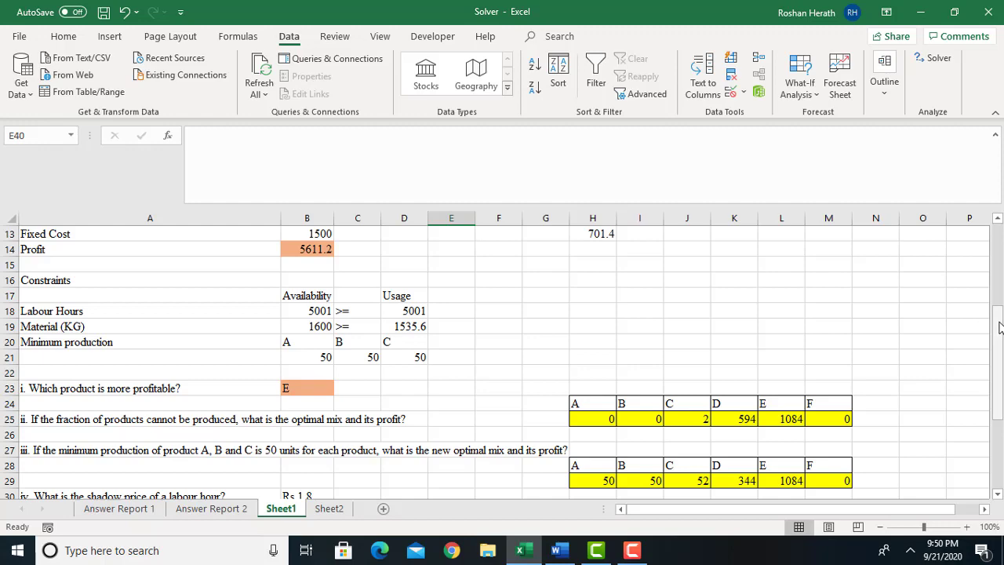
{"action": "left_click_drag", "start_coordinate": [999, 328], "coordinate": [995, 225]}
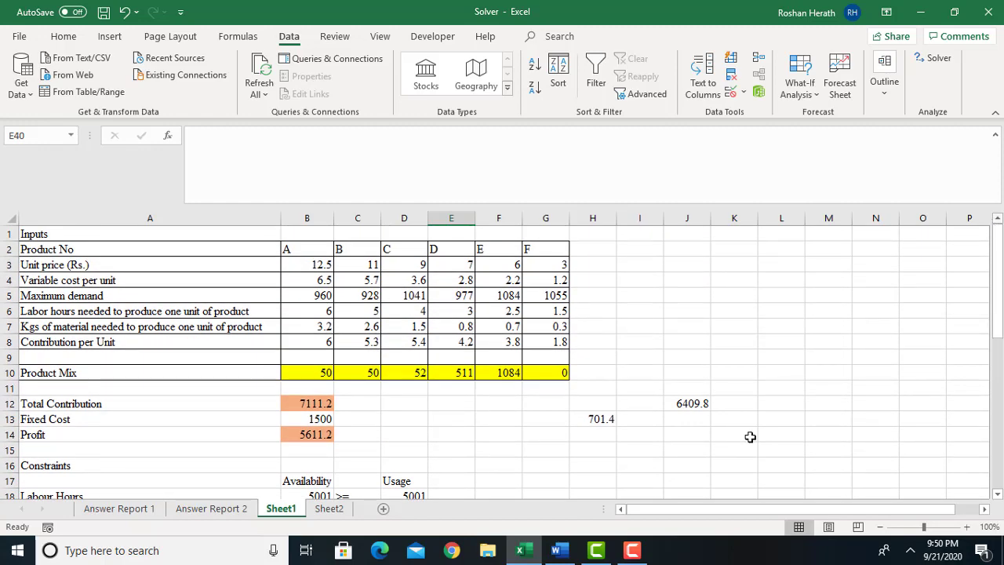
{"action": "mouse_move", "coordinate": [632, 552]}
{"action": "left_click", "coordinate": [631, 510]}
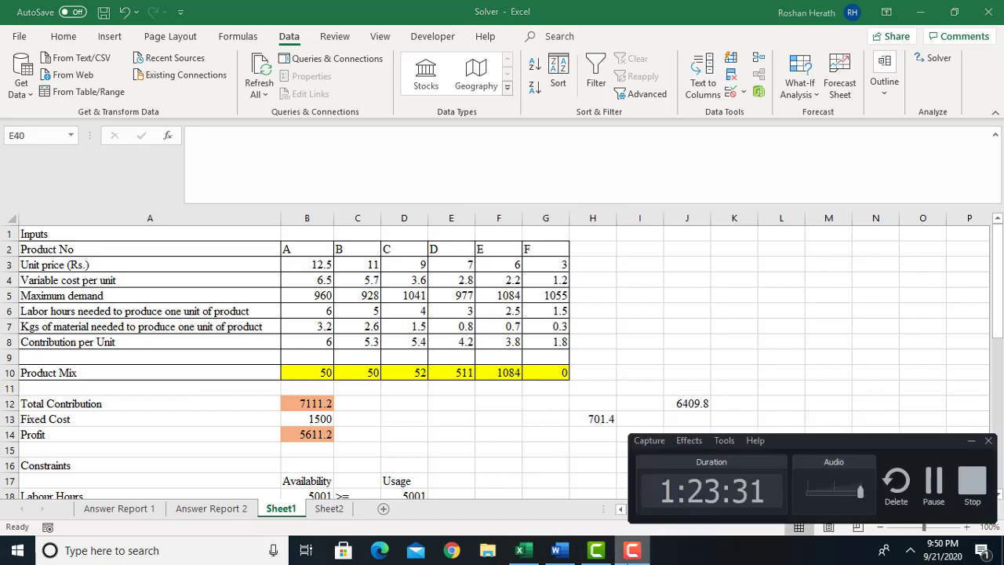